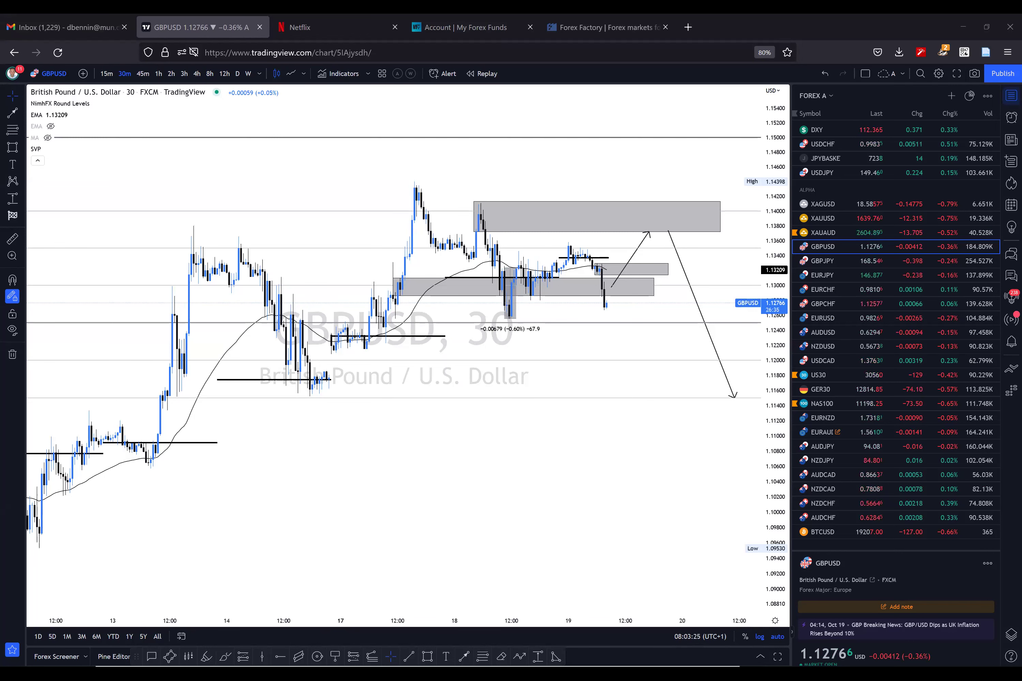
# Step: Close the Netflix, Account and Forex Factory browser tabs, keeping the GBPUSD chart open
pyautogui.scroll(2, 438, 505)
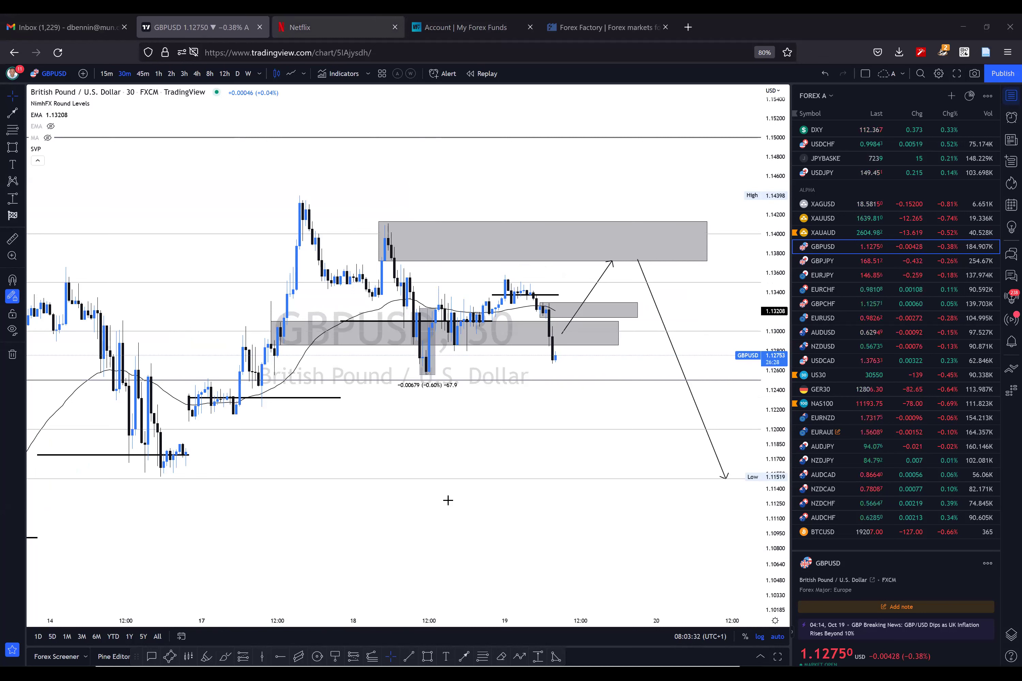
pyautogui.click(395, 28)
pyautogui.click(394, 27)
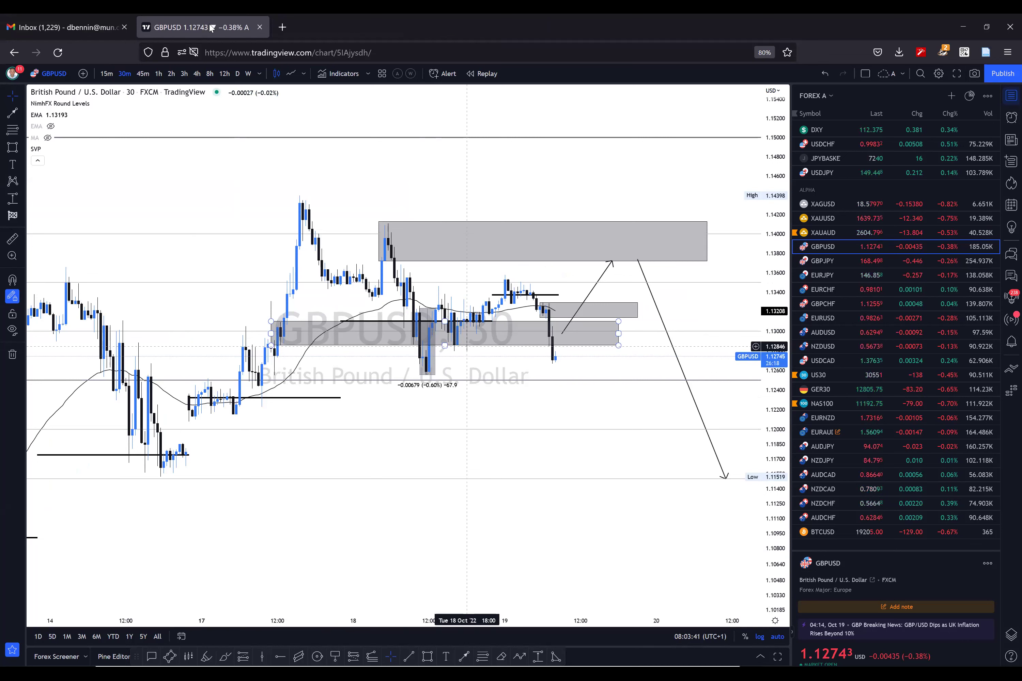
pyautogui.click(536, 269)
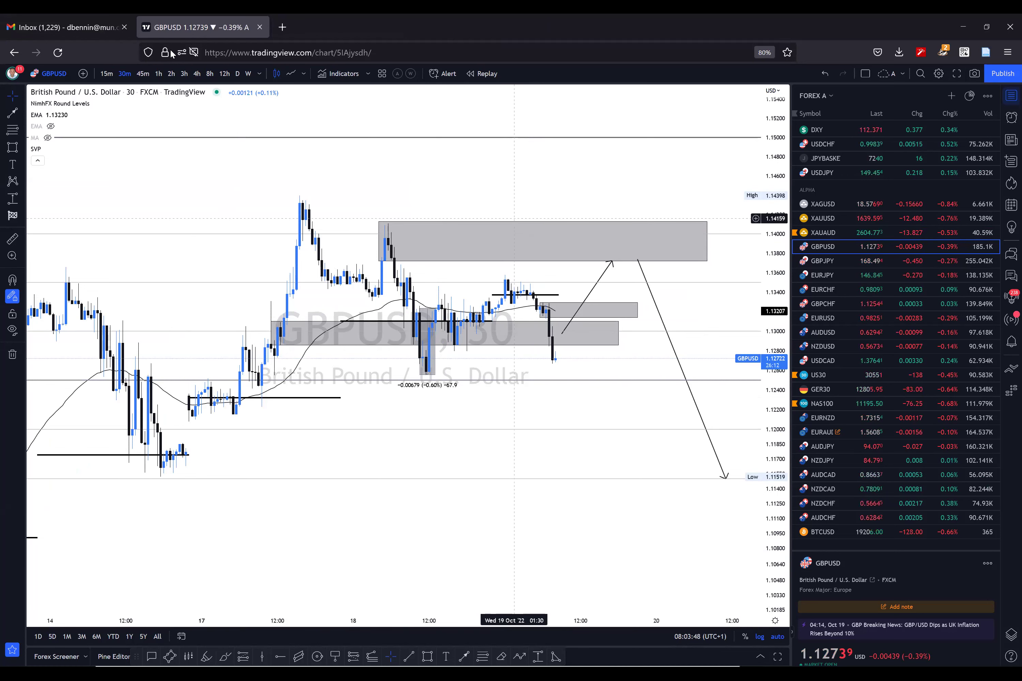
pyautogui.click(659, 262)
# Step: Open the U.S. Dollar Currency Index (DXY) chart on the daily timeframe and examine its trend since spring 2022
pyautogui.click(889, 129)
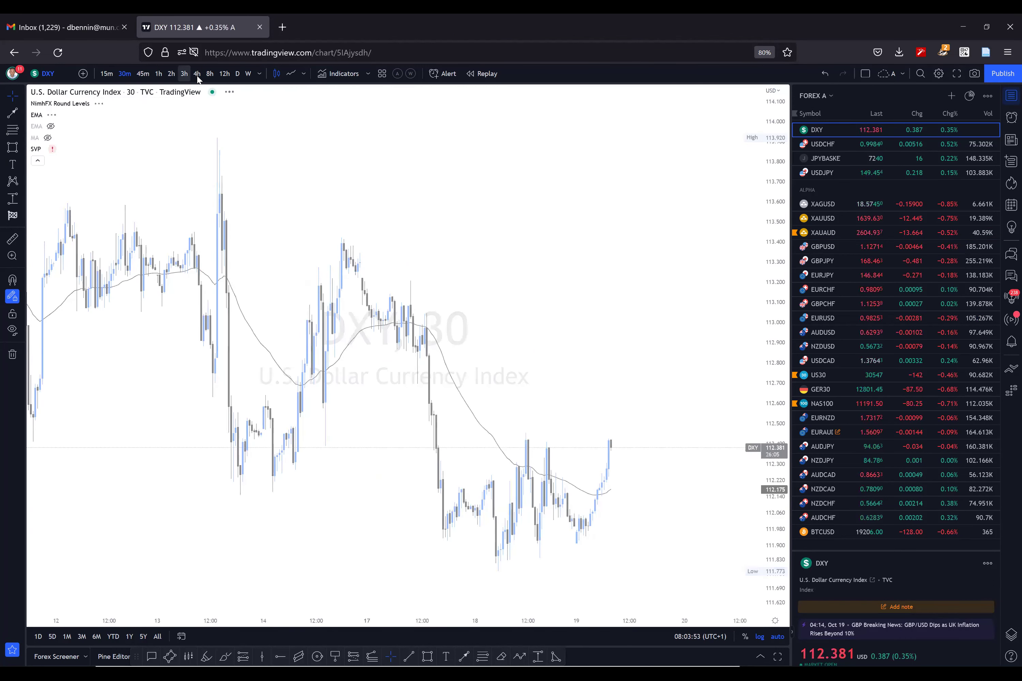
pyautogui.click(238, 74)
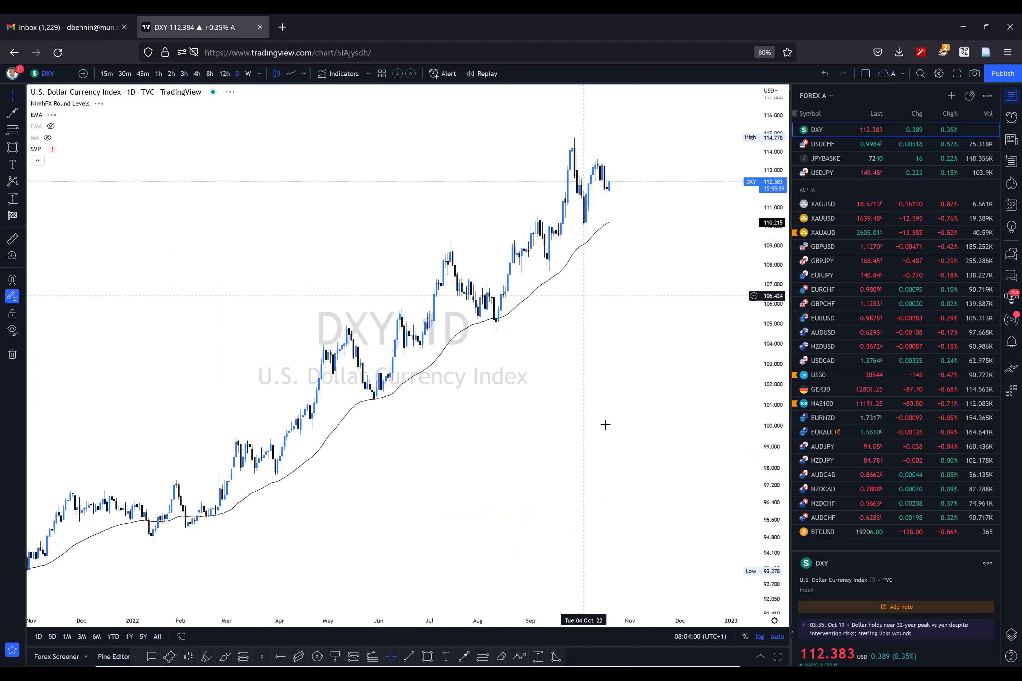
pyautogui.scroll(3, 249, 467)
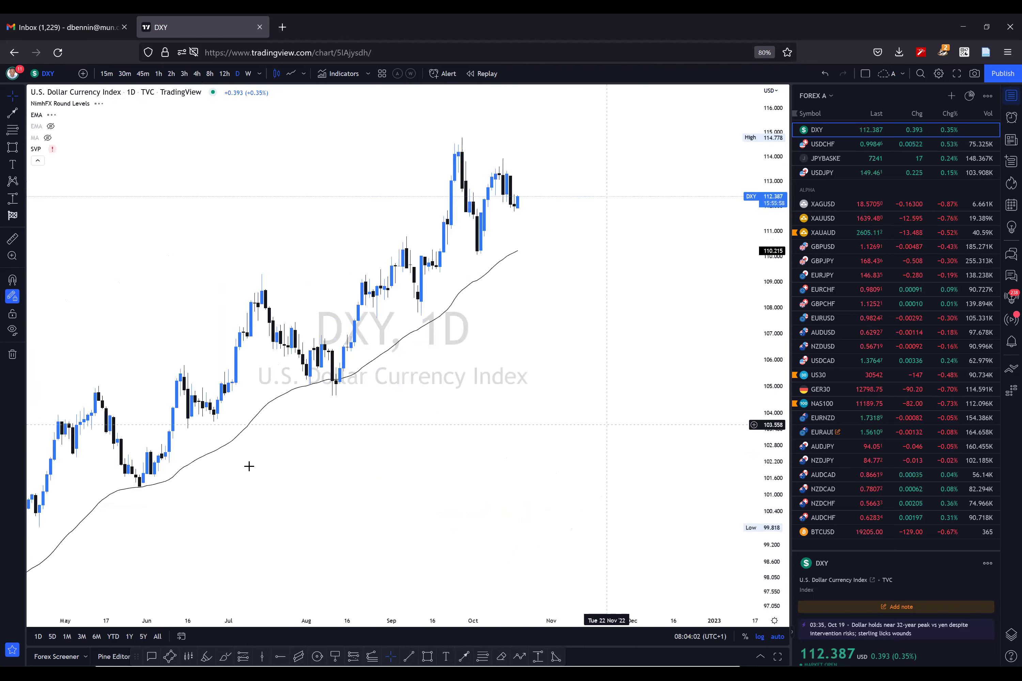
pyautogui.scroll(-2, 249, 466)
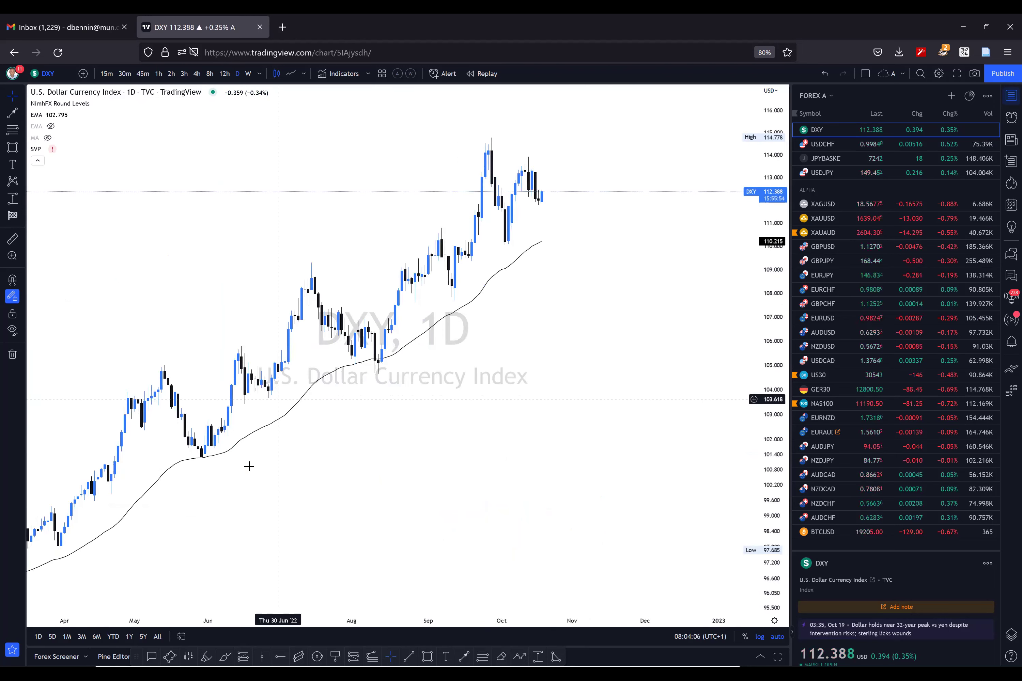
pyautogui.moveTo(531, 300); pyautogui.dragTo(542, 300)
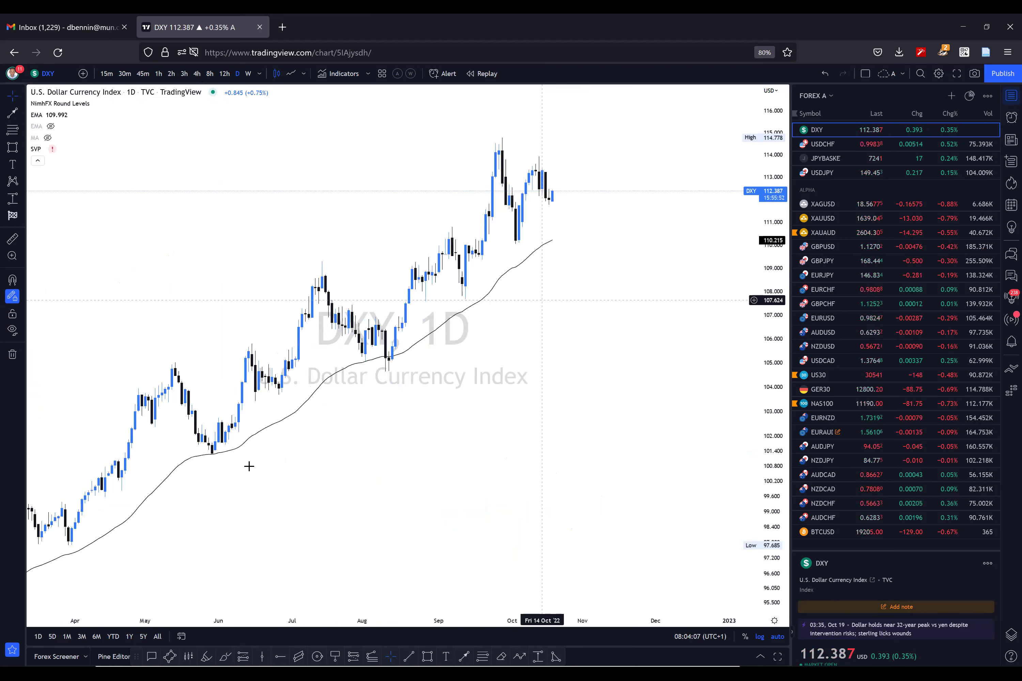
pyautogui.hscroll(-3, 249, 466)
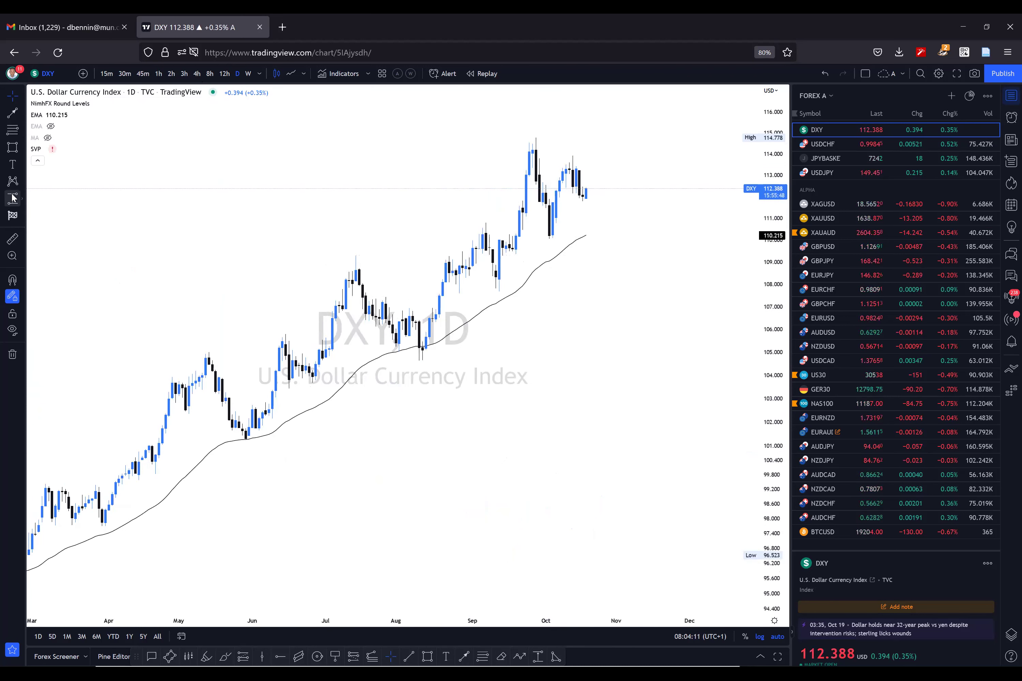
pyautogui.scroll(2, 198, 85)
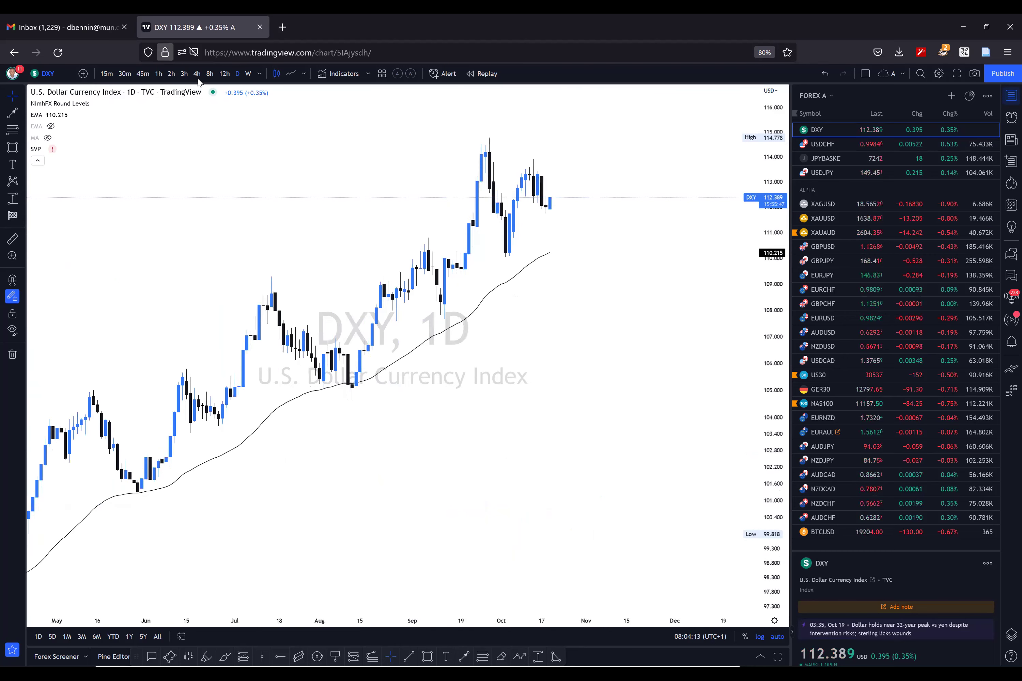
# Step: Switch DXY to the 4-hour timeframe and draw a thin support rectangle from 6 to 27 October between about 112.058 and 111.943
pyautogui.click(197, 78)
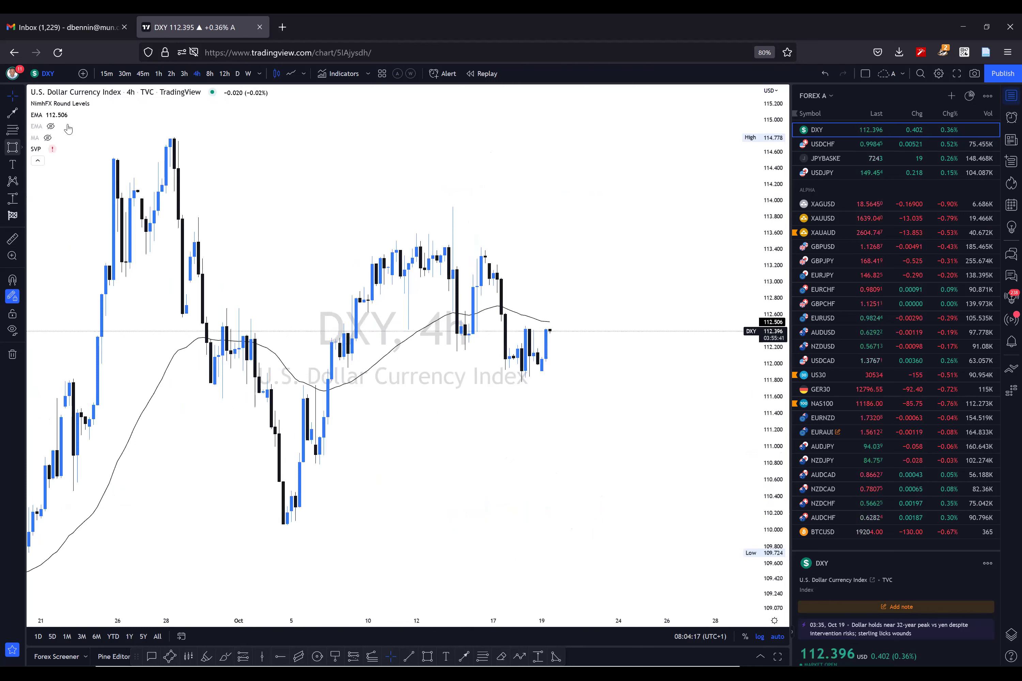
pyautogui.click(13, 147)
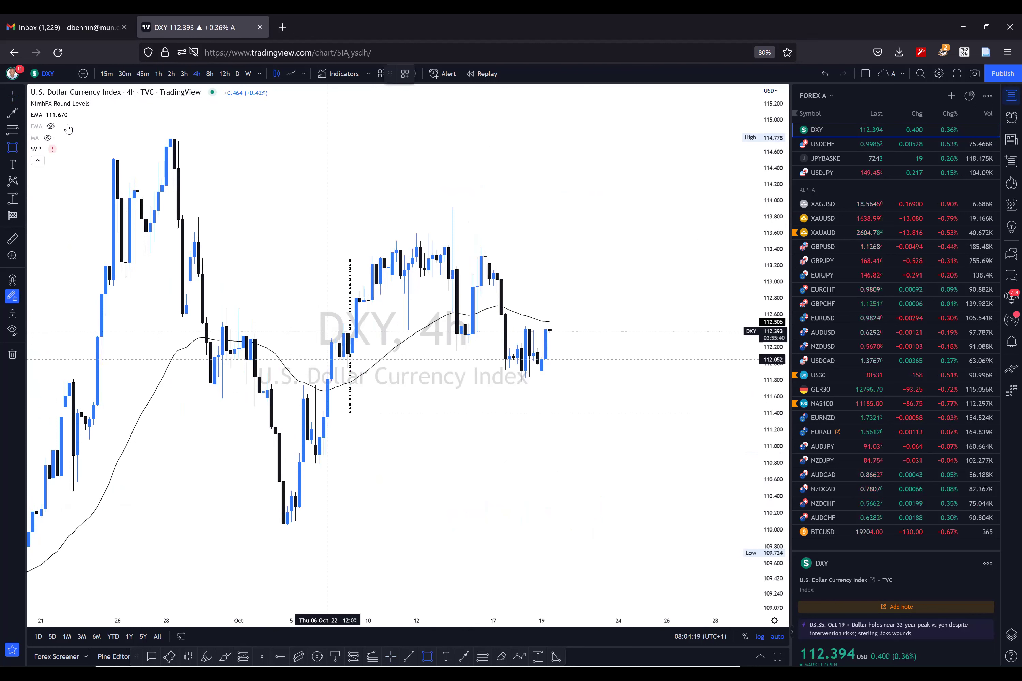
pyautogui.moveTo(316, 358); pyautogui.dragTo(690, 368)
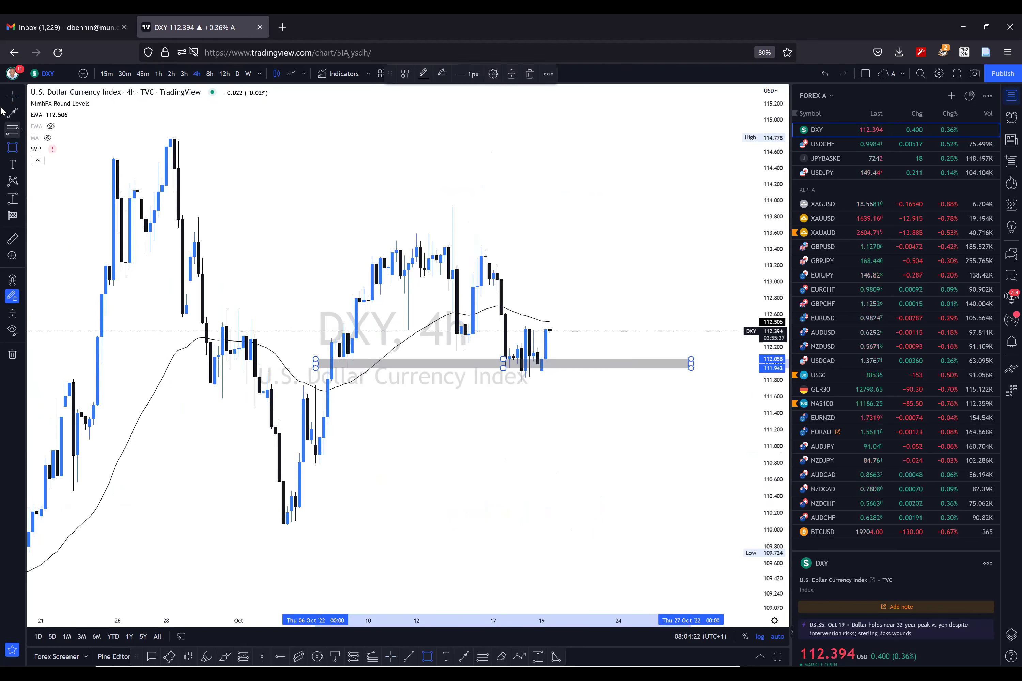
pyautogui.click(602, 318)
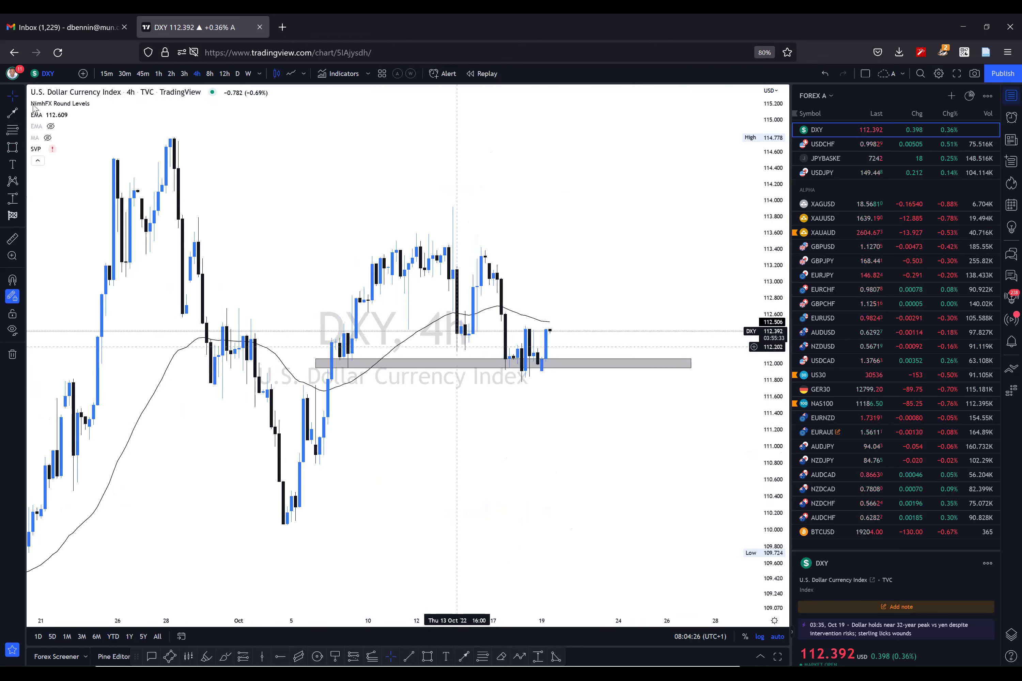
pyautogui.click(533, 359)
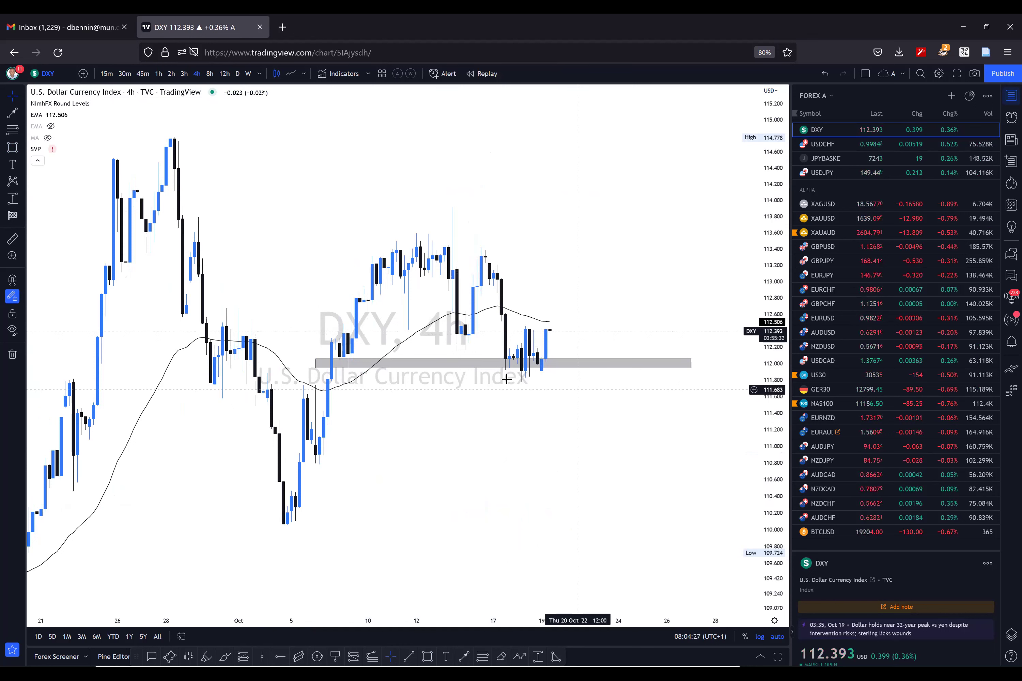
# Step: Draw projection arrows from the latest DXY candle down to about 112.075 at the support zone, then up to about 113.750
pyautogui.click(12, 113)
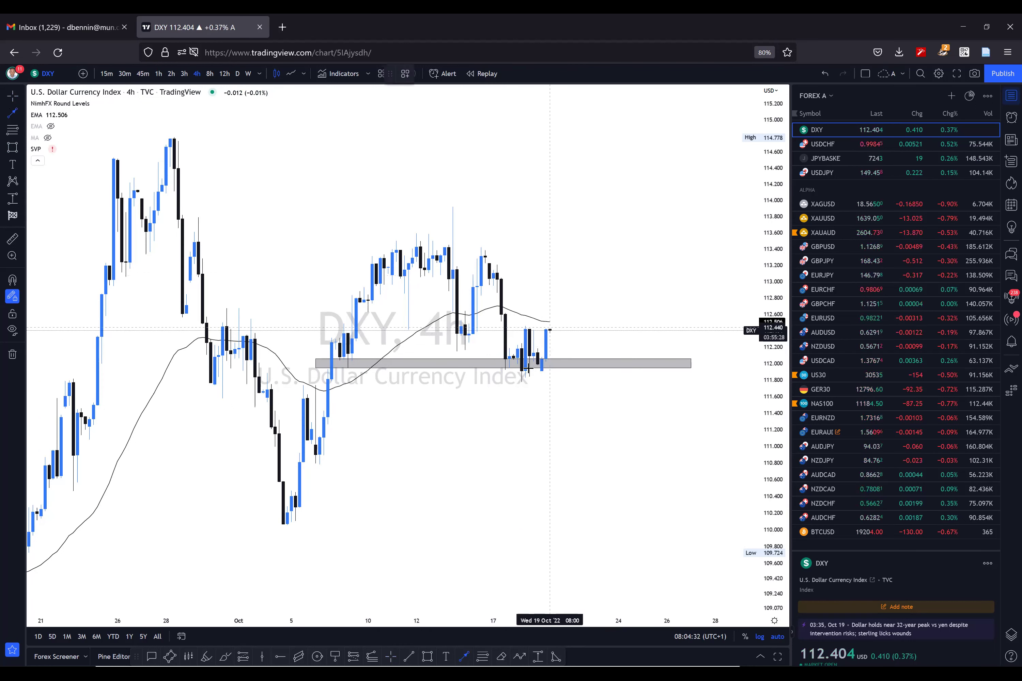
pyautogui.moveTo(550, 328); pyautogui.dragTo(557, 357)
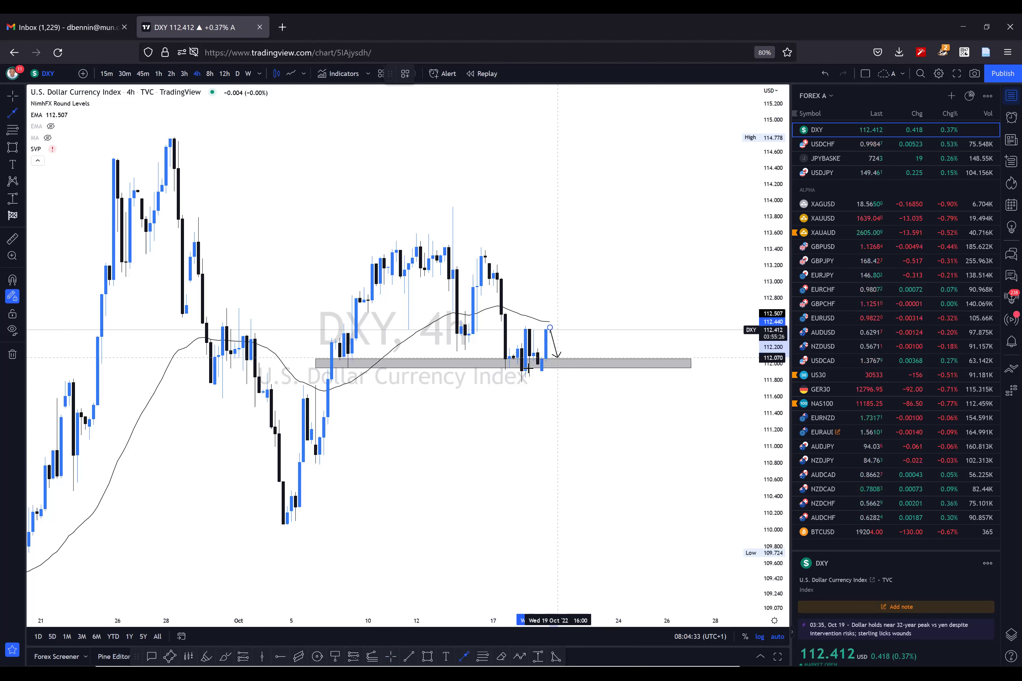
pyautogui.doubleClick(590, 221)
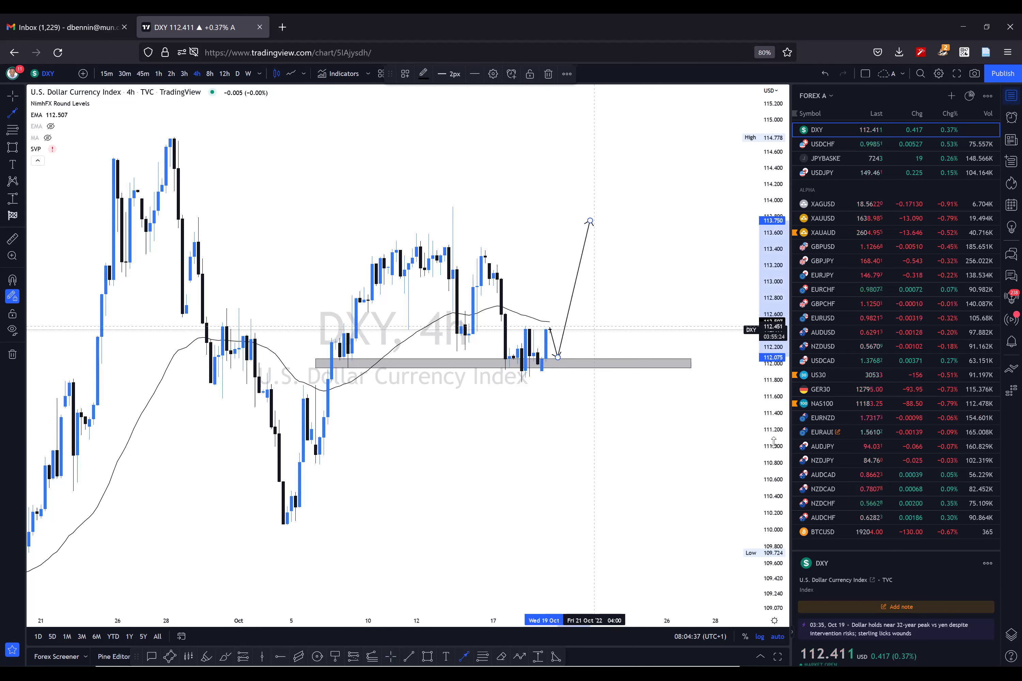
# Step: Open the Gold Spot / U.S. Dollar (XAUUSD) chart and examine the latest candles around the small resistance zone
pyautogui.click(929, 218)
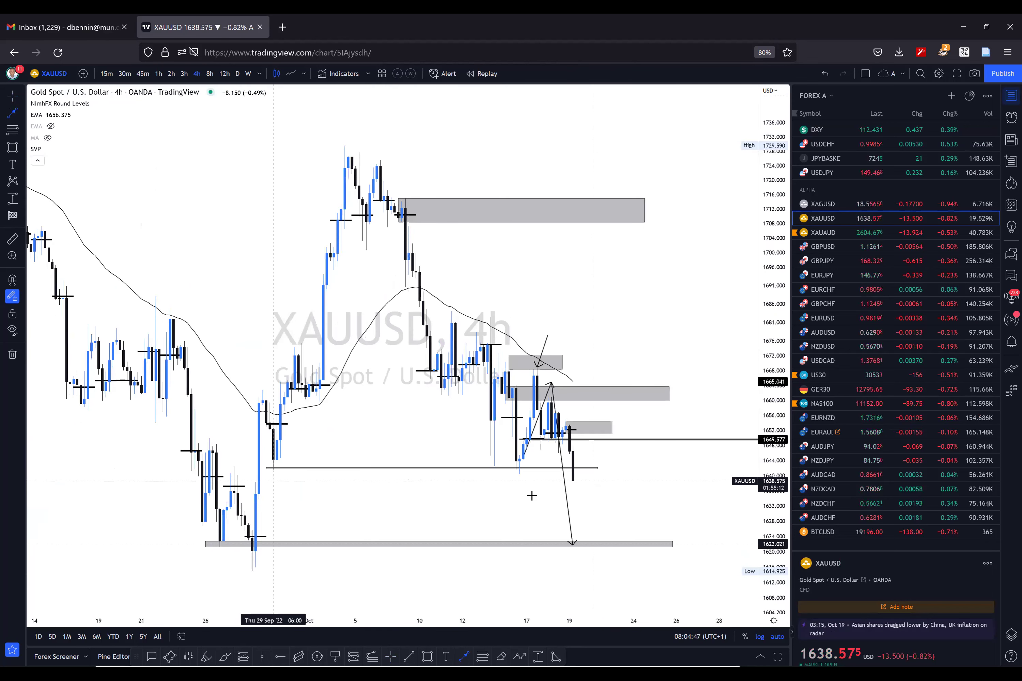
pyautogui.scroll(1, 535, 426)
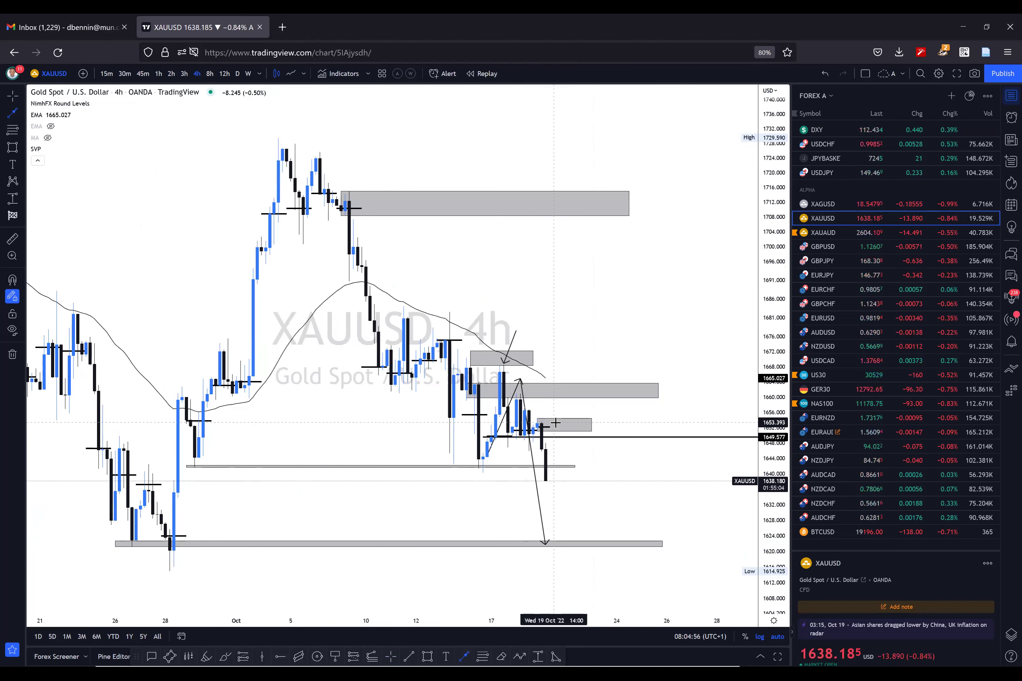
pyautogui.moveTo(556, 423); pyautogui.dragTo(613, 416)
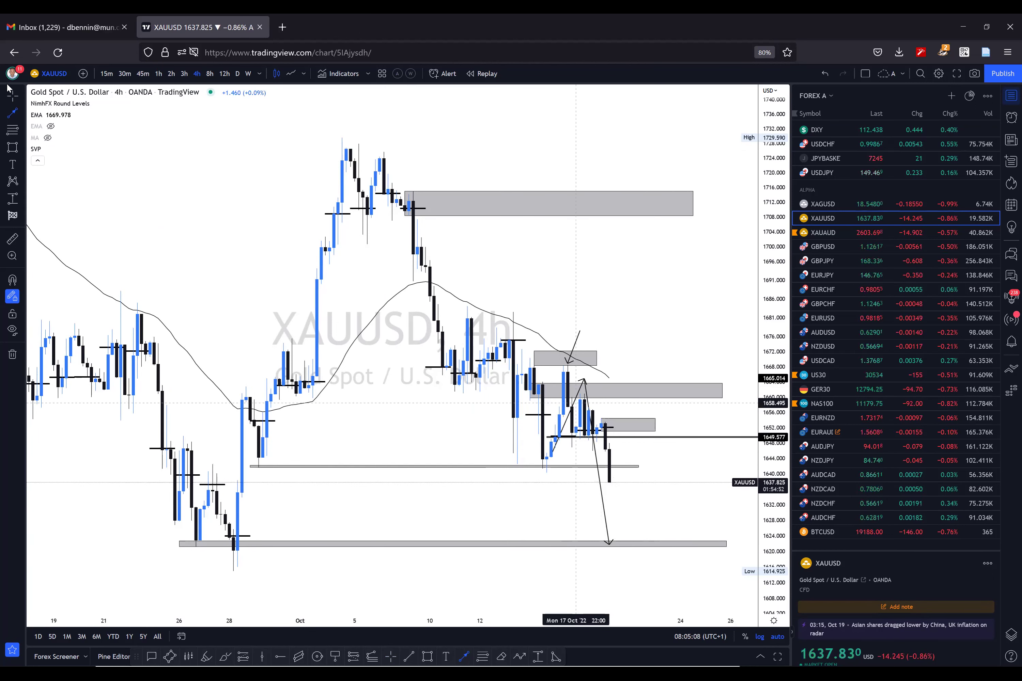
# Step: Move the rising projection arrow to the latest gold candle, running from about 1636.965 up to about 1652.523 in the small resistance zone
pyautogui.click(558, 432)
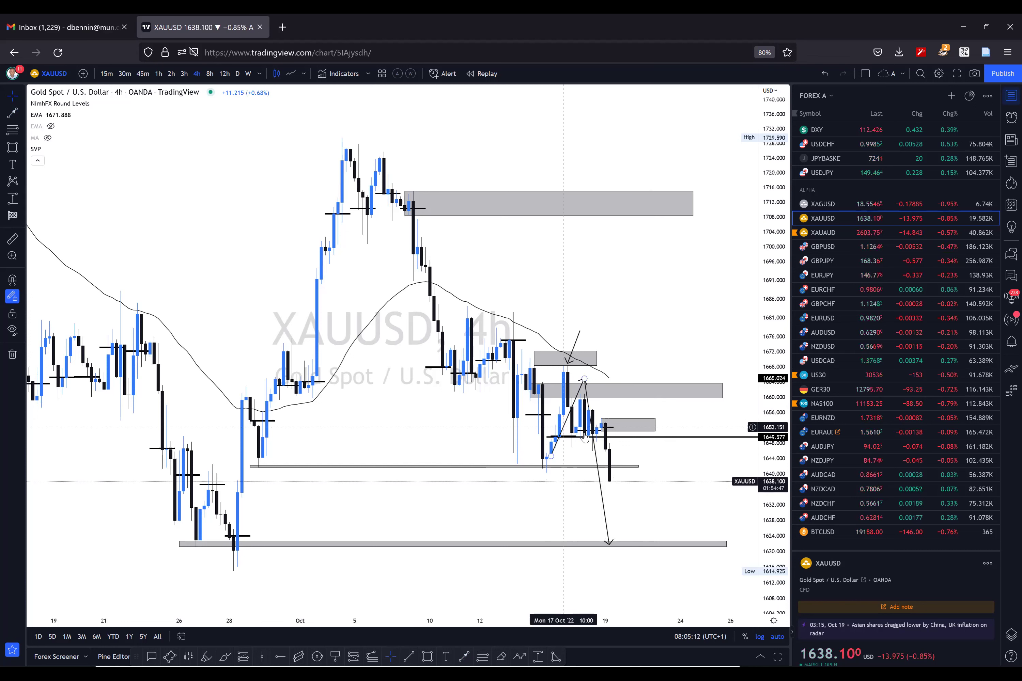
pyautogui.moveTo(585, 438); pyautogui.dragTo(624, 451)
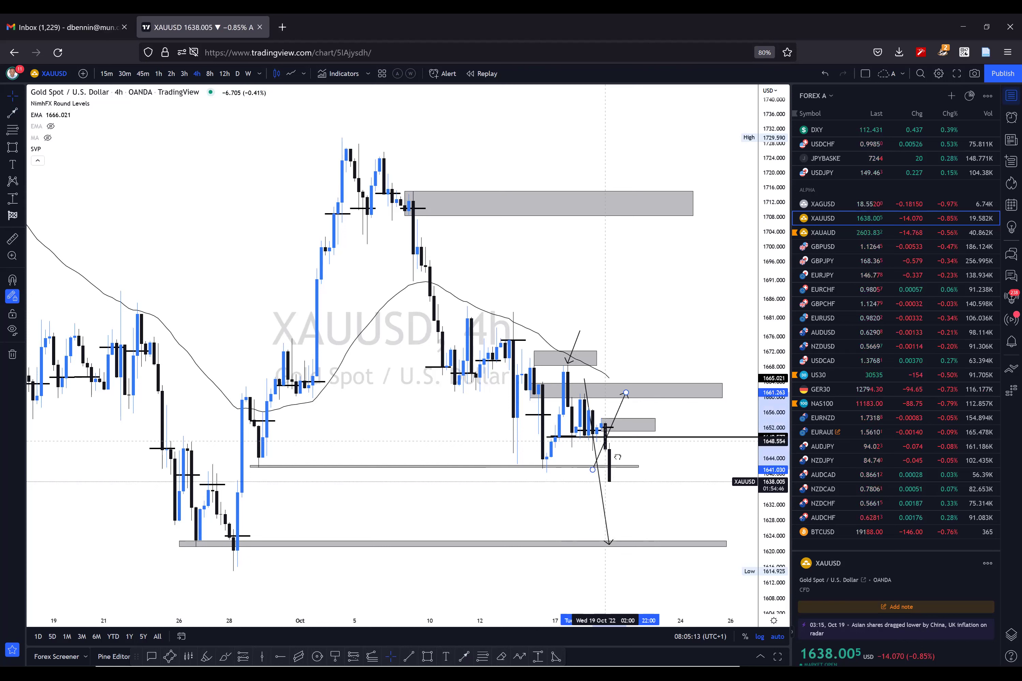
pyautogui.moveTo(634, 411); pyautogui.dragTo(630, 426)
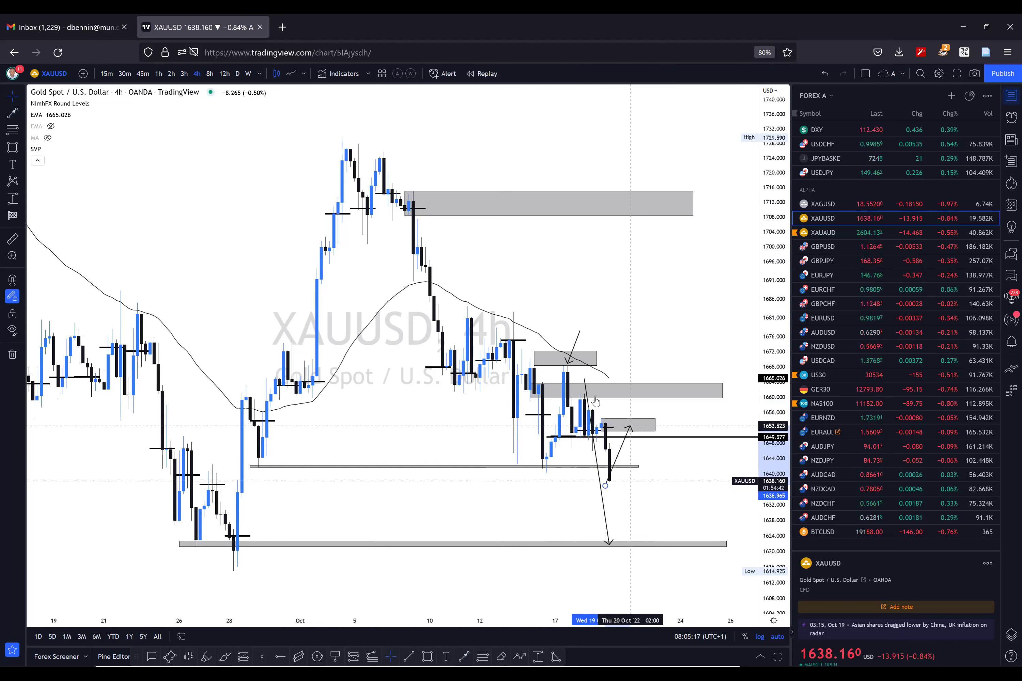
# Step: Reposition the falling projection arrow to run from about 1654.287 in the small resistance zone down to about 1621.402 on 21 October
pyautogui.click(612, 466)
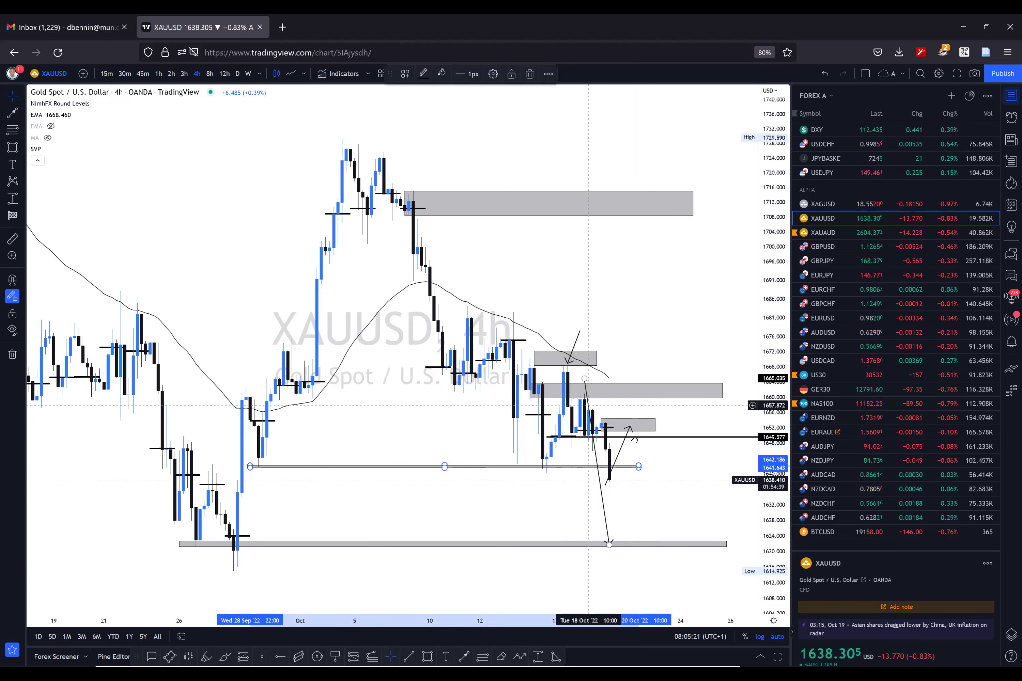
pyautogui.moveTo(589, 405); pyautogui.dragTo(635, 449)
pyautogui.moveTo(655, 586)
pyautogui.mouseDown()
pyautogui.moveTo(643, 563)
pyautogui.moveTo(655, 545)
pyautogui.mouseUp()
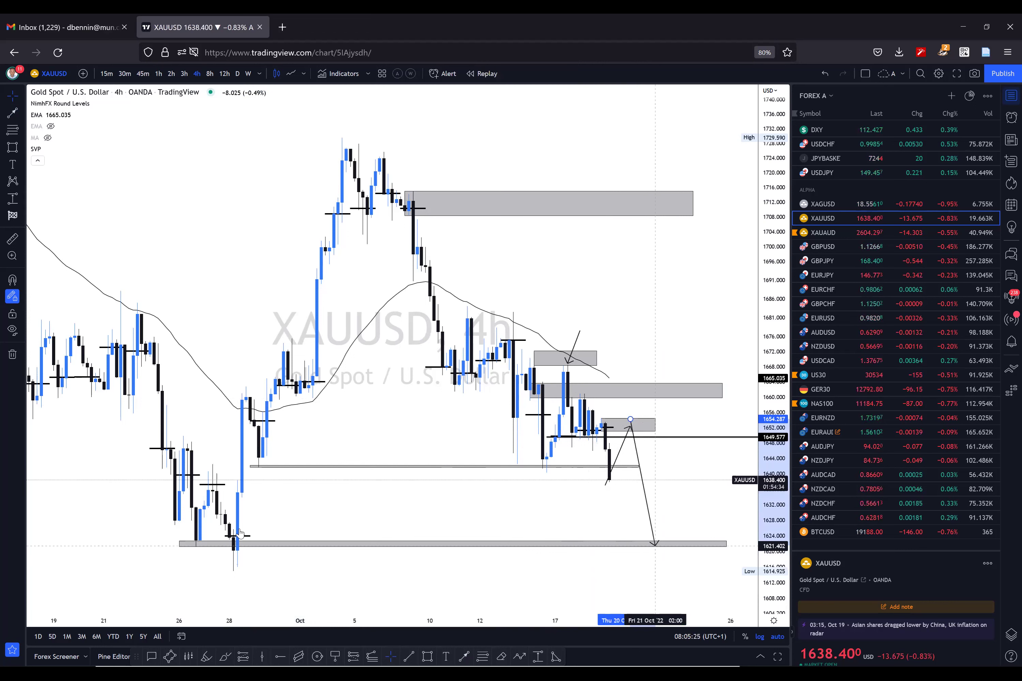
# Step: Move the lower support zone down to about 1616, at the late-September low
pyautogui.click(284, 545)
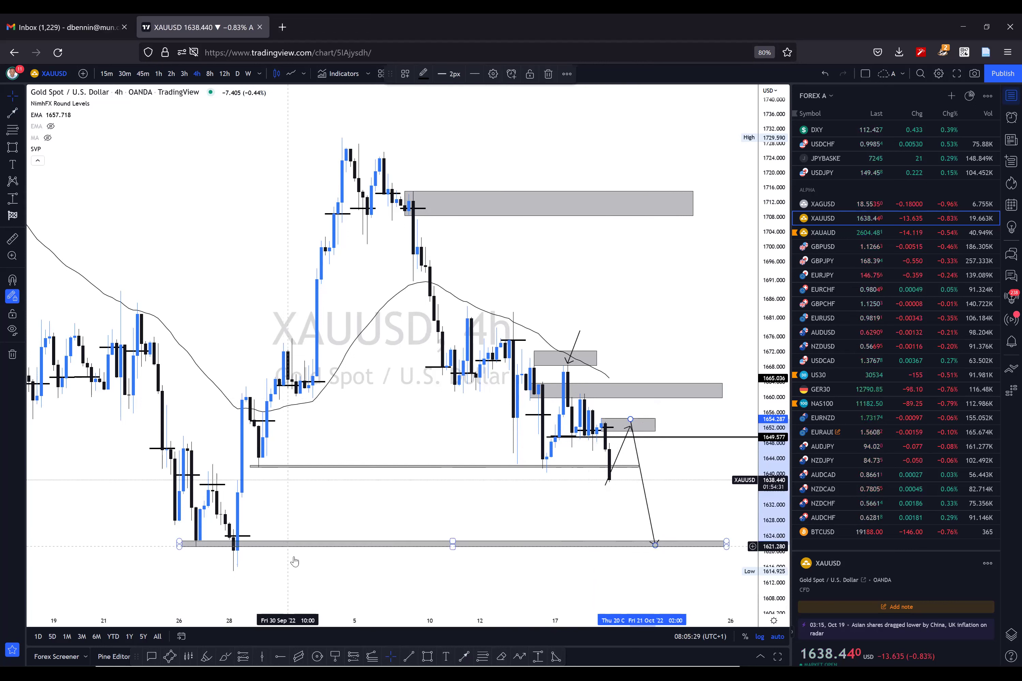
pyautogui.moveTo(285, 547); pyautogui.dragTo(302, 567)
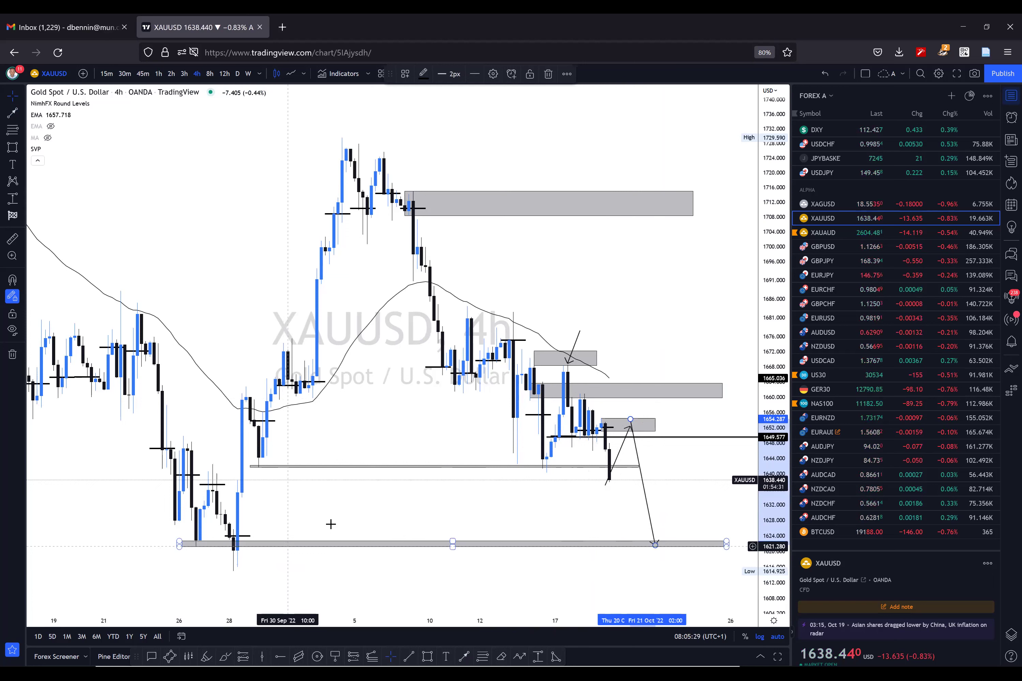
pyautogui.click(488, 409)
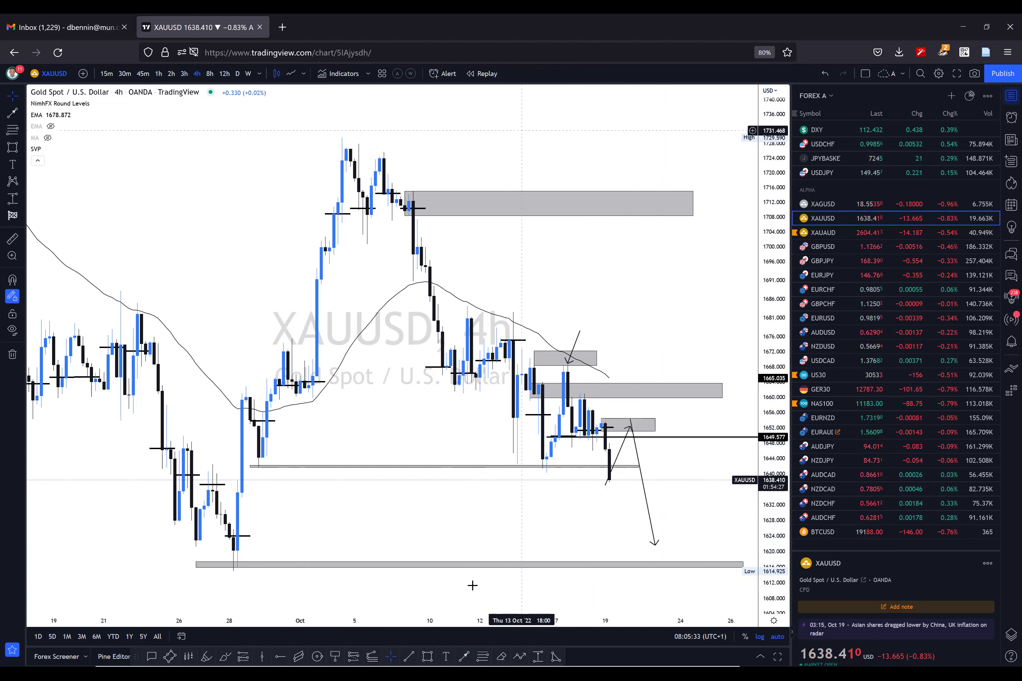
# Step: Add a price range measurement from about 1653.517 at the resistance zone down to about 1617.386 at the support zone
pyautogui.click(537, 656)
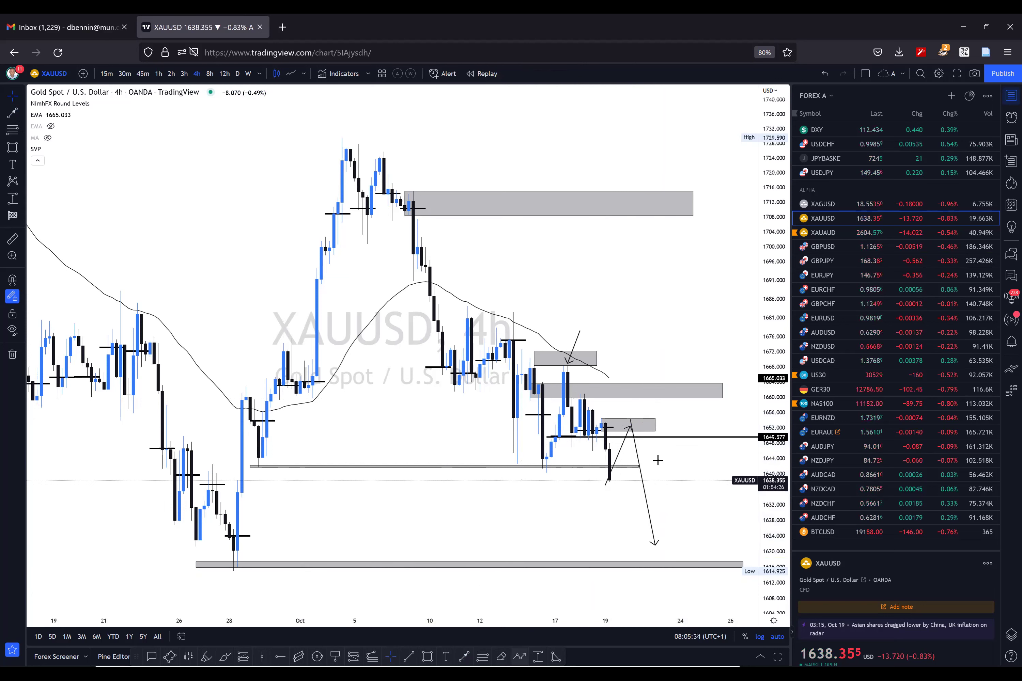
pyautogui.click(626, 422)
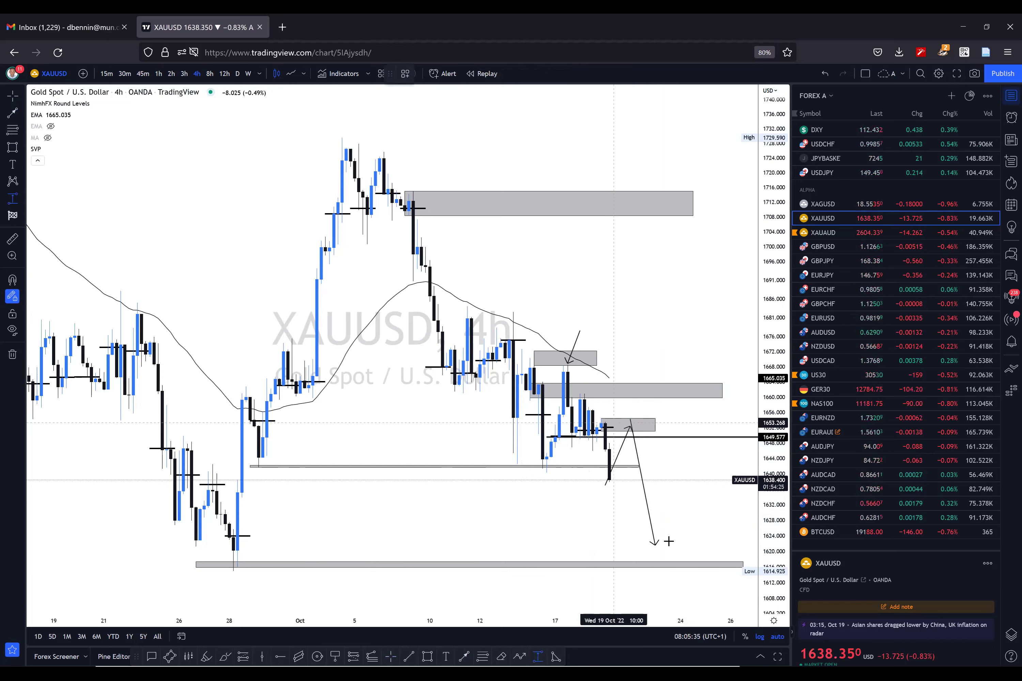
pyautogui.click(676, 562)
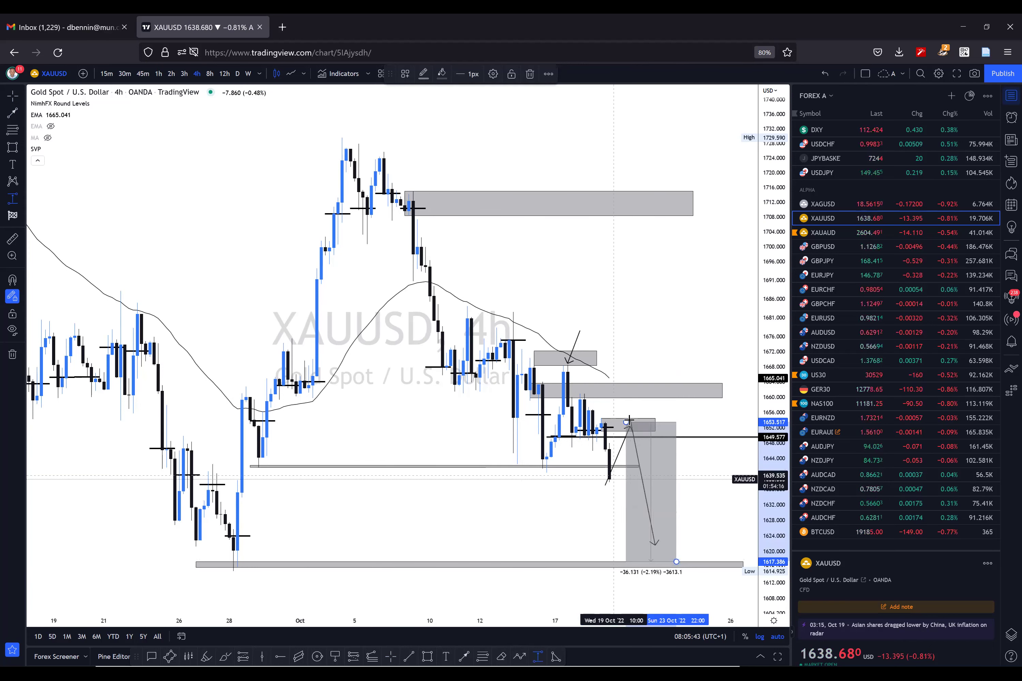
# Step: Add a horizontal ray at about 1652.027 from 17 October and a price note anchored at about 1652.151 with its label at about 1670
pyautogui.click(281, 657)
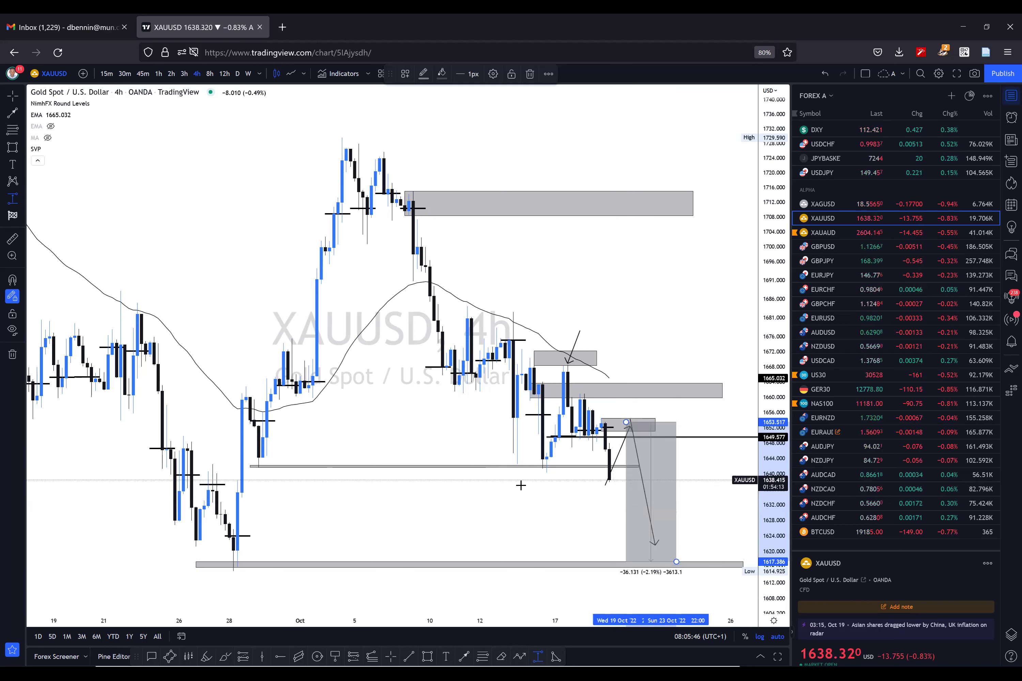
pyautogui.click(553, 428)
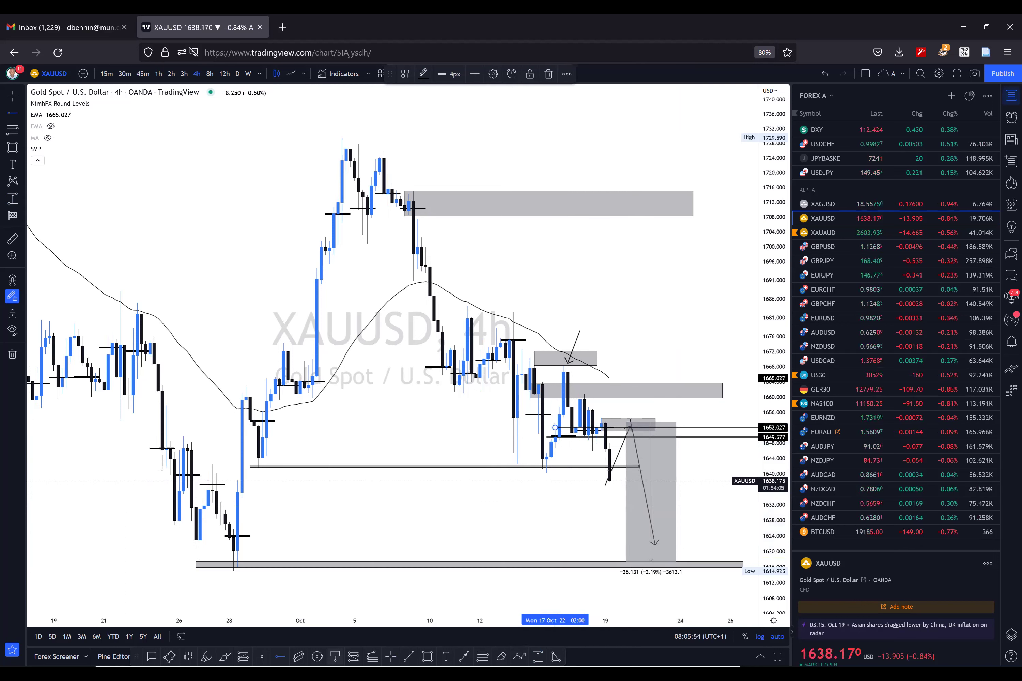
pyautogui.hotkey('alt', 'shift', 'r')
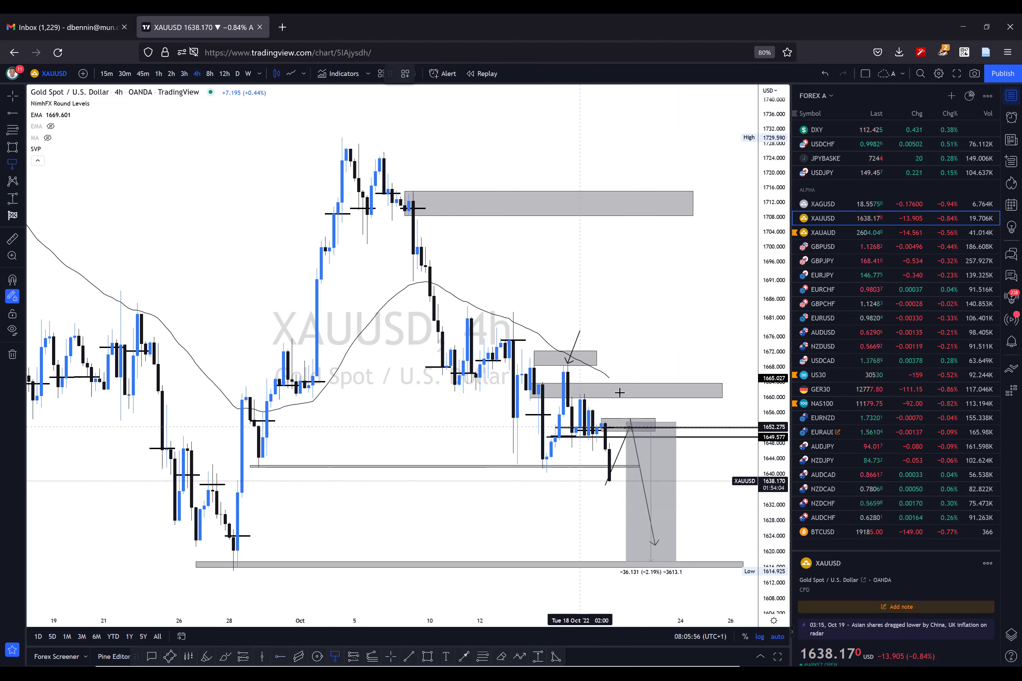
pyautogui.click(596, 426)
pyautogui.click(634, 360)
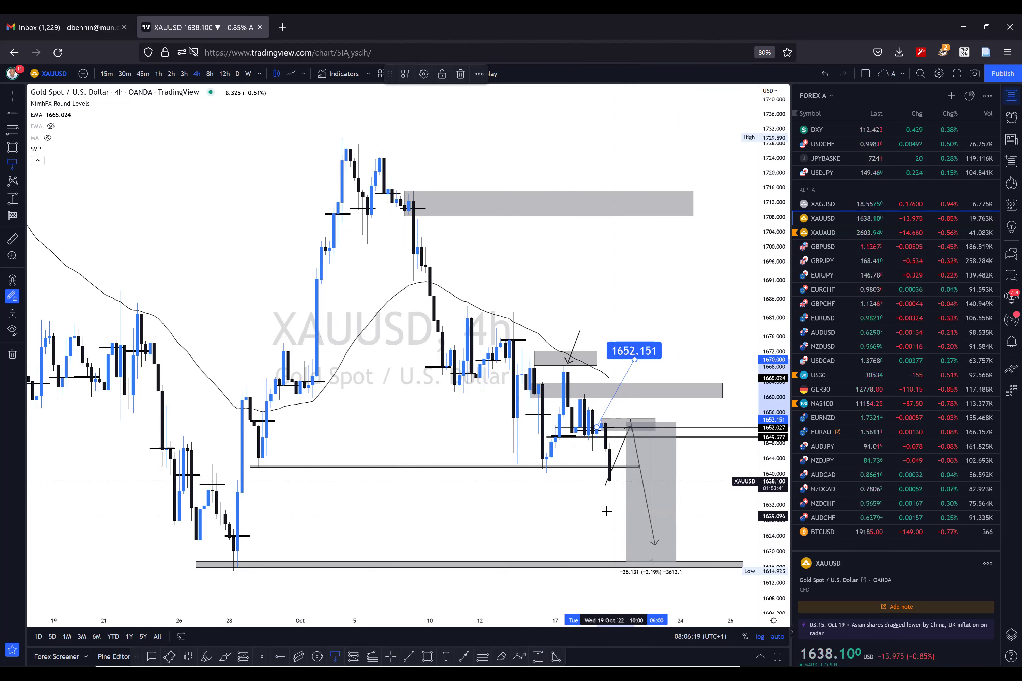
# Step: Switch to the XAGUSD chart and lower the start of the short rising projection arrow to about 18.575, beside the latest candle
pyautogui.click(918, 204)
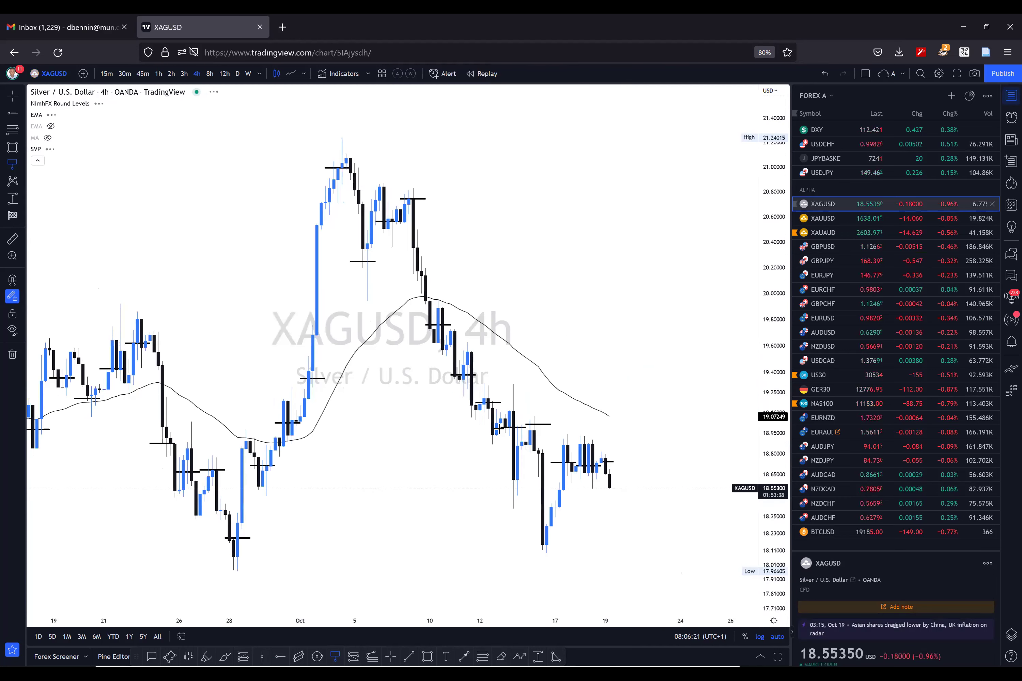
pyautogui.scroll(2, 500, 438)
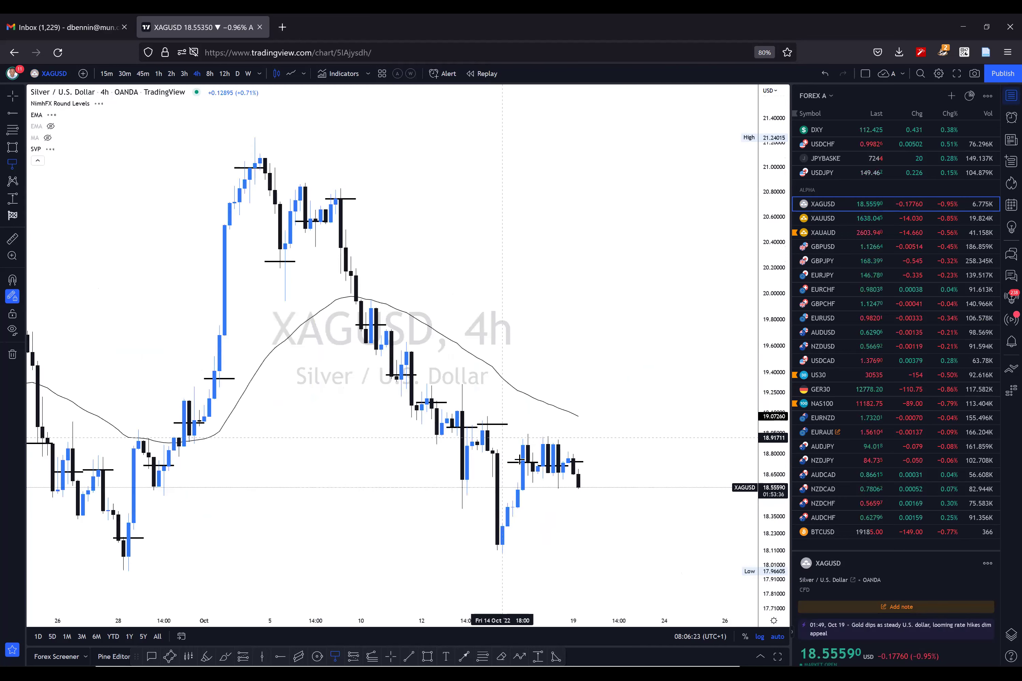
pyautogui.scroll(1, 644, 449)
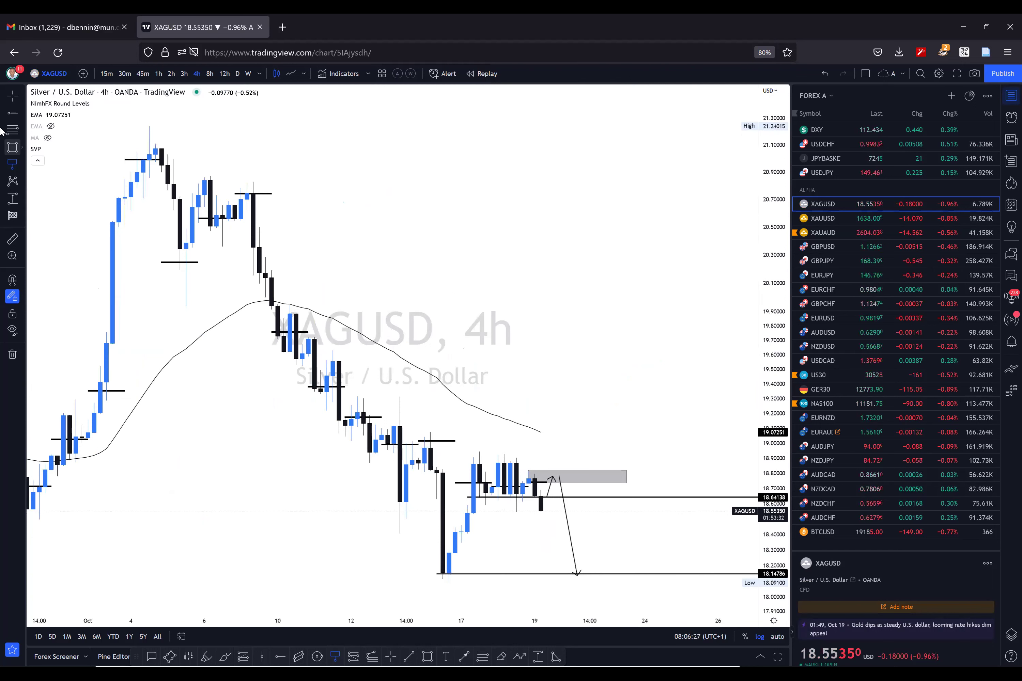
pyautogui.press('Escape')
pyautogui.moveTo(571, 334); pyautogui.dragTo(564, 305)
pyautogui.scroll(-1, 503, 316)
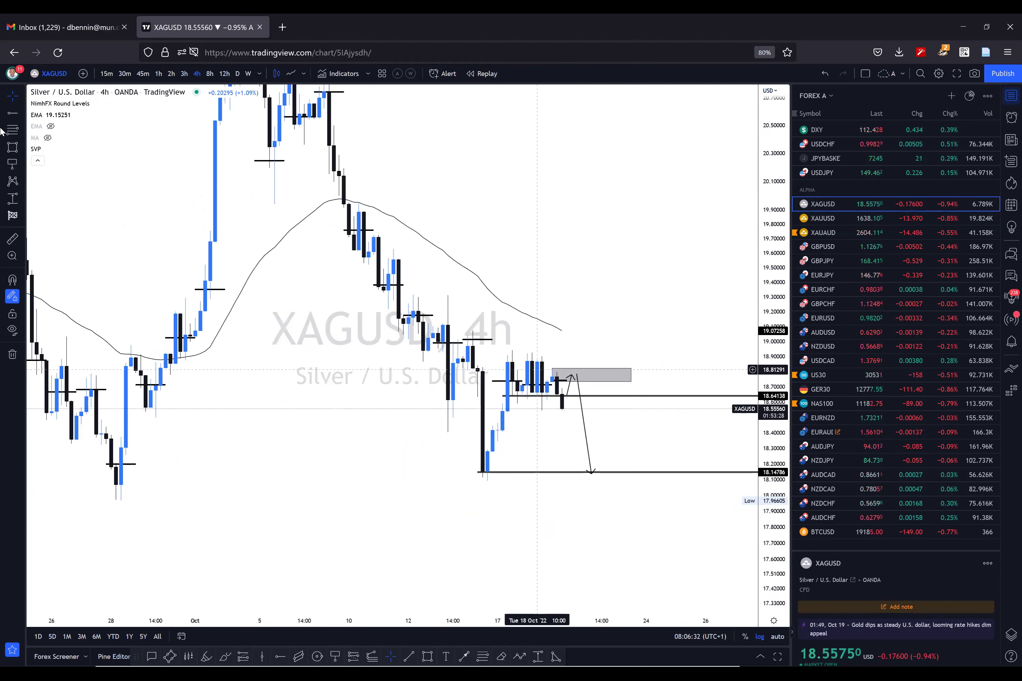
pyautogui.scroll(1, 471, 383)
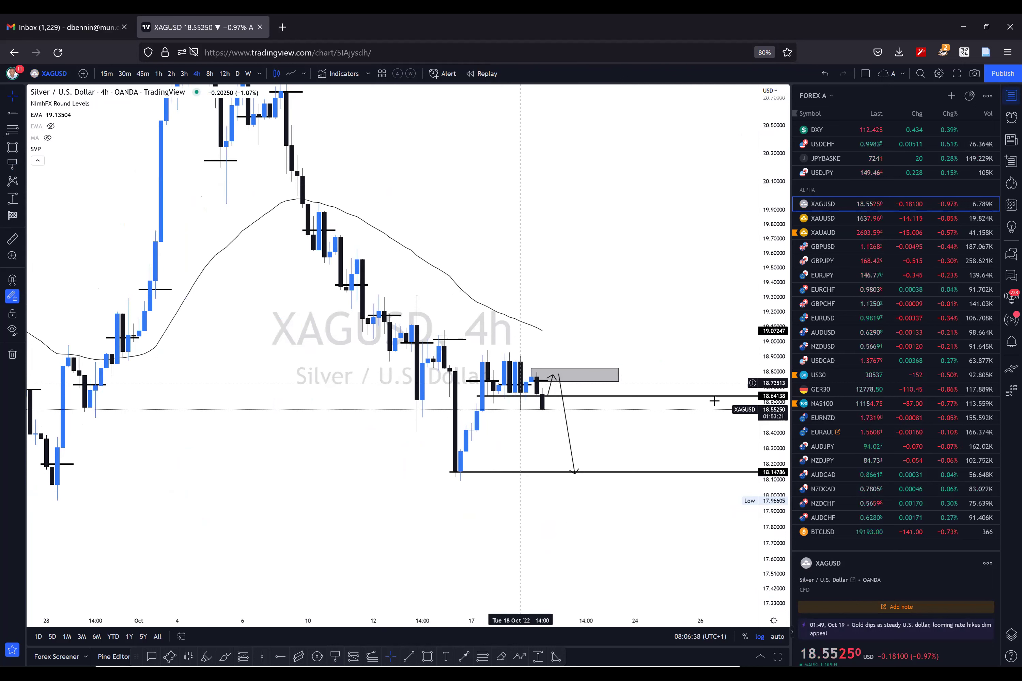
pyautogui.scroll(1, 524, 426)
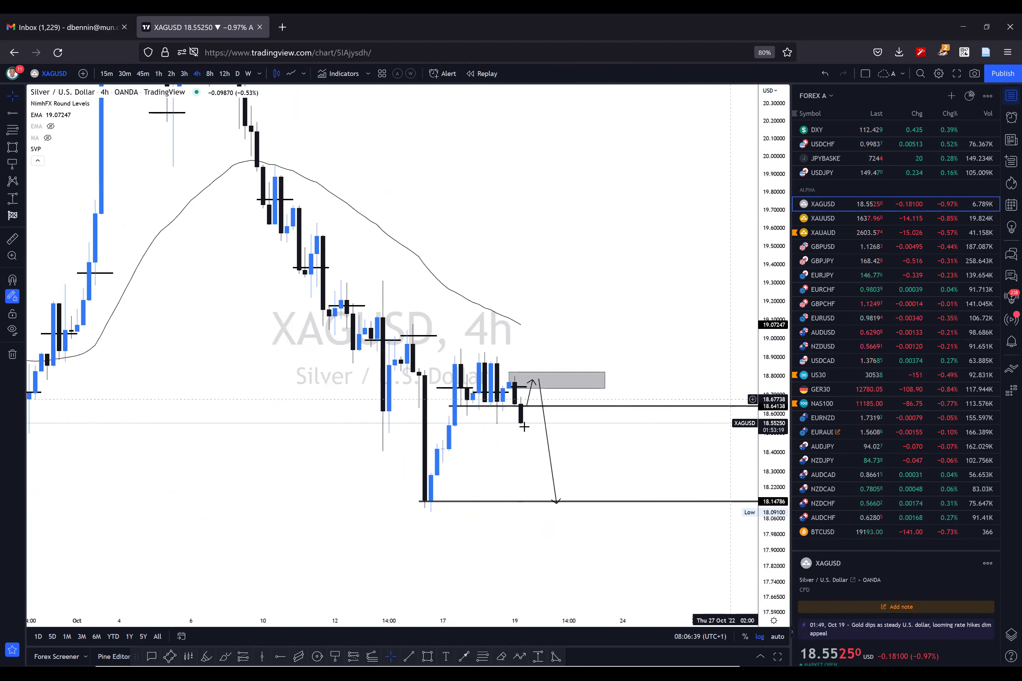
pyautogui.scroll(1, 422, 405)
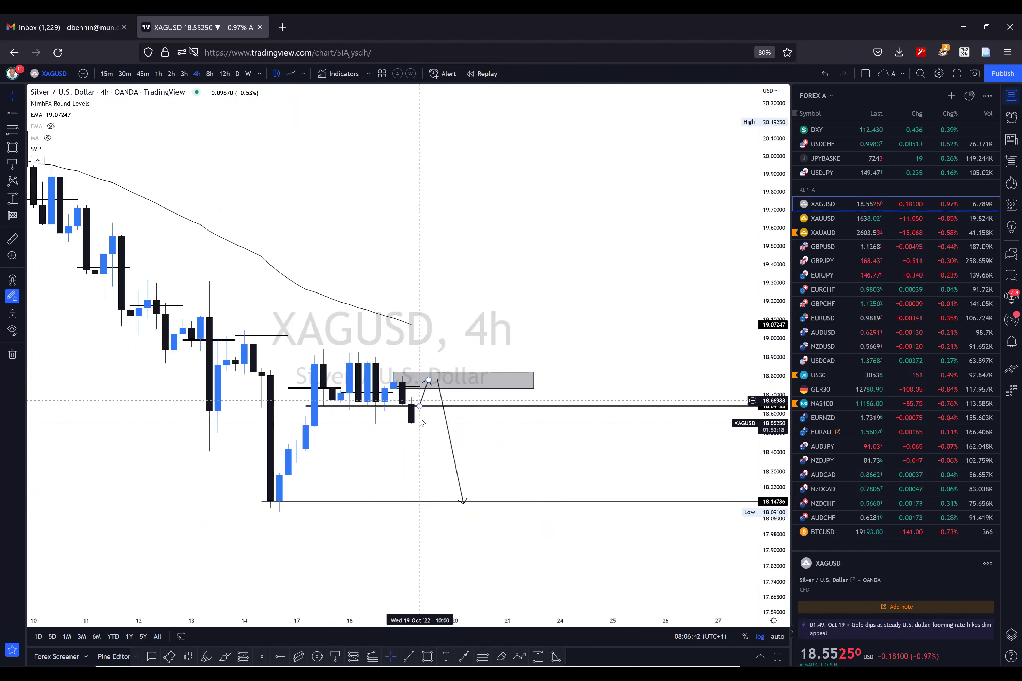
pyautogui.moveTo(420, 421); pyautogui.dragTo(419, 421)
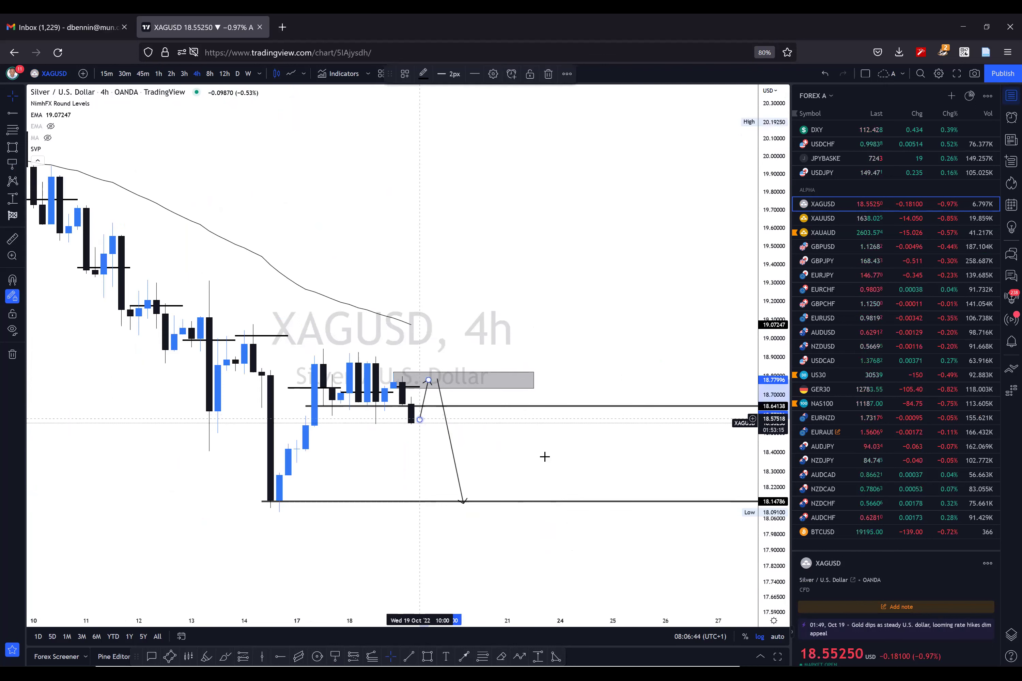
# Step: Add a price range measurement on silver from about 18.78768 in the resistance zone down to about 18.14522 at the support line
pyautogui.moveTo(544, 457); pyautogui.dragTo(568, 434)
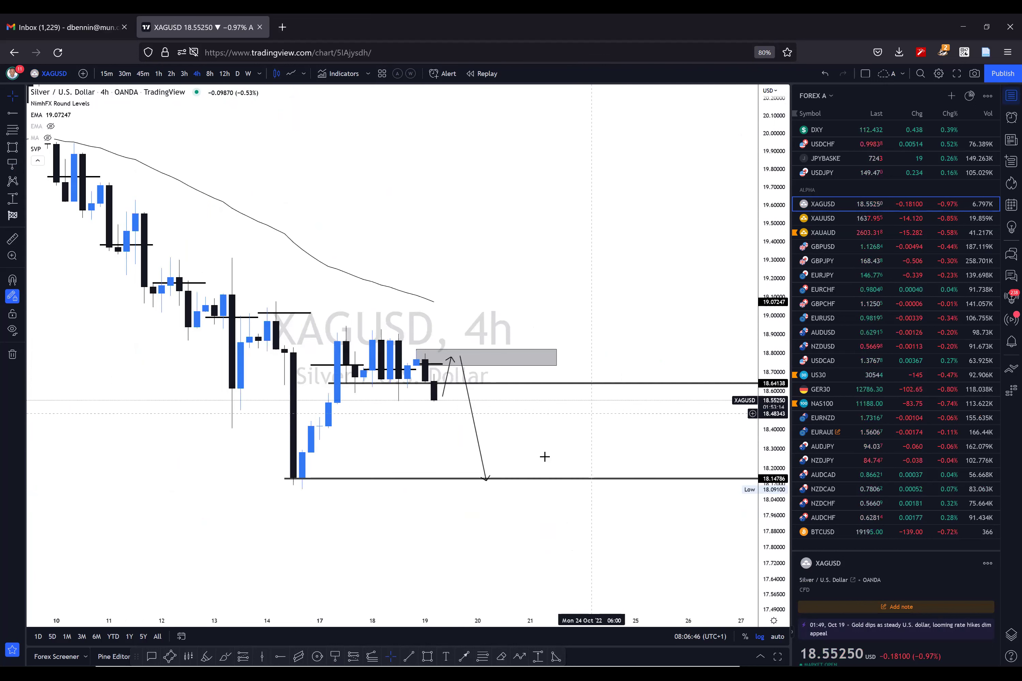
pyautogui.moveTo(469, 358); pyautogui.dragTo(507, 306)
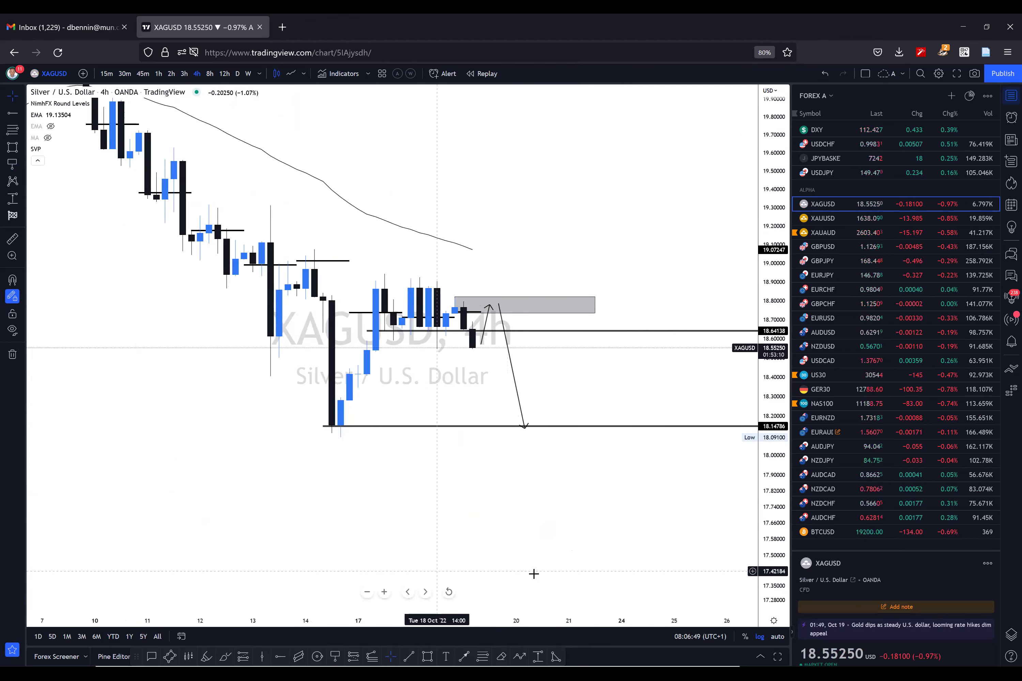
pyautogui.click(538, 657)
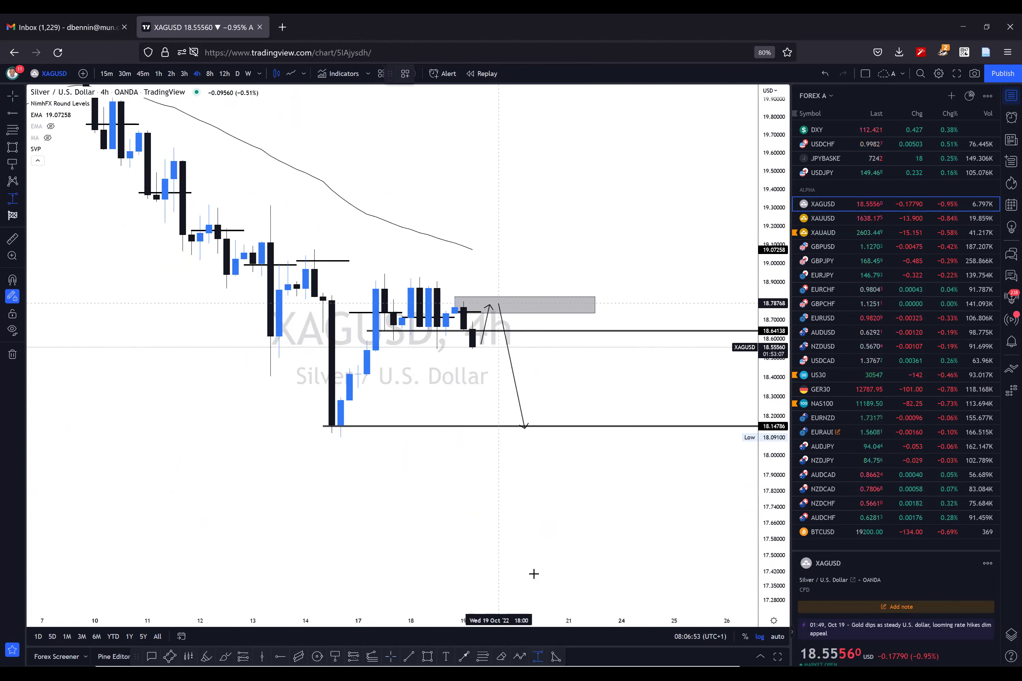
pyautogui.click(499, 304)
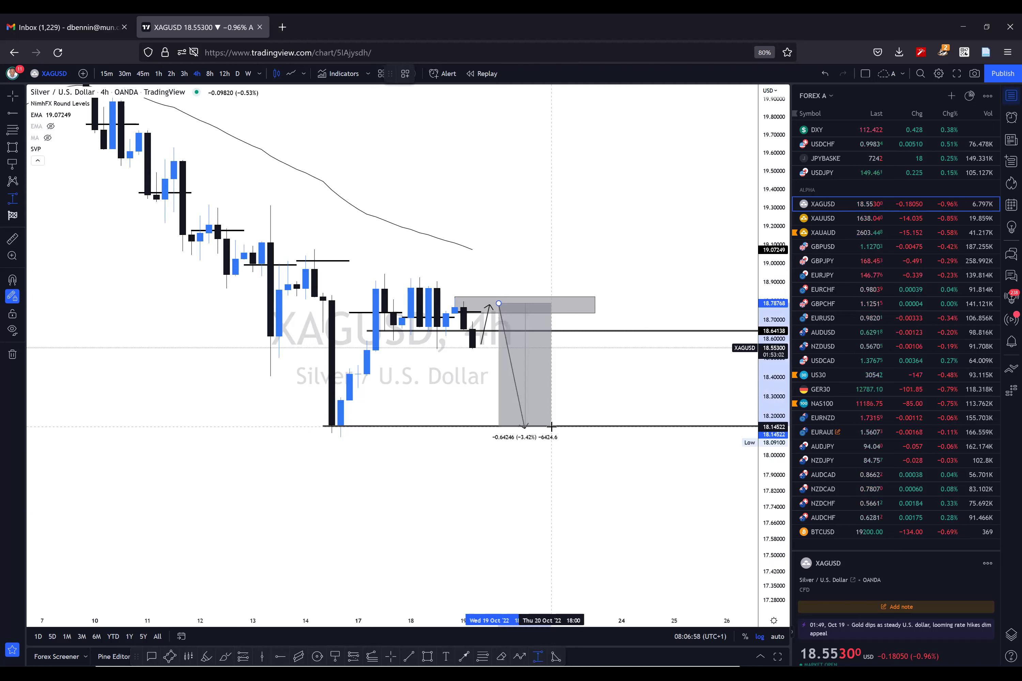
pyautogui.click(551, 426)
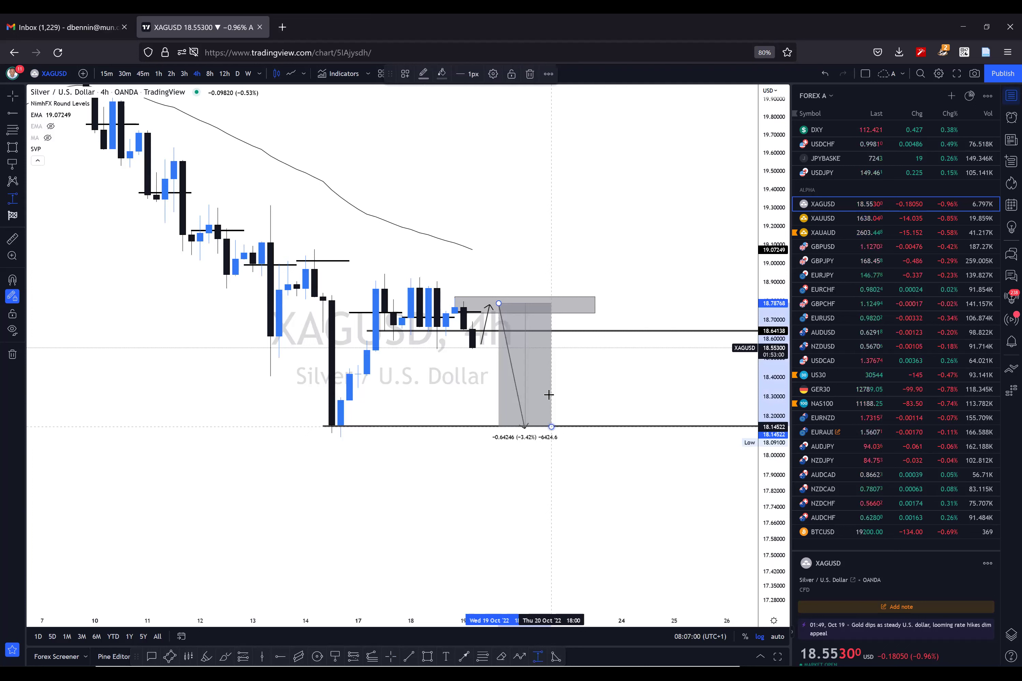
# Step: Lower the silver support ray to about 18.089 and extend the price range measurement down to it, at about 18.094
pyautogui.scroll(-4, 548, 395)
pyautogui.scroll(1, 583, 332)
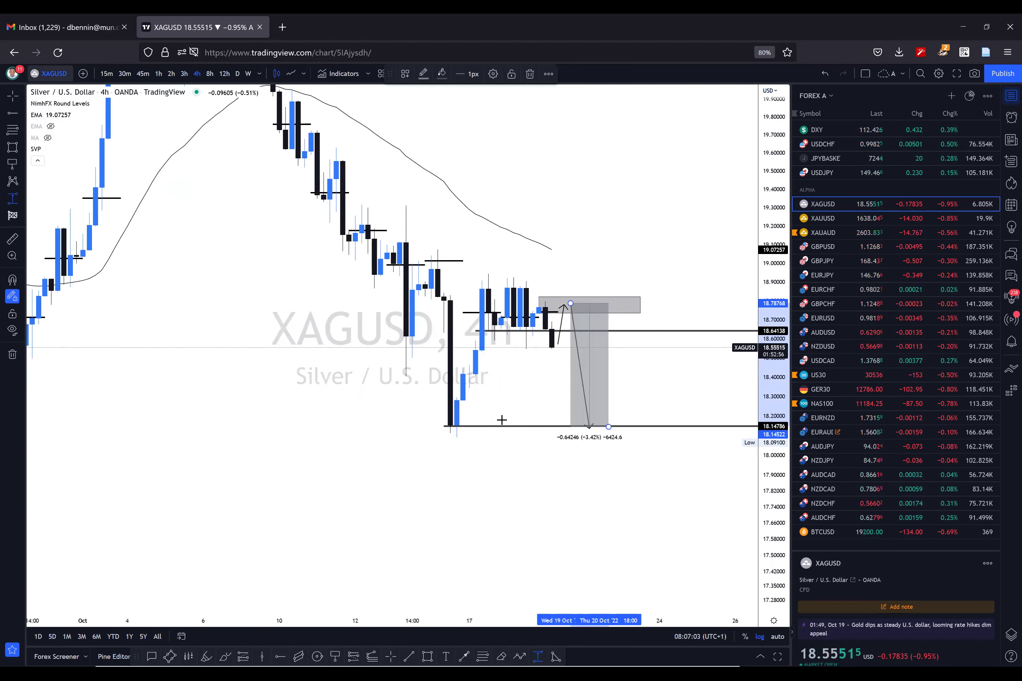
pyautogui.moveTo(502, 428); pyautogui.dragTo(487, 436)
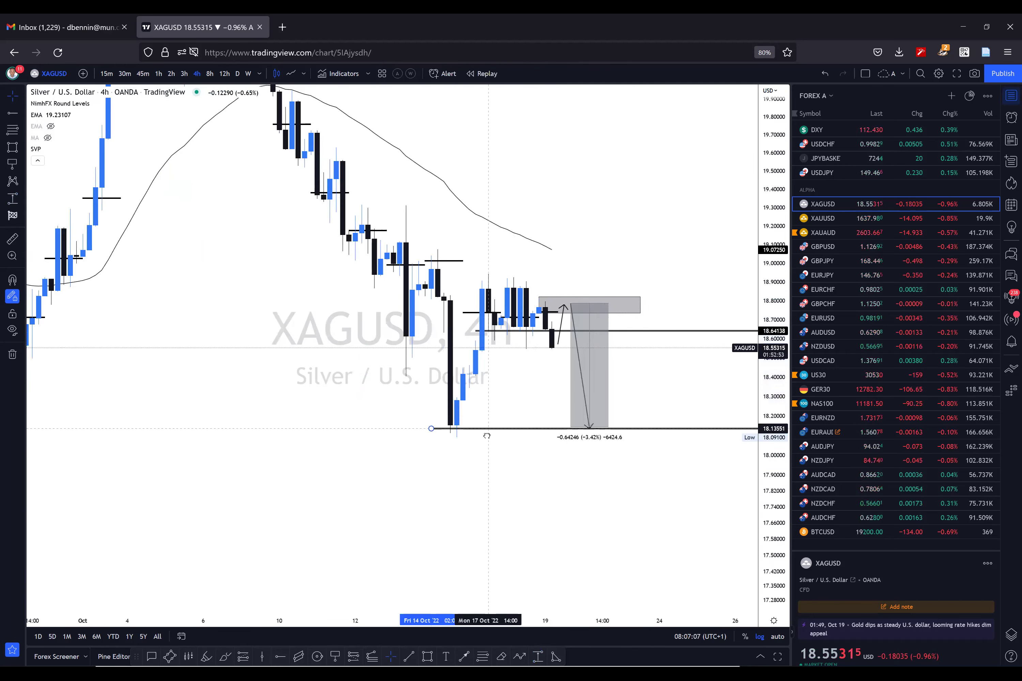
pyautogui.moveTo(610, 431); pyautogui.dragTo(614, 437)
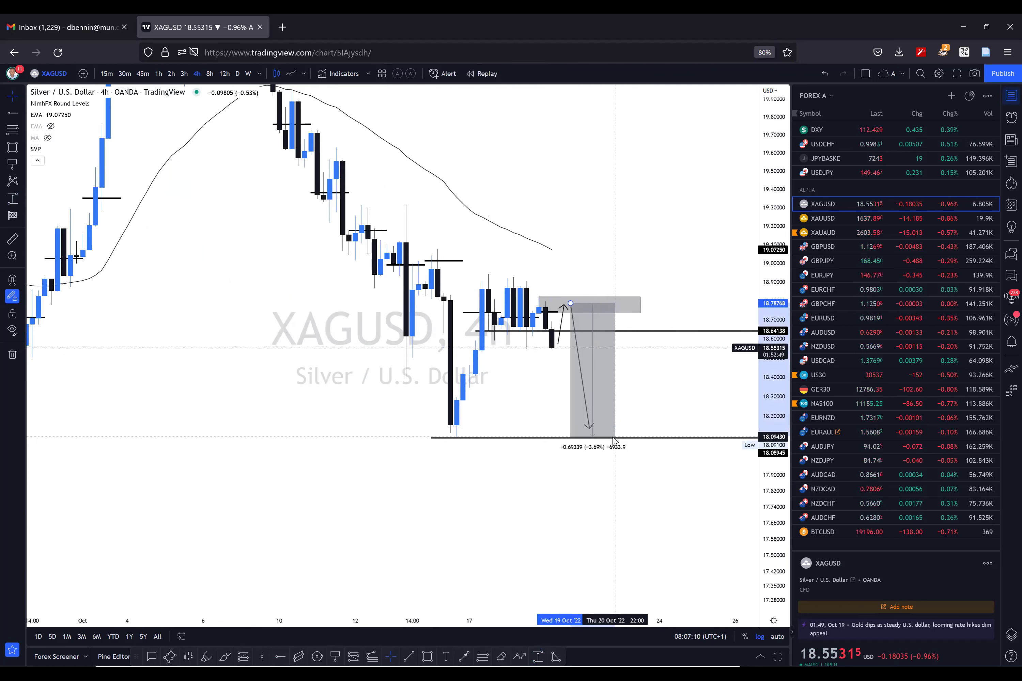
pyautogui.click(626, 379)
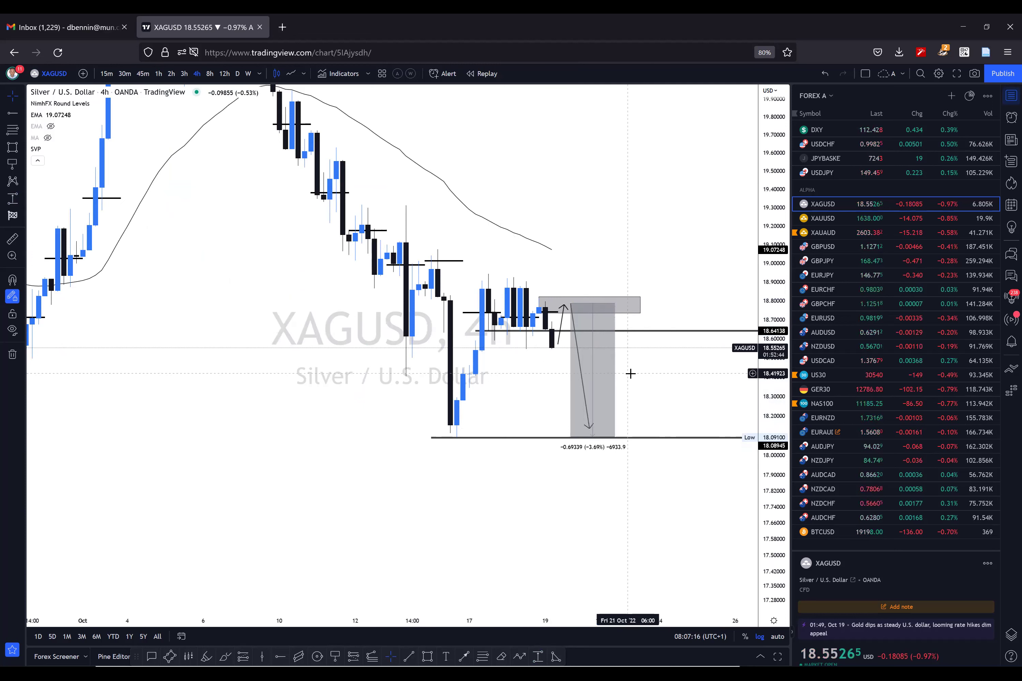
# Step: Move down the watchlist from silver to the GBPUSD chart
pyautogui.press('Down')
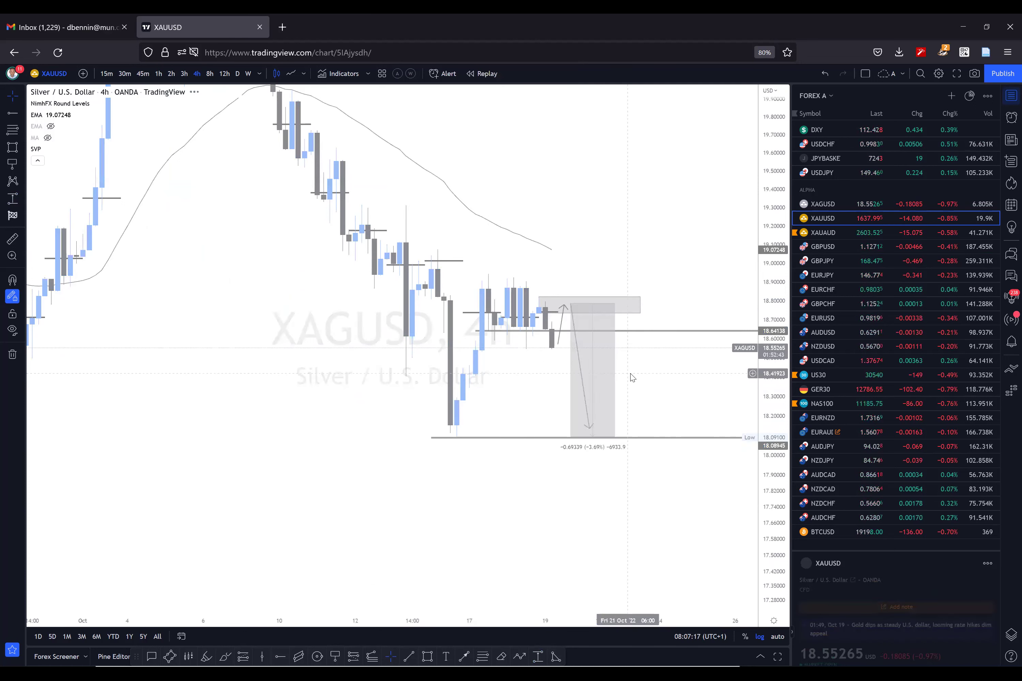
pyautogui.press('Down')
pyautogui.press('Down')
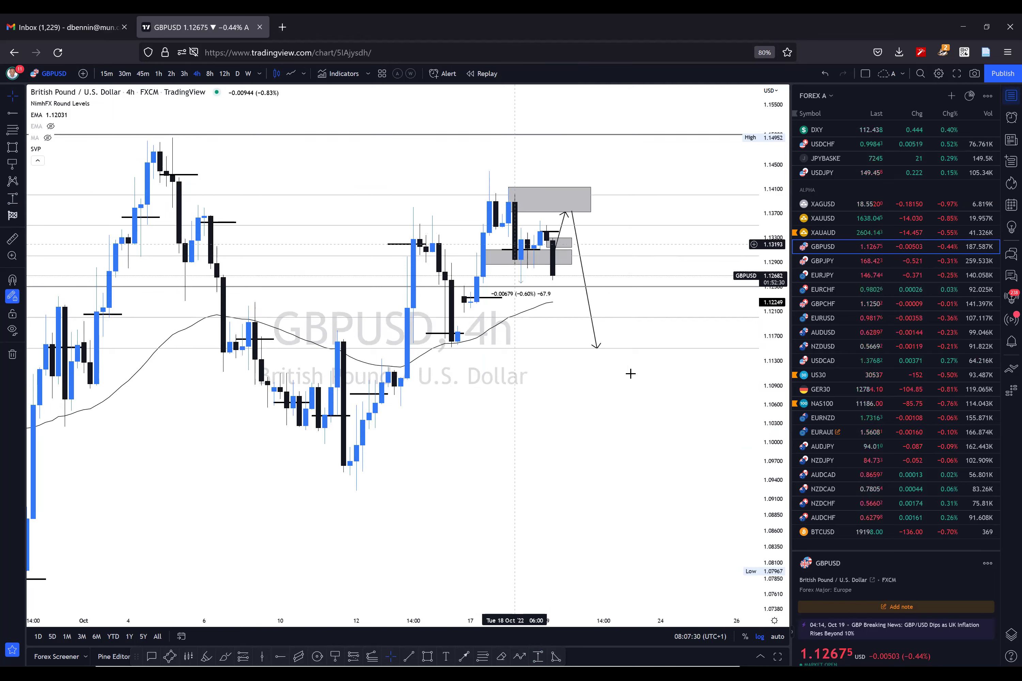
pyautogui.scroll(1, 630, 374)
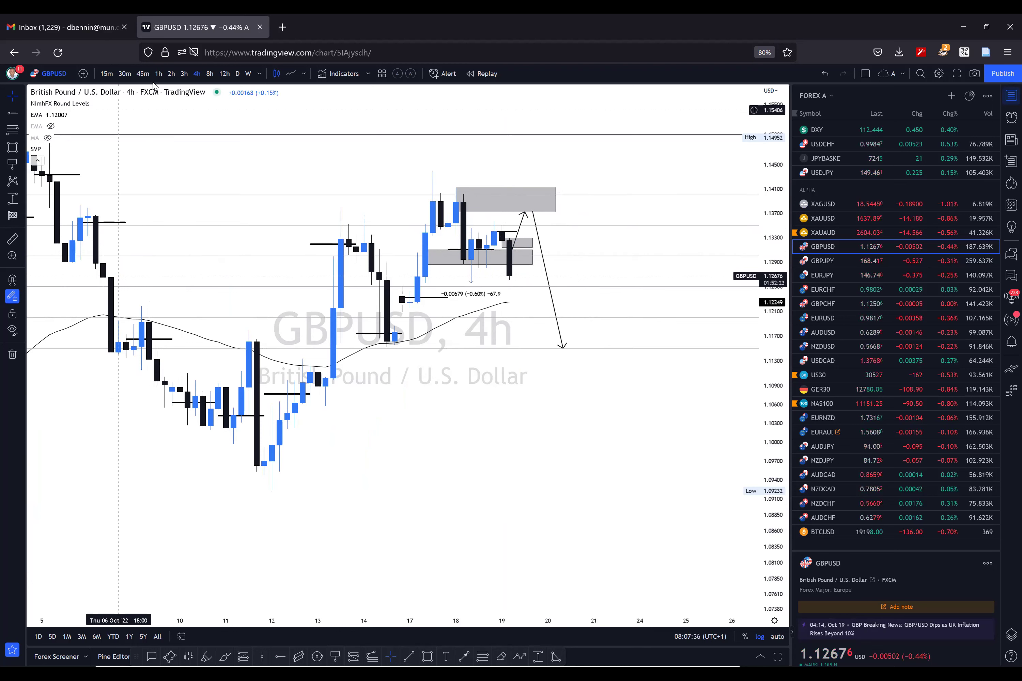
# Step: Examine the GBPUSD zones and recent price action on the 1-hour timeframe, then return to the 4-hour timeframe
pyautogui.click(165, 75)
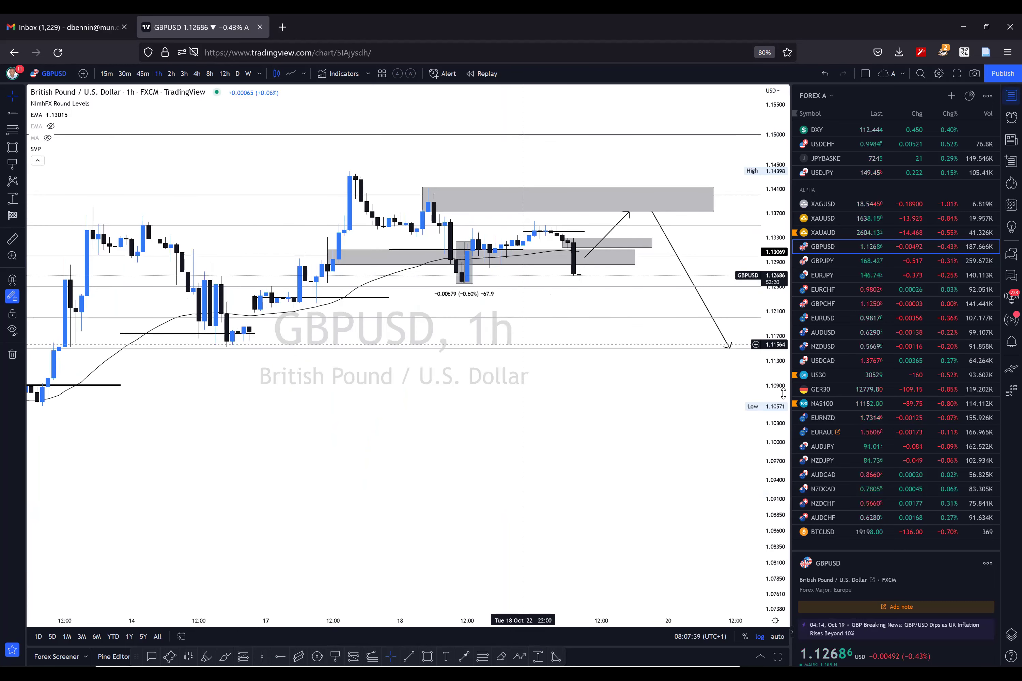
pyautogui.scroll(-2, 783, 394)
pyautogui.moveTo(783, 394); pyautogui.dragTo(780, 252)
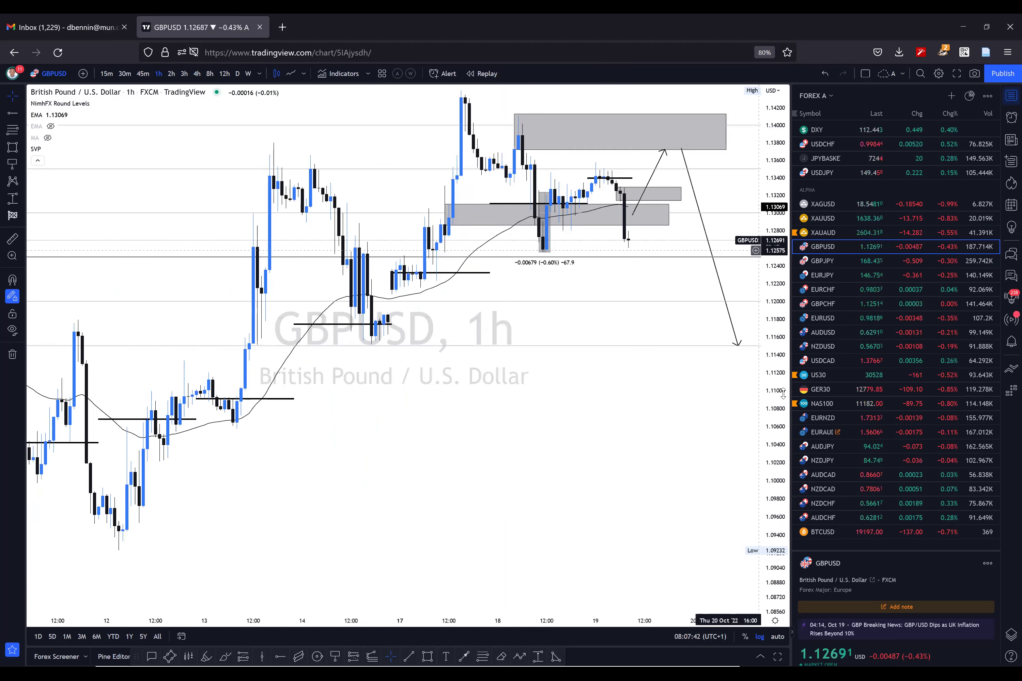
pyautogui.click(21, 96)
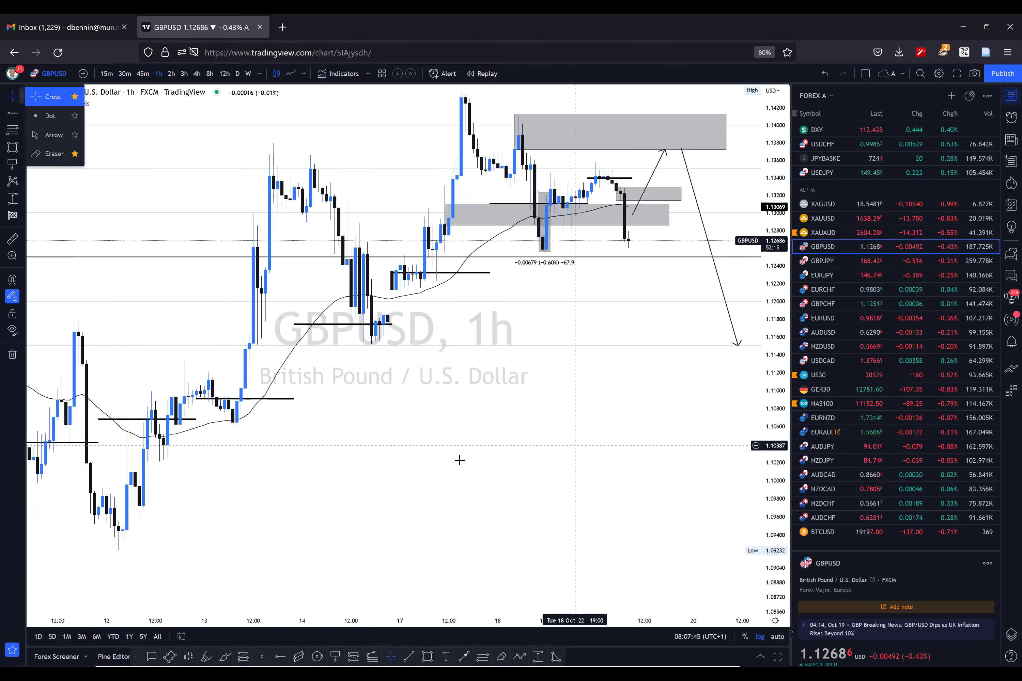
pyautogui.click(194, 77)
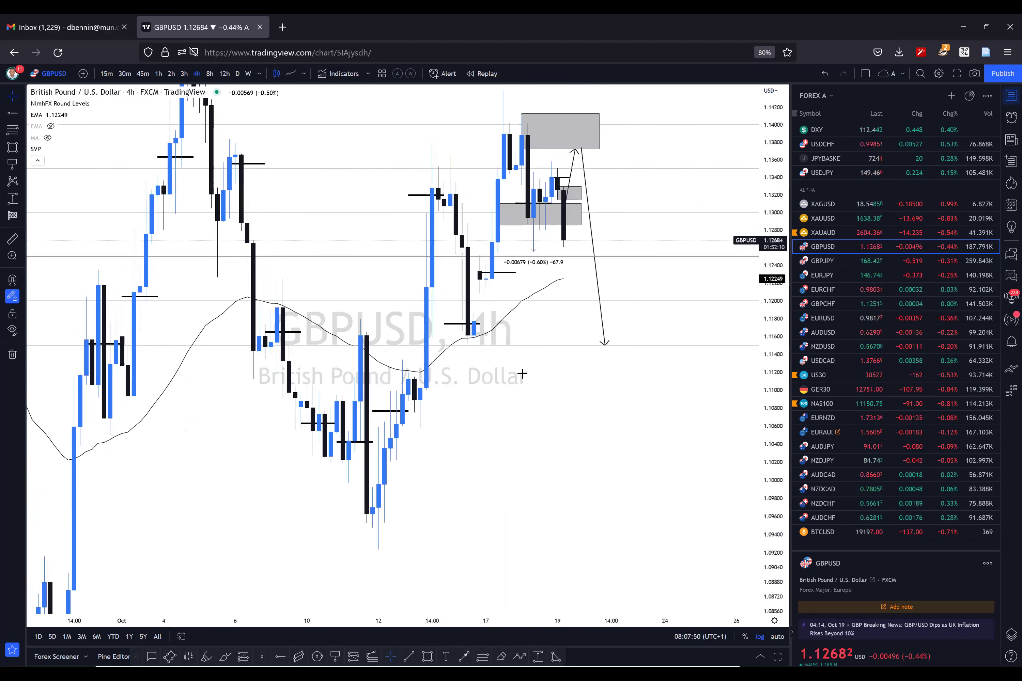
pyautogui.scroll(2, 522, 374)
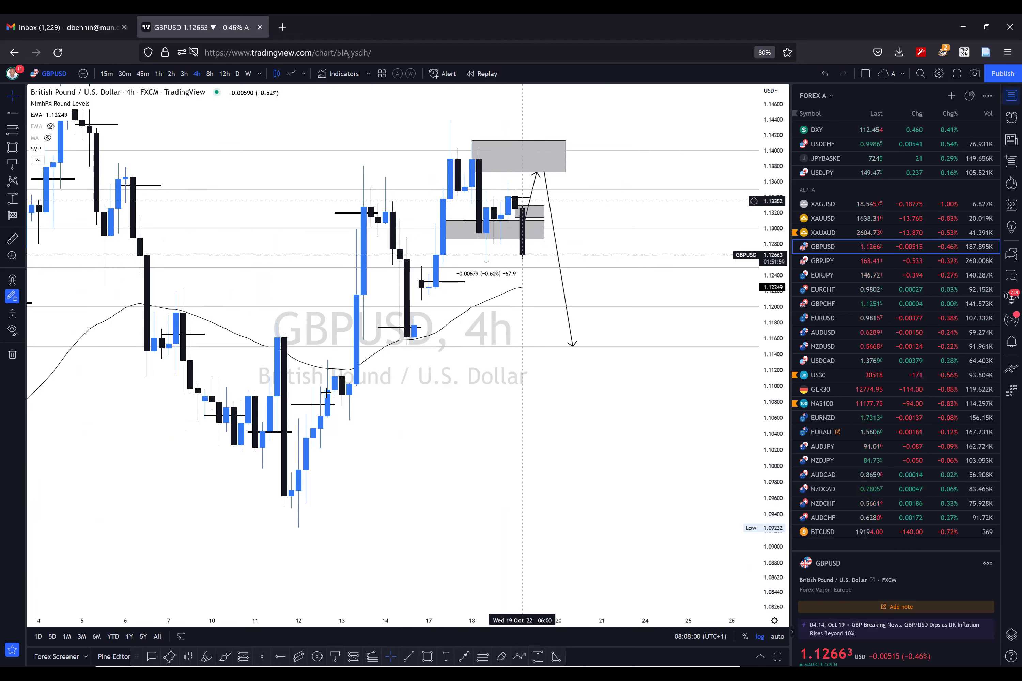
# Step: Set GBPUSD to the 1-hour timeframe and lower the start of the rising projection arrow to about 1.12701, beside the latest candle
pyautogui.click(159, 74)
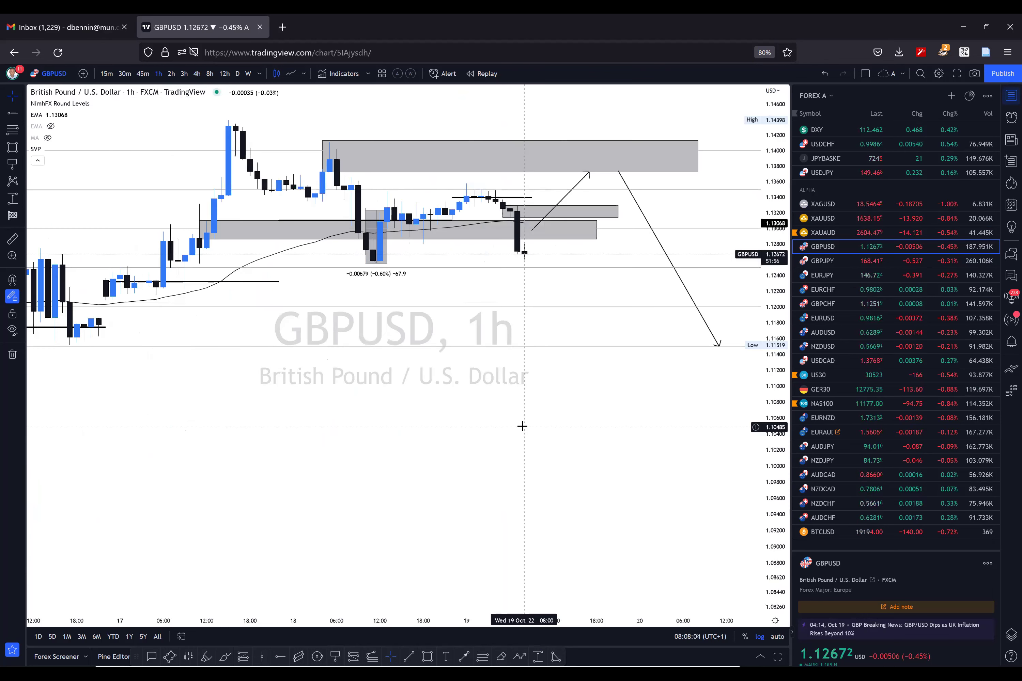
pyautogui.scroll(-3, 753, 412)
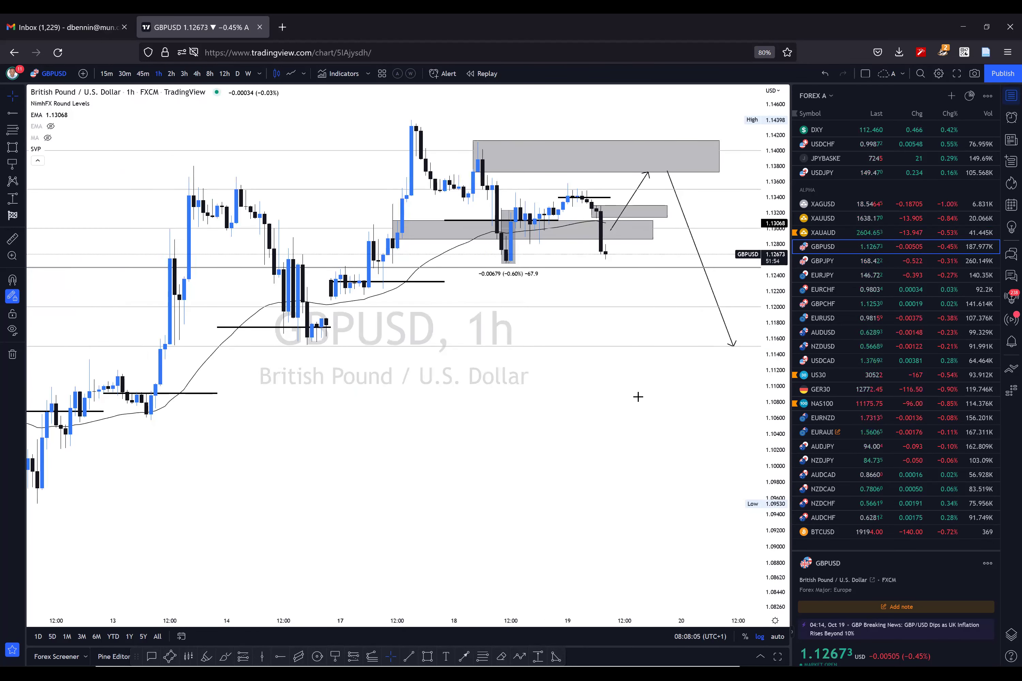
pyautogui.moveTo(629, 411); pyautogui.dragTo(561, 492)
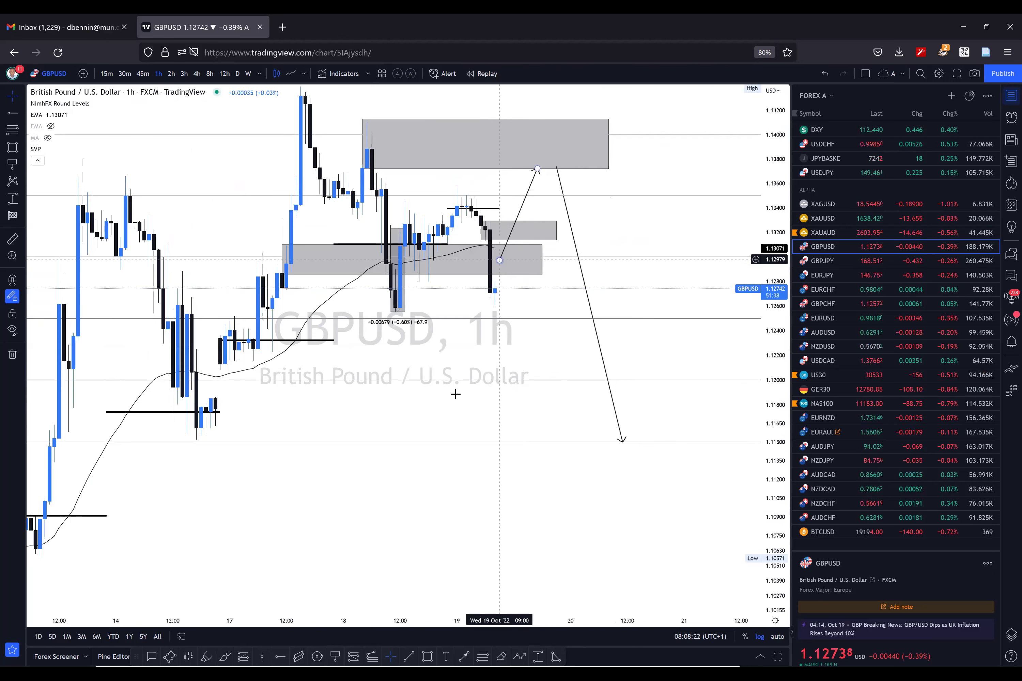
pyautogui.moveTo(499, 260); pyautogui.dragTo(509, 293)
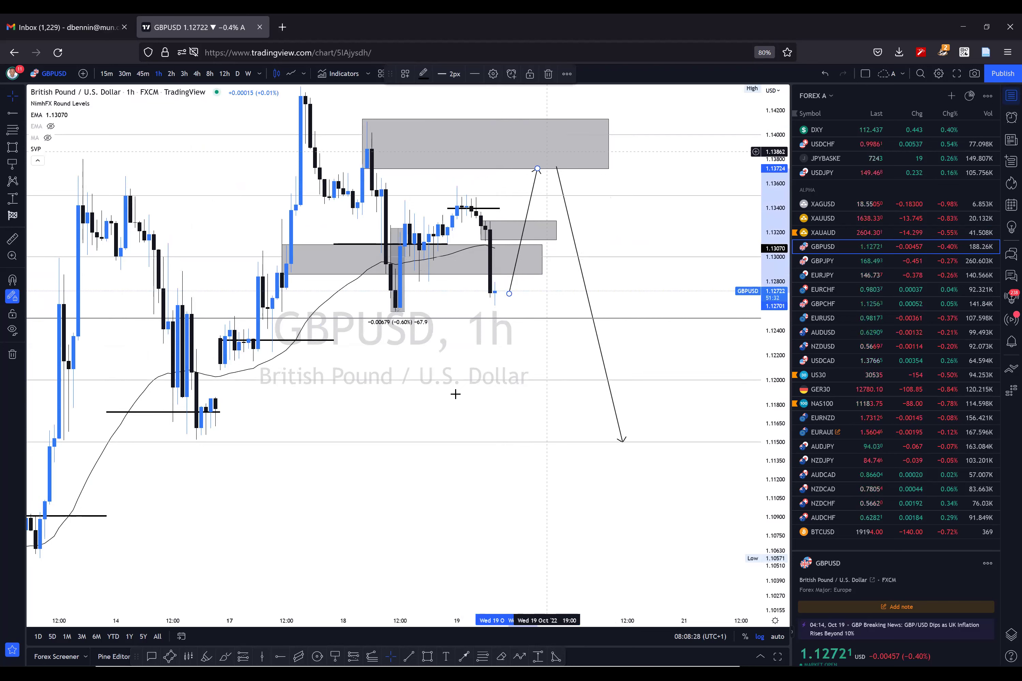
# Step: Search the web for "forex factory" in a new browser tab and open the Forex Factory website
pyautogui.hotkey('ctrl', 't')
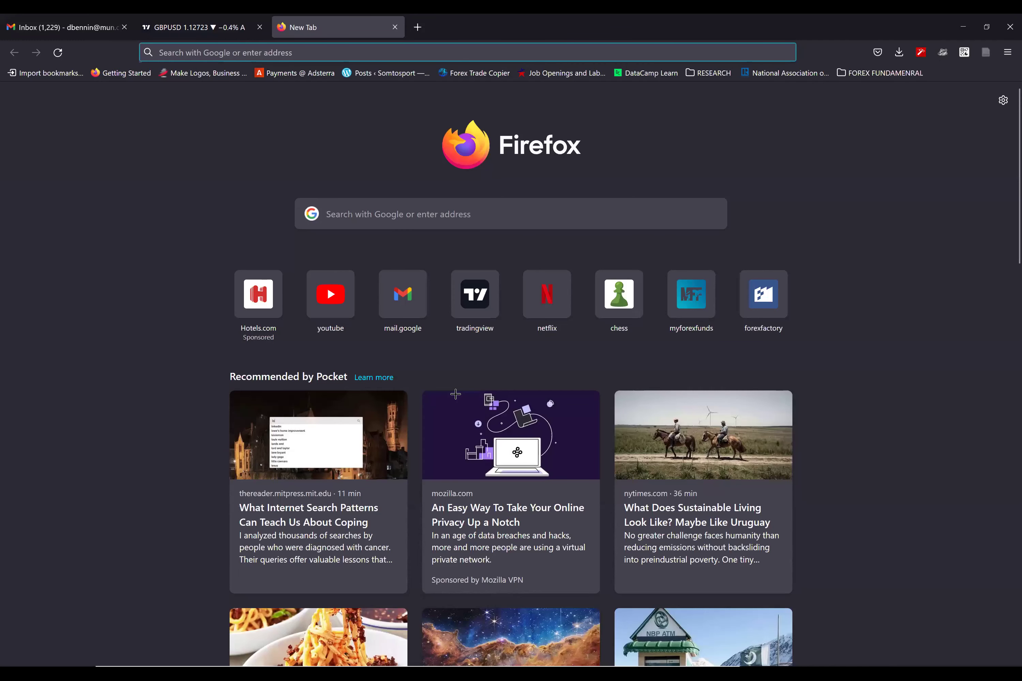
pyautogui.write('forex')
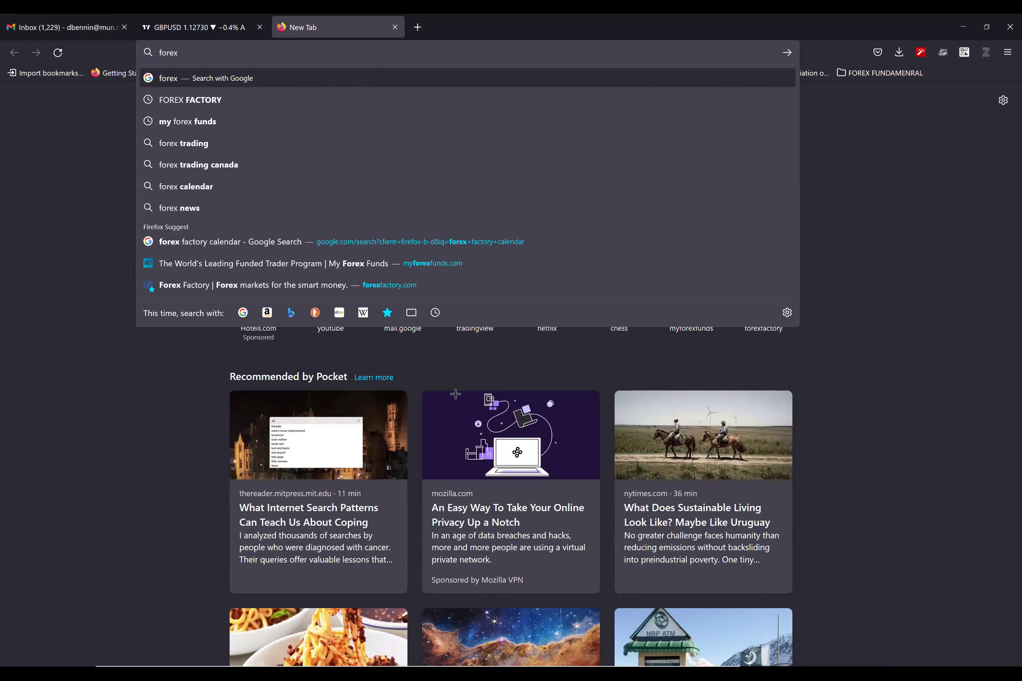
pyautogui.write(' factory')
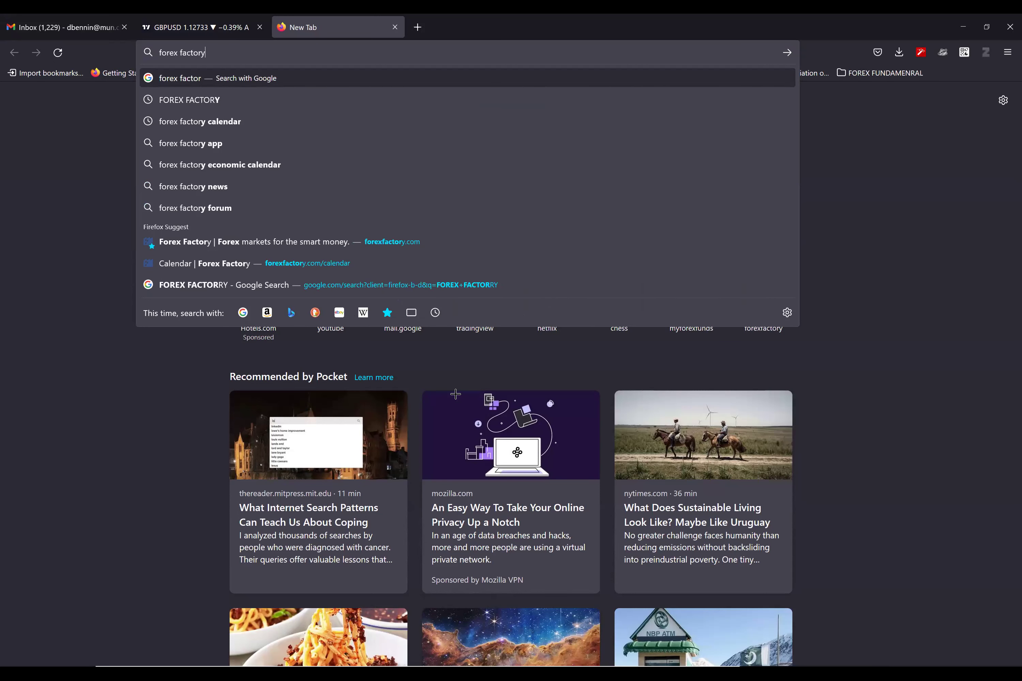
pyautogui.press('Return')
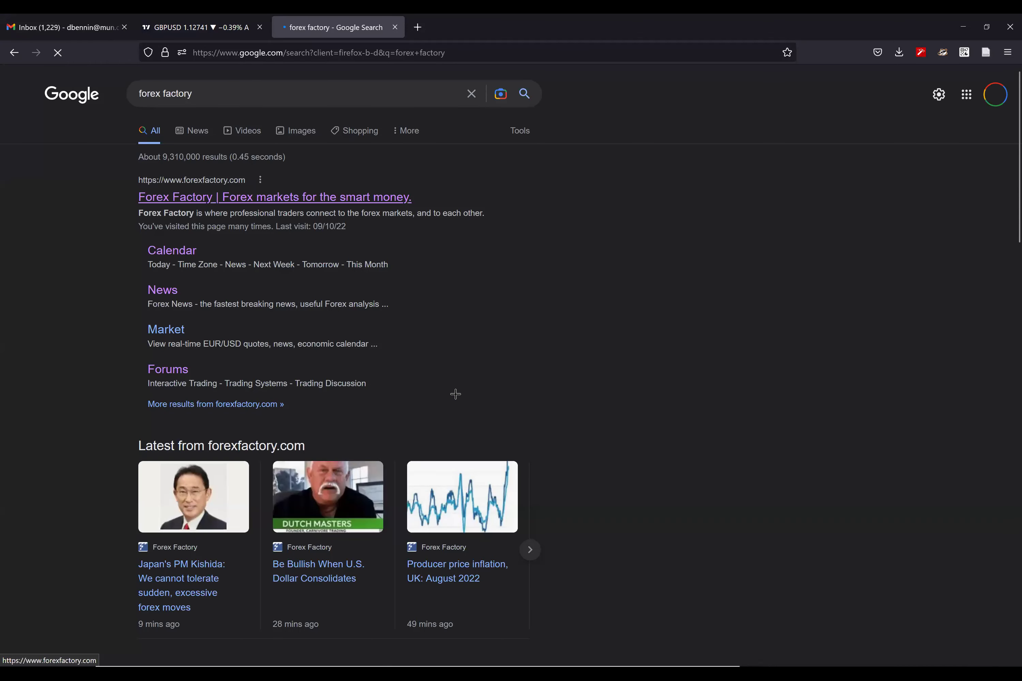
pyautogui.press('Return')
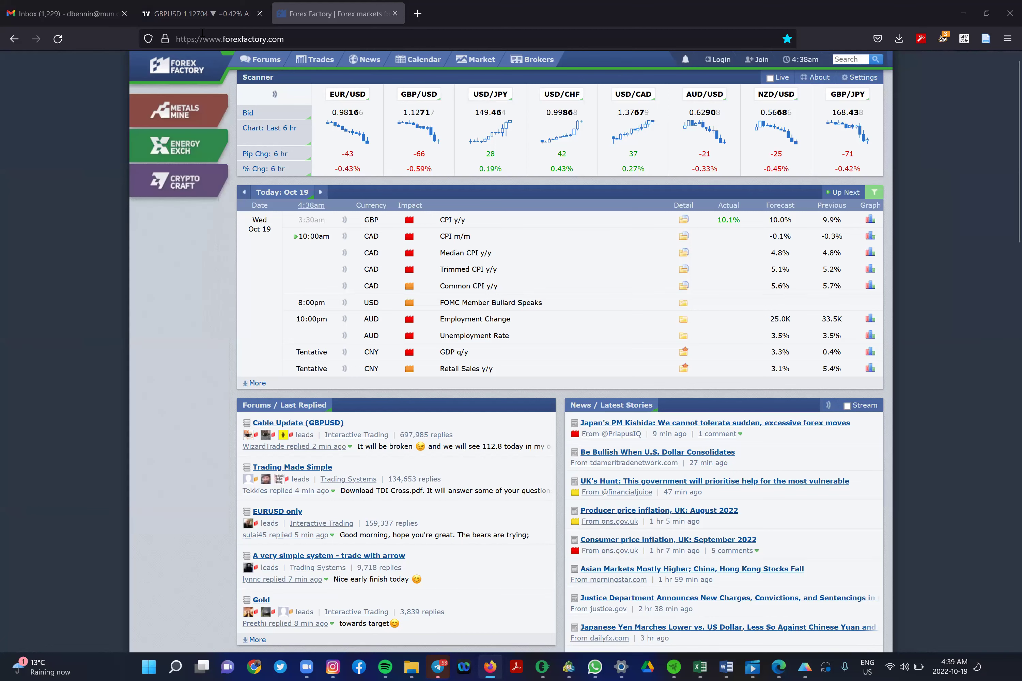
# Step: Return to the GBPUSD chart, set it to the 30-minute timeframe and draw a horizontal ray at about 1.13146 along the small zone's lower edge
pyautogui.click(201, 14)
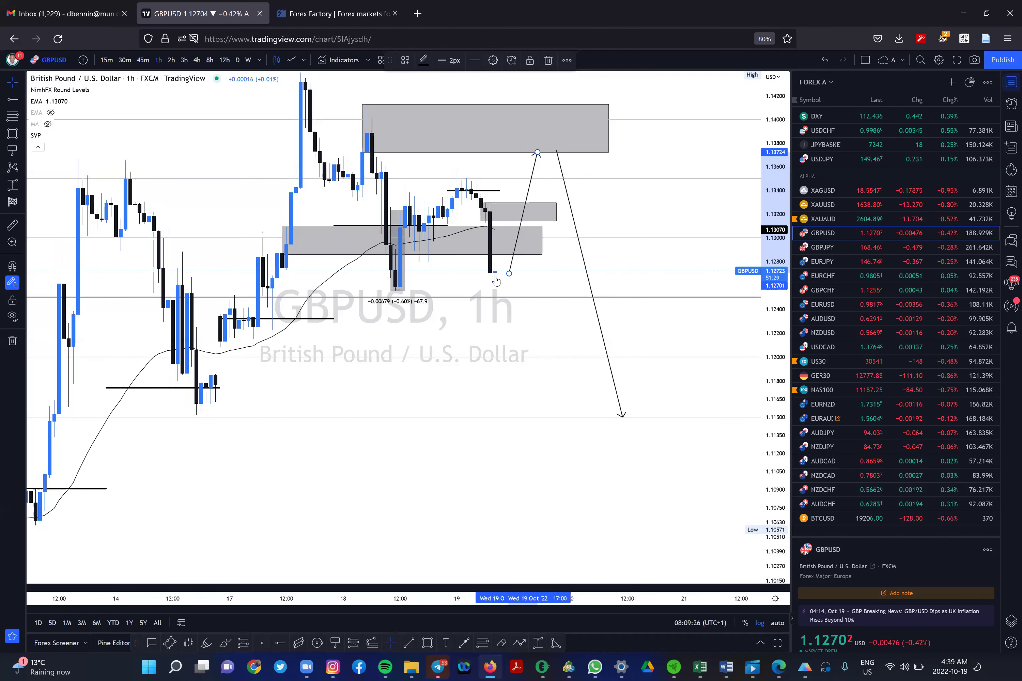
pyautogui.scroll(1, 489, 231)
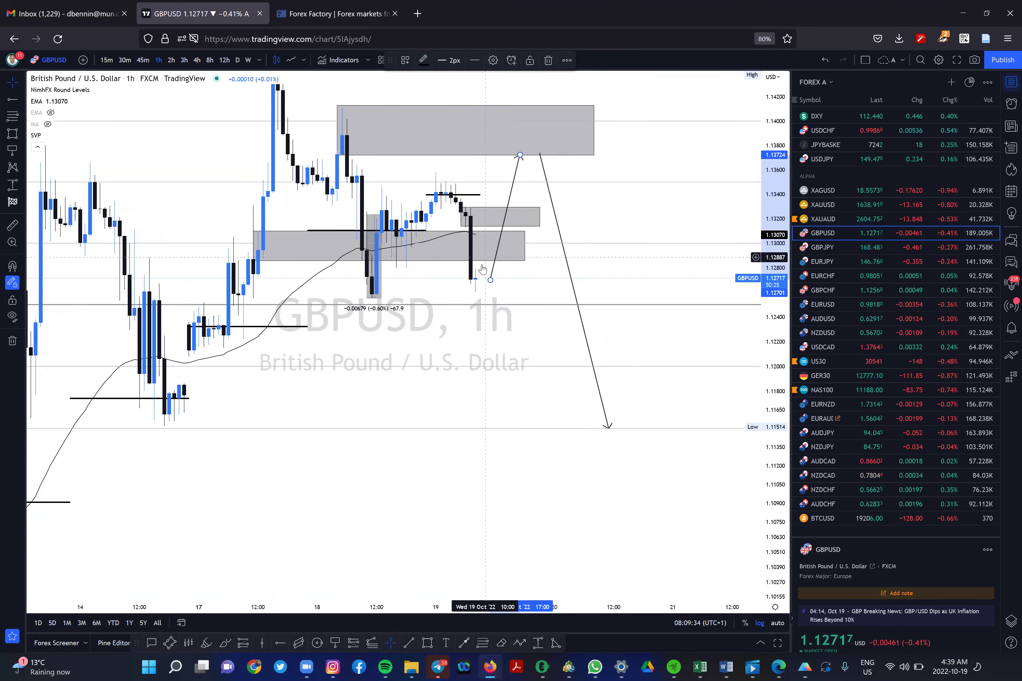
pyautogui.click(126, 60)
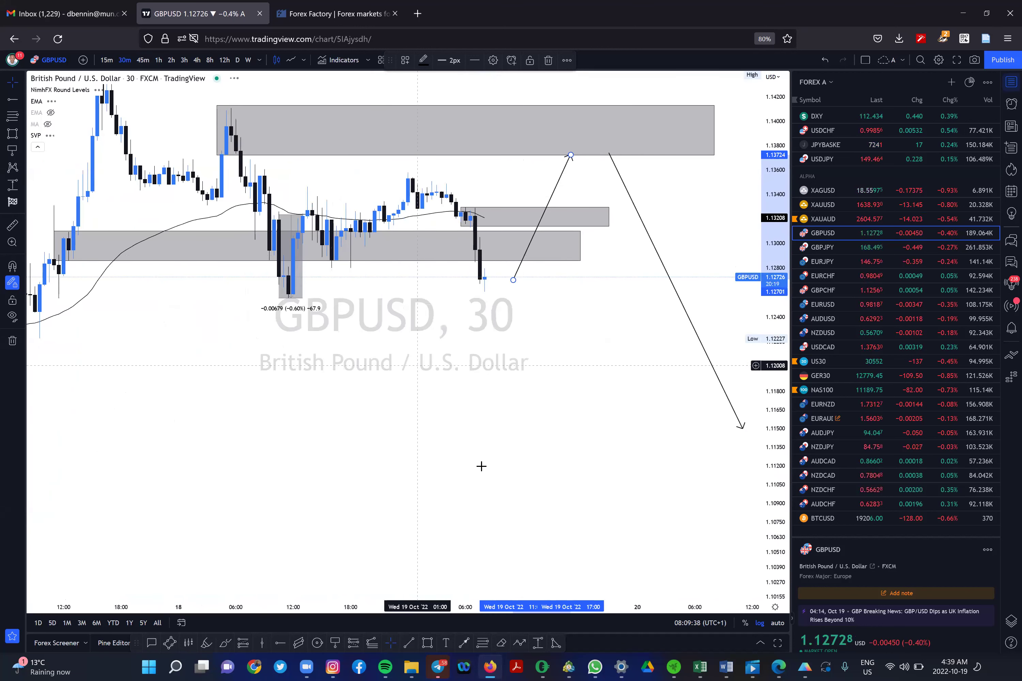
pyautogui.scroll(-2, 481, 467)
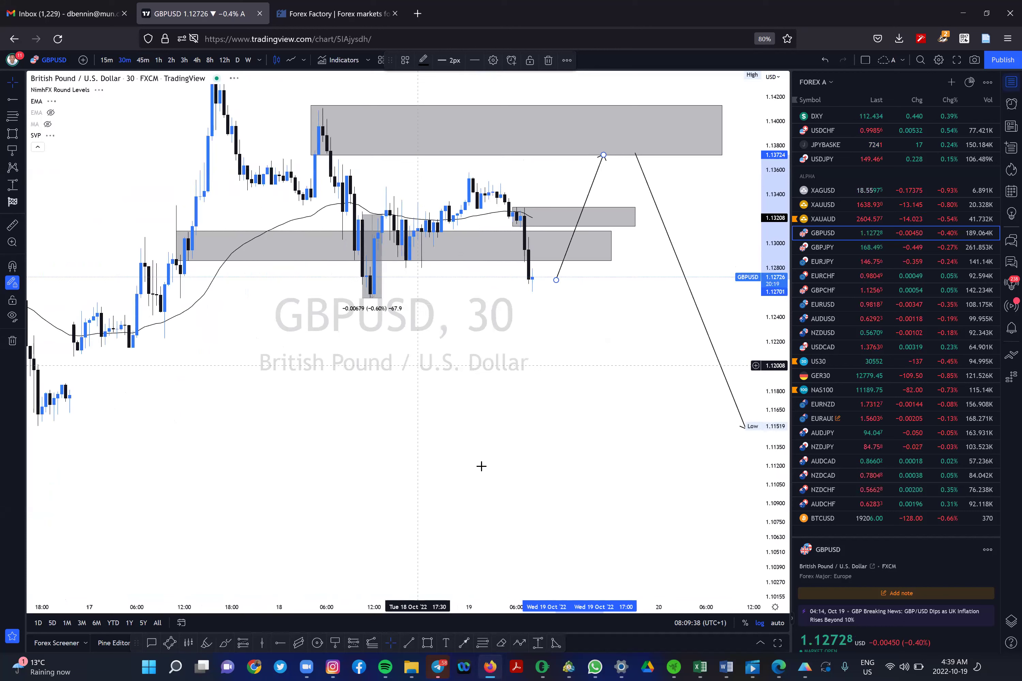
pyautogui.click(282, 644)
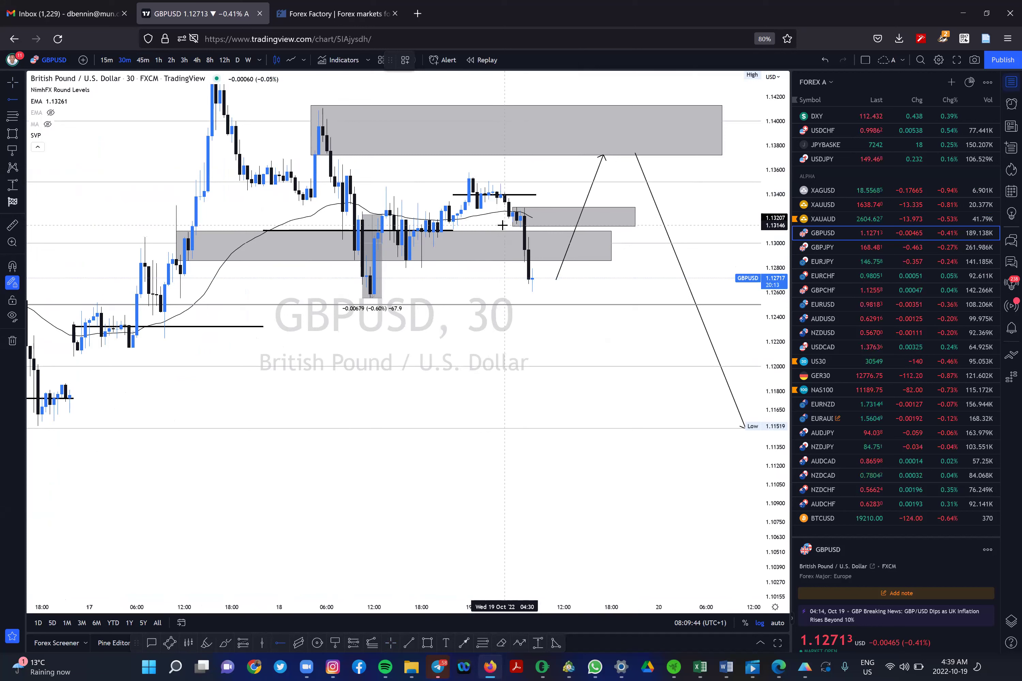
pyautogui.click(503, 225)
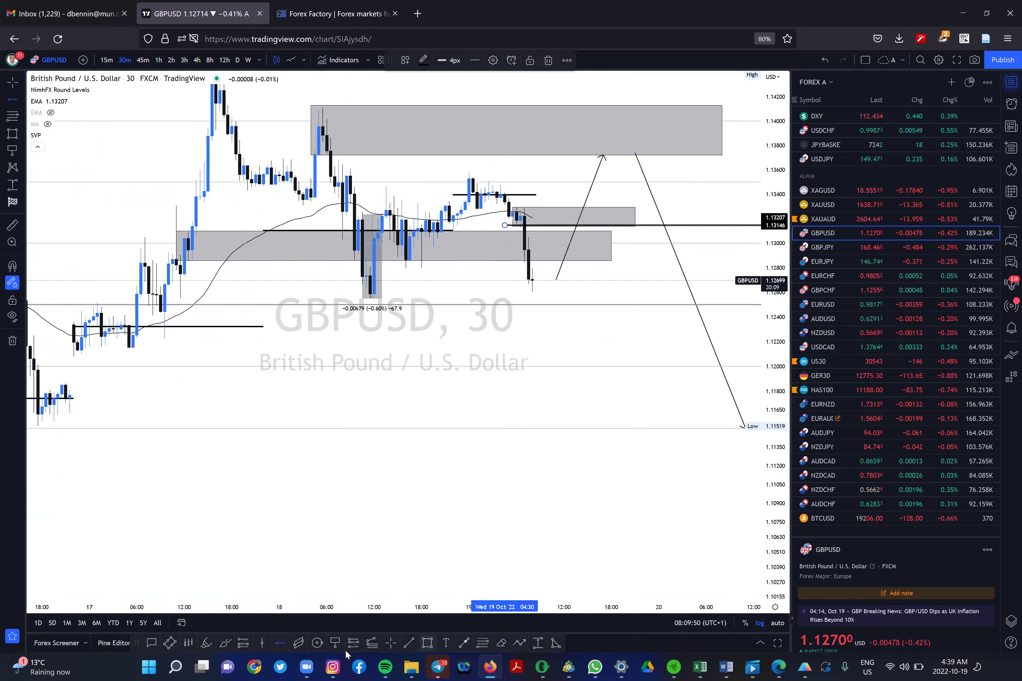
# Step: Add price labels to GBPUSD at about 1.13158 beside the new ray and about 1.13827 inside the upper zone
pyautogui.click(335, 642)
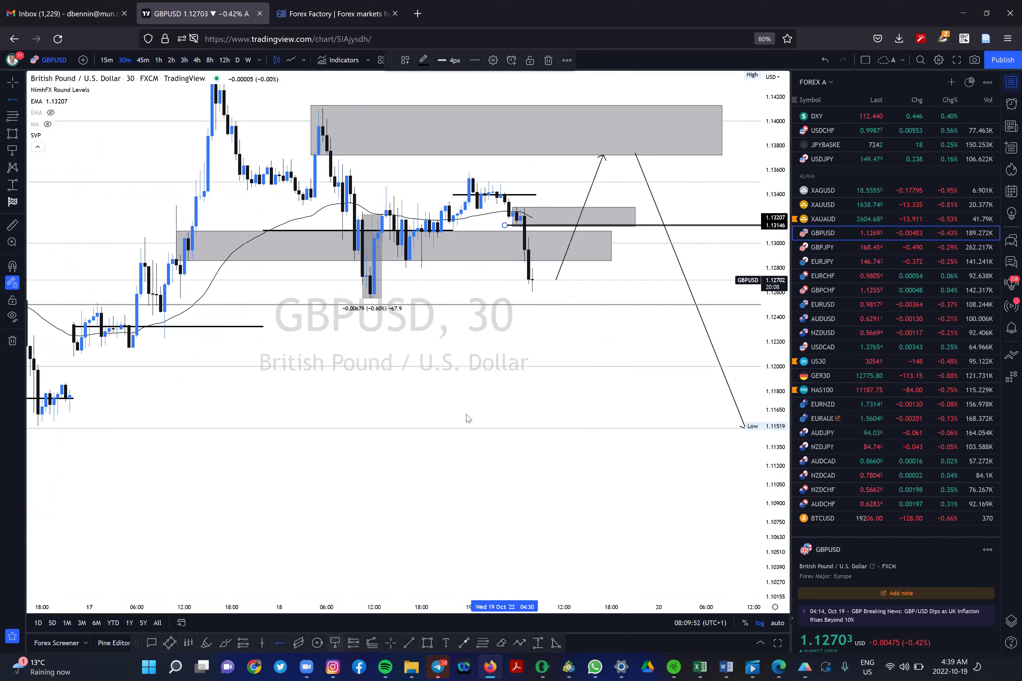
pyautogui.click(551, 224)
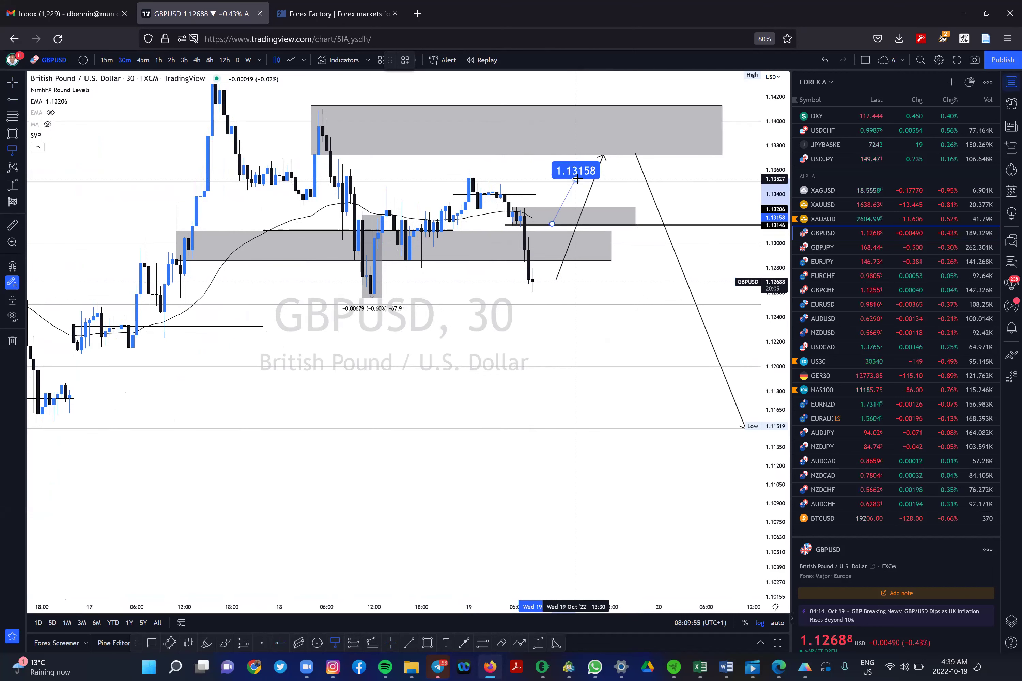
pyautogui.click(576, 178)
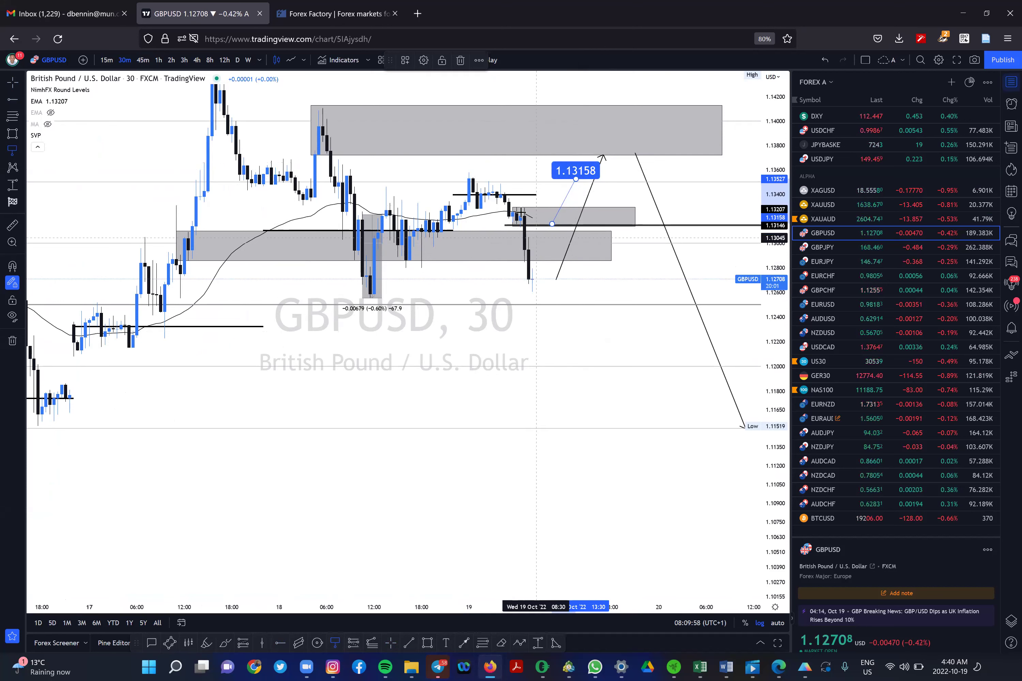
pyautogui.click(531, 142)
pyautogui.click(564, 106)
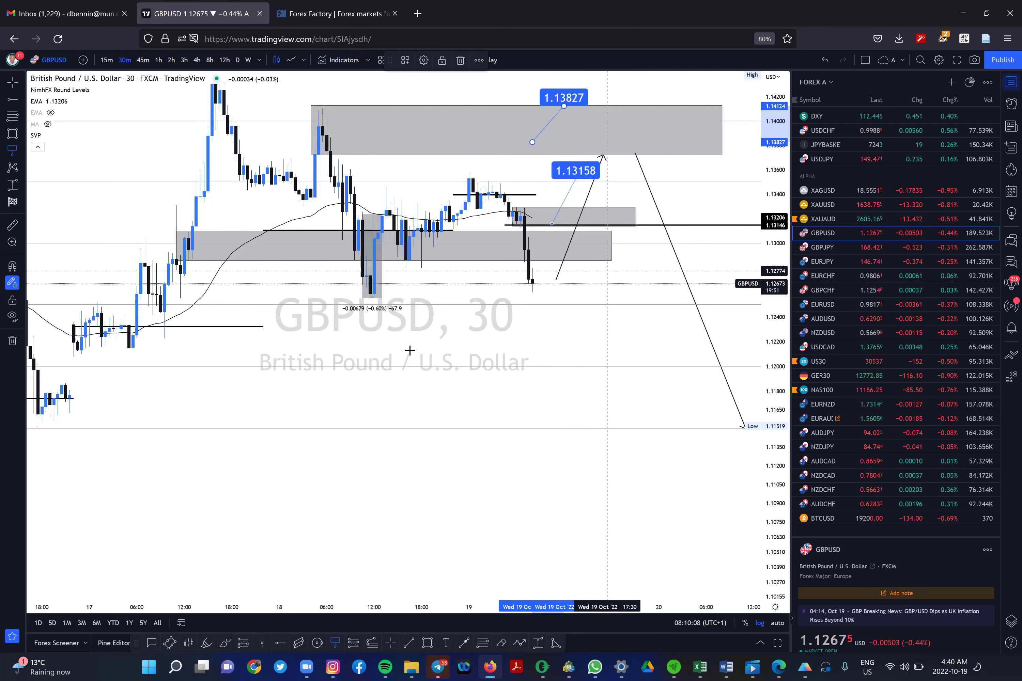
# Step: Draw a rising GBPUSD trend line from the 14 October low at about 1.11525 to about 1.13527 on 20 October
pyautogui.scroll(-2, 456, 381)
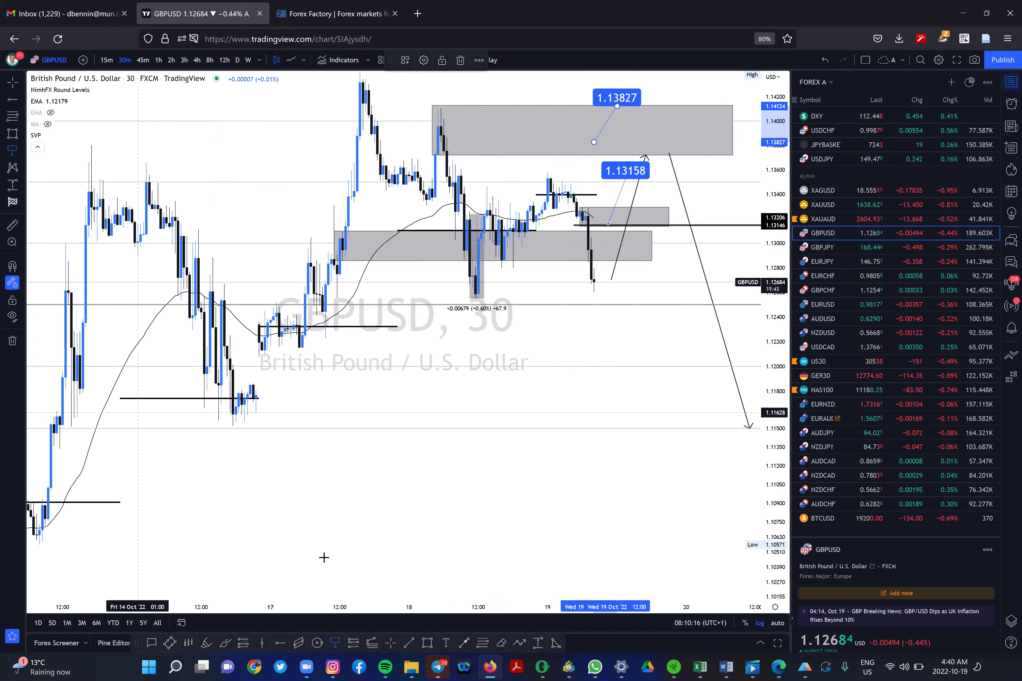
pyautogui.click(410, 645)
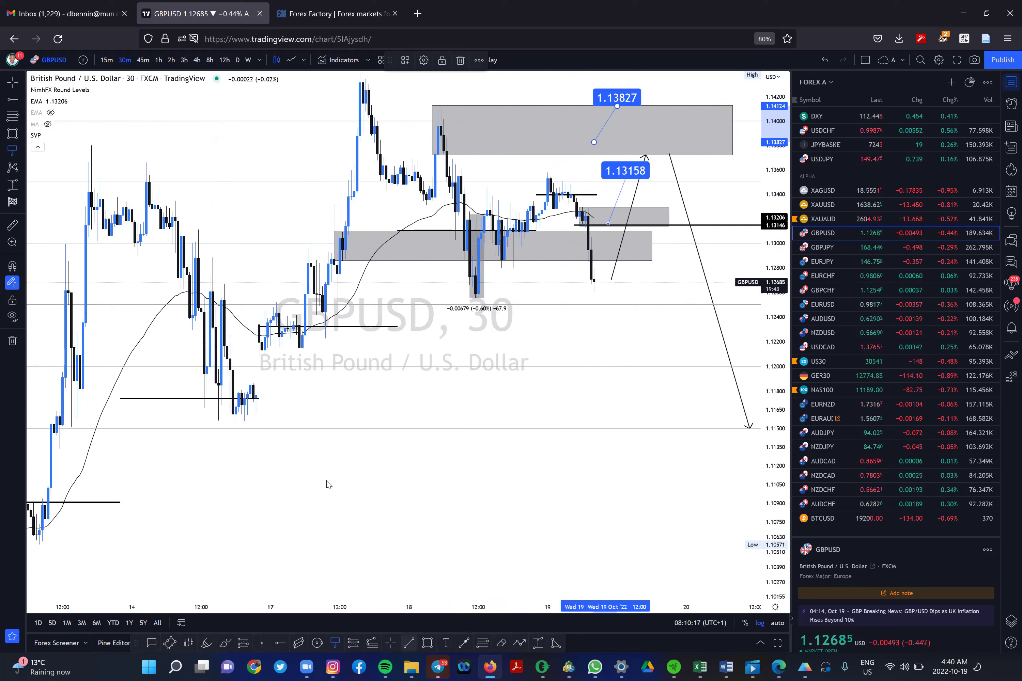
pyautogui.click(231, 425)
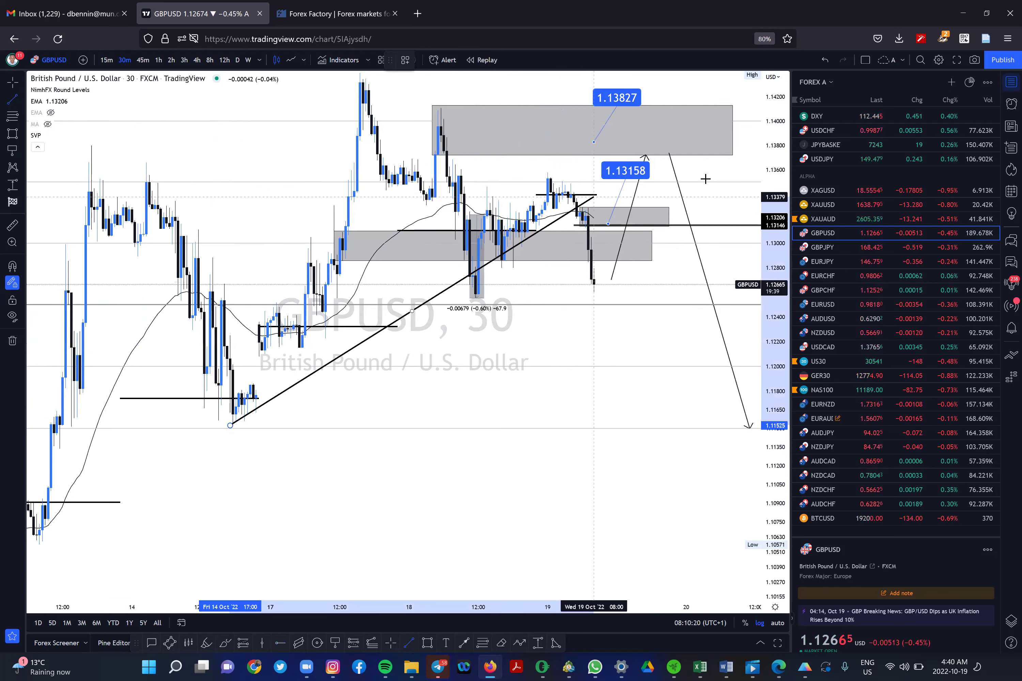
pyautogui.moveTo(709, 179); pyautogui.dragTo(709, 179)
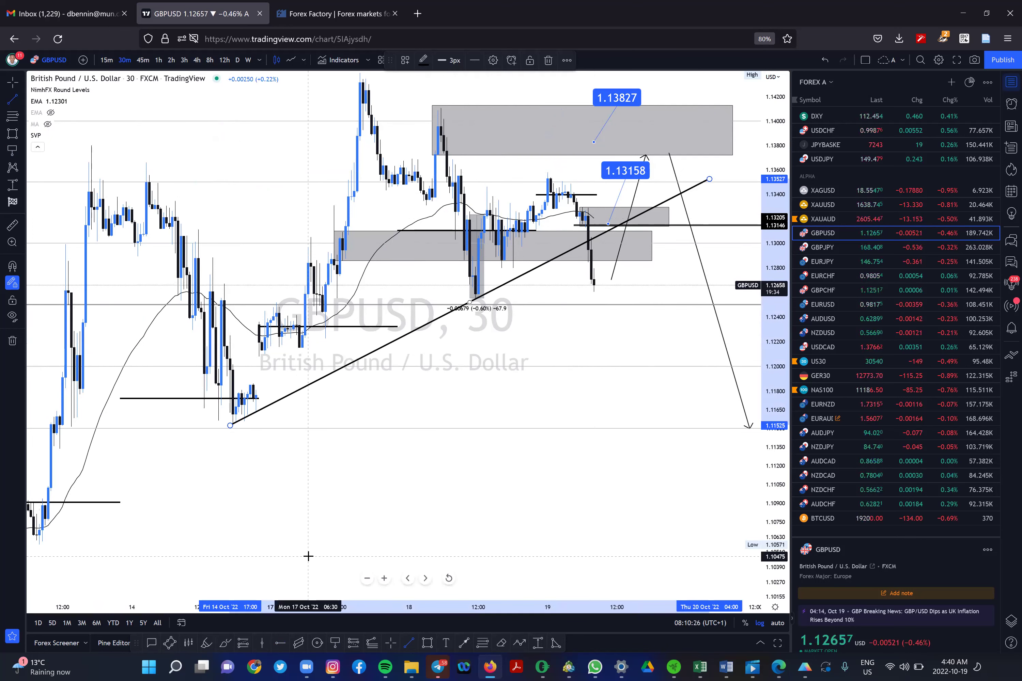
# Step: Place a price range measurement on GBPUSD from about 1.13193 in the small zone down to about 1.10907
pyautogui.click(538, 643)
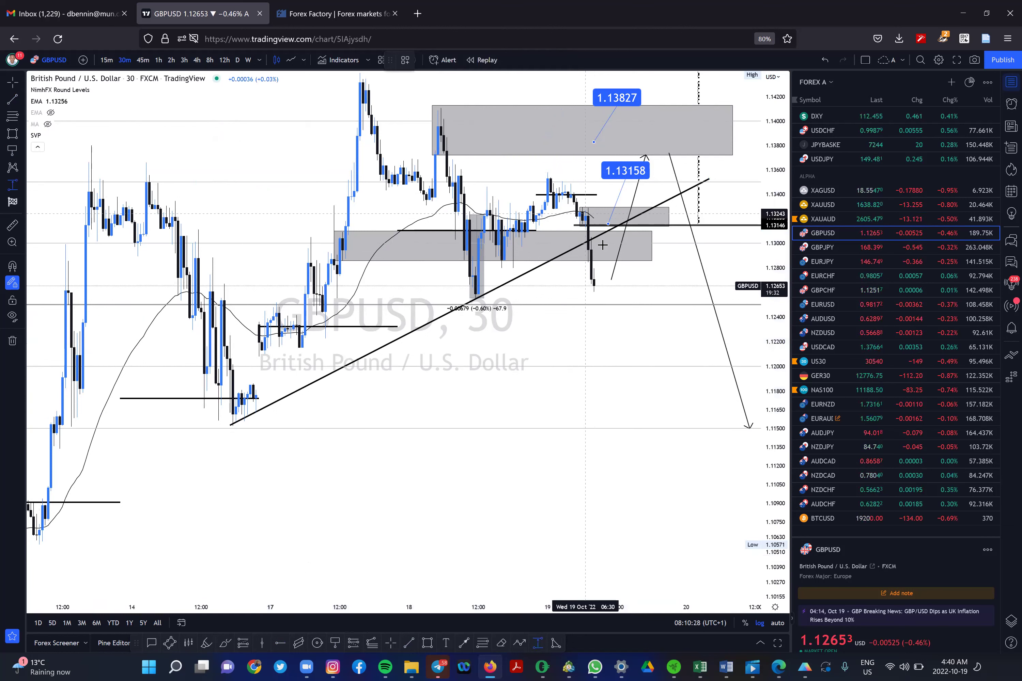
pyautogui.click(611, 219)
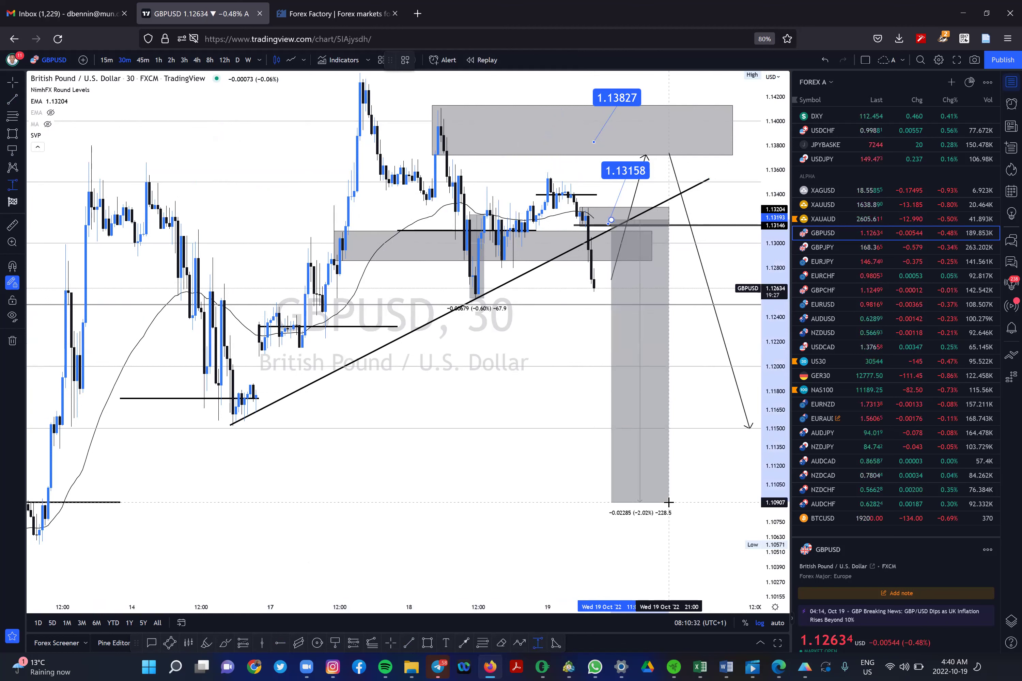
pyautogui.click(669, 502)
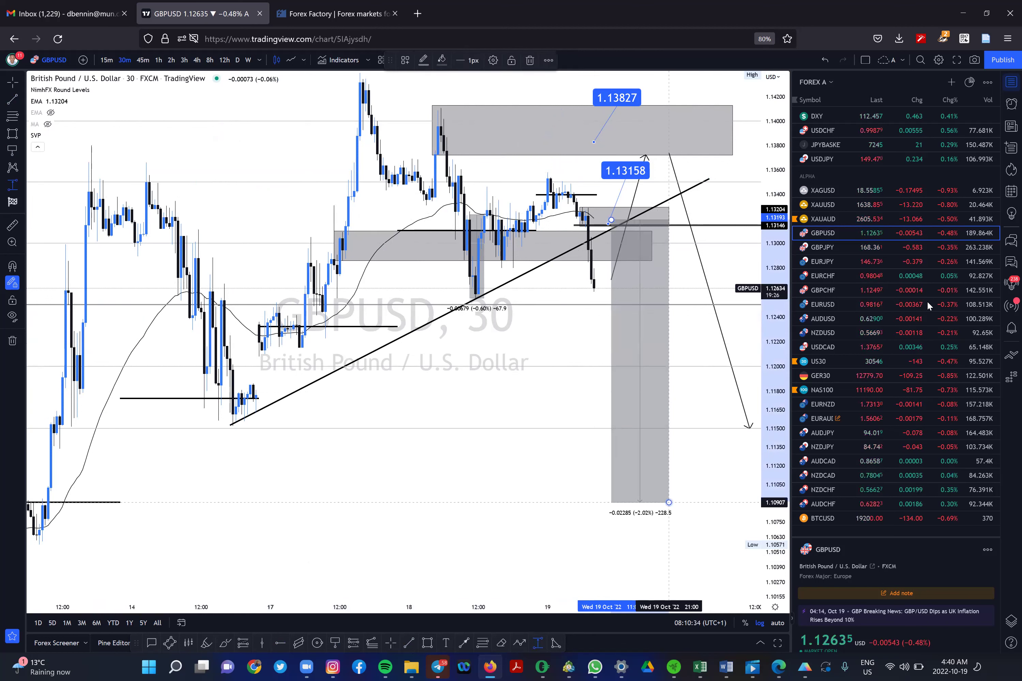
# Step: Switch to the GBPJPY chart and examine its zones, marked levels and recent price action on the 30-minute timeframe
pyautogui.click(890, 250)
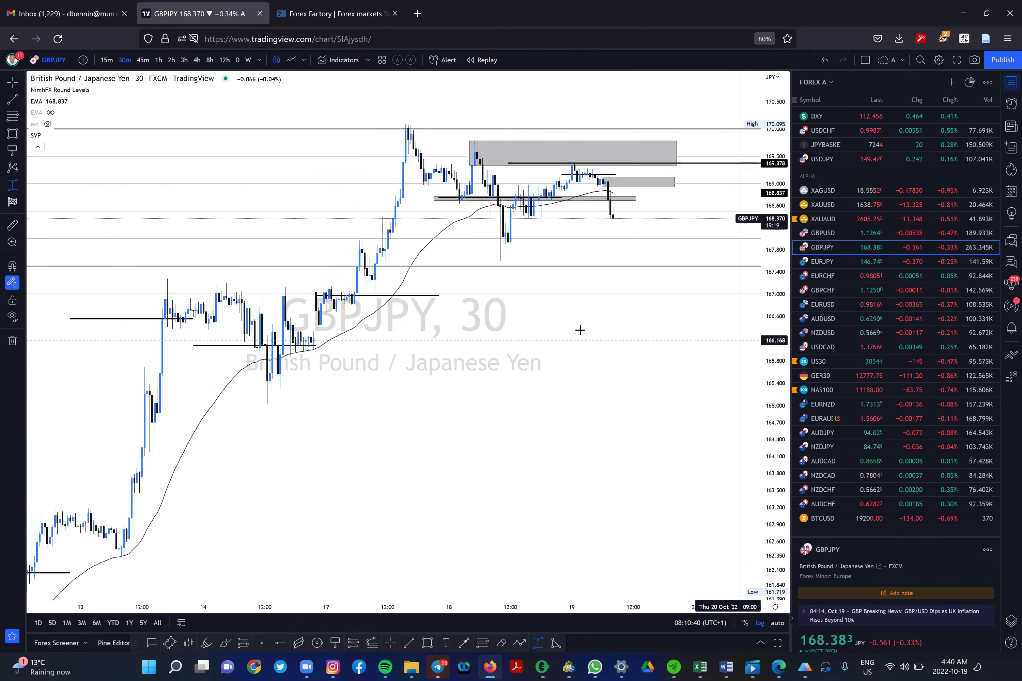
pyautogui.scroll(2, 580, 330)
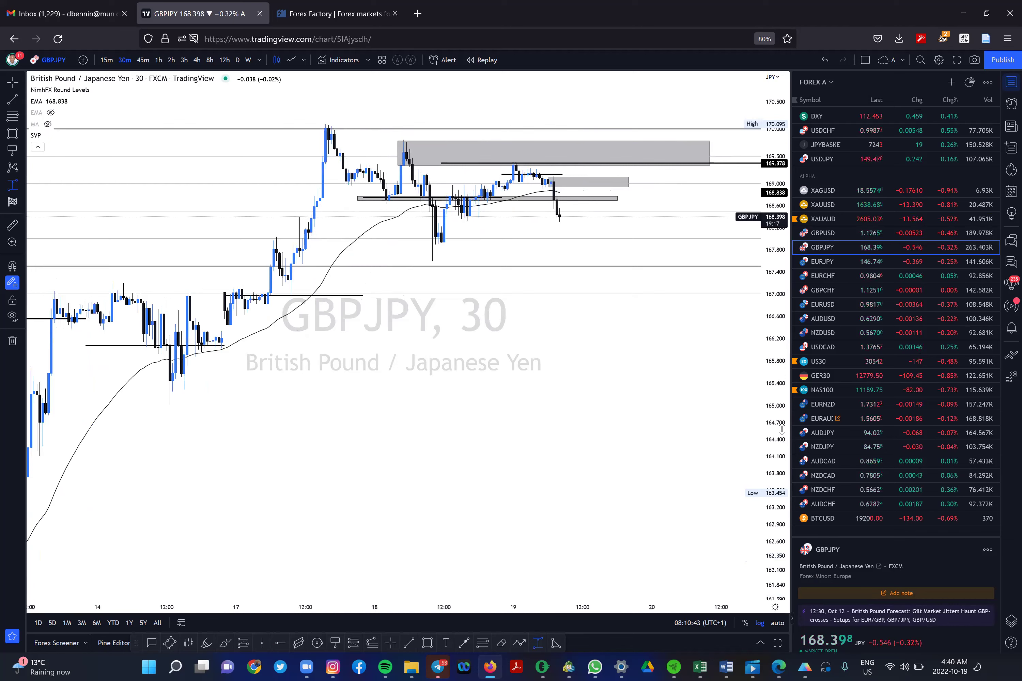
pyautogui.moveTo(768, 359); pyautogui.dragTo(765, 347)
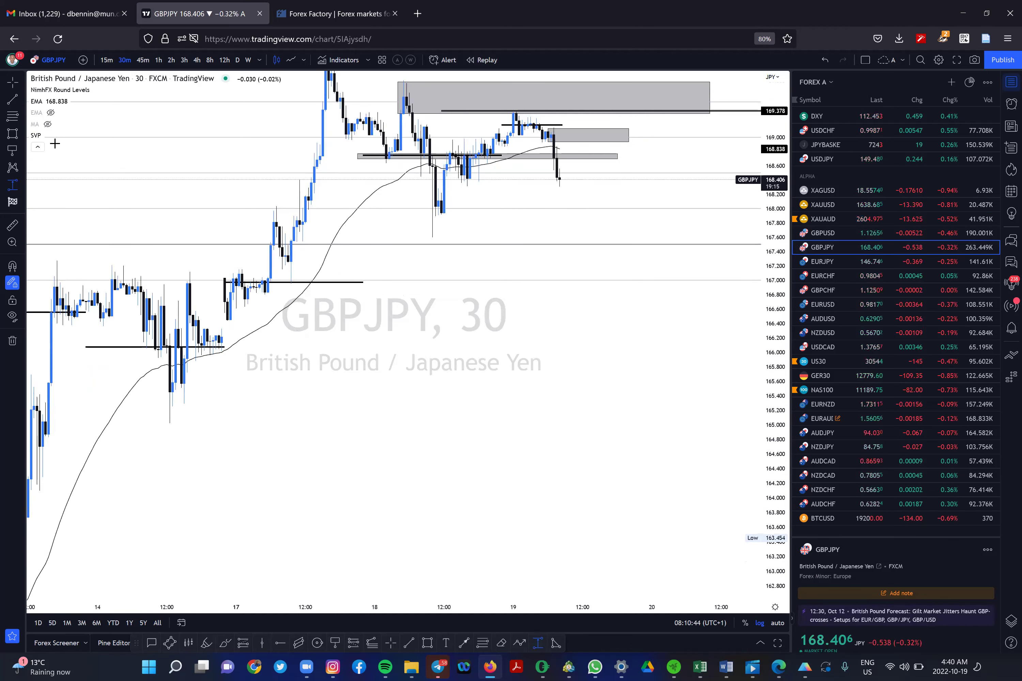
pyautogui.click(8, 85)
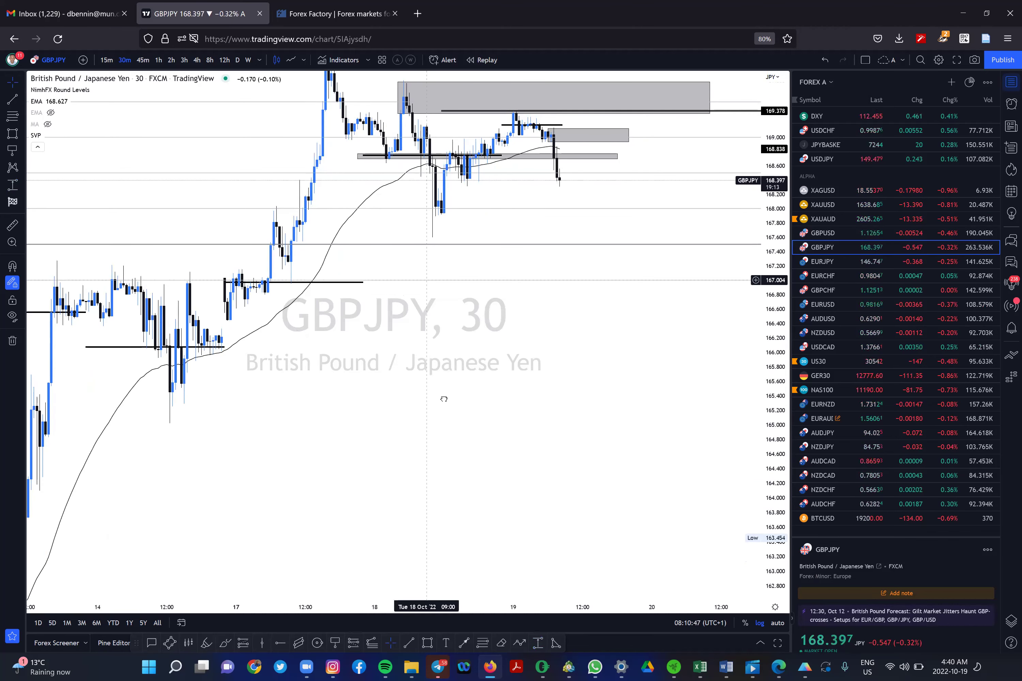
pyautogui.moveTo(440, 433); pyautogui.dragTo(440, 451)
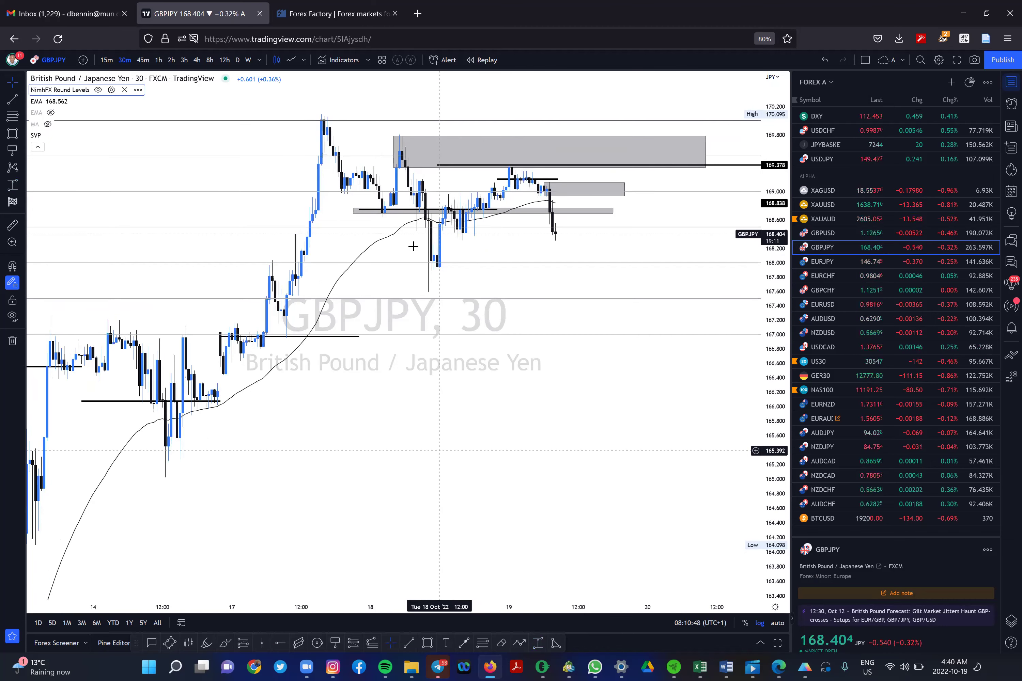
pyautogui.scroll(2, 739, 281)
pyautogui.moveTo(774, 352); pyautogui.dragTo(771, 282)
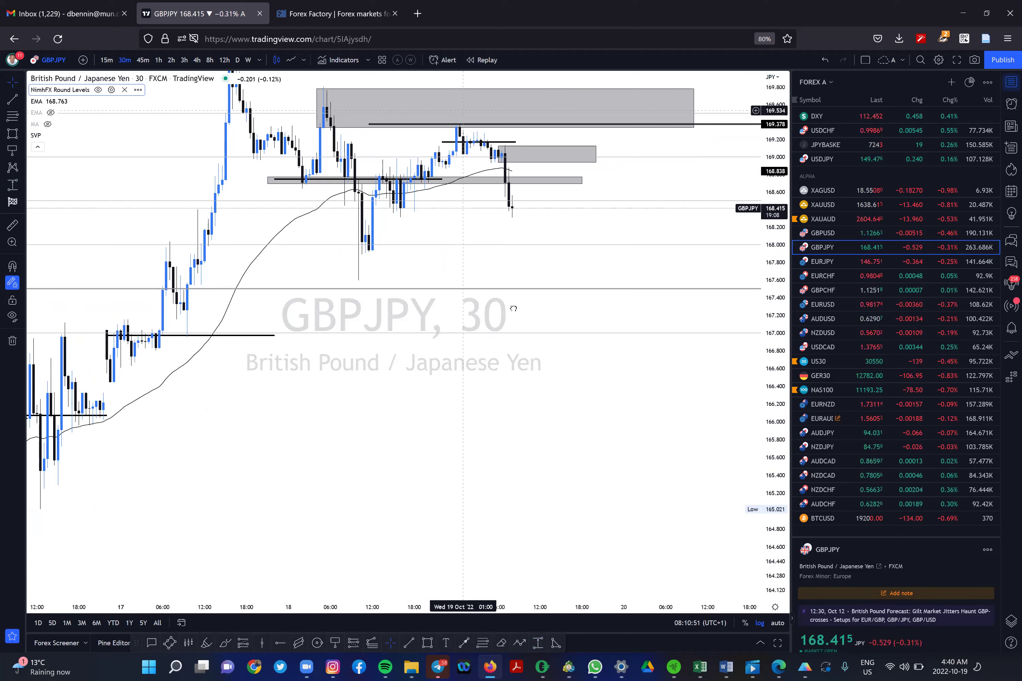
pyautogui.moveTo(555, 343); pyautogui.dragTo(562, 376)
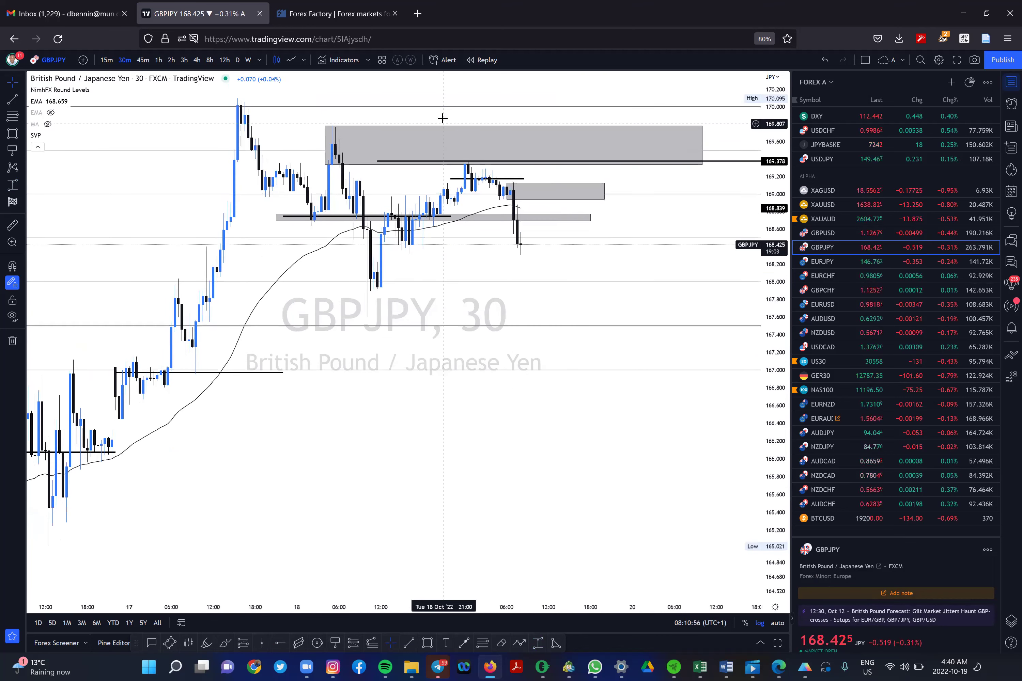
pyautogui.click(427, 133)
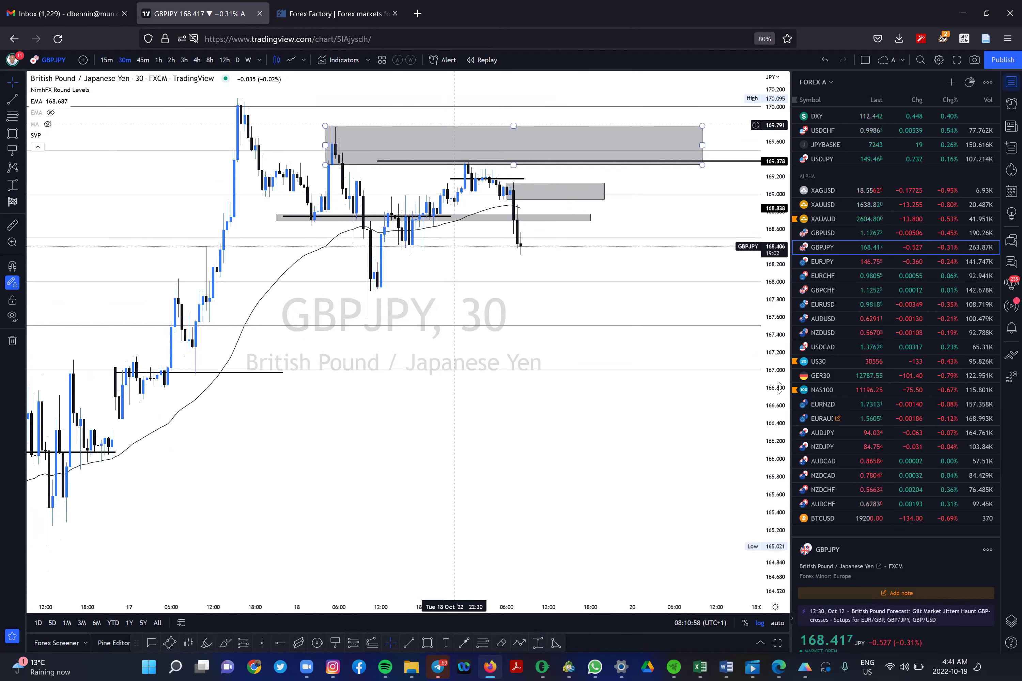
pyautogui.click(473, 194)
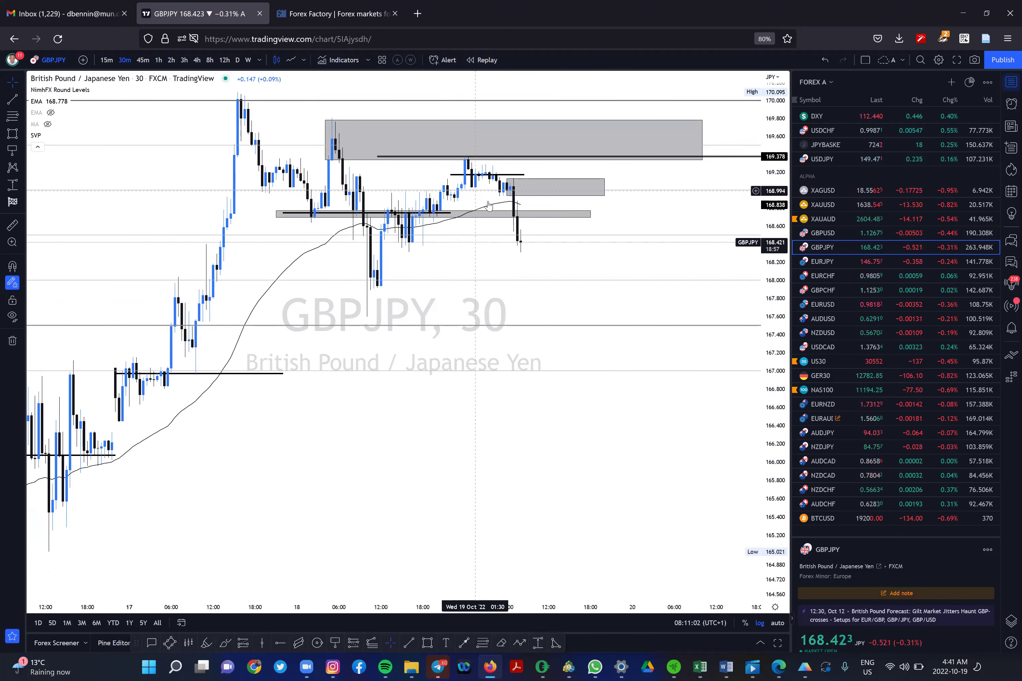
pyautogui.scroll(1, 475, 190)
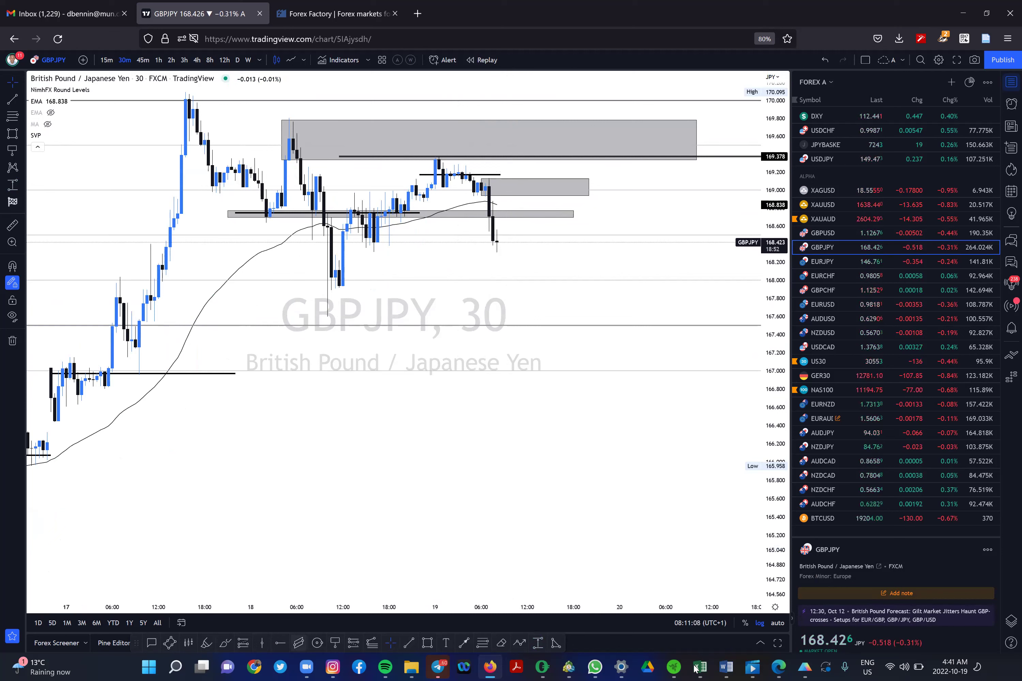
# Step: Draw a short falling arrow on GBPJPY from about 169.259, near the 19 October high, to about 168.920
pyautogui.hotkey('alt', 't')
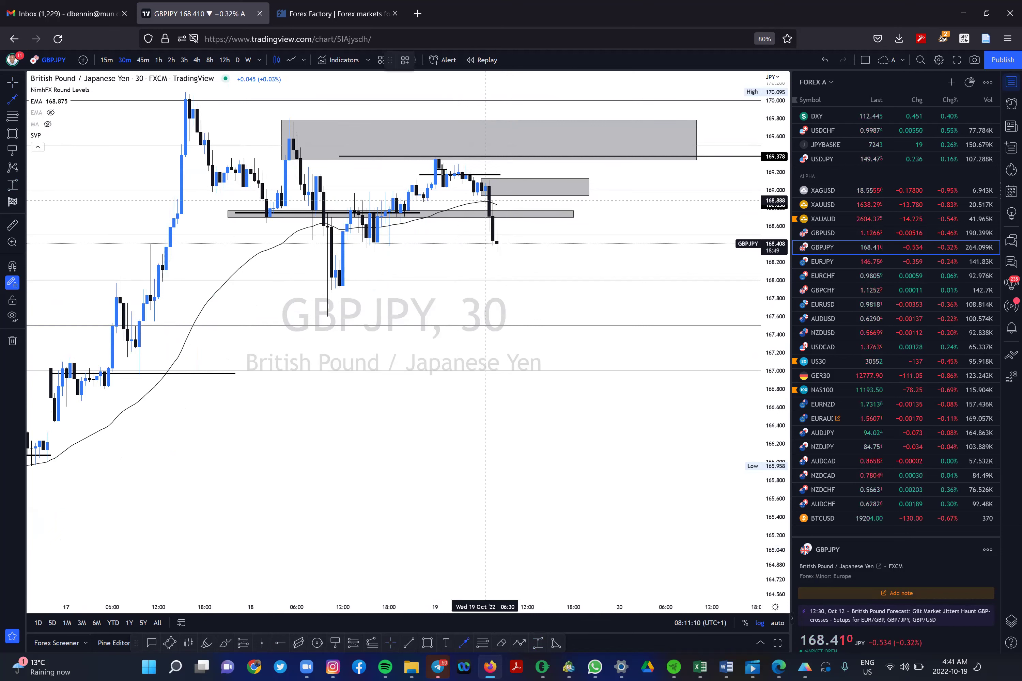
pyautogui.moveTo(440, 166); pyautogui.dragTo(465, 197)
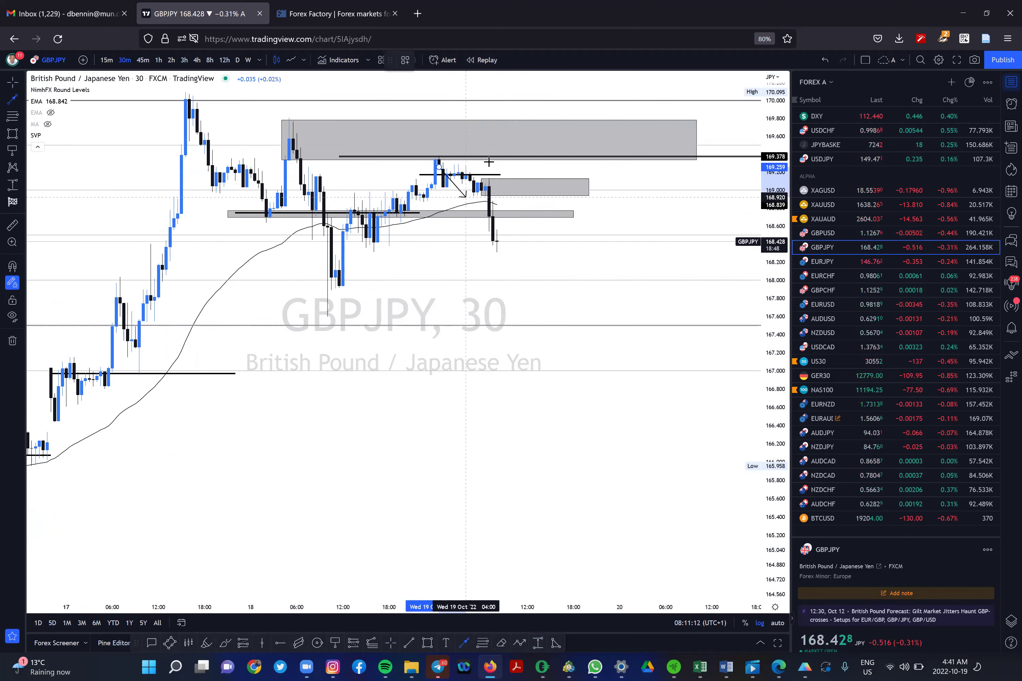
pyautogui.click(466, 198)
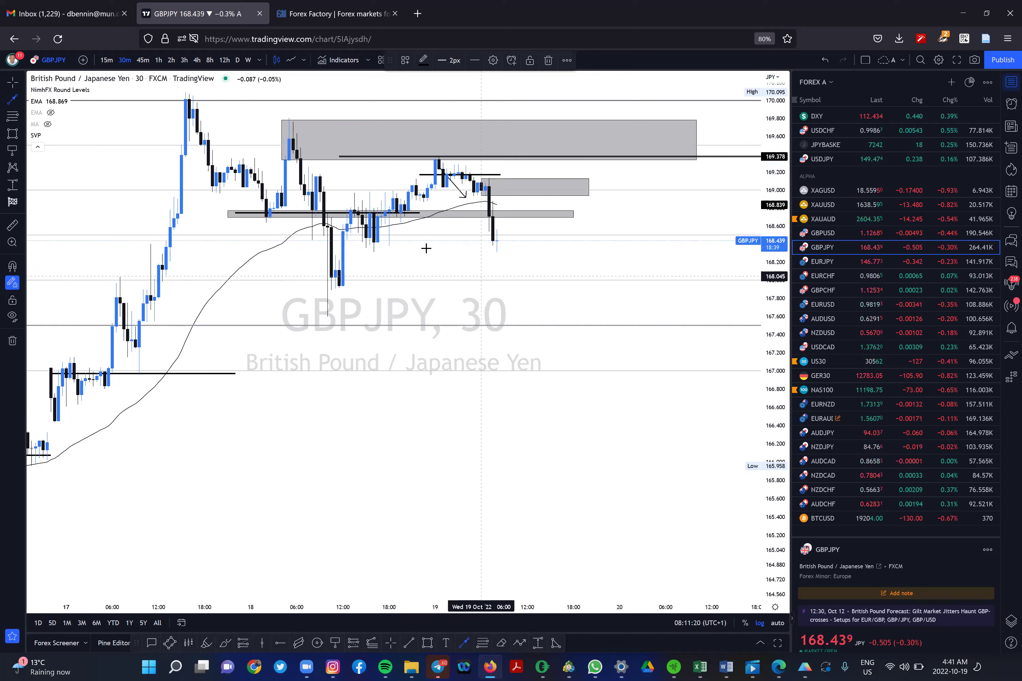
# Step: Draw a projected GBPJPY path from about 168.392 up to 168.989 in the small zone, and down to about 166.980
pyautogui.press('Escape')
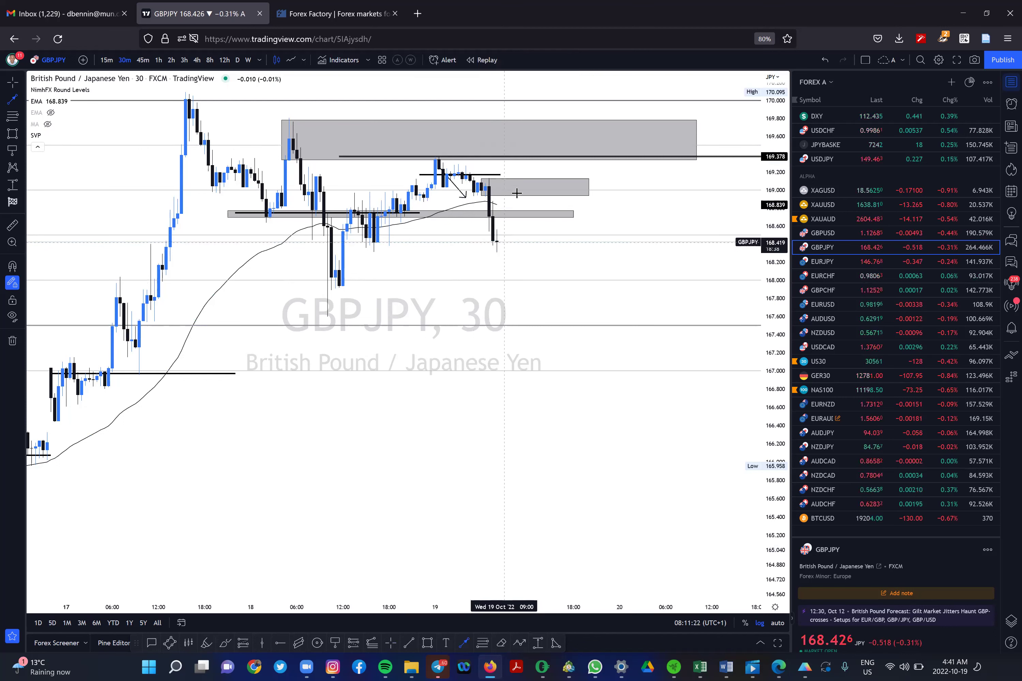
pyautogui.click(500, 244)
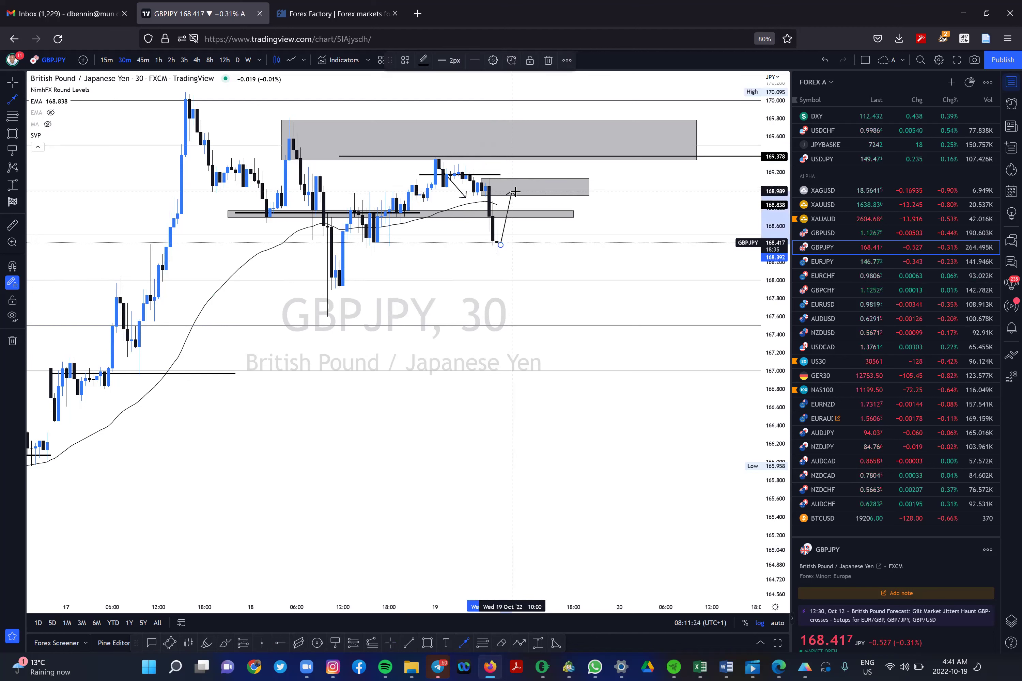
pyautogui.click(516, 191)
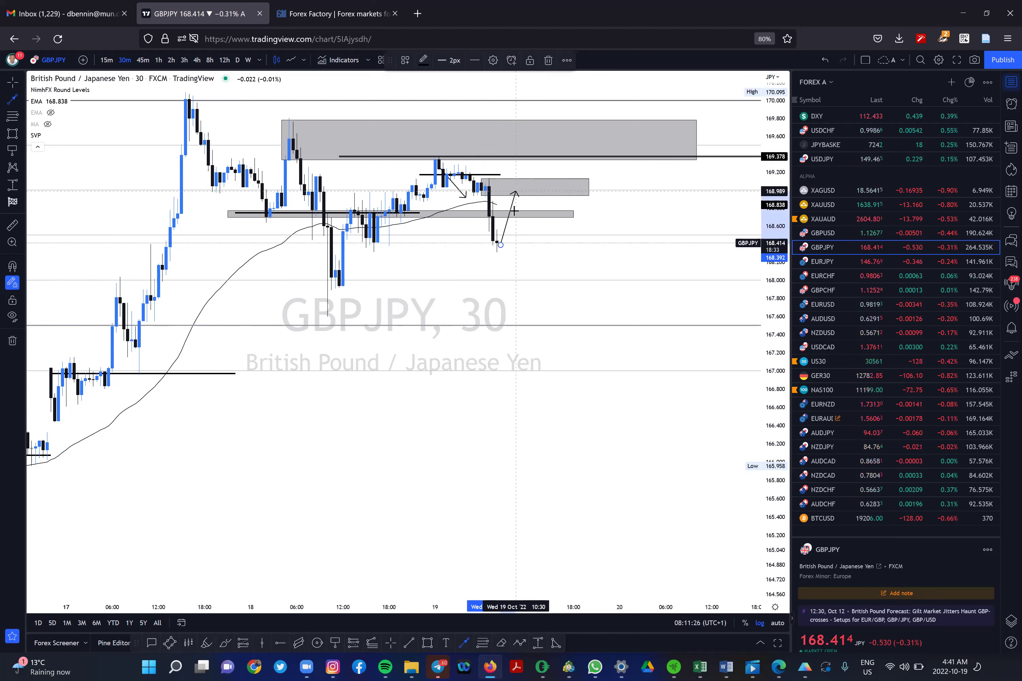
pyautogui.doubleClick(535, 365)
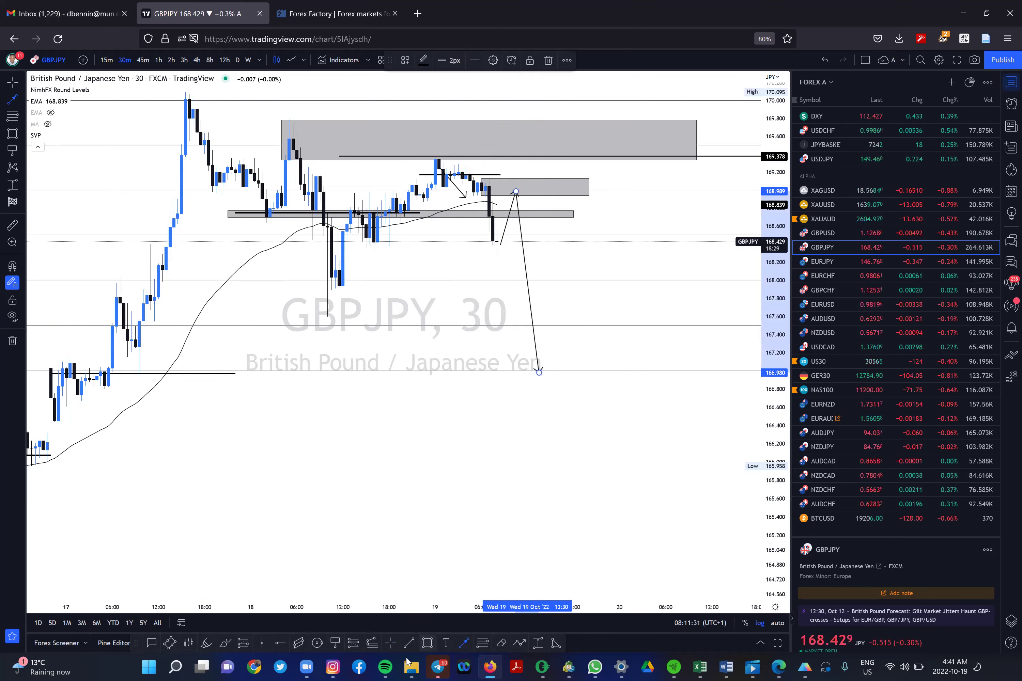
# Step: Place a price range measurement on GBPJPY from about 168.952 at the small zone down to about 167.022
pyautogui.click(538, 645)
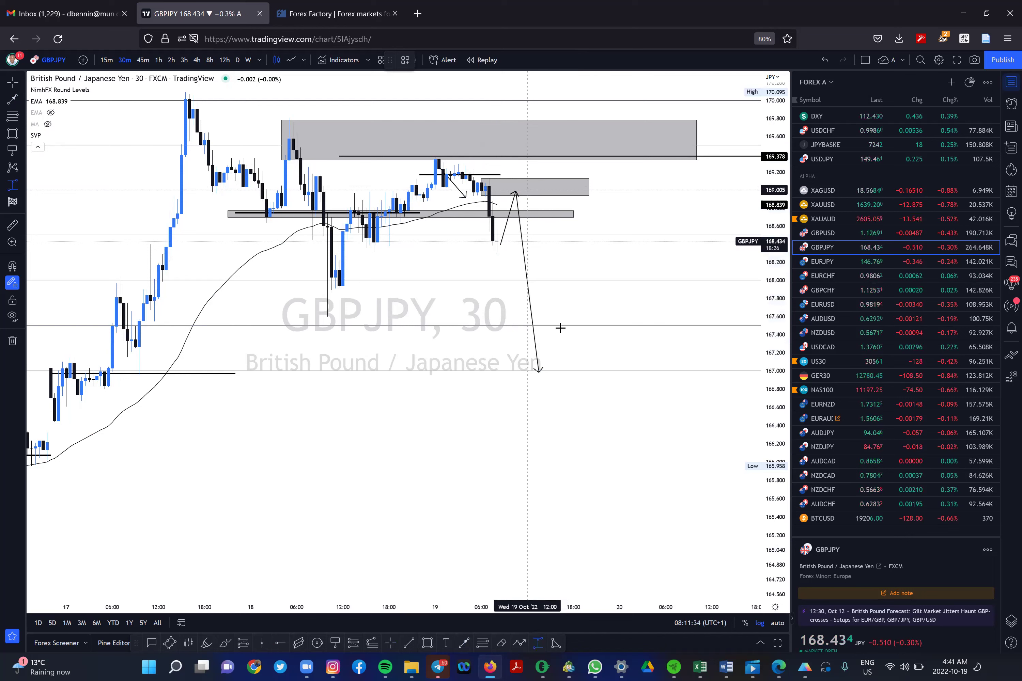
pyautogui.click(527, 193)
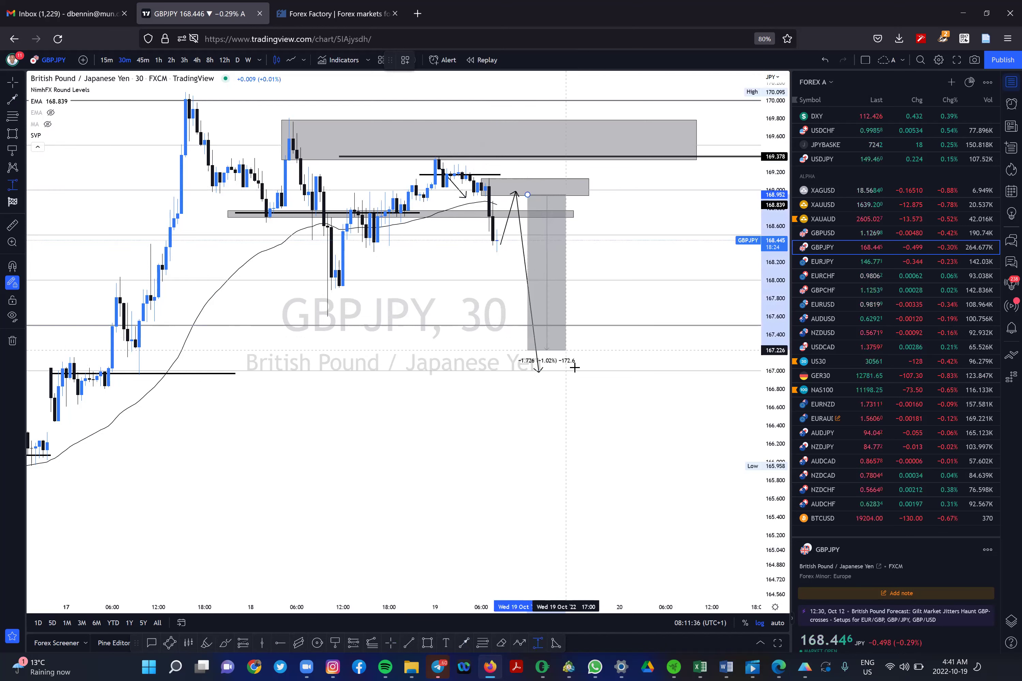
pyautogui.click(576, 369)
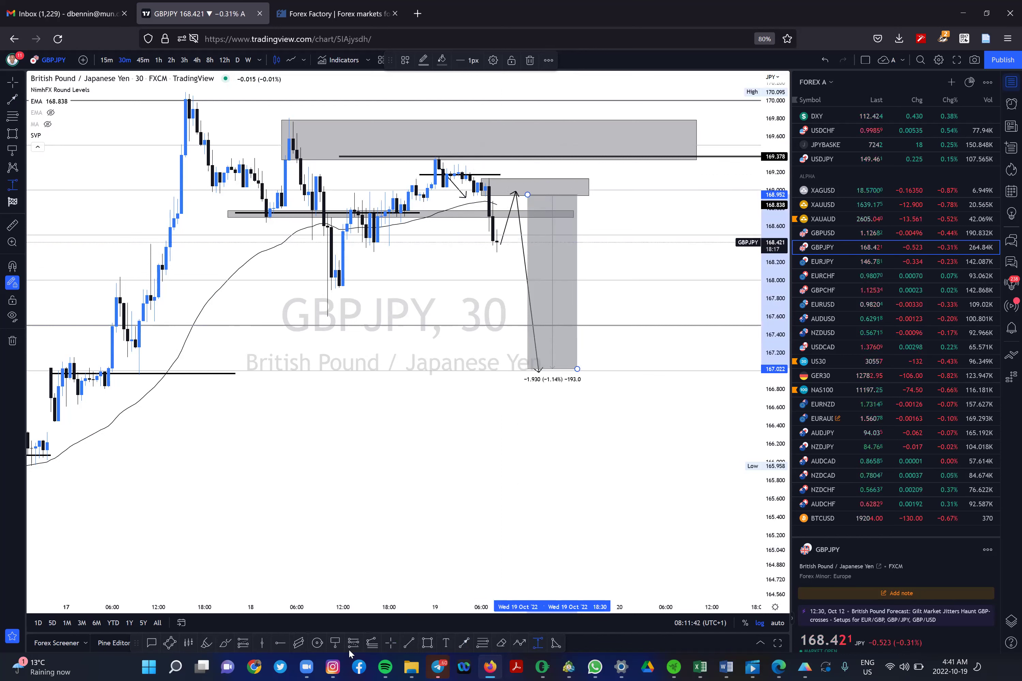
# Step: Add price notes on GBPJPY at about 168.962 by the projected turning point and about 169.565 inside the large upper zone
pyautogui.click(524, 193)
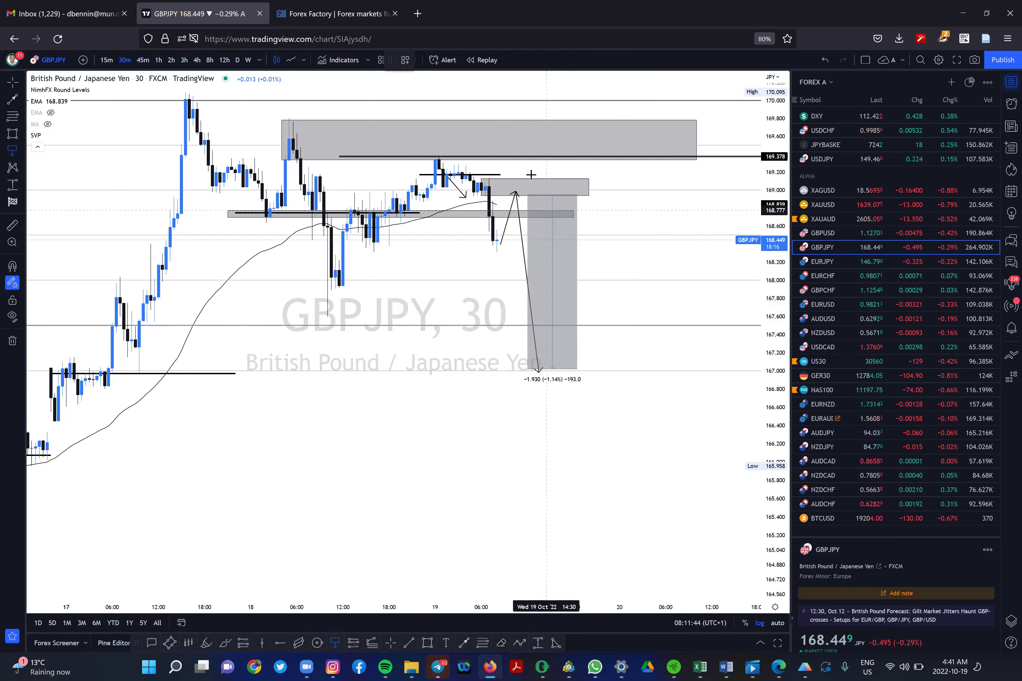
pyautogui.click(523, 193)
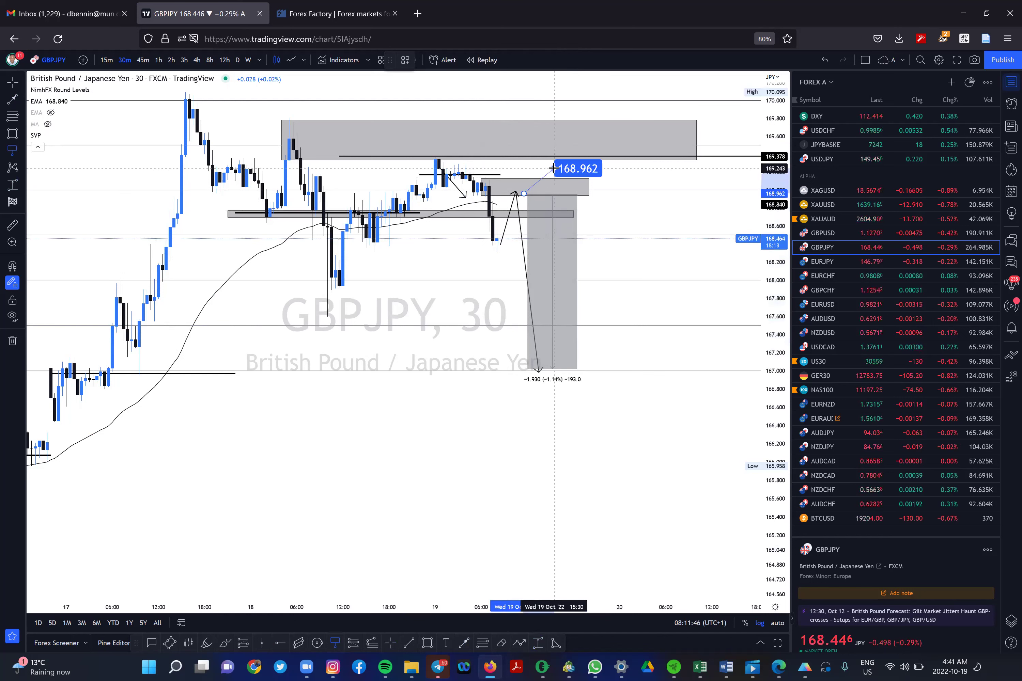
pyautogui.click(553, 167)
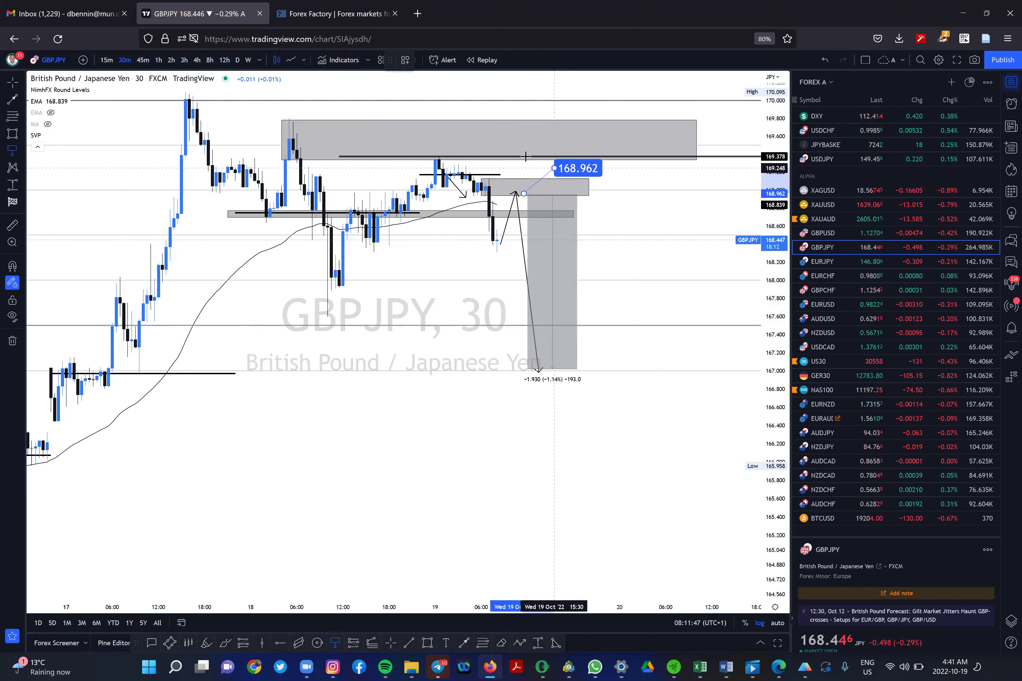
pyautogui.click(516, 139)
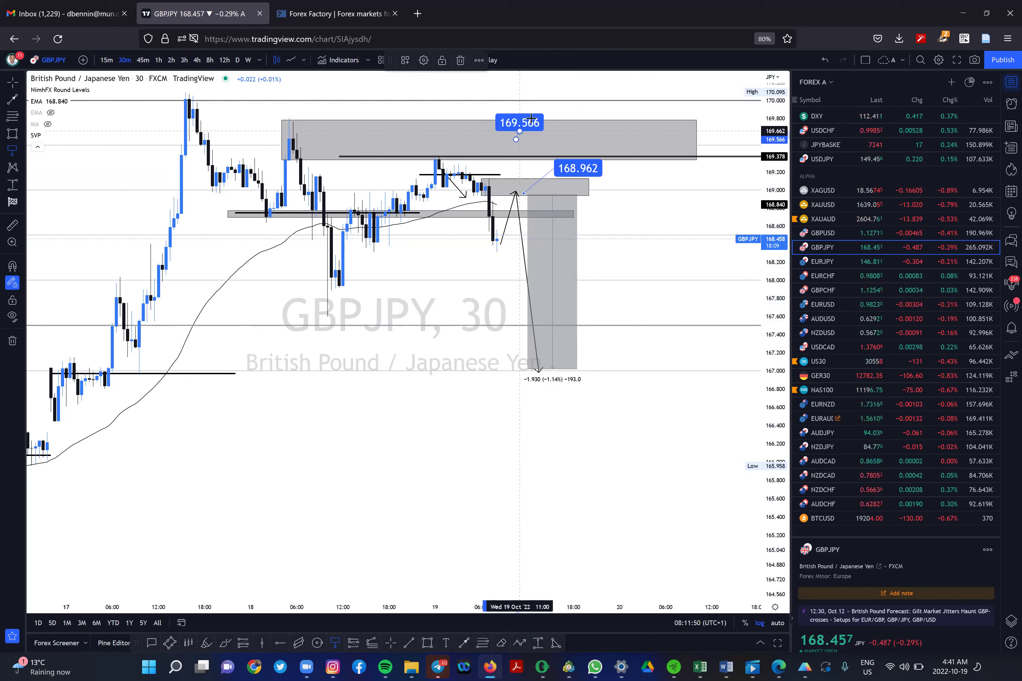
pyautogui.click(531, 117)
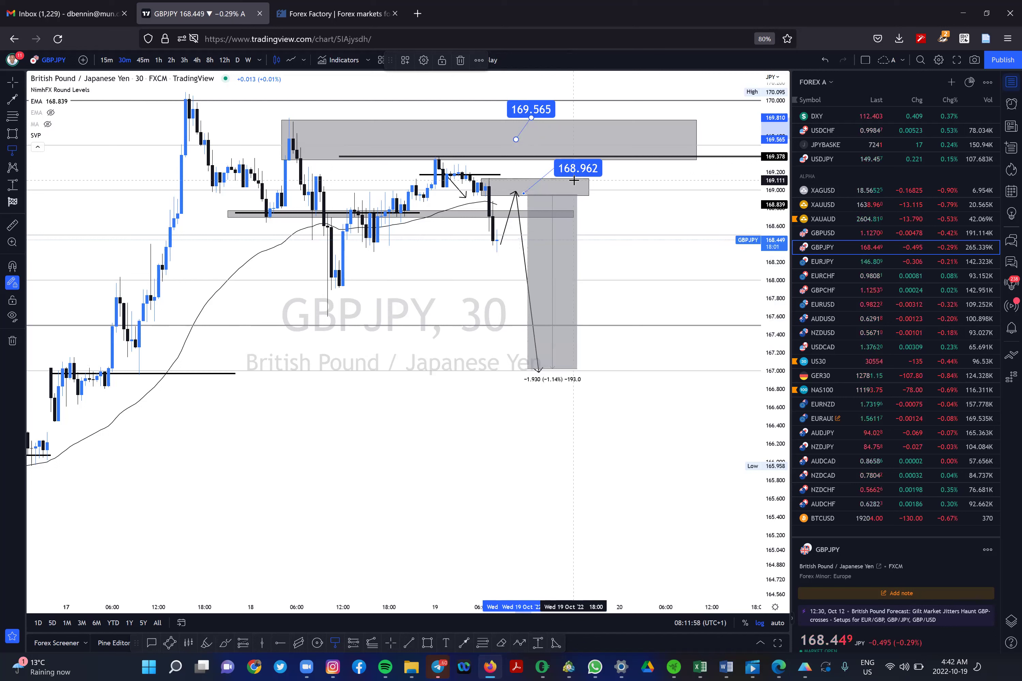
# Step: Switch to the EURJPY chart and examine its zones, existing arrows and recent price action on the 30-minute timeframe
pyautogui.click(868, 266)
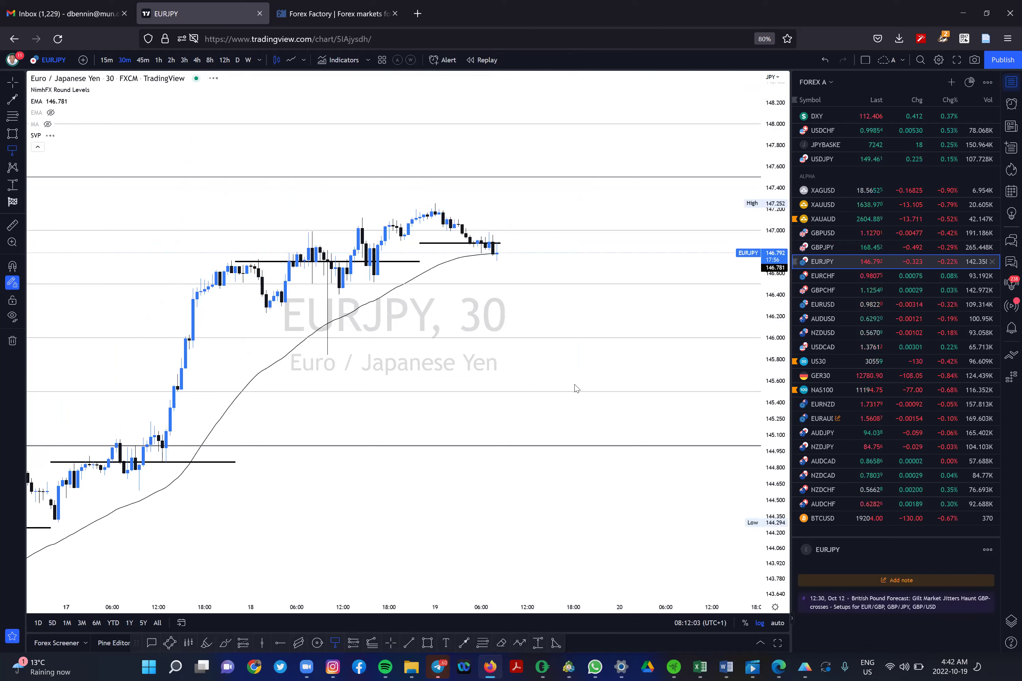
pyautogui.scroll(-1, 574, 385)
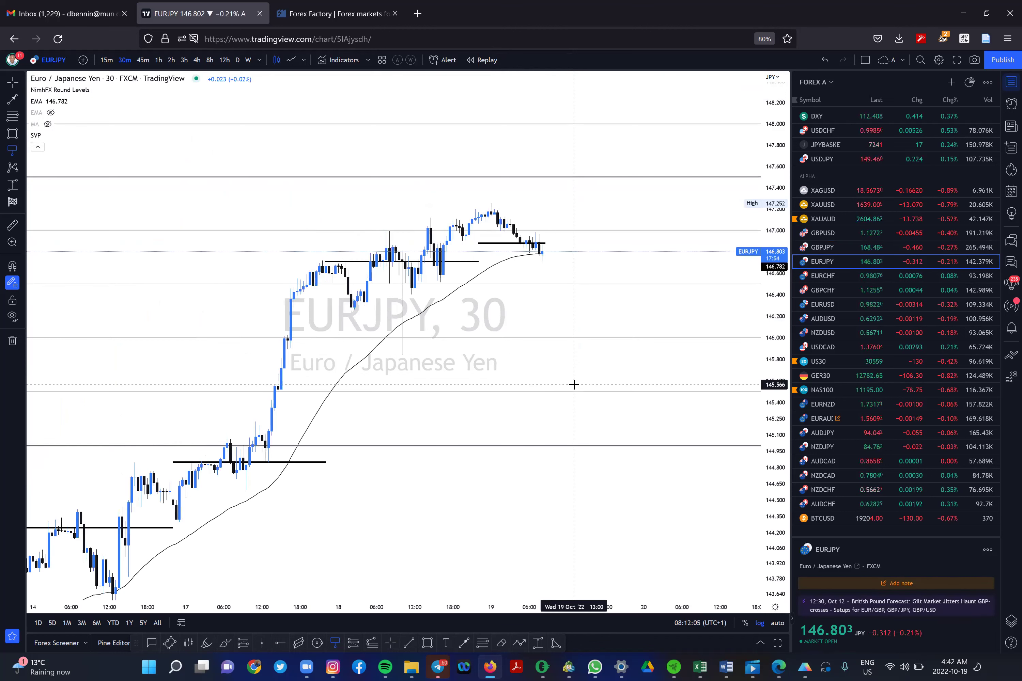
pyautogui.scroll(-1, 574, 384)
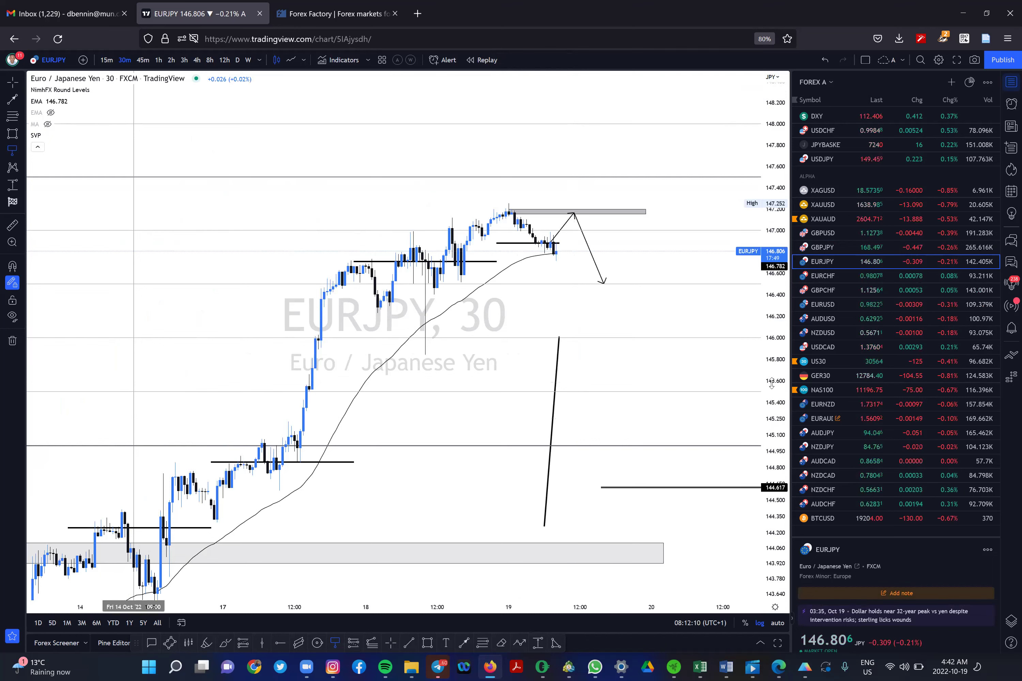
pyautogui.scroll(2, 466, 308)
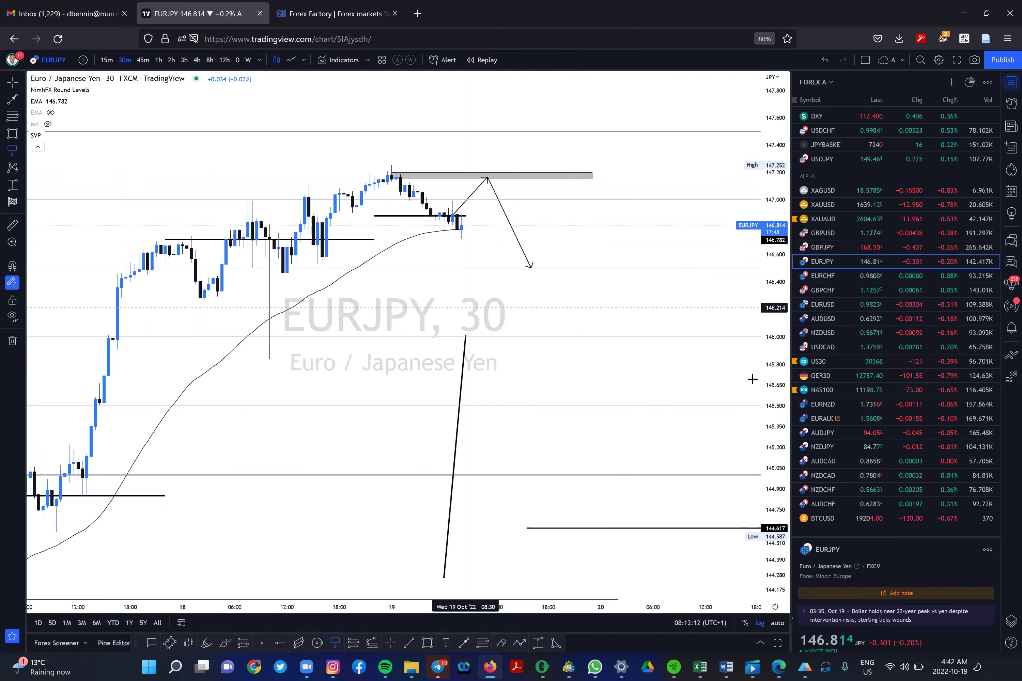
pyautogui.doubleClick(765, 316)
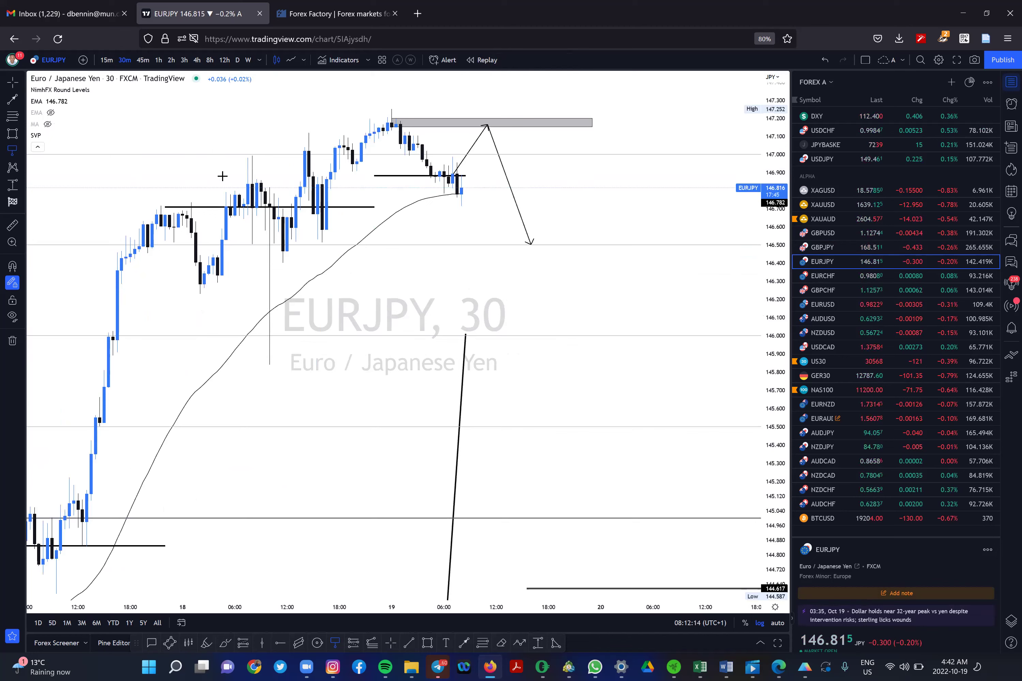
pyautogui.moveTo(478, 310); pyautogui.dragTo(471, 411)
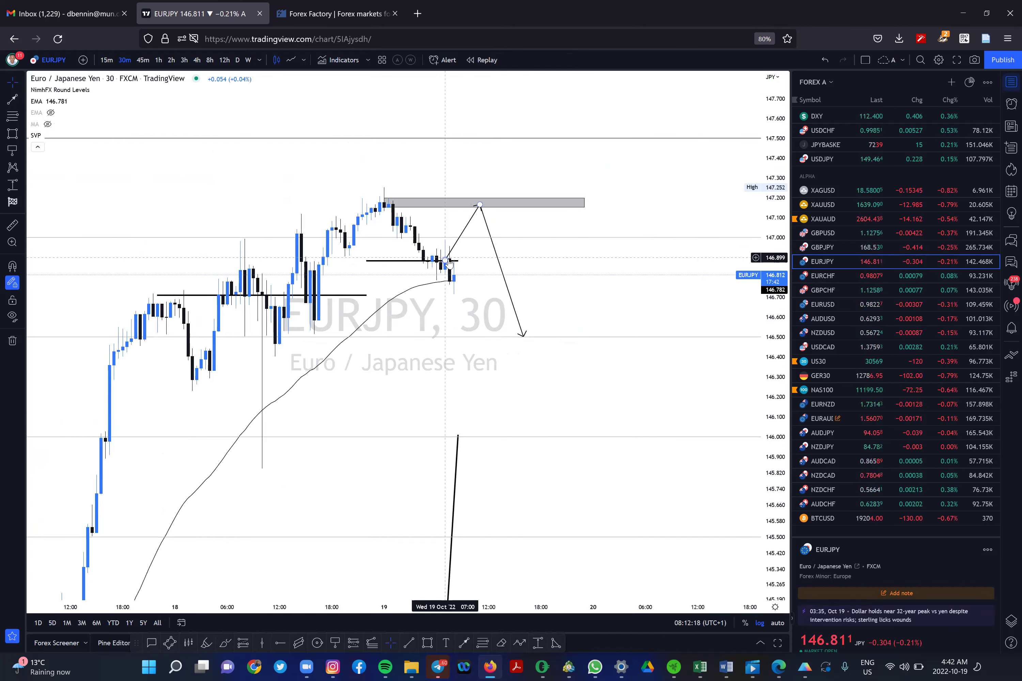
pyautogui.click(448, 259)
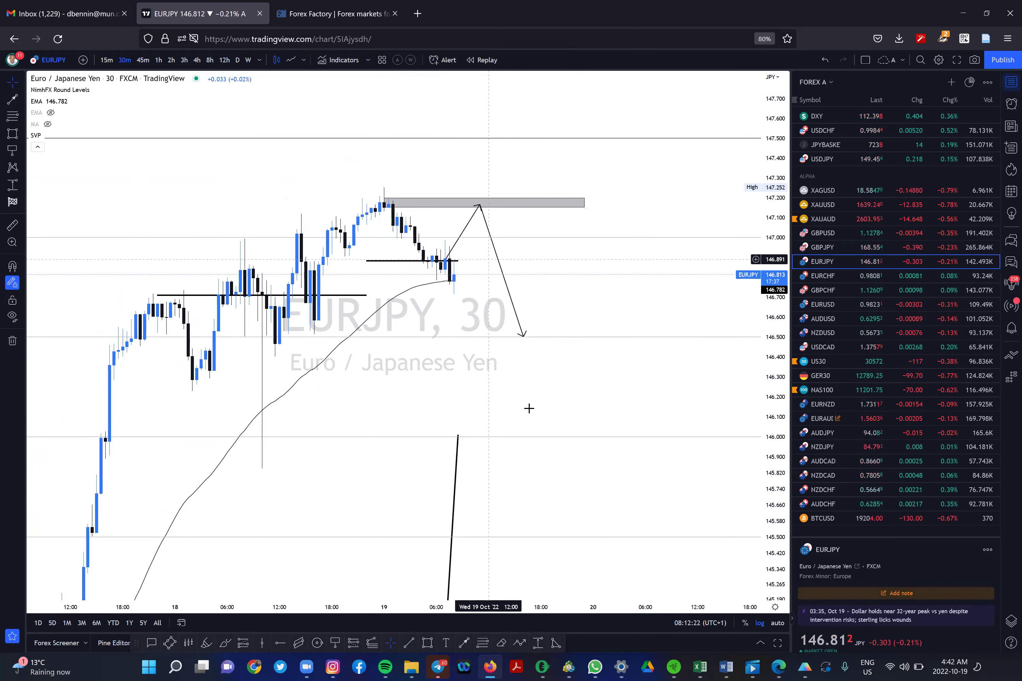
pyautogui.moveTo(485, 315); pyautogui.dragTo(488, 255)
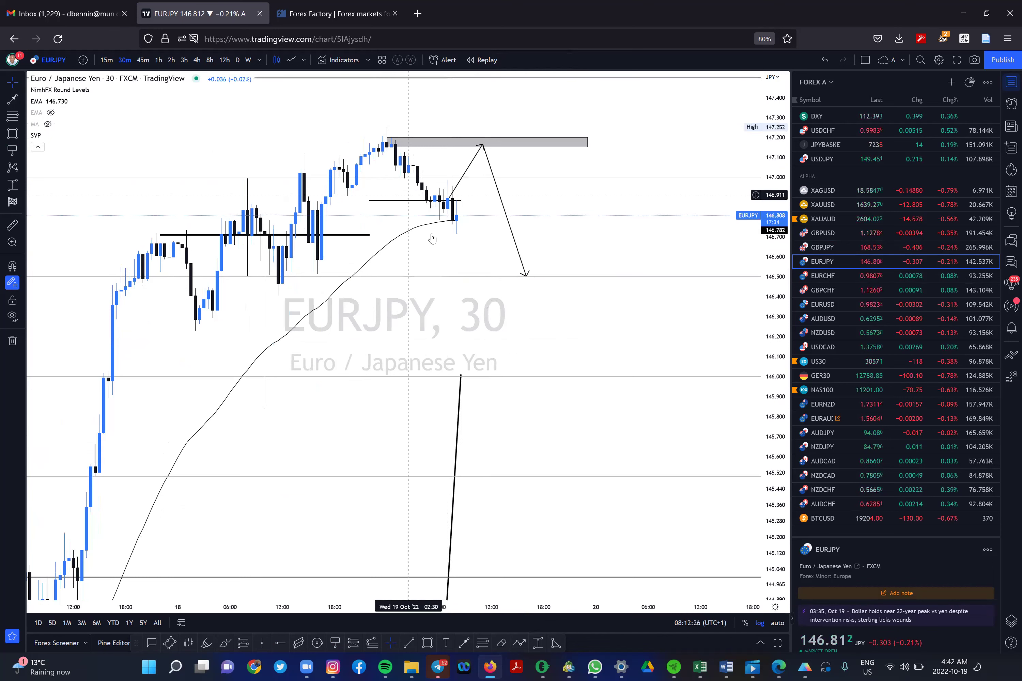
# Step: Move the EURJPY arrows clear of current price, the rising one spanning about 146.835–147.116 and the falling one about 147.021–146.356
pyautogui.click(466, 170)
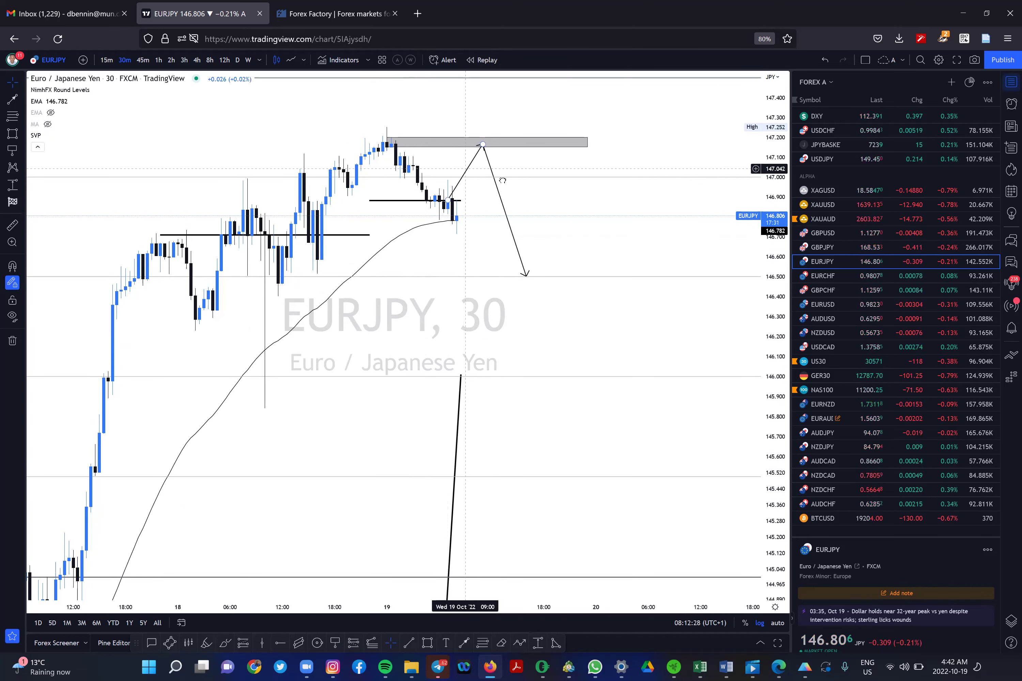
pyautogui.moveTo(518, 183); pyautogui.dragTo(577, 178)
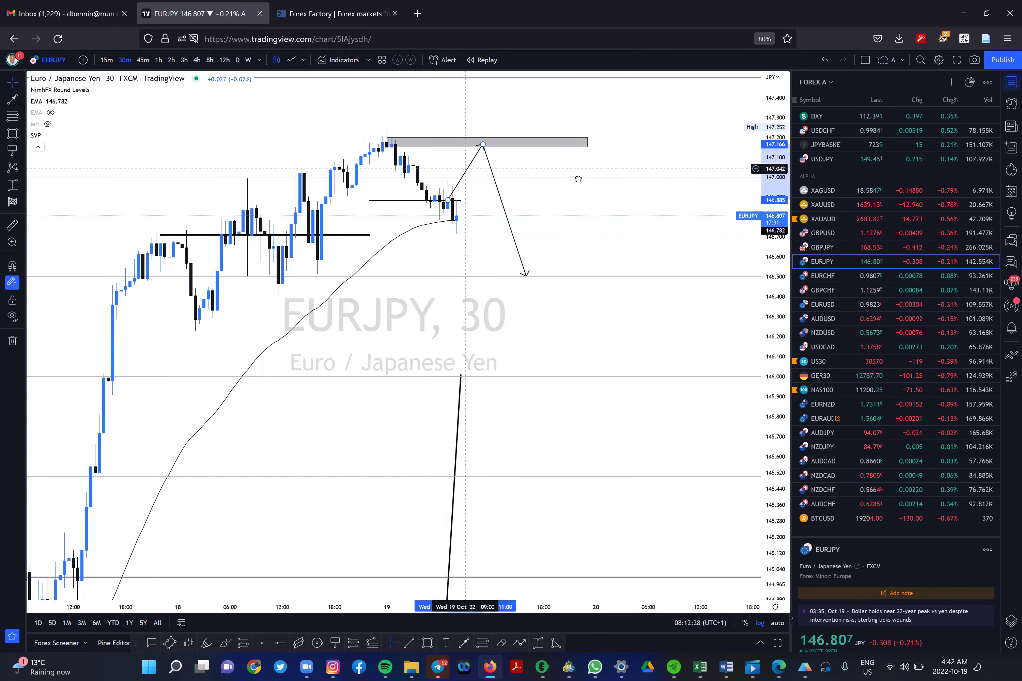
pyautogui.click(505, 201)
pyautogui.moveTo(500, 196); pyautogui.dragTo(609, 225)
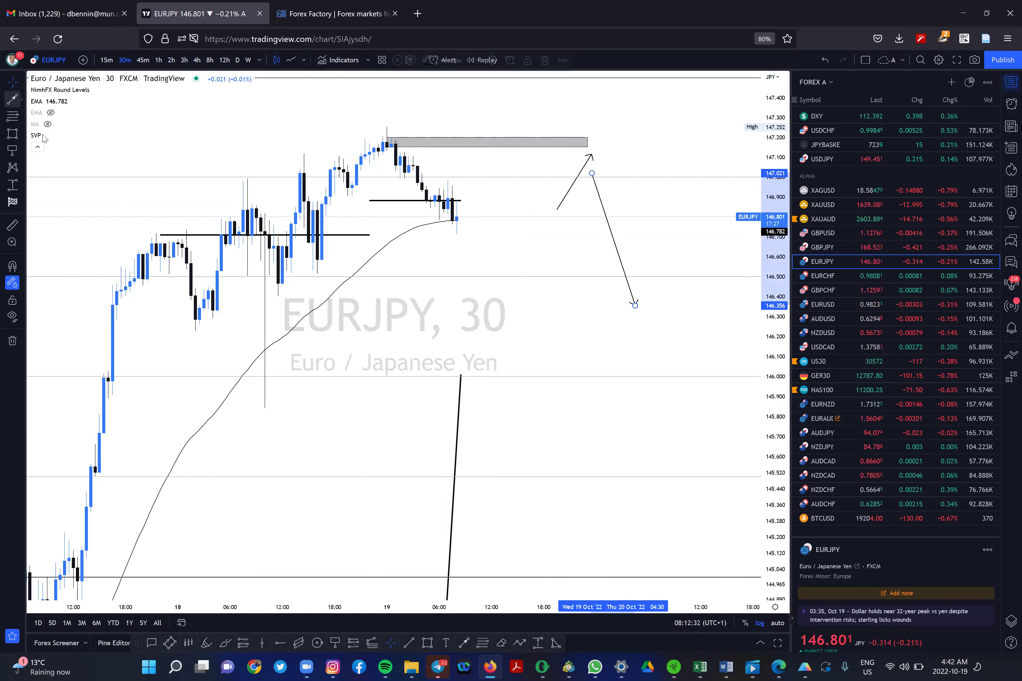
# Step: Draw a rectangular EURJPY zone from about 146.813 to 146.980, spanning 06:00 to 16:00 on 19 October
pyautogui.hotkey('alt', 'shift', 'r')
pyautogui.click(438, 215)
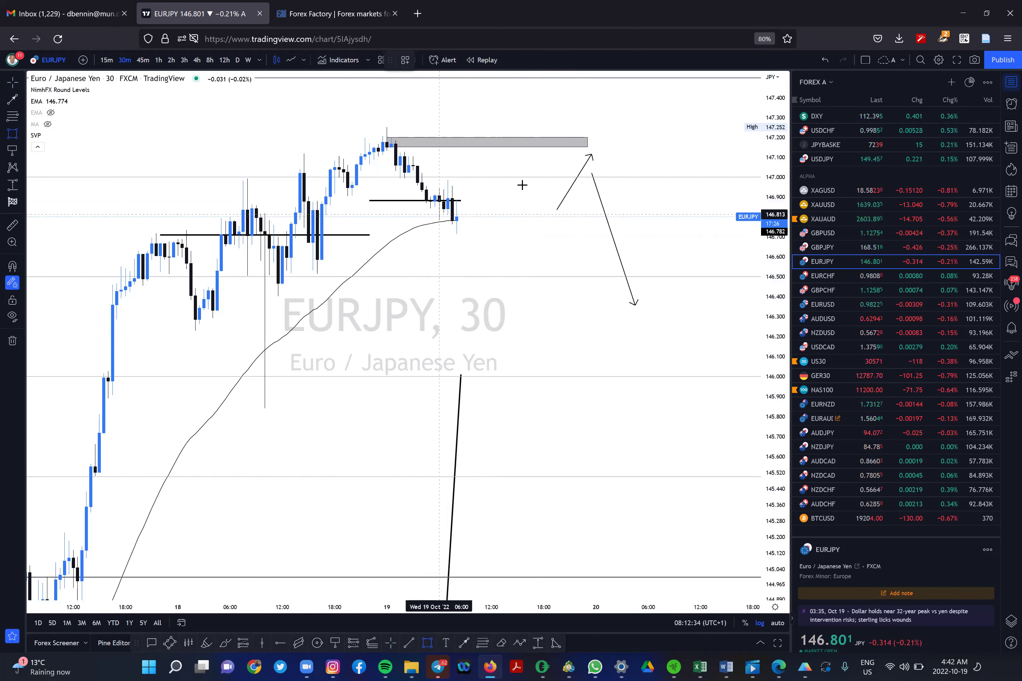
pyautogui.moveTo(526, 182); pyautogui.dragTo(526, 181)
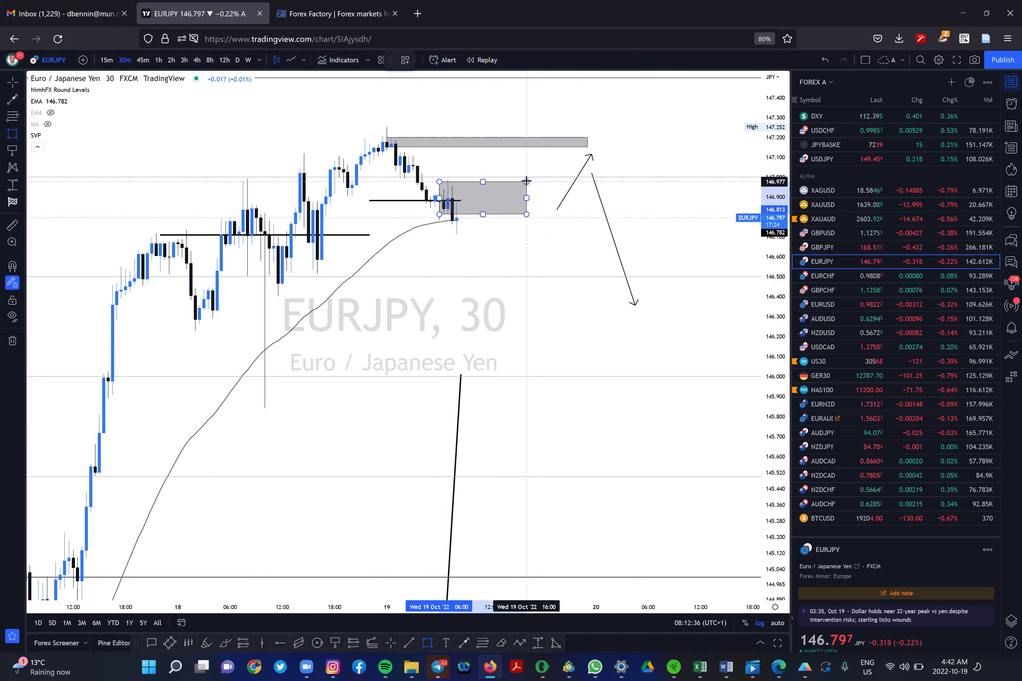
pyautogui.click(526, 181)
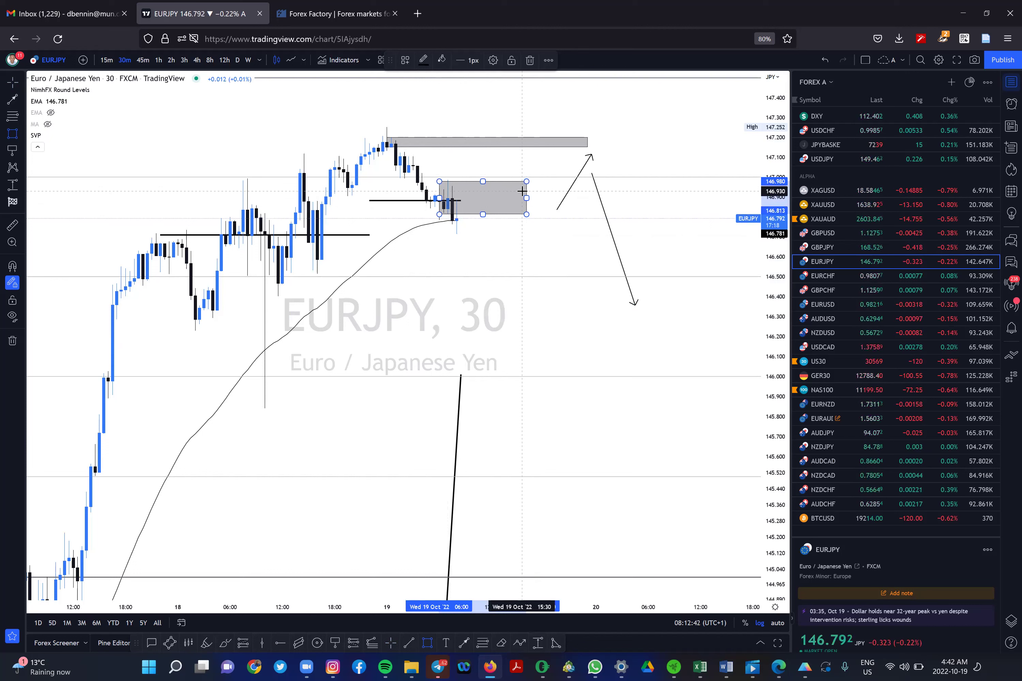
# Step: Compare the marked zones and projected paths on the GBPJPY and EURJPY charts
pyautogui.click(855, 250)
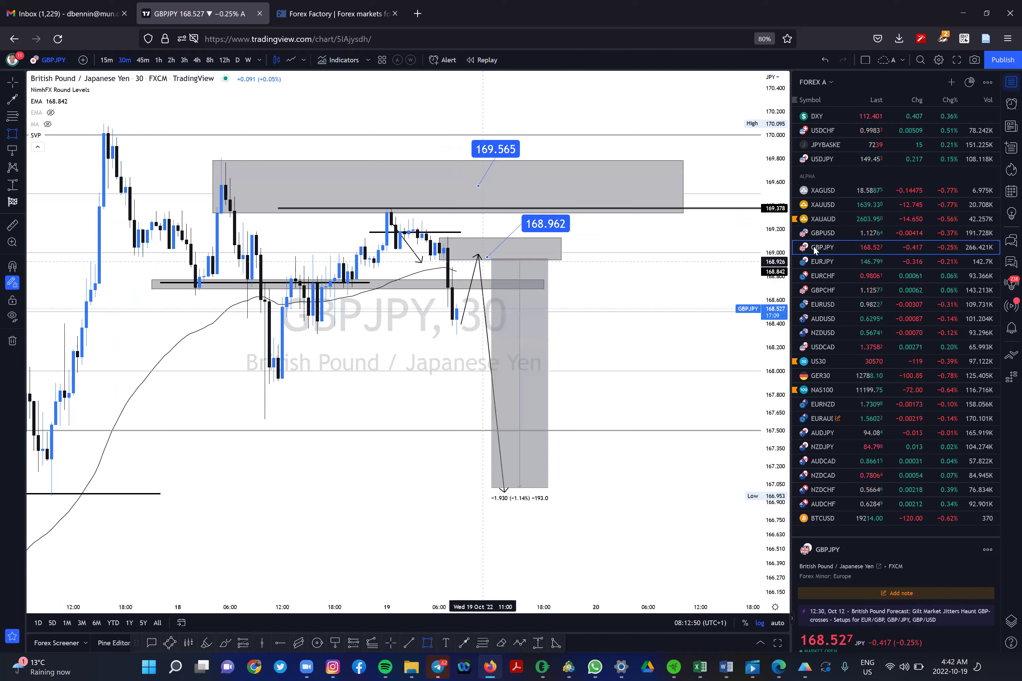
pyautogui.click(819, 262)
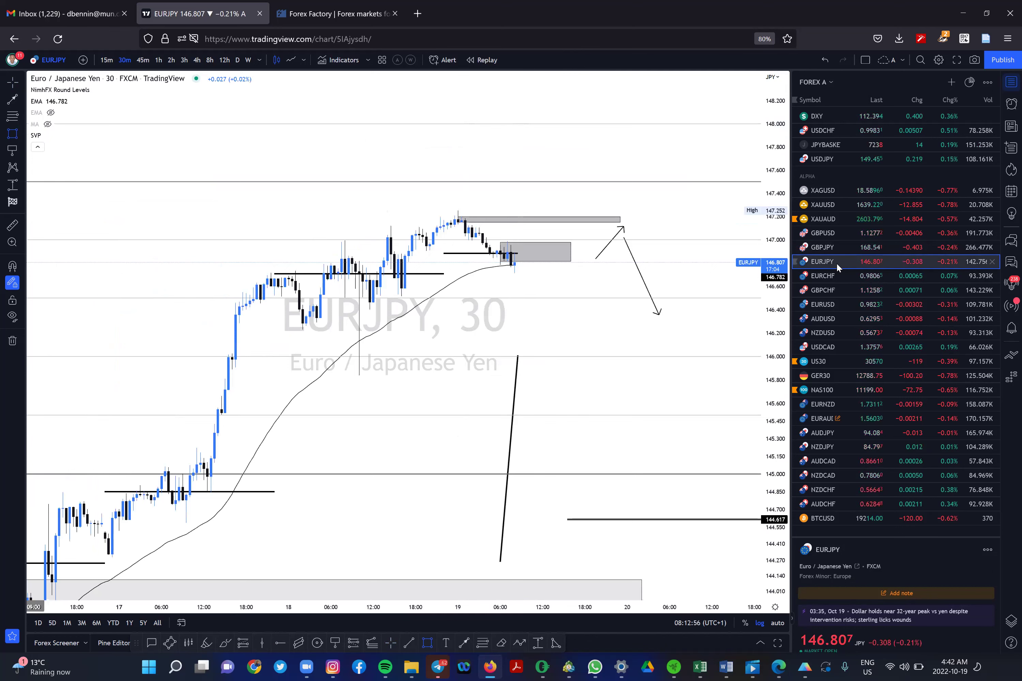
pyautogui.press('Up')
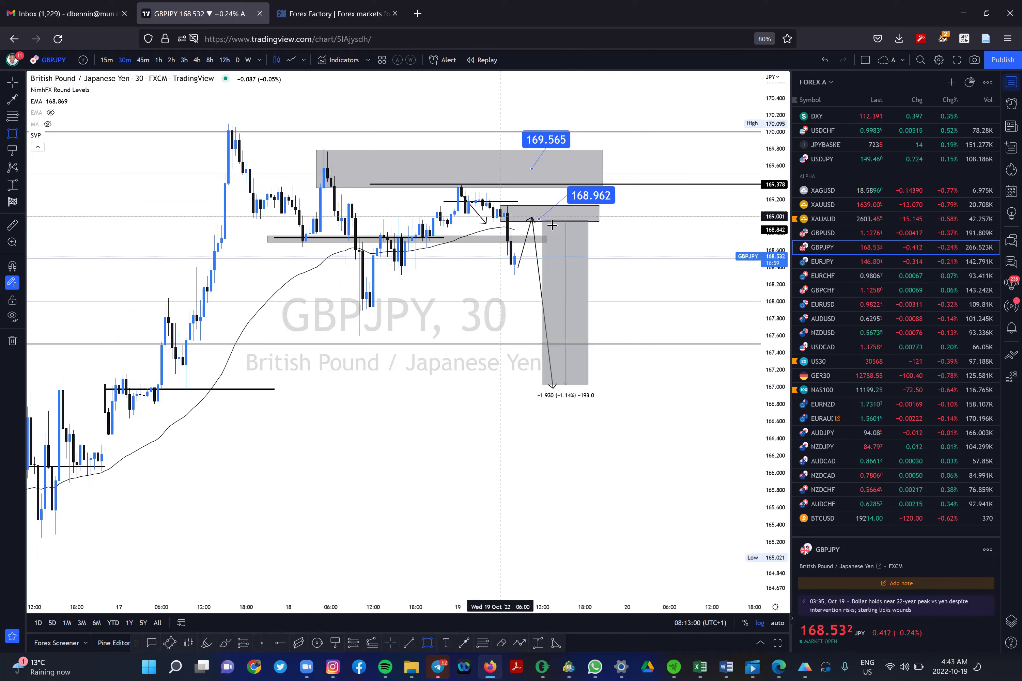
pyautogui.click(863, 262)
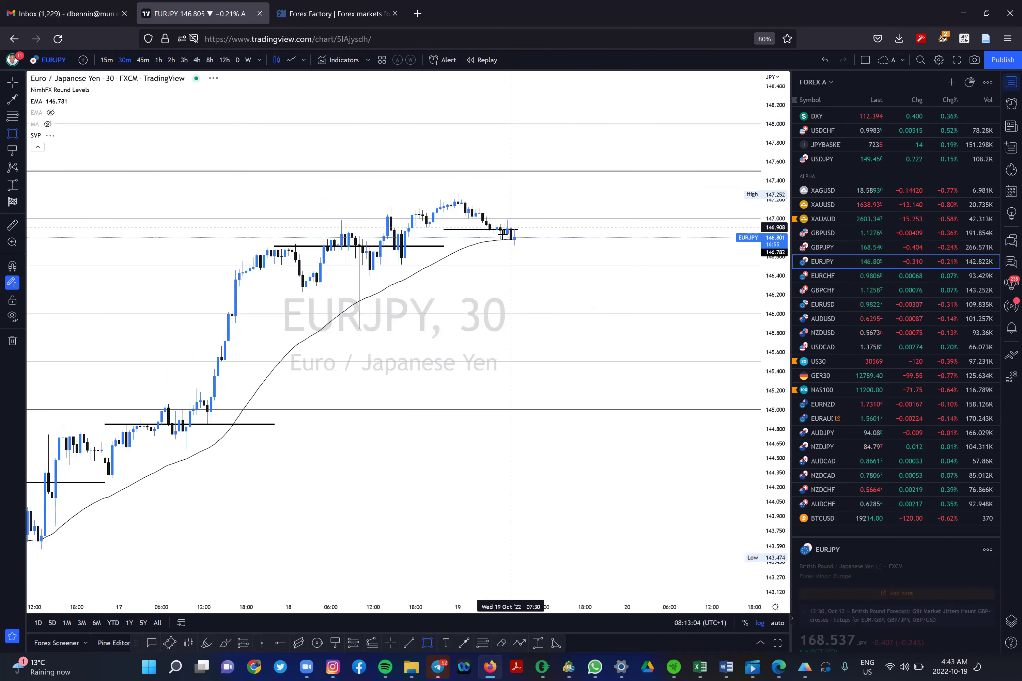
pyautogui.scroll(-2, 554, 290)
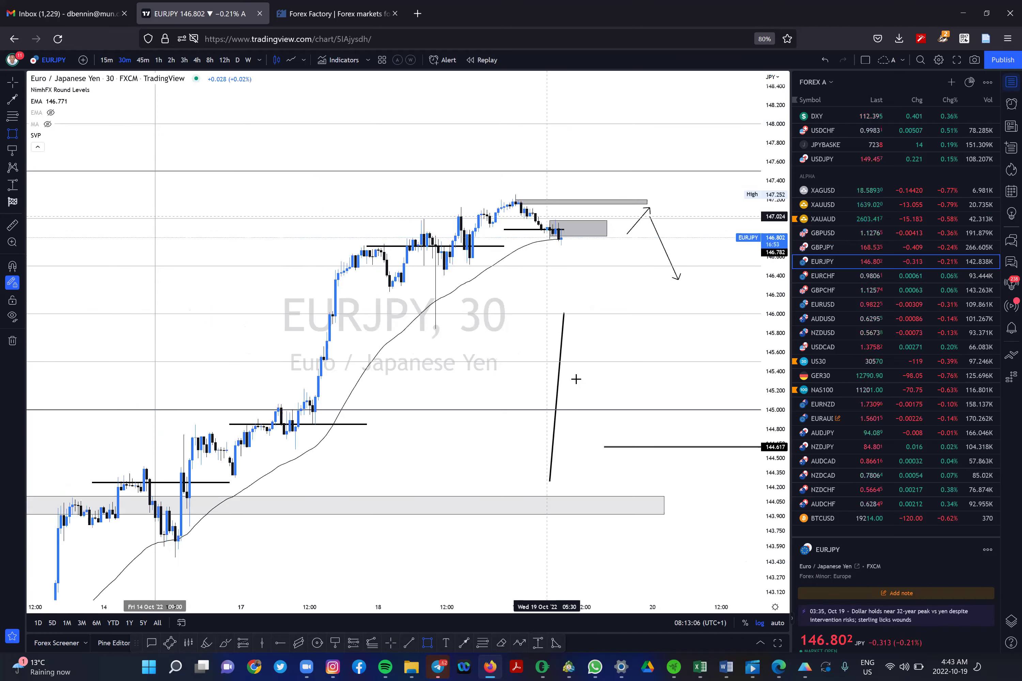
# Step: Place a horizontal ray on EURJPY at about 147.295, just above the recent high, starting at 16:30 on 18 October
pyautogui.scroll(2, 717, 292)
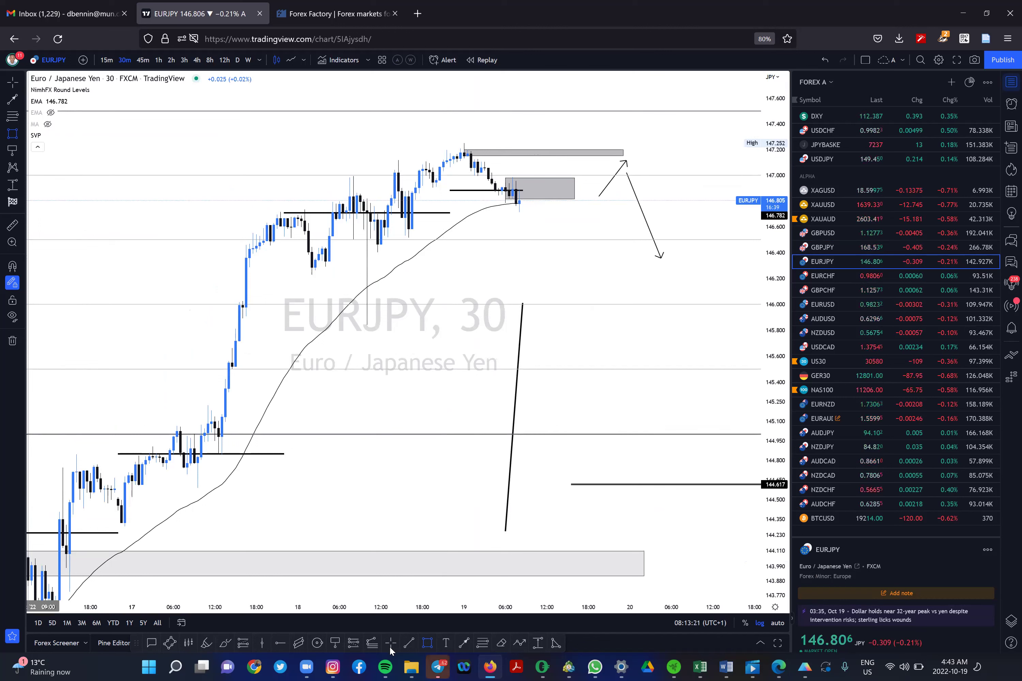
pyautogui.hotkey('alt', 'h')
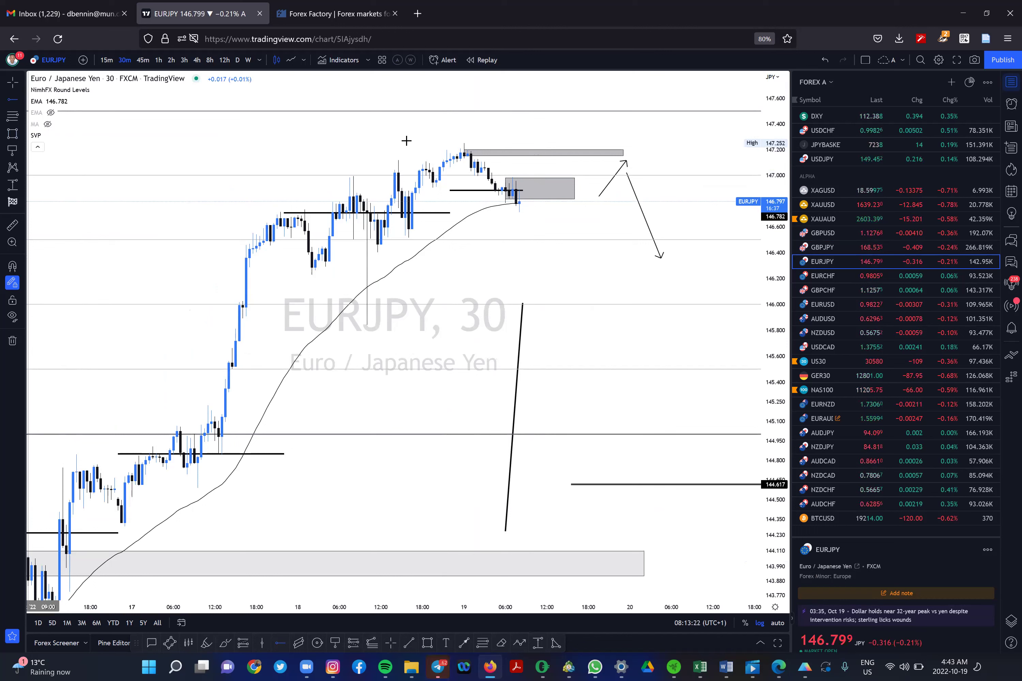
pyautogui.click(413, 138)
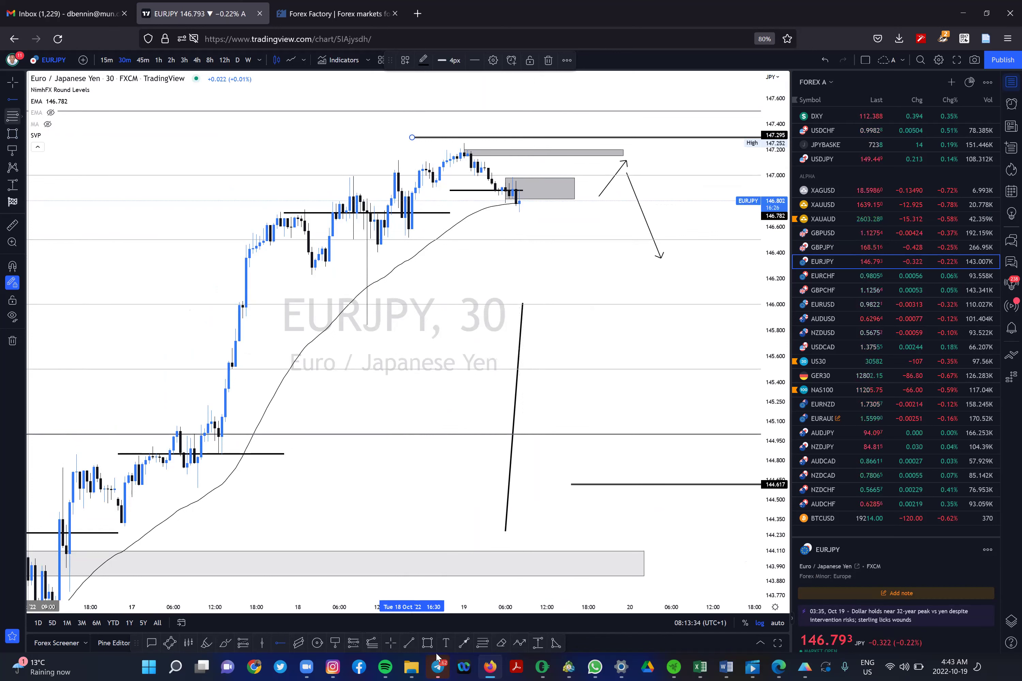
# Step: Draw a rising EURJPY trend line under the swing lows, from about 146.233 on 18 October to 147.250 on 20 October
pyautogui.click(411, 645)
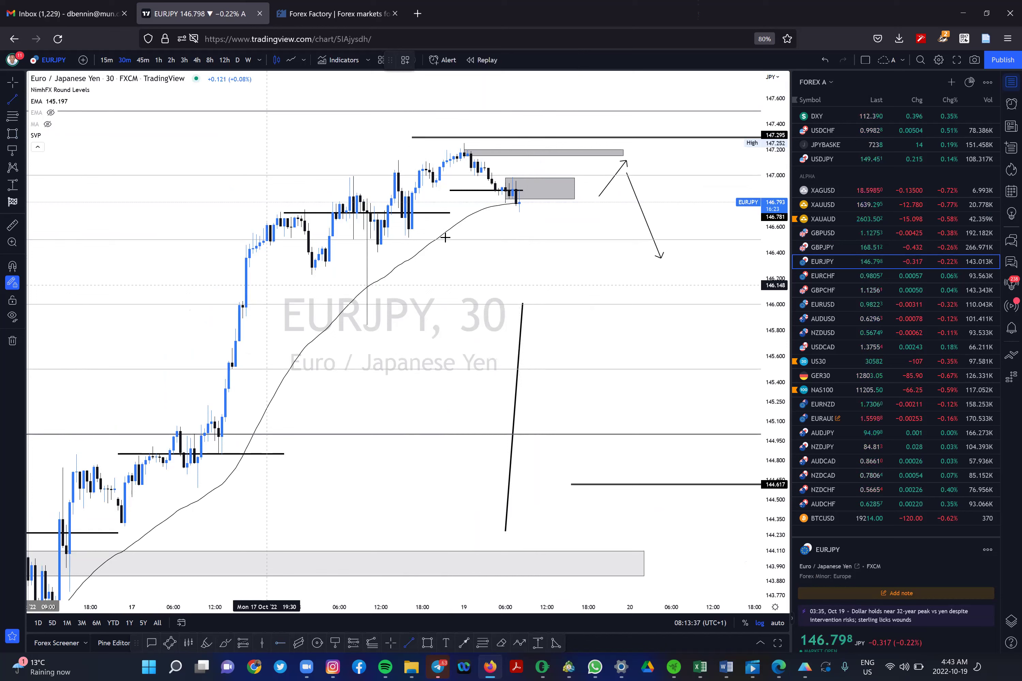
pyautogui.click(298, 275)
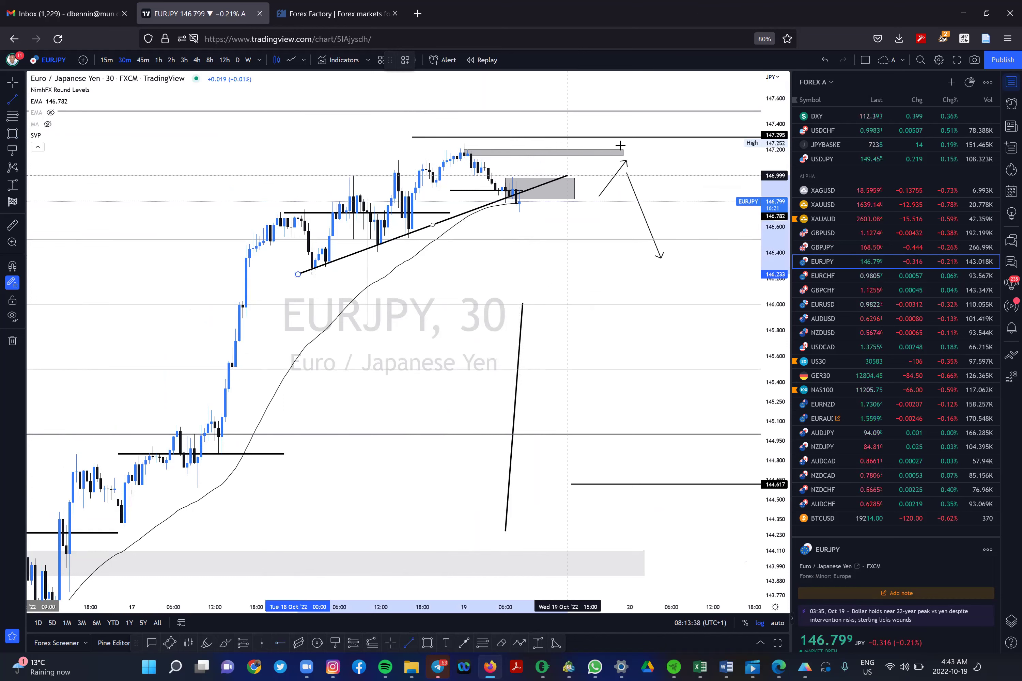
pyautogui.click(631, 143)
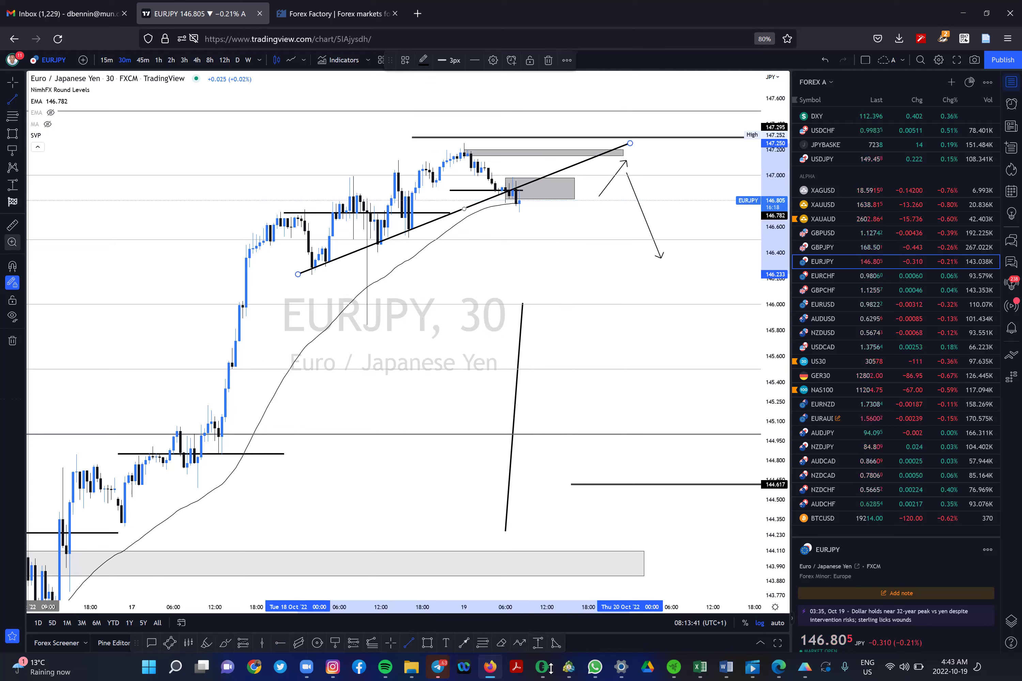
# Step: Mark three EURJPY price ranges from about 146.8 near current price down to about 146.001, 145.496 and 144.996
pyautogui.click(537, 643)
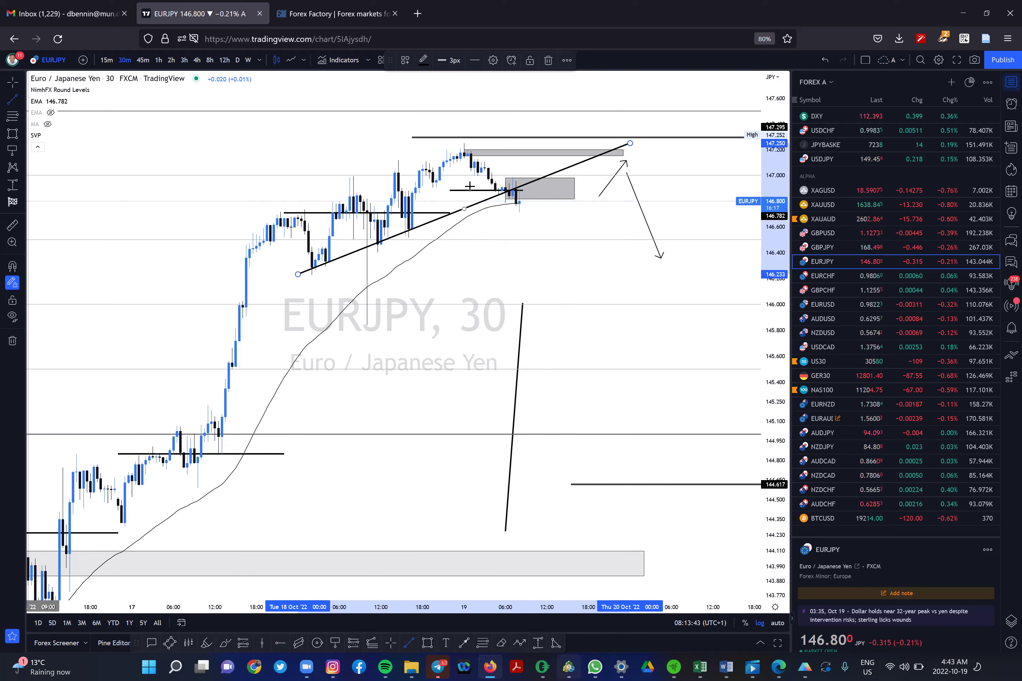
pyautogui.click(526, 198)
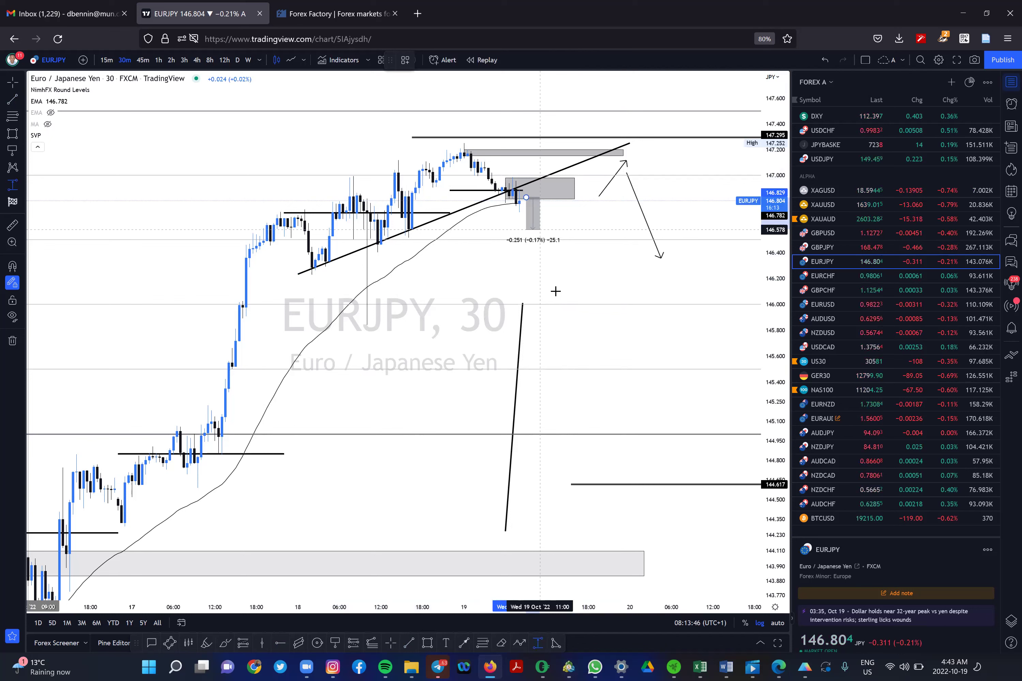
pyautogui.click(557, 304)
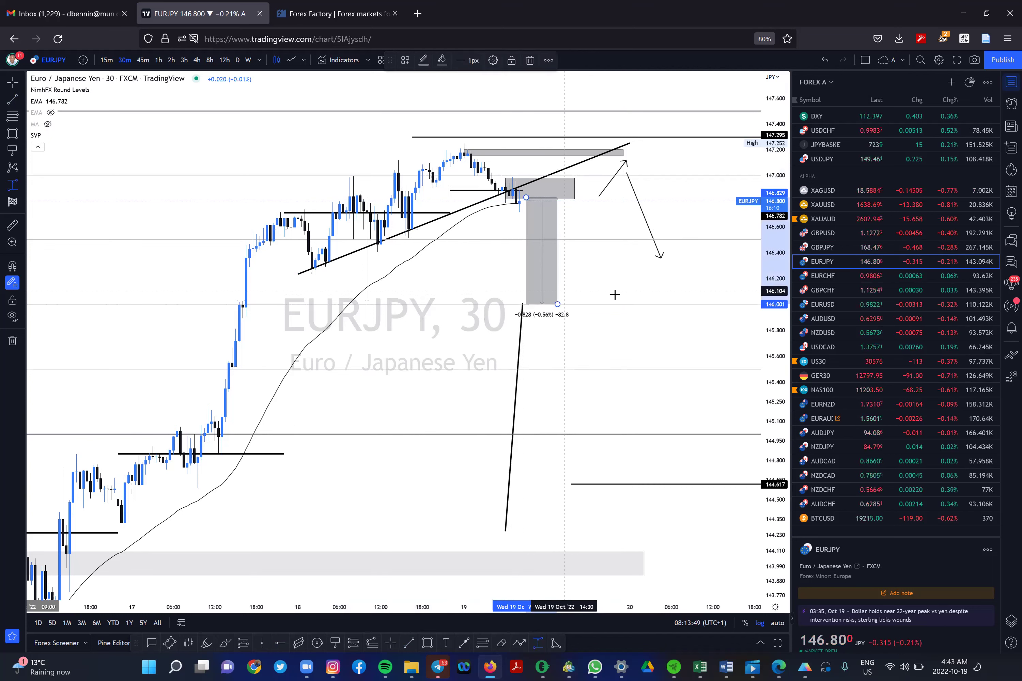
pyautogui.click(592, 201)
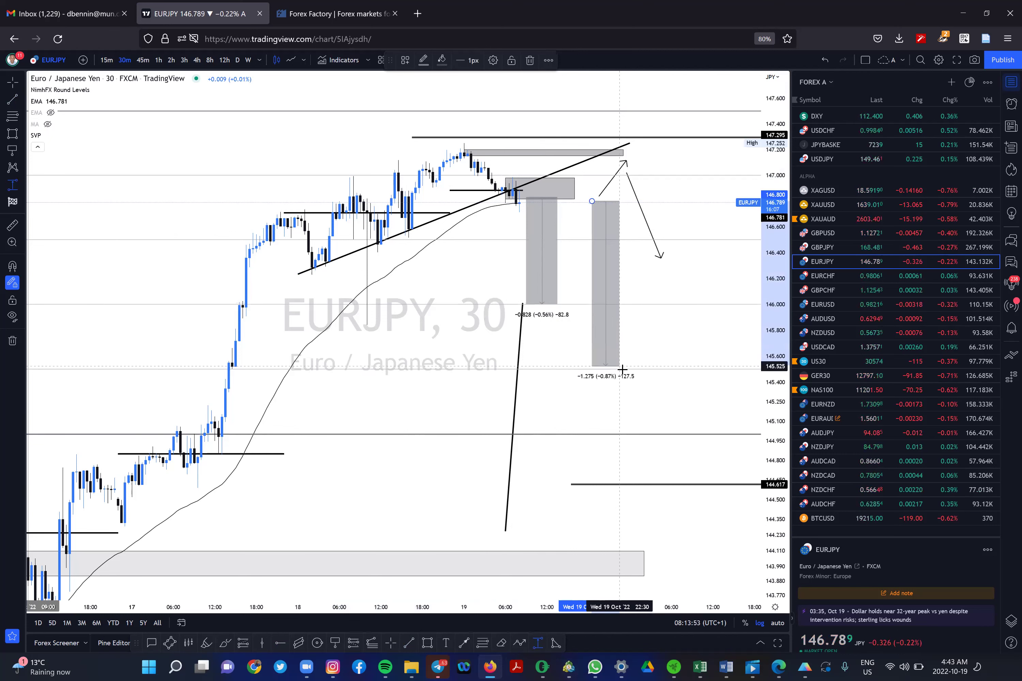
pyautogui.click(623, 370)
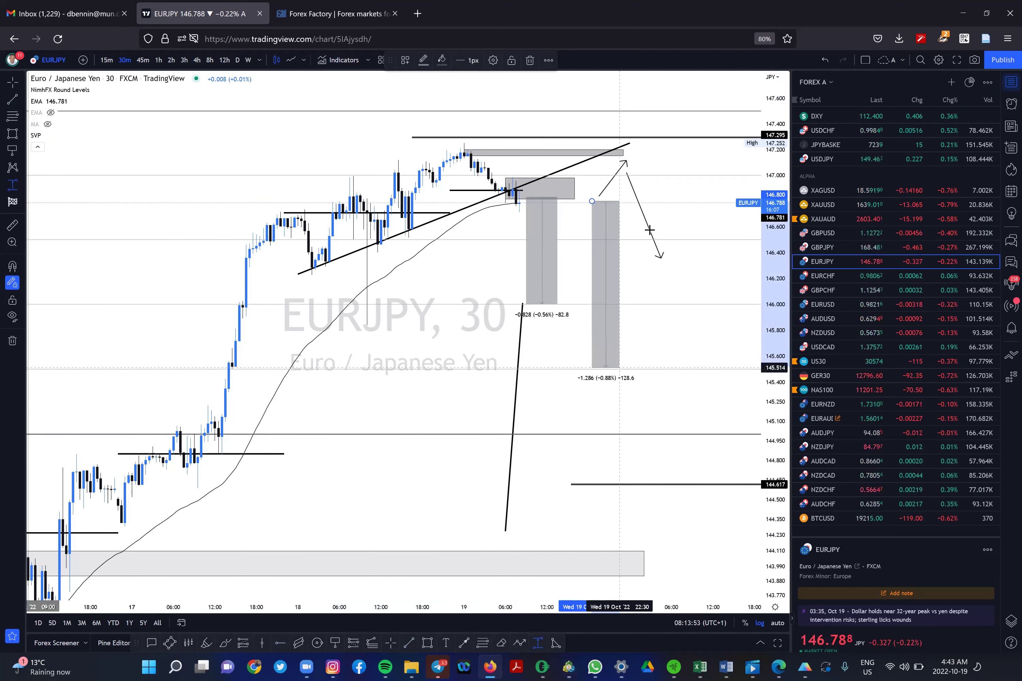
pyautogui.click(640, 200)
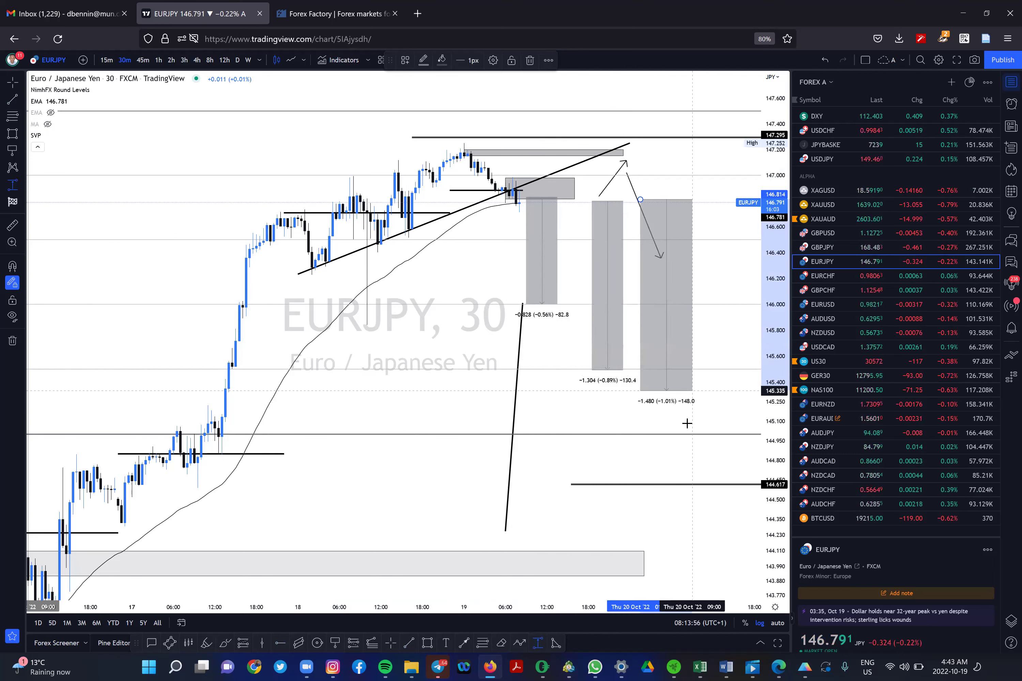
pyautogui.click(692, 434)
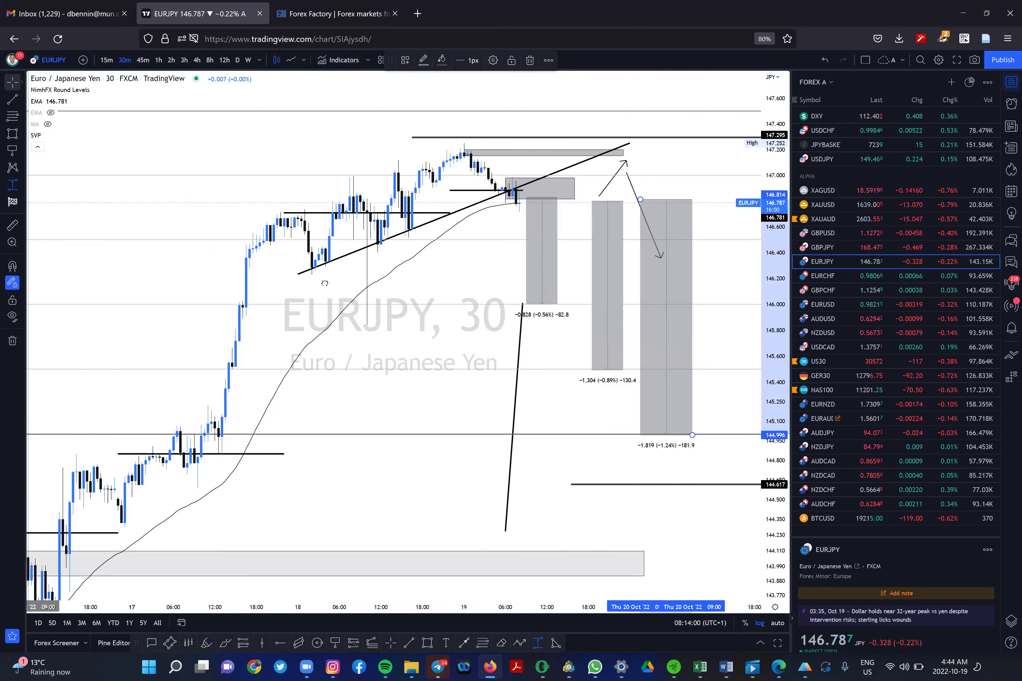
pyautogui.moveTo(630, 177); pyautogui.dragTo(599, 169)
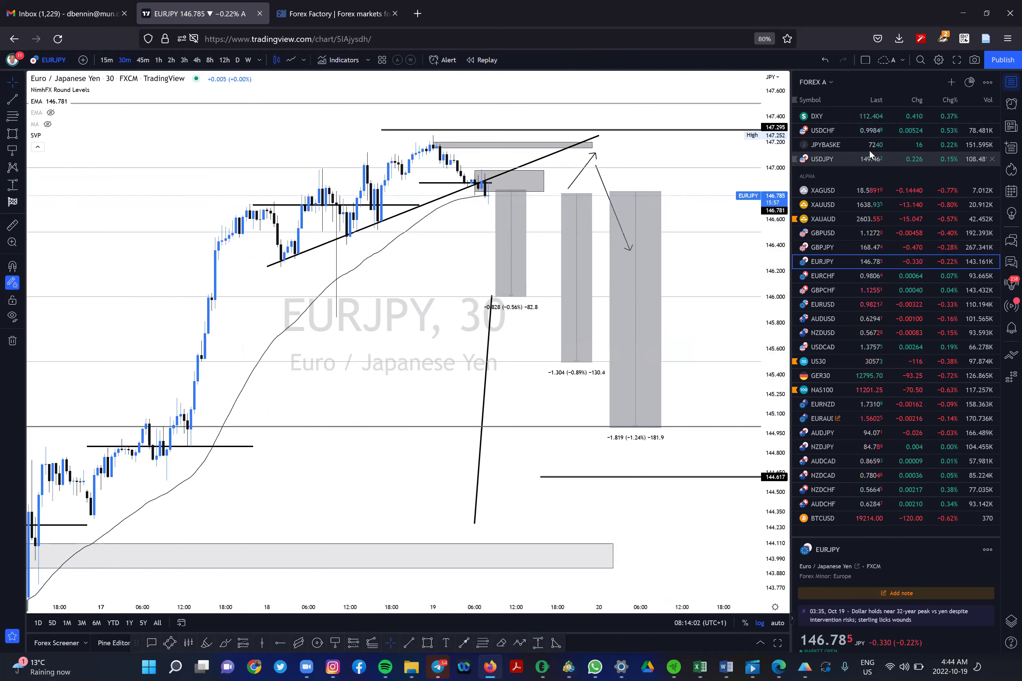
# Step: Open the JPYBASKET chart and draw a rectangular zone from about 7226 to 7230, spanning 18 October 02:00 to 20 October 11:30
pyautogui.click(870, 149)
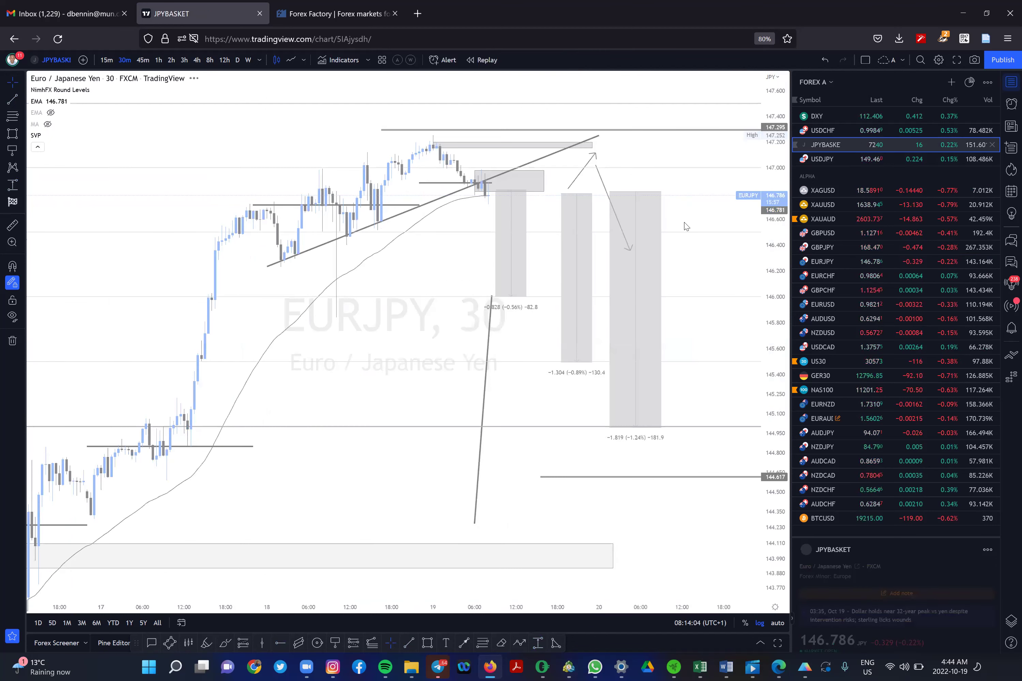
pyautogui.scroll(-2, 399, 318)
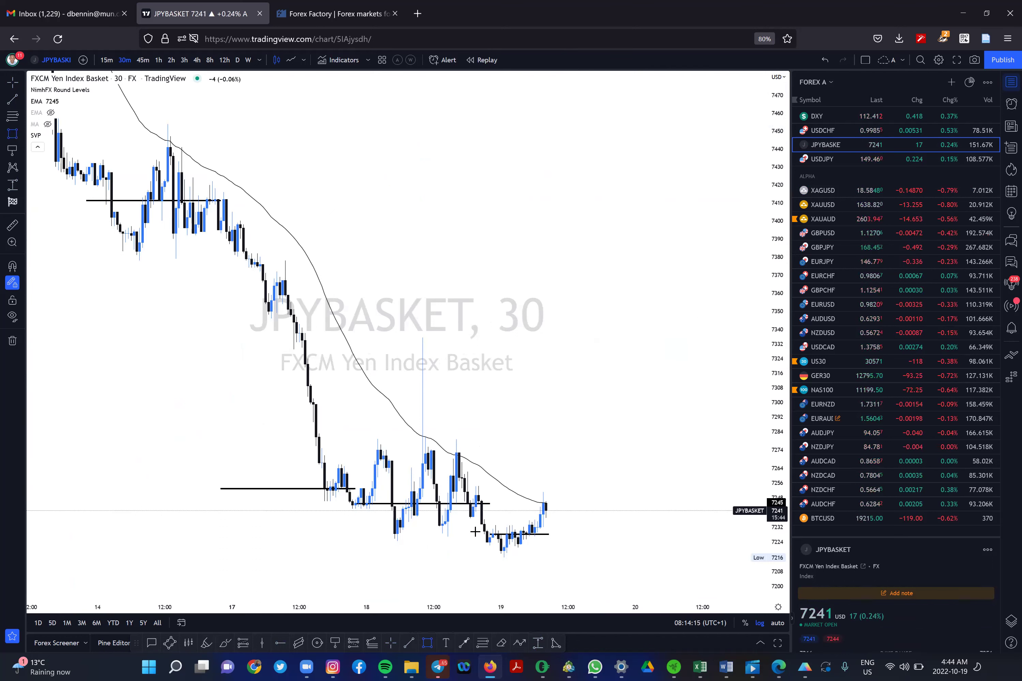
pyautogui.click(377, 531)
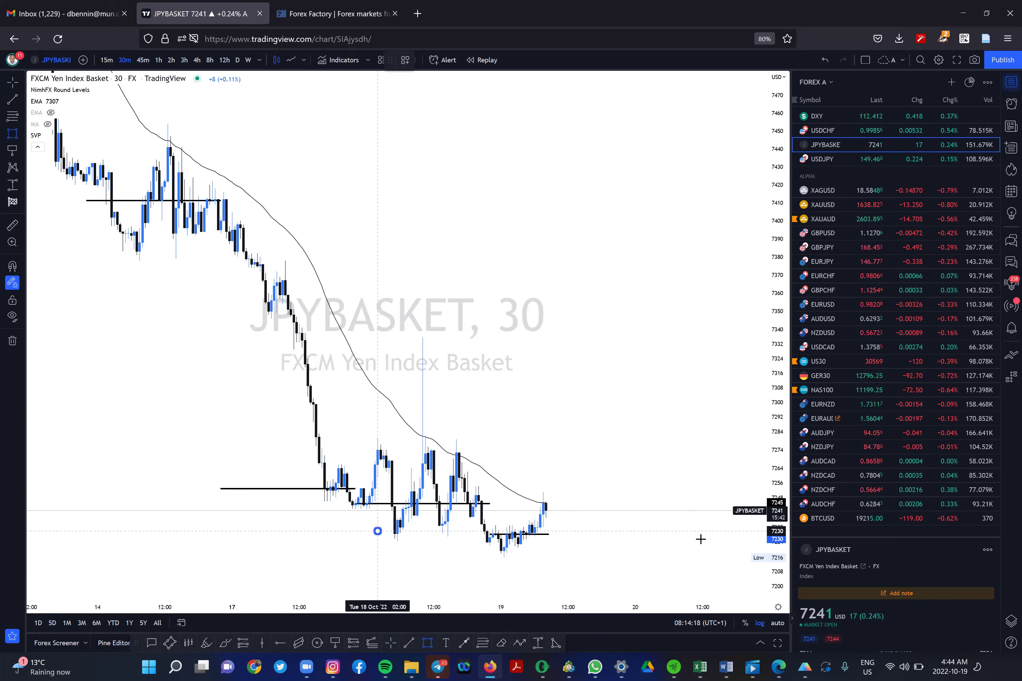
pyautogui.click(699, 539)
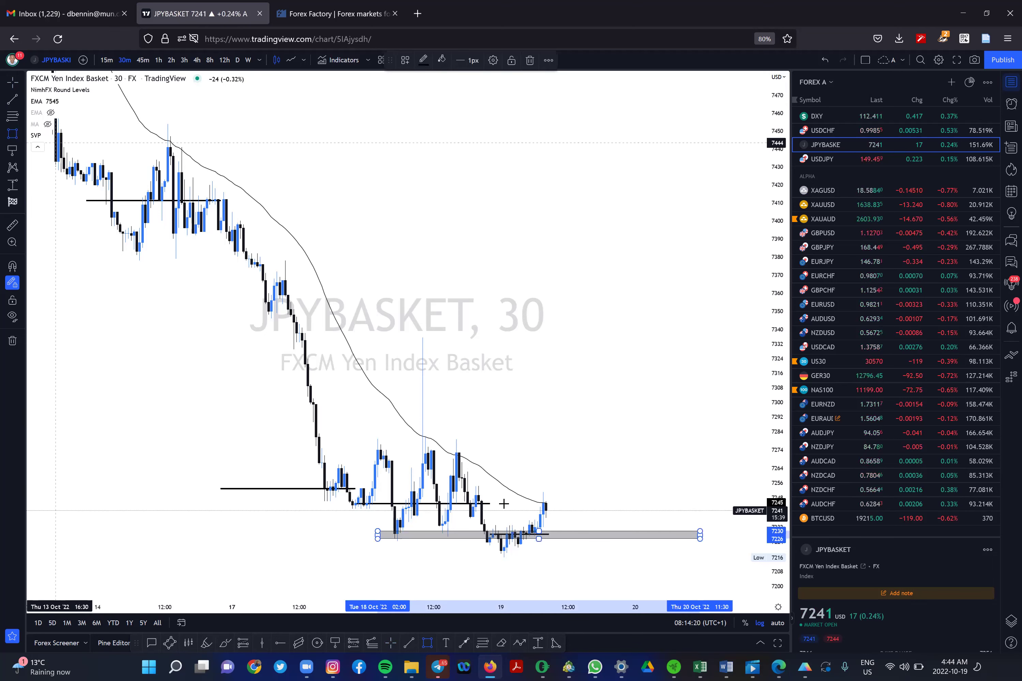
# Step: Project the JPYBASKET path with trend lines falling from about 7243 to 7228 in the zone, and rising to about 7364 on 19 October
pyautogui.hotkey('alt', 't')
pyautogui.click(549, 534)
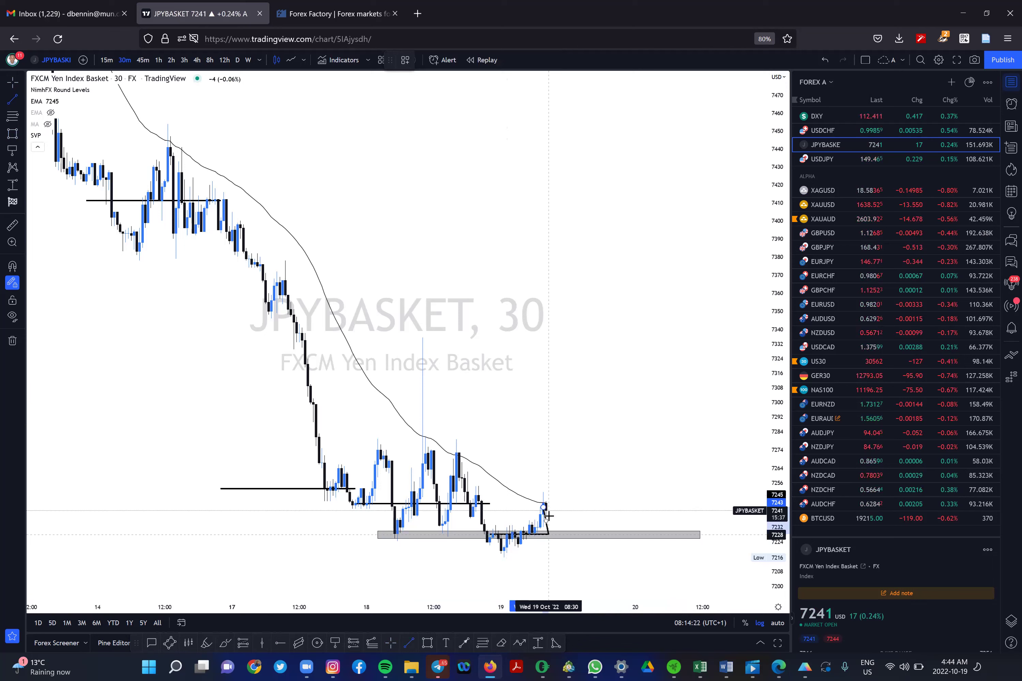
pyautogui.click(605, 315)
pyautogui.click(613, 286)
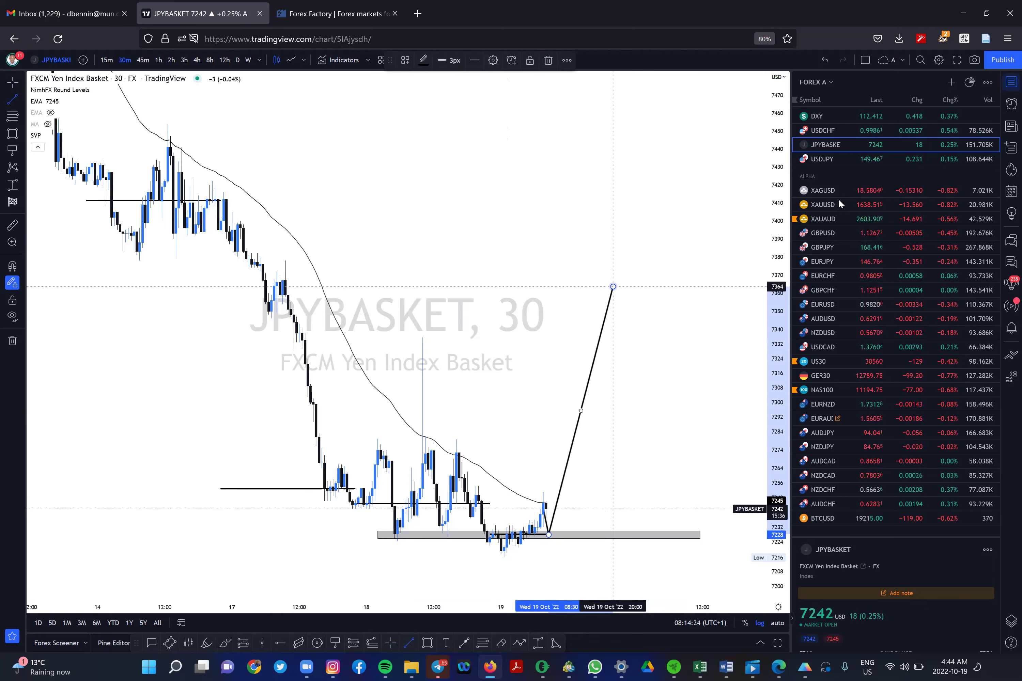
# Step: Compare the GBPJPY and EURJPY charts, examining the EURJPY price ranges, trend line and lower zone
pyautogui.click(843, 245)
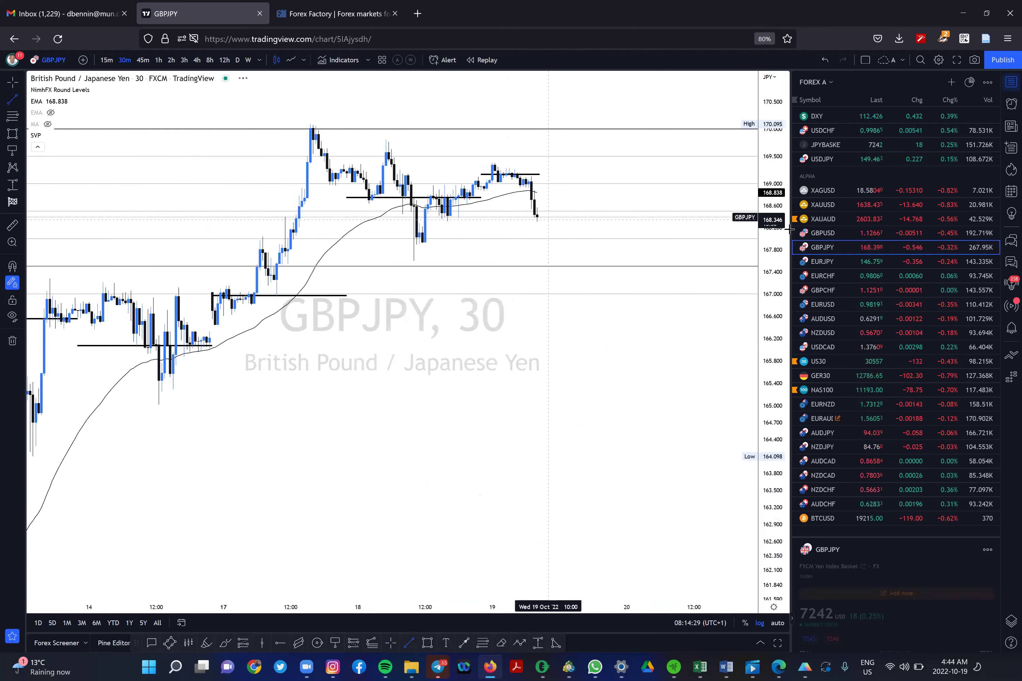
pyautogui.click(819, 261)
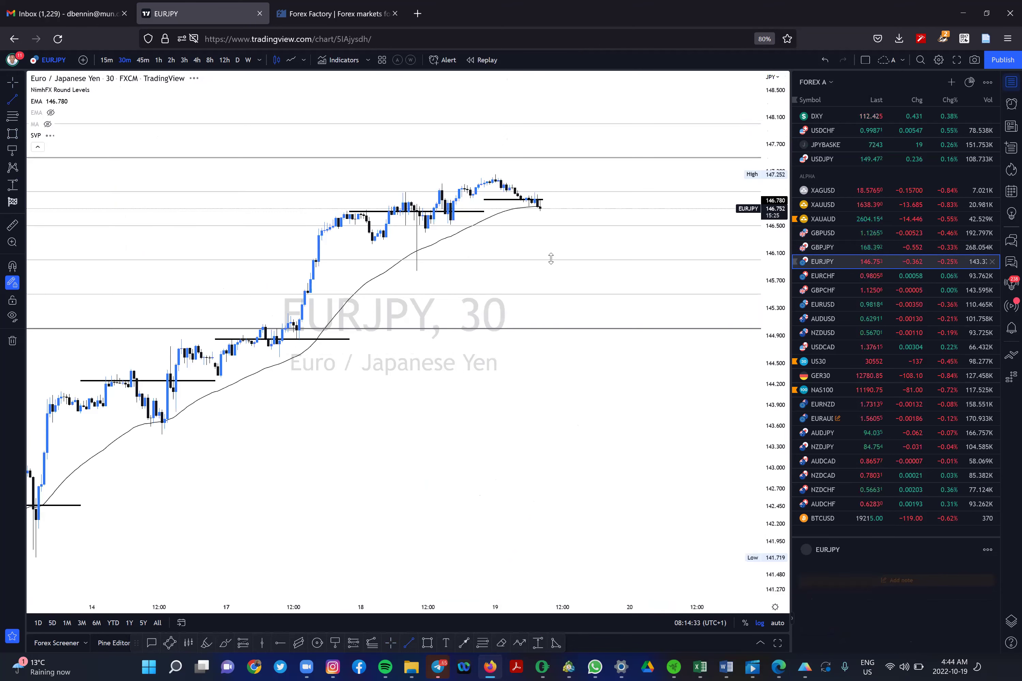
pyautogui.scroll(1, 552, 257)
pyautogui.moveTo(779, 283); pyautogui.dragTo(776, 185)
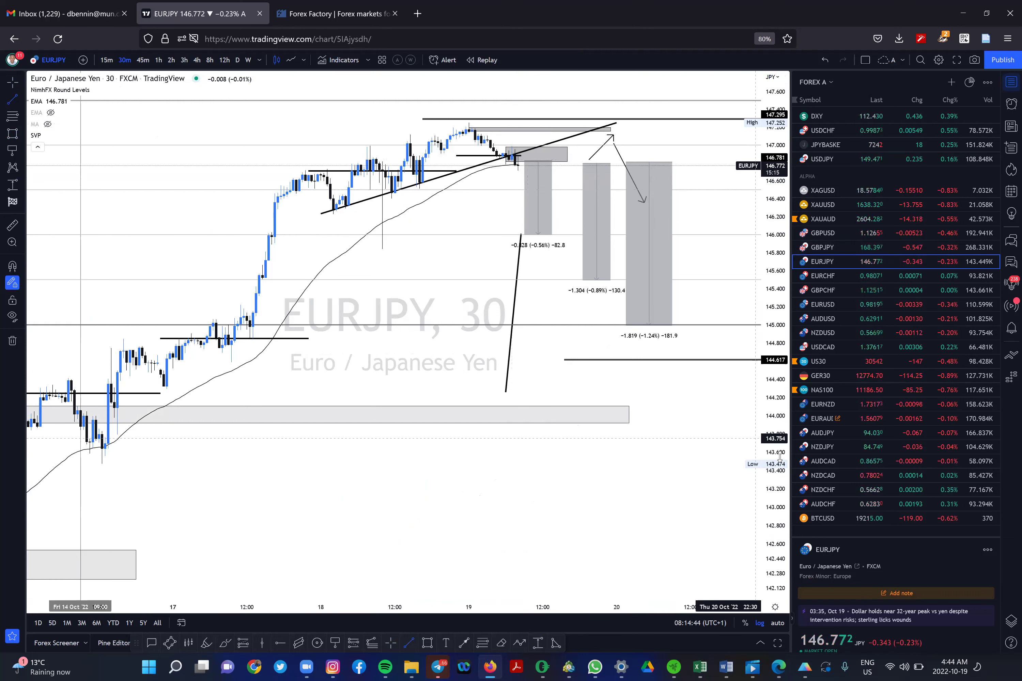
pyautogui.click(13, 83)
pyautogui.moveTo(503, 262); pyautogui.dragTo(484, 338)
pyautogui.press('Escape')
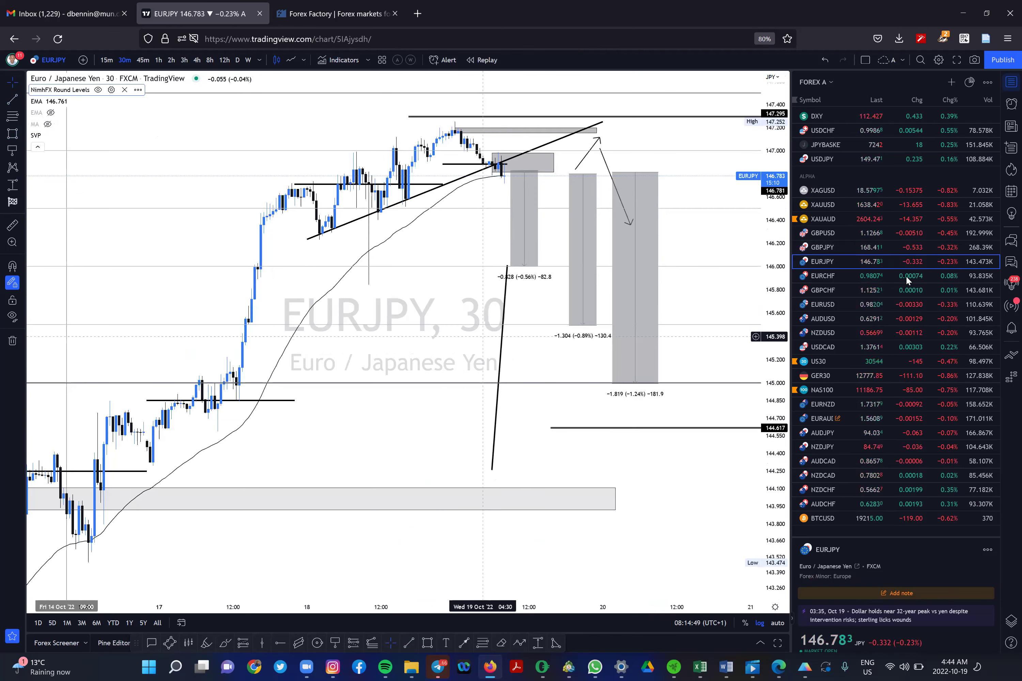
pyautogui.click(883, 248)
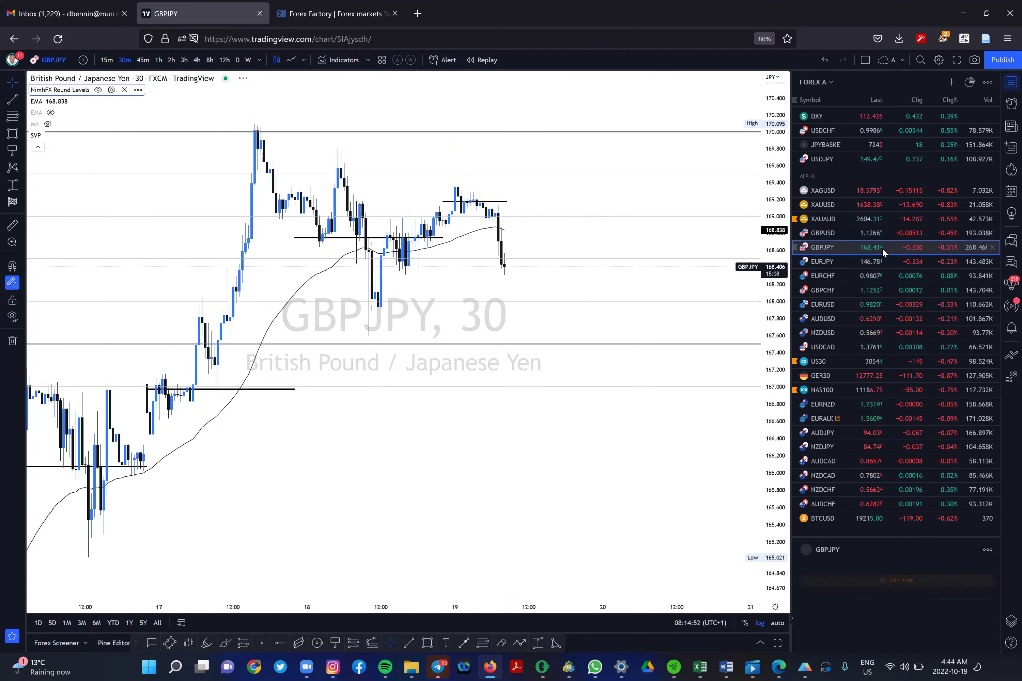
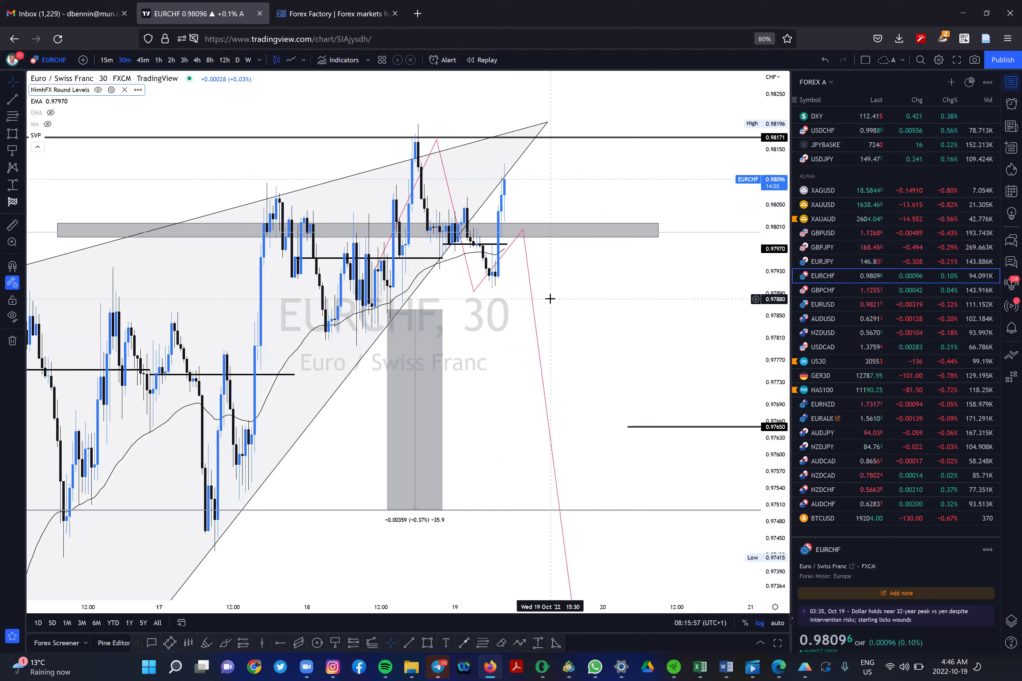
# Step: Draw a narrow rectangular zone on EURCHF from about 0.98109 to 0.98090, spanning 17 October 16:00 to 20 October 05:00
pyautogui.click(490, 272)
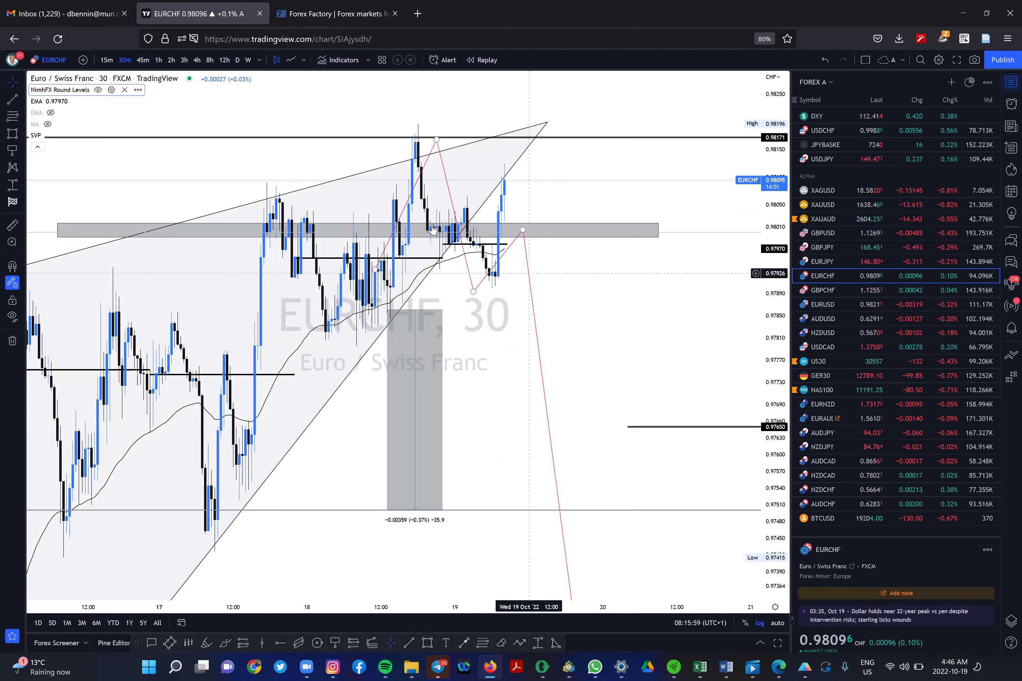
pyautogui.click(433, 228)
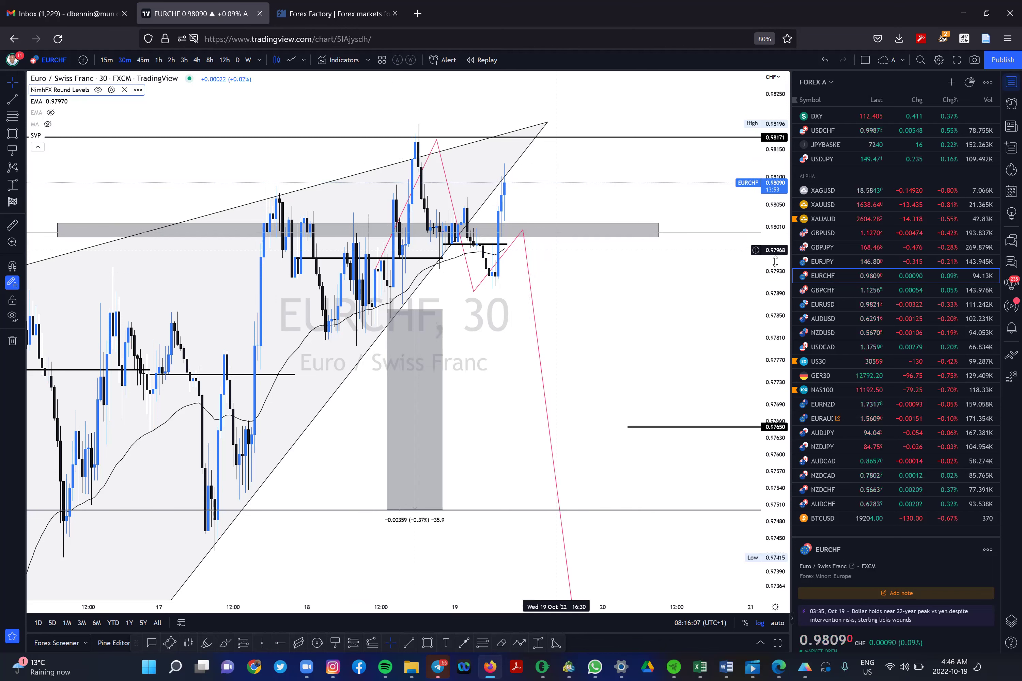
pyautogui.scroll(-1, 774, 262)
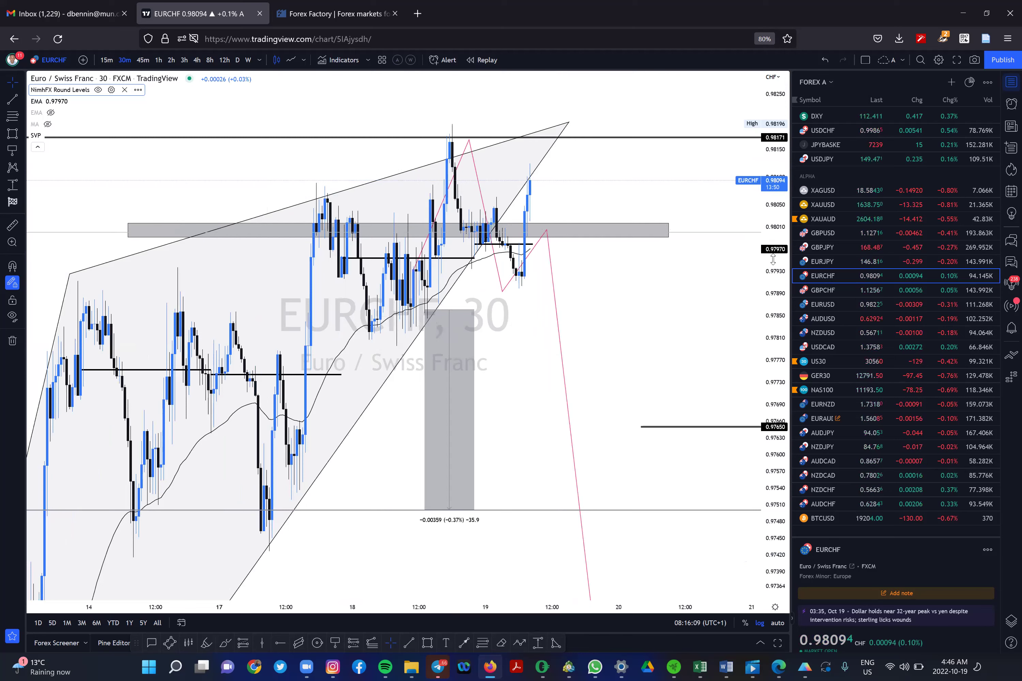
pyautogui.moveTo(773, 259); pyautogui.dragTo(772, 278)
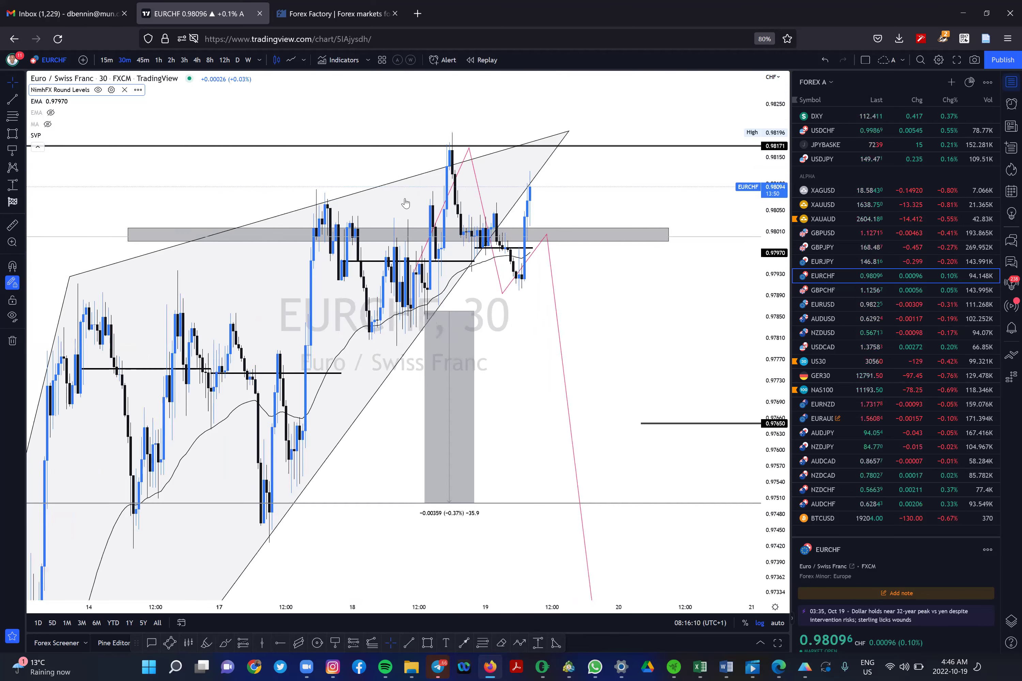
pyautogui.click(15, 134)
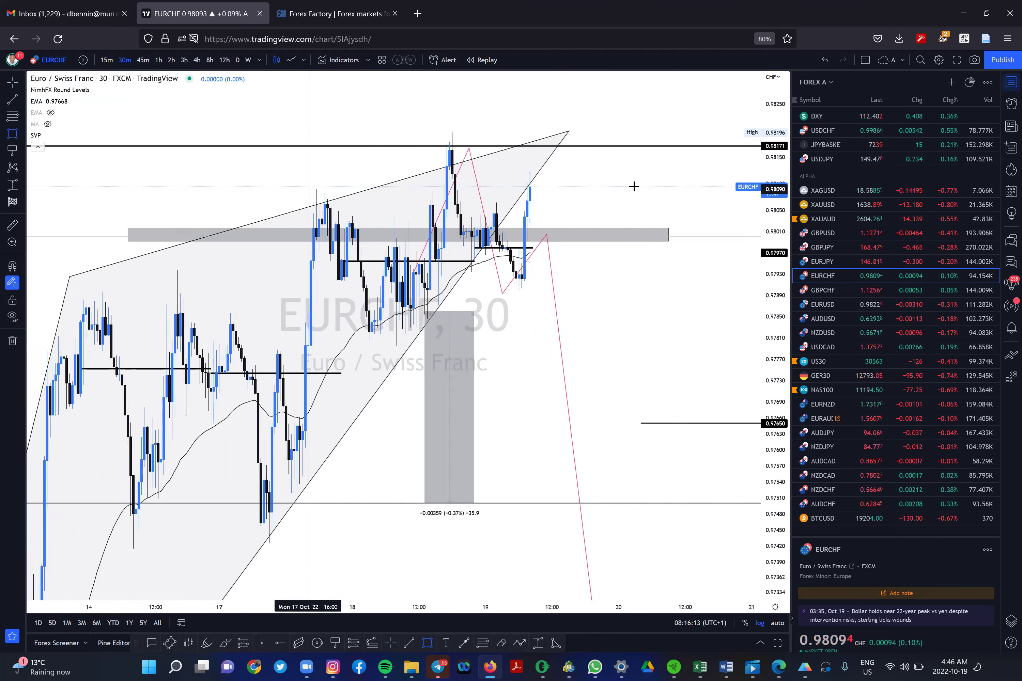
pyautogui.click(646, 178)
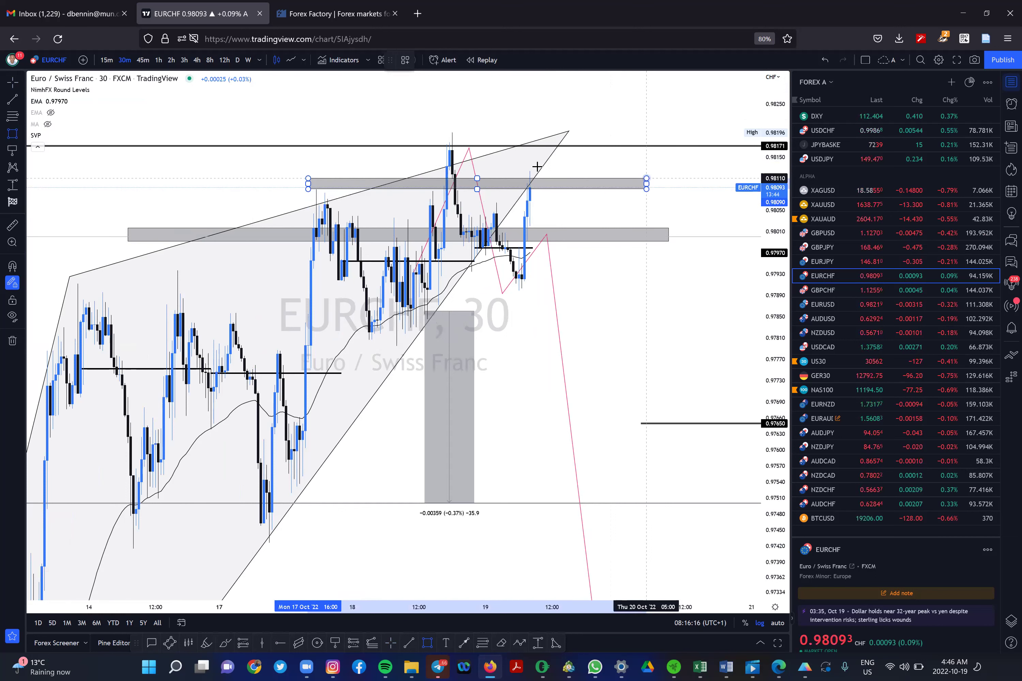
# Step: Draw a second EURCHF zone at the highs from about 0.98200 to 0.98127, spanning 18 October 16:30 to 20 October 21:30
pyautogui.click(442, 131)
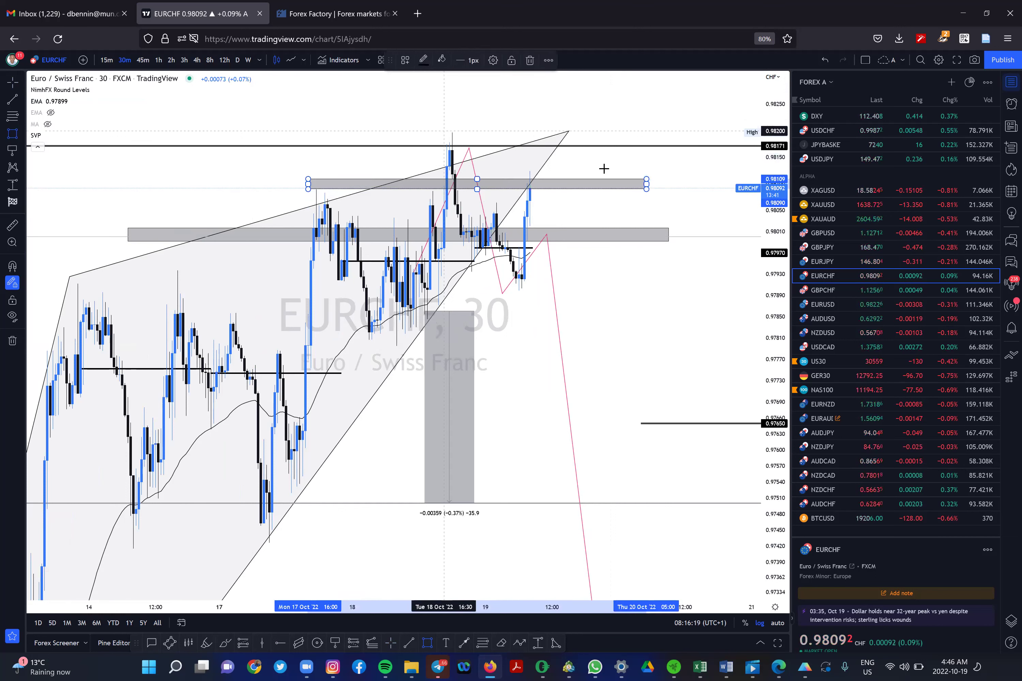
pyautogui.click(641, 171)
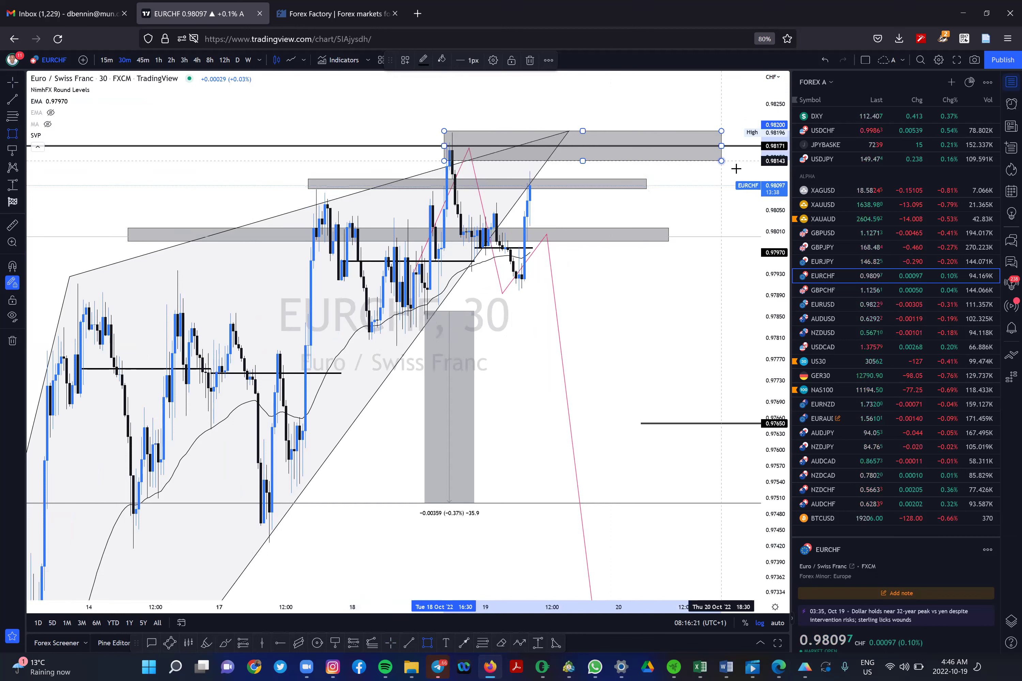
pyautogui.moveTo(736, 168); pyautogui.dragTo(738, 170)
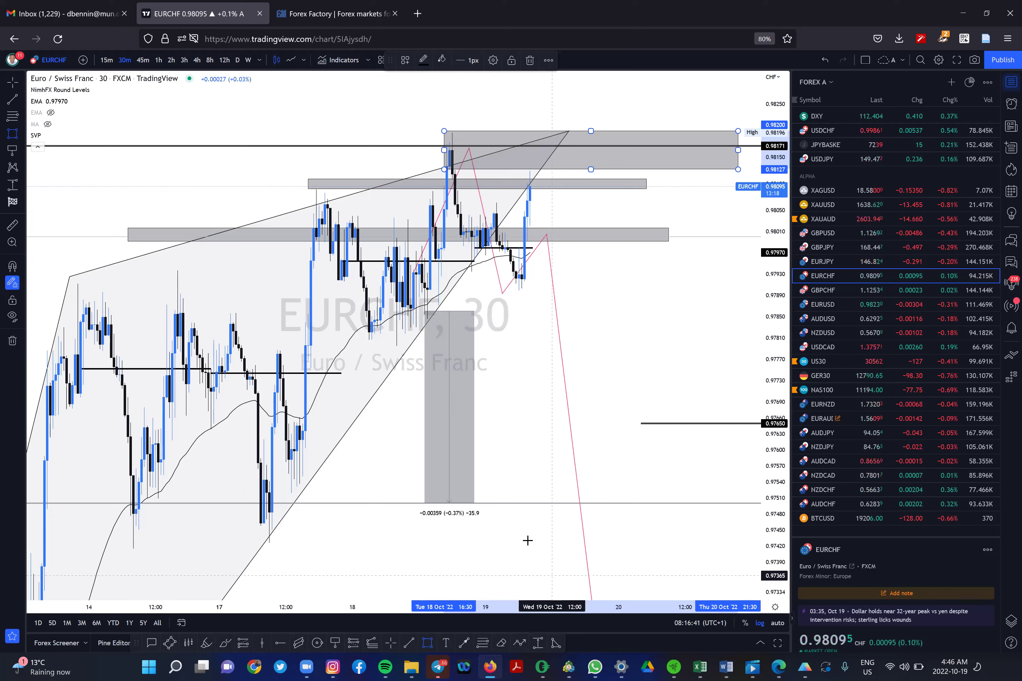
# Step: Circle three EURCHF peaks: the 17 October high, the 18 October high and the 19 October approach to the upper zone
pyautogui.click(311, 189)
pyautogui.click(330, 204)
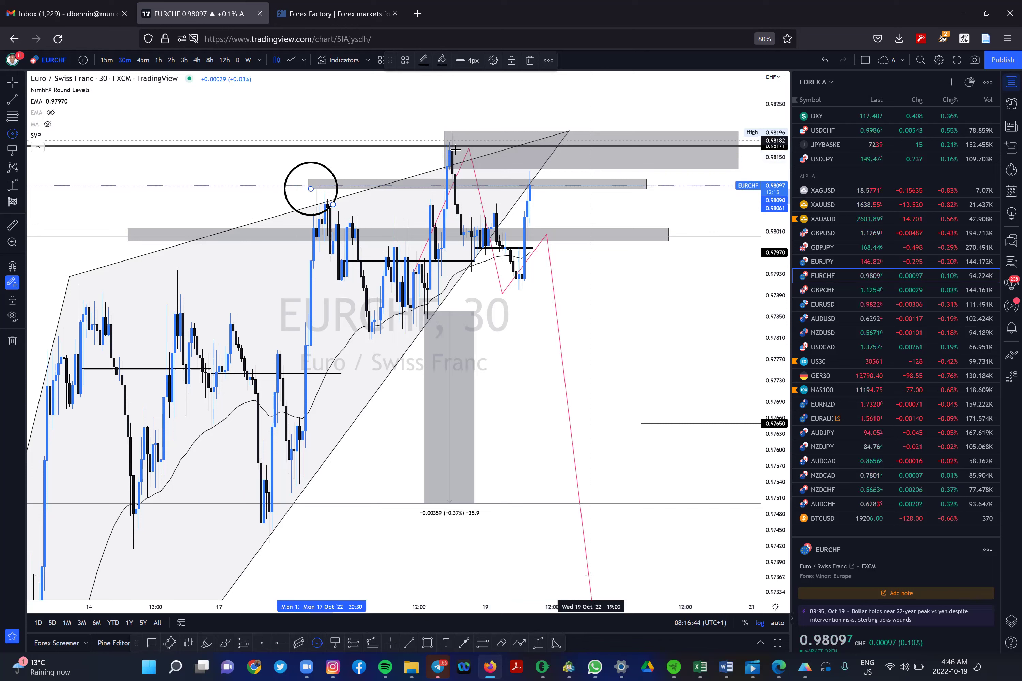
pyautogui.click(452, 136)
pyautogui.click(458, 158)
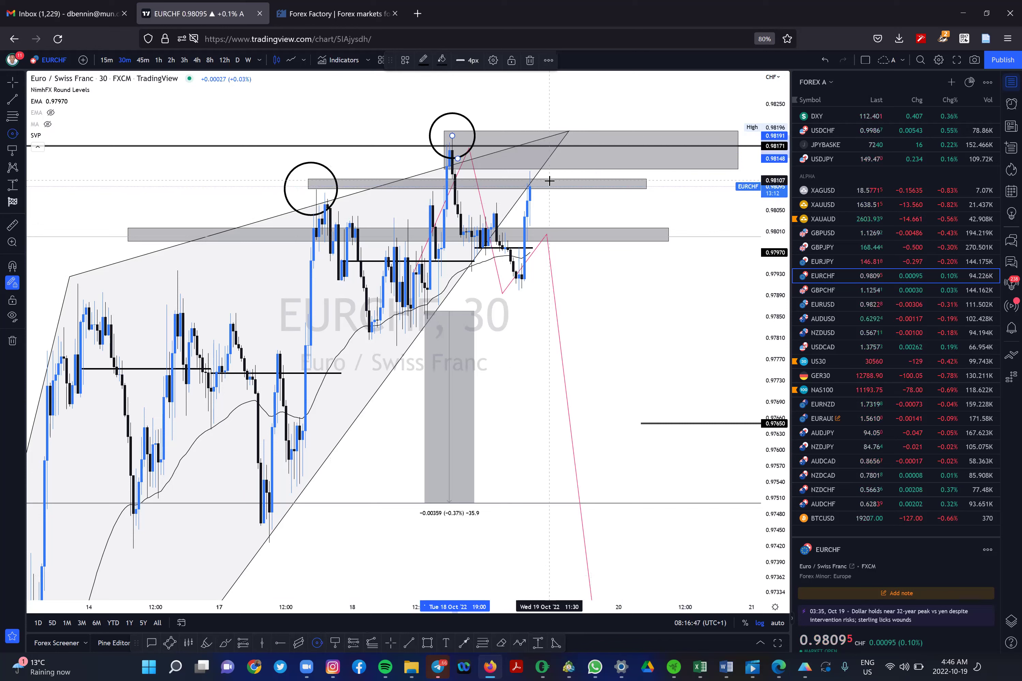
pyautogui.click(538, 169)
pyautogui.click(549, 184)
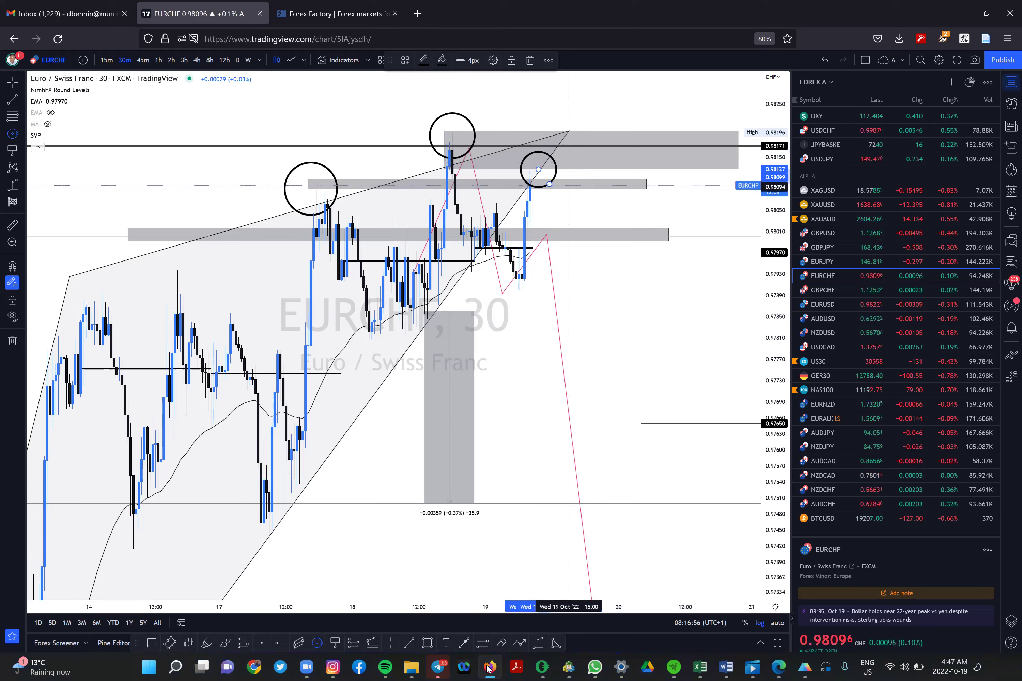
# Step: Project the EURCHF drop with an arrow from about 0.98148 at 19 October 10:30 to about 0.97517 at 22:30
pyautogui.hotkey('alt', 't')
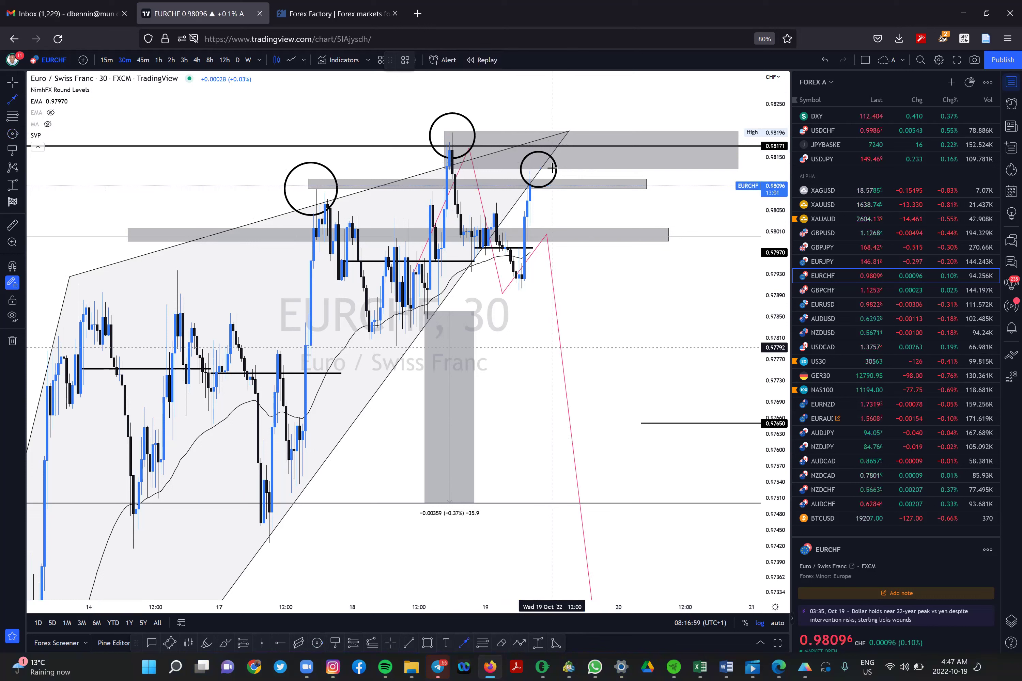
pyautogui.click(543, 158)
pyautogui.click(607, 388)
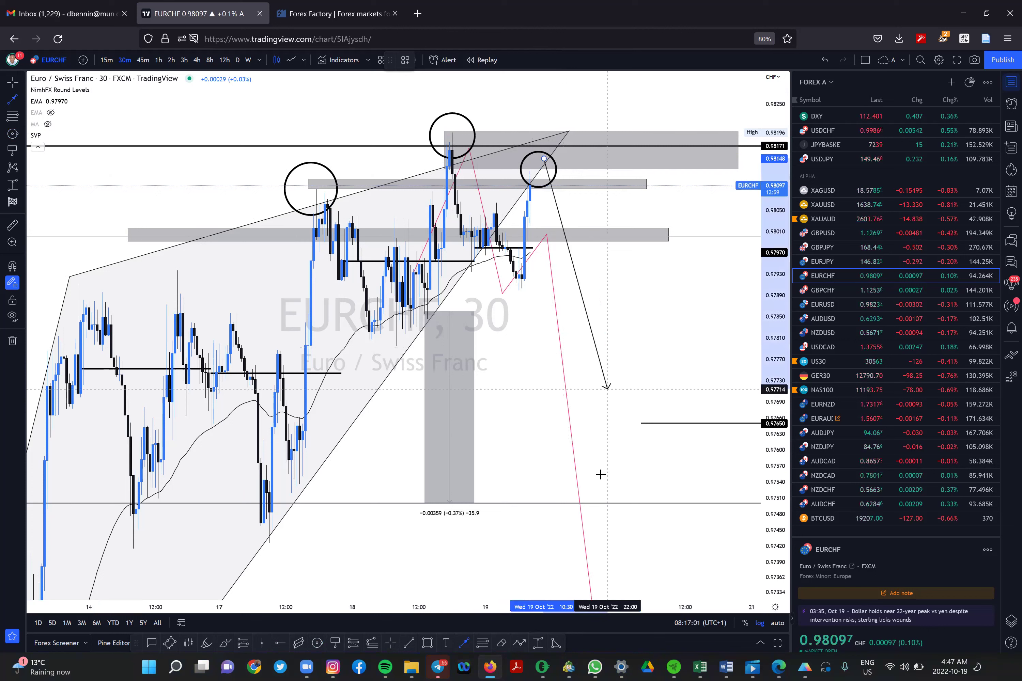
pyautogui.click(600, 474)
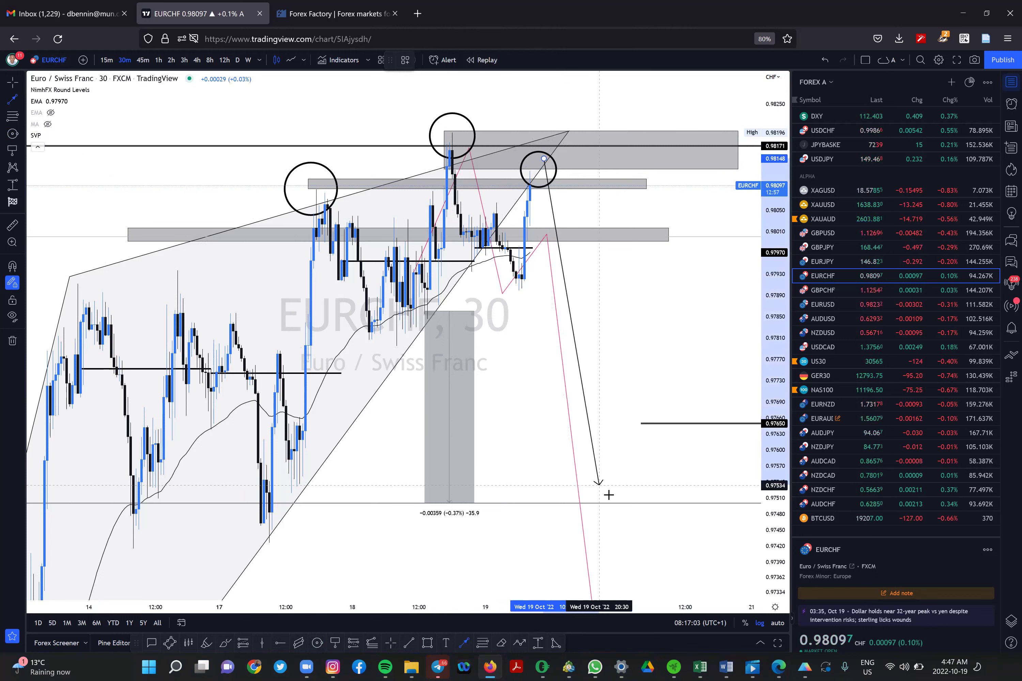
pyautogui.click(609, 494)
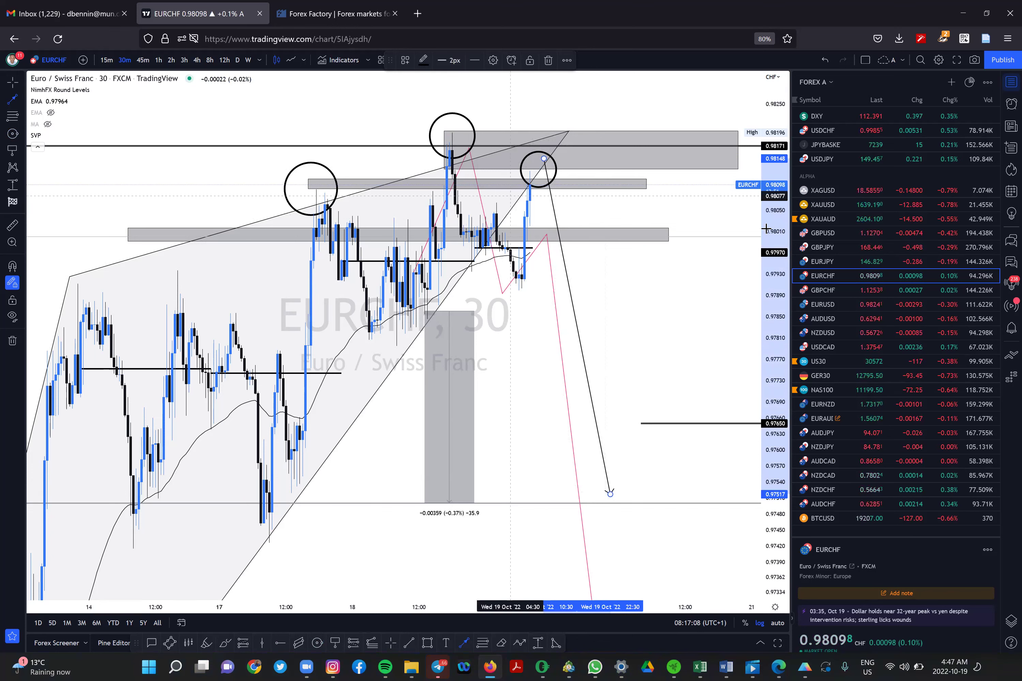
pyautogui.moveTo(768, 229); pyautogui.dragTo(768, 230)
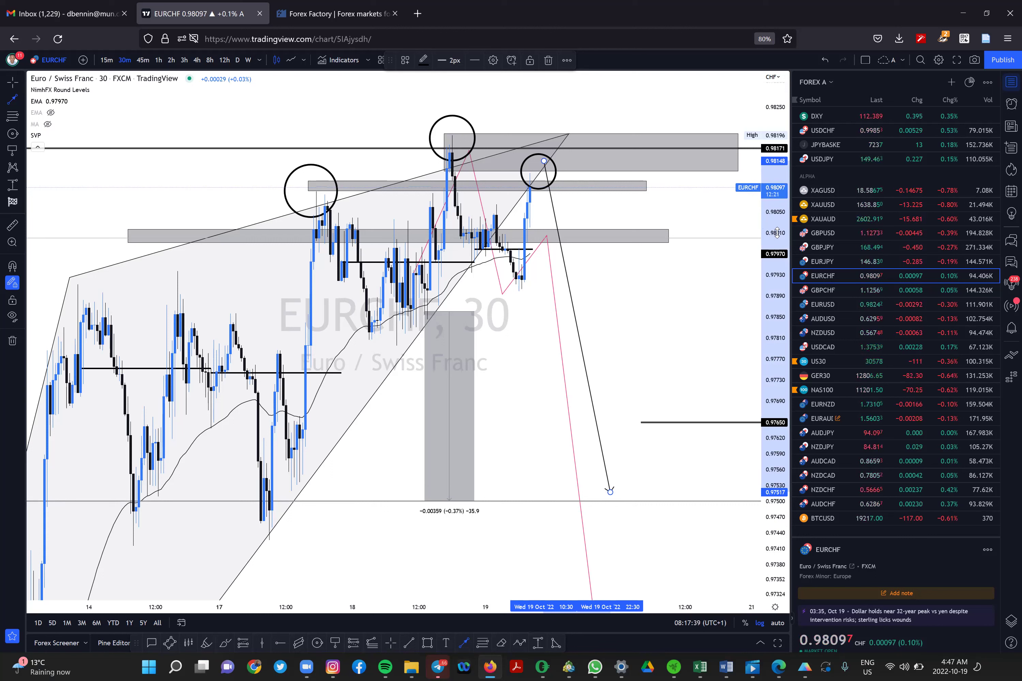
# Step: Open the GBPCHF chart and draw zones from about 1.12836 to 1.12525 and about 1.12497 to 1.12474, both starting on 18 October
pyautogui.click(853, 292)
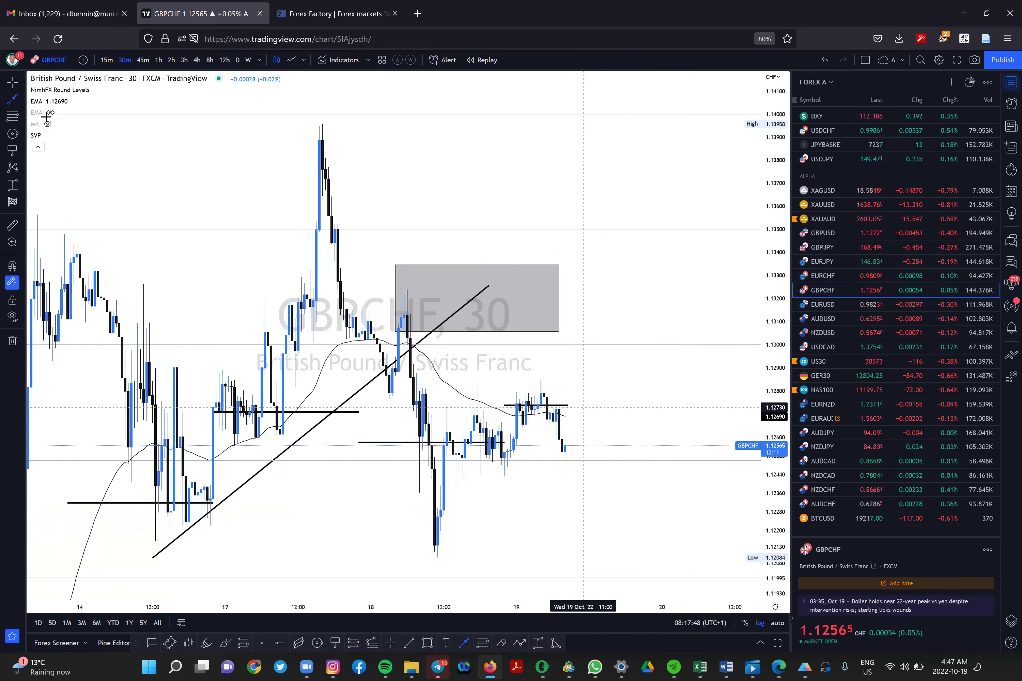
pyautogui.click(13, 82)
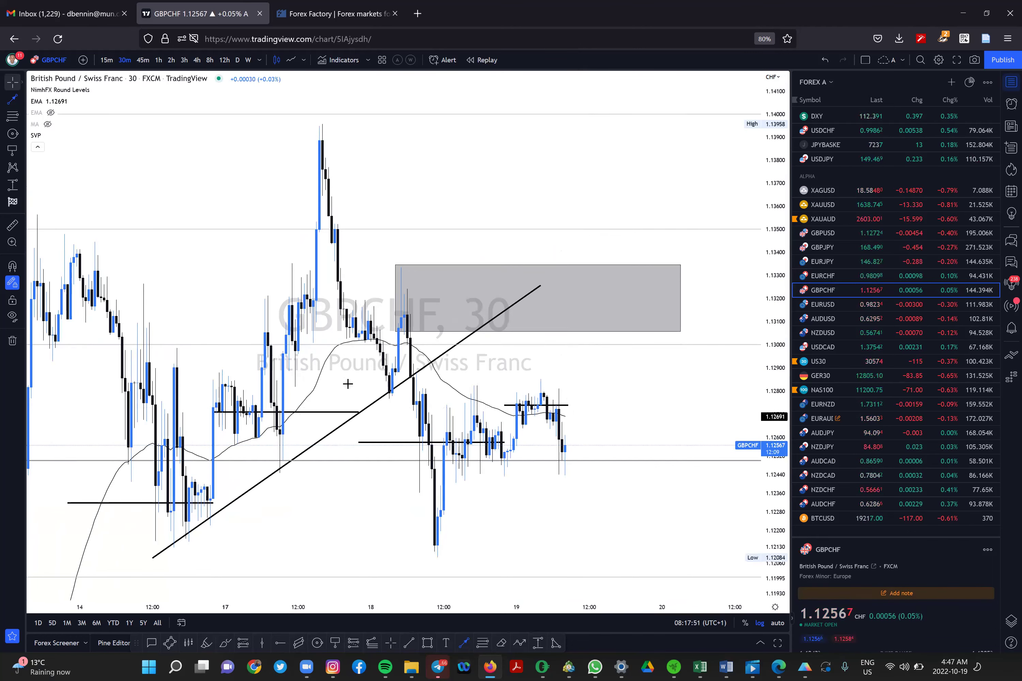
pyautogui.moveTo(400, 249); pyautogui.dragTo(411, 224)
pyautogui.scroll(2, 435, 244)
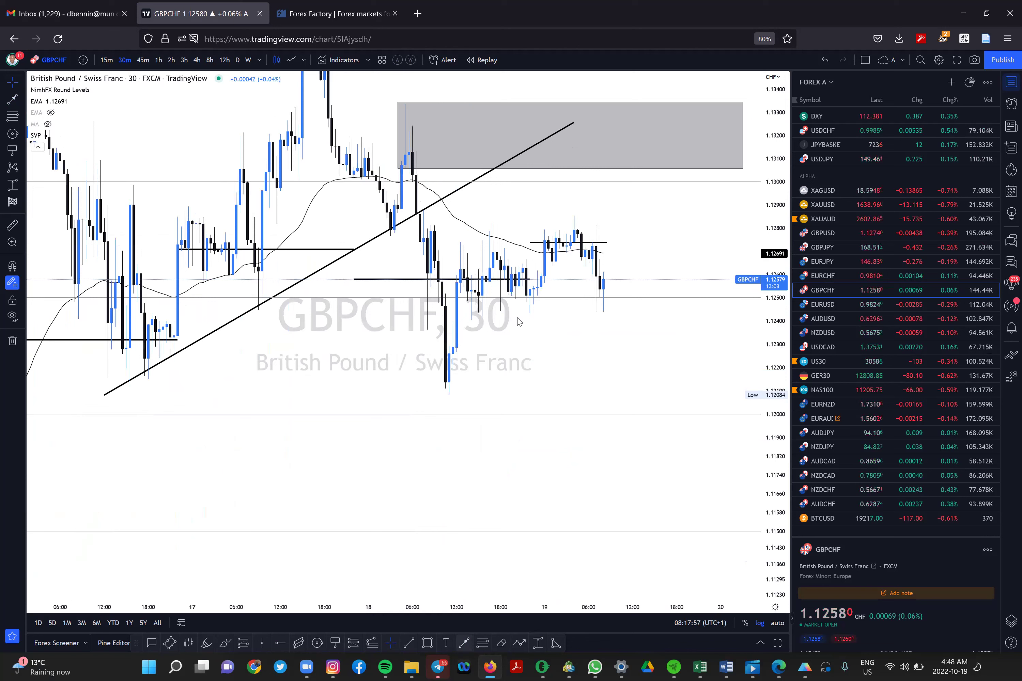
pyautogui.hotkey('alt', 'shift', 'r')
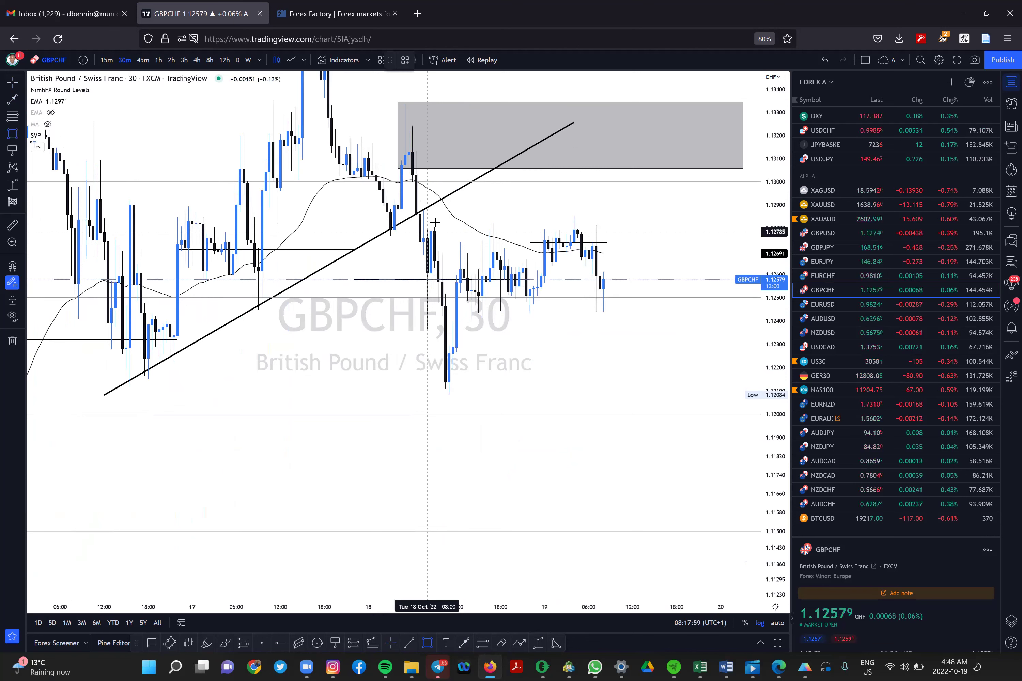
pyautogui.click(420, 220)
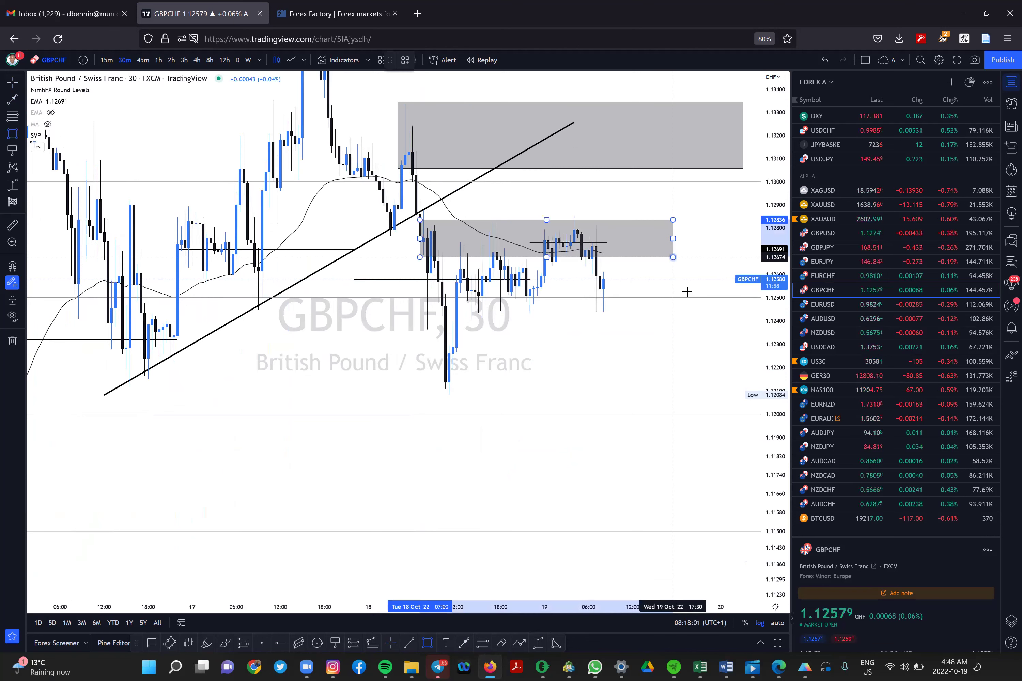
pyautogui.click(695, 292)
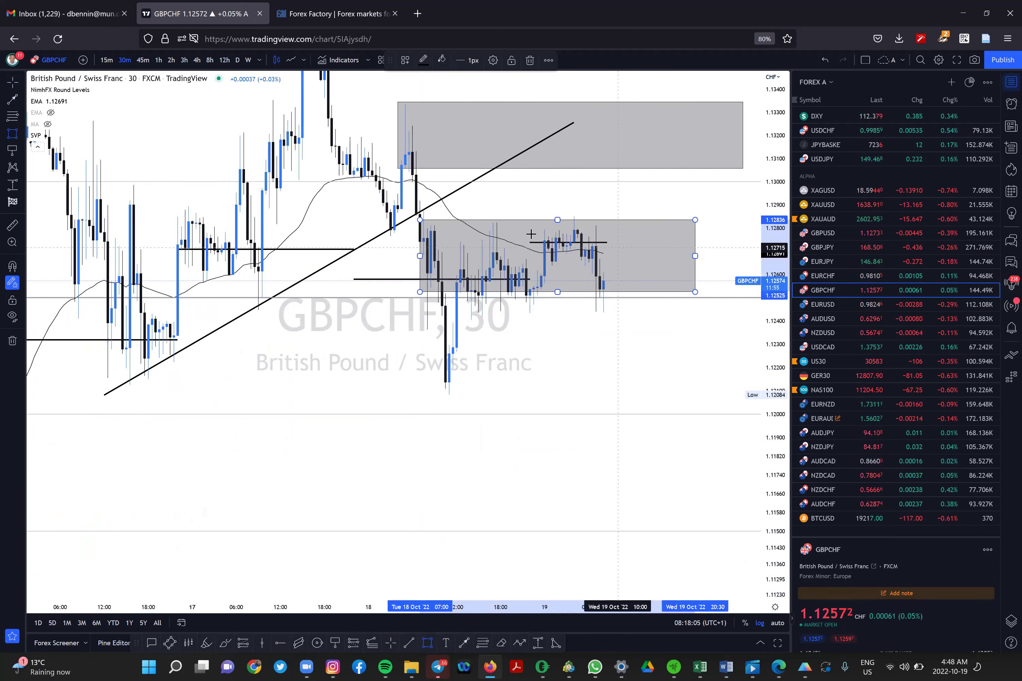
pyautogui.click(412, 298)
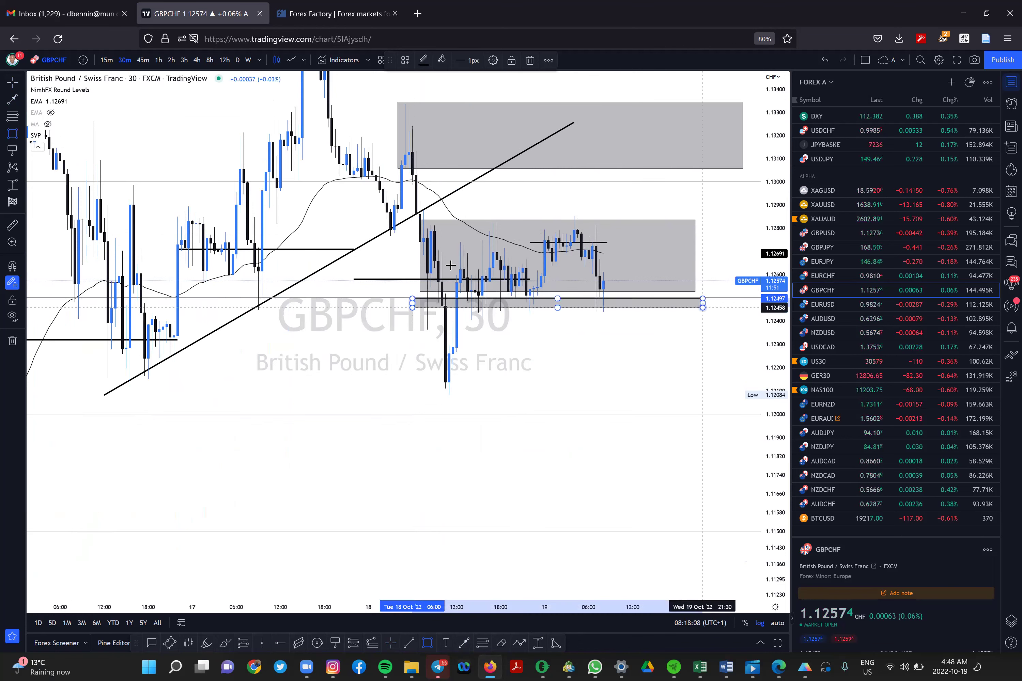
pyautogui.click(742, 303)
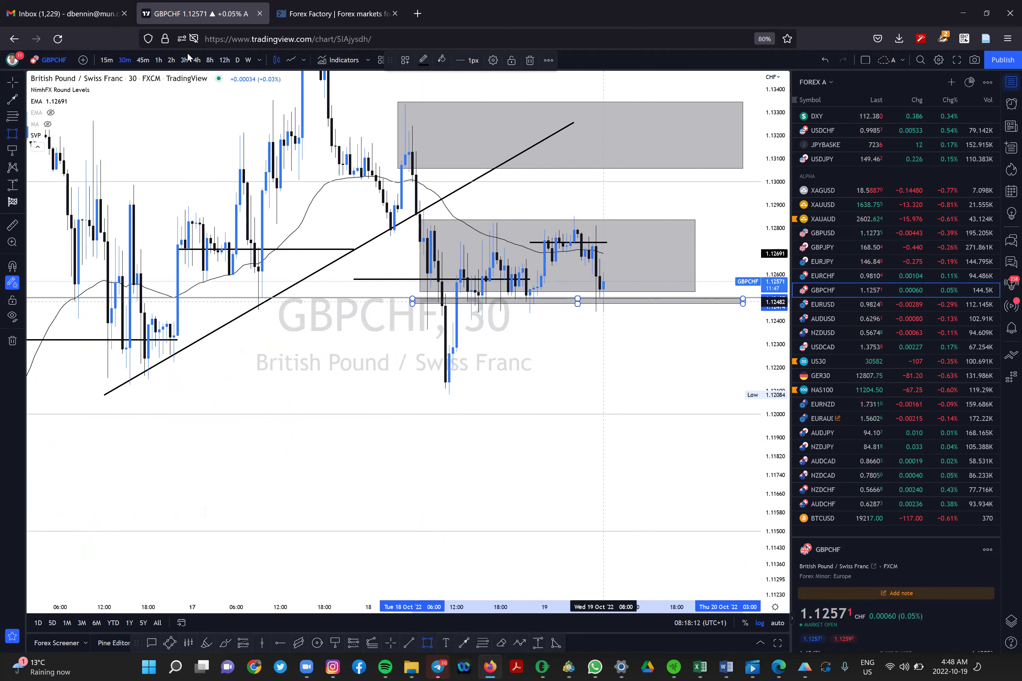
# Step: Switch GBPCHF to the 1-hour timeframe and draw an arrow from about 1.13494 down to 1.13131 inside the upper zone
pyautogui.click(159, 59)
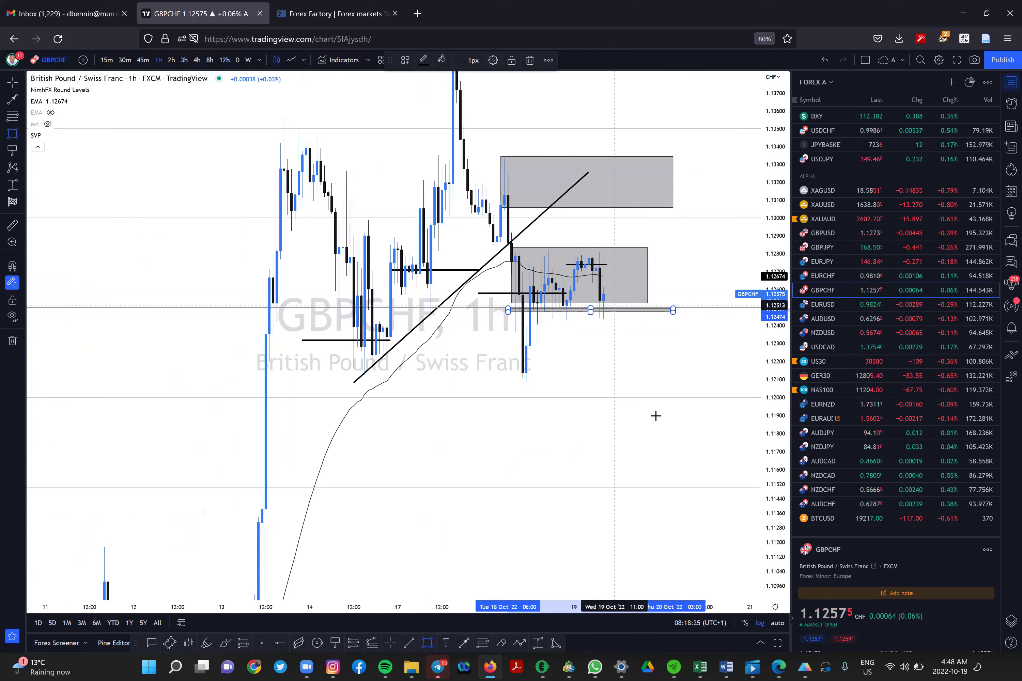
pyautogui.hotkey('alt', 't')
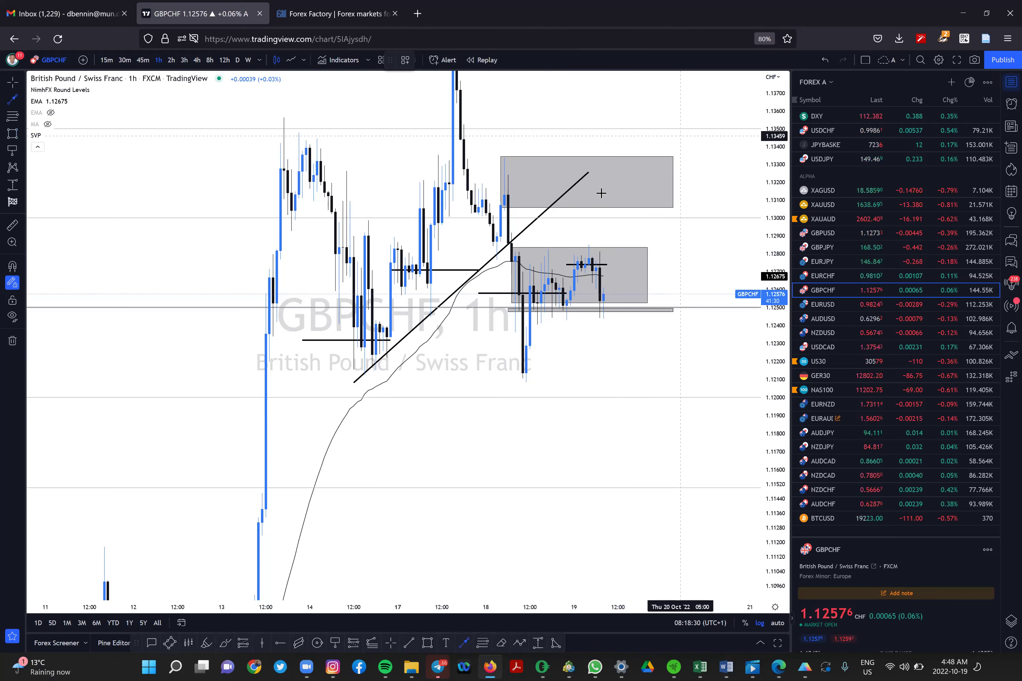
pyautogui.click(680, 130)
pyautogui.click(610, 195)
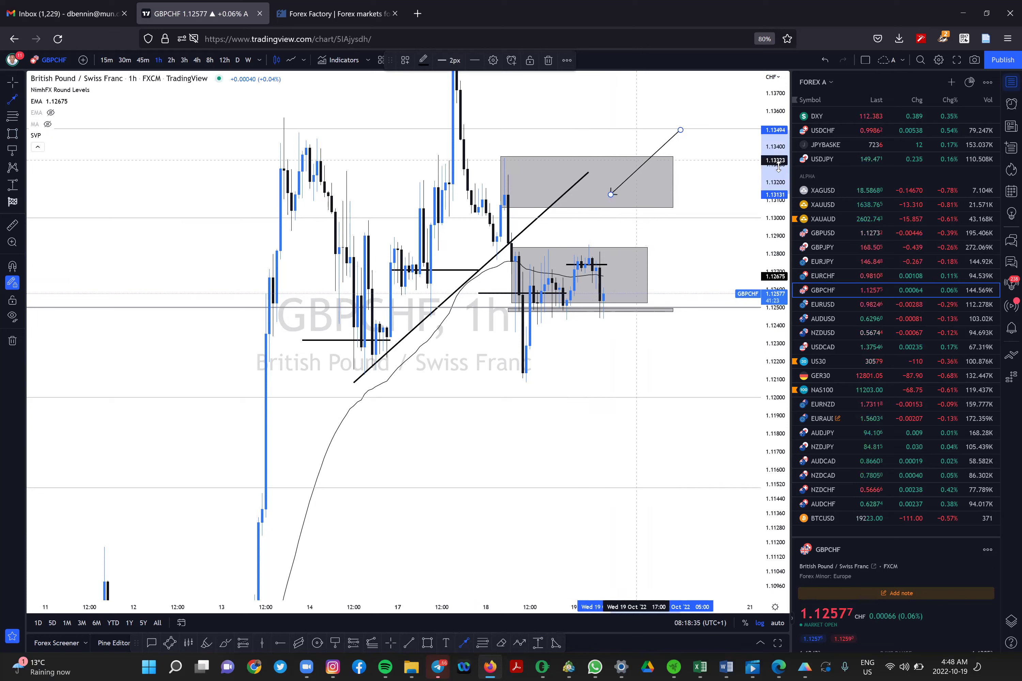
# Step: Draw a lower GBPCHF zone from about 1.10669 to 1.10464, spanning 13 October 03:00 to 20 October 23:00
pyautogui.moveTo(778, 166); pyautogui.dragTo(779, 321)
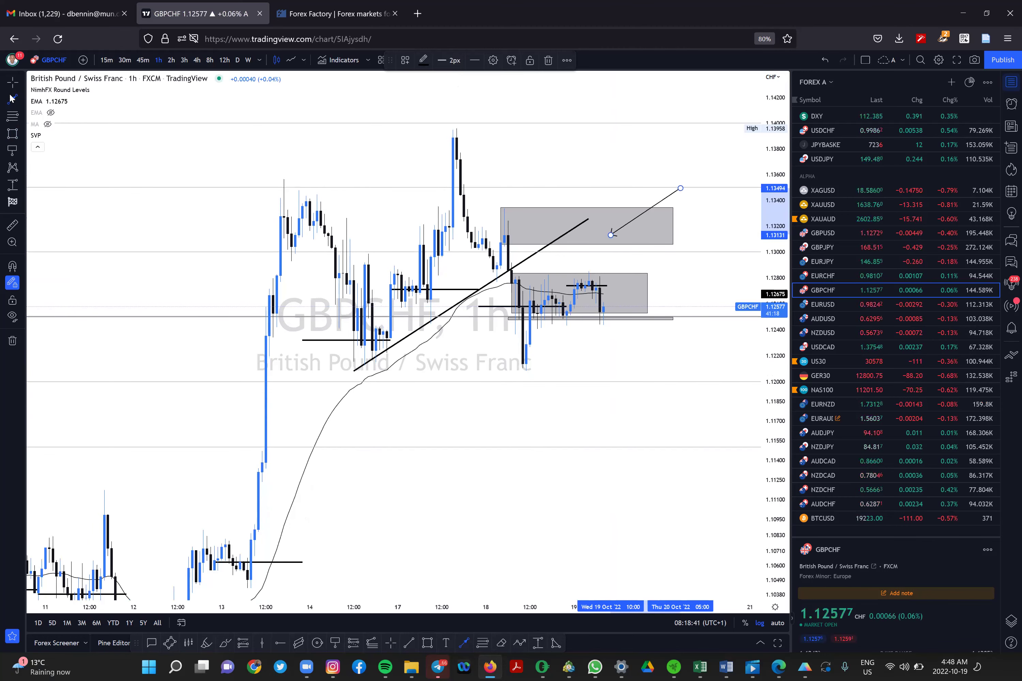
pyautogui.press('Escape')
pyautogui.moveTo(420, 360); pyautogui.dragTo(419, 344)
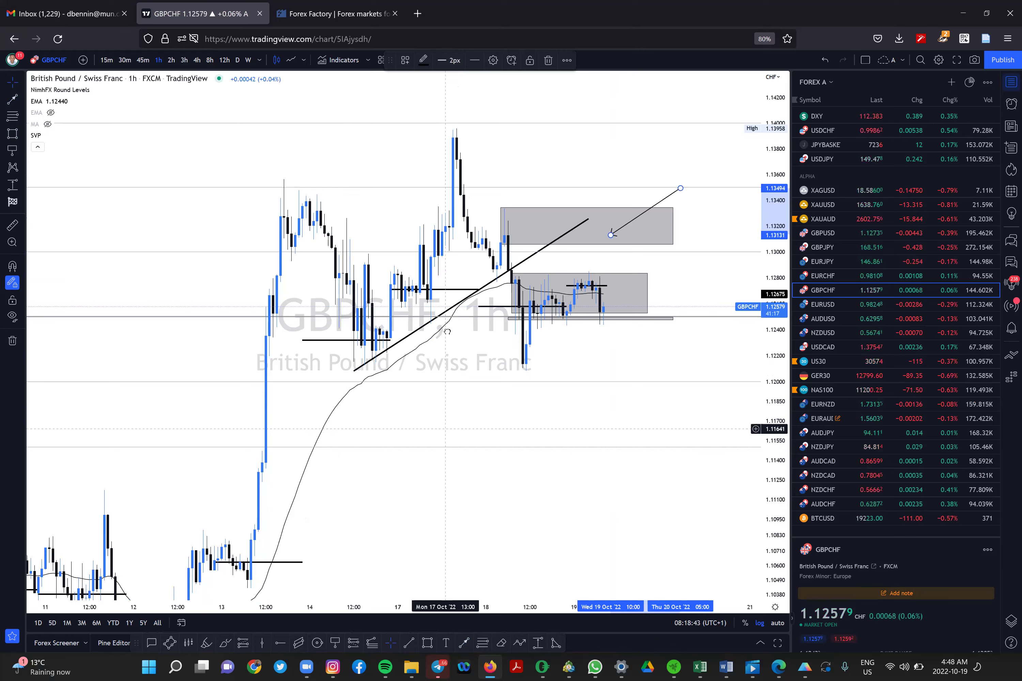
pyautogui.moveTo(609, 311); pyautogui.dragTo(617, 305)
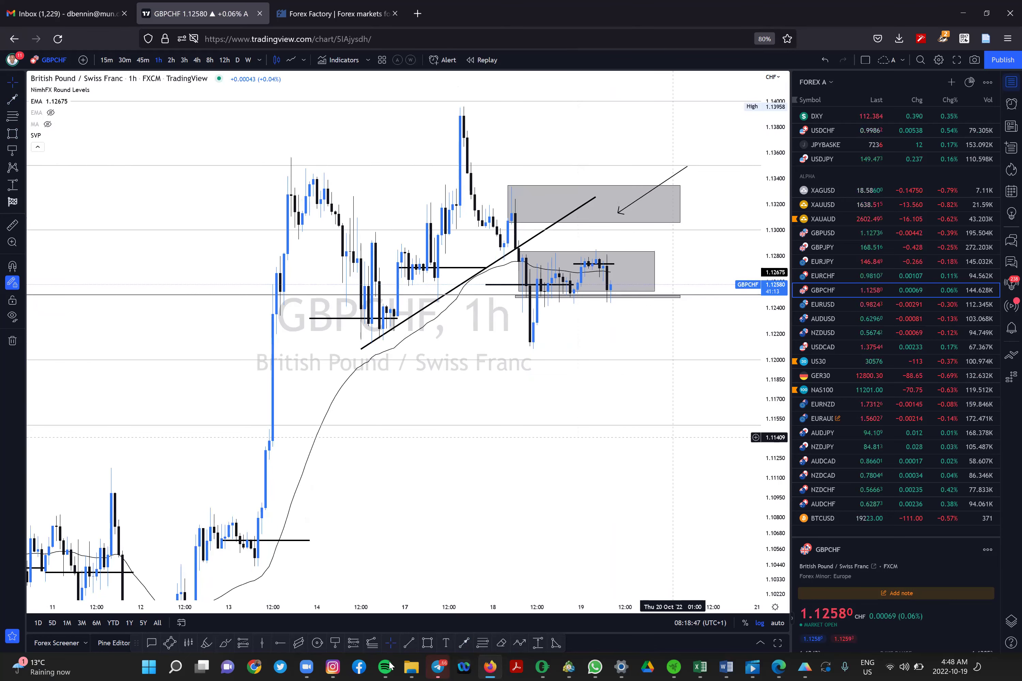
pyautogui.hotkey('alt', 'shift', 'r')
pyautogui.click(240, 534)
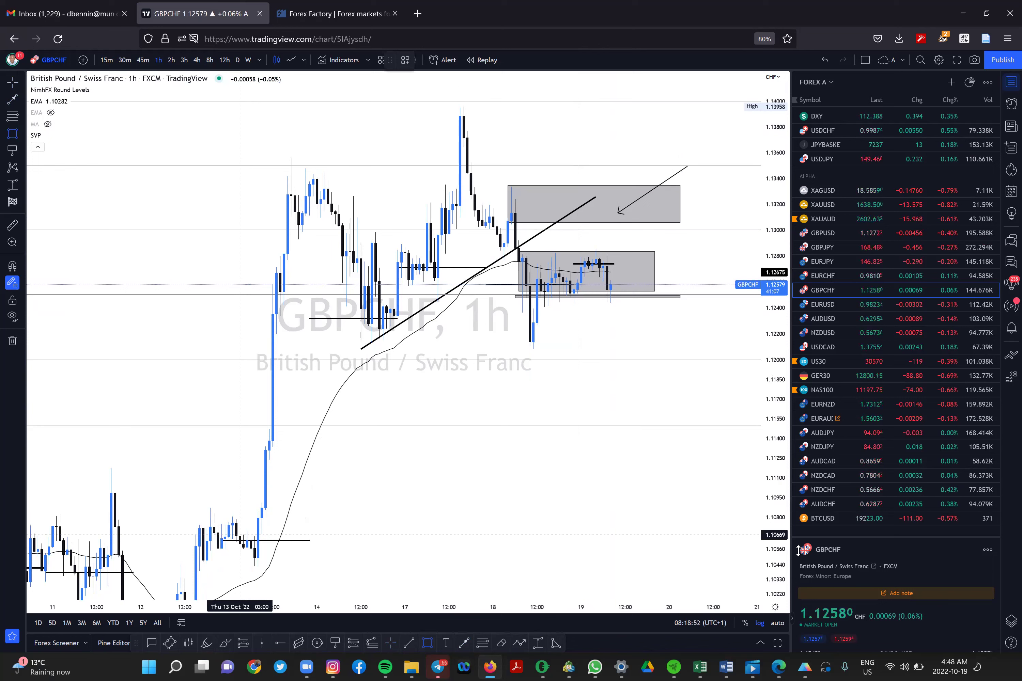
pyautogui.click(691, 591)
pyautogui.click(746, 557)
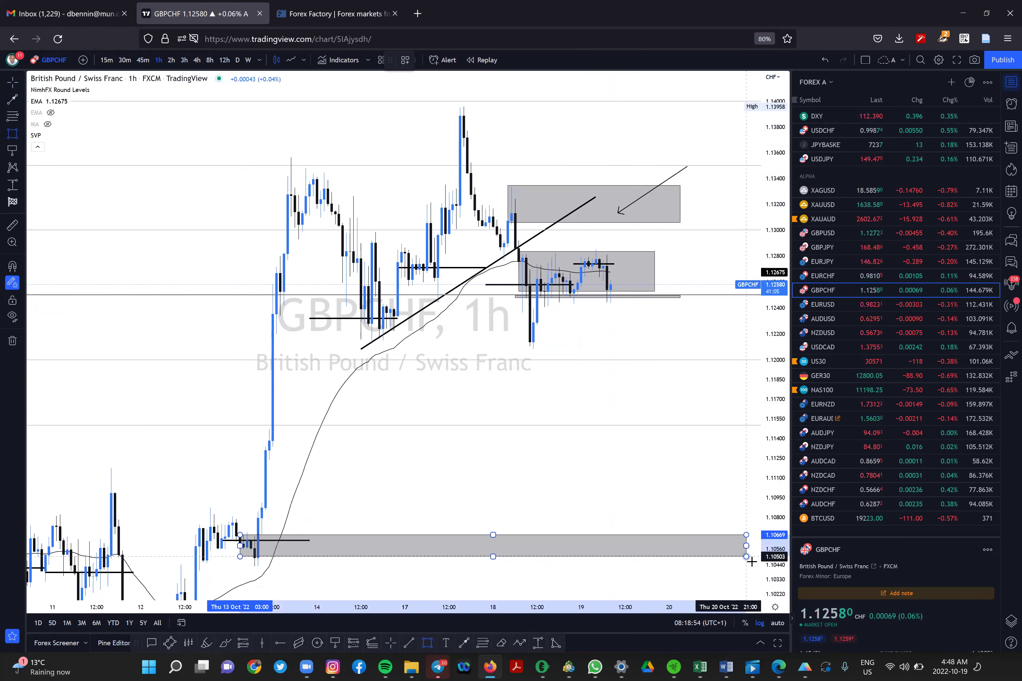
pyautogui.click(753, 562)
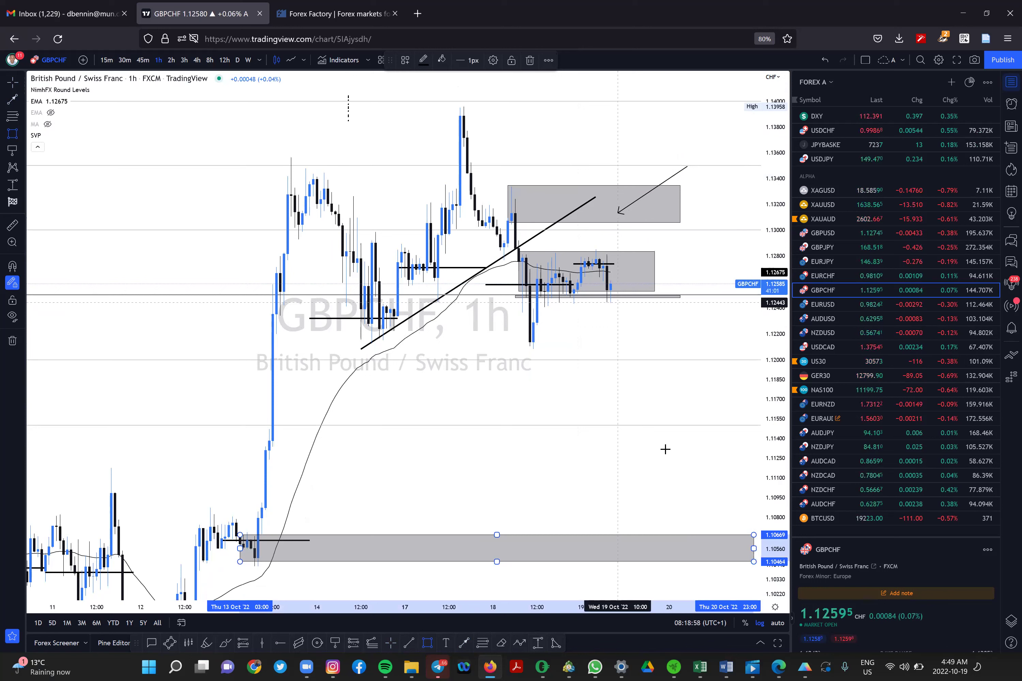
# Step: Shade the projected GBPCHF drop from about 1.12582 to 1.10658 and measure the price range from about 1.12629 to 1.10676
pyautogui.click(688, 534)
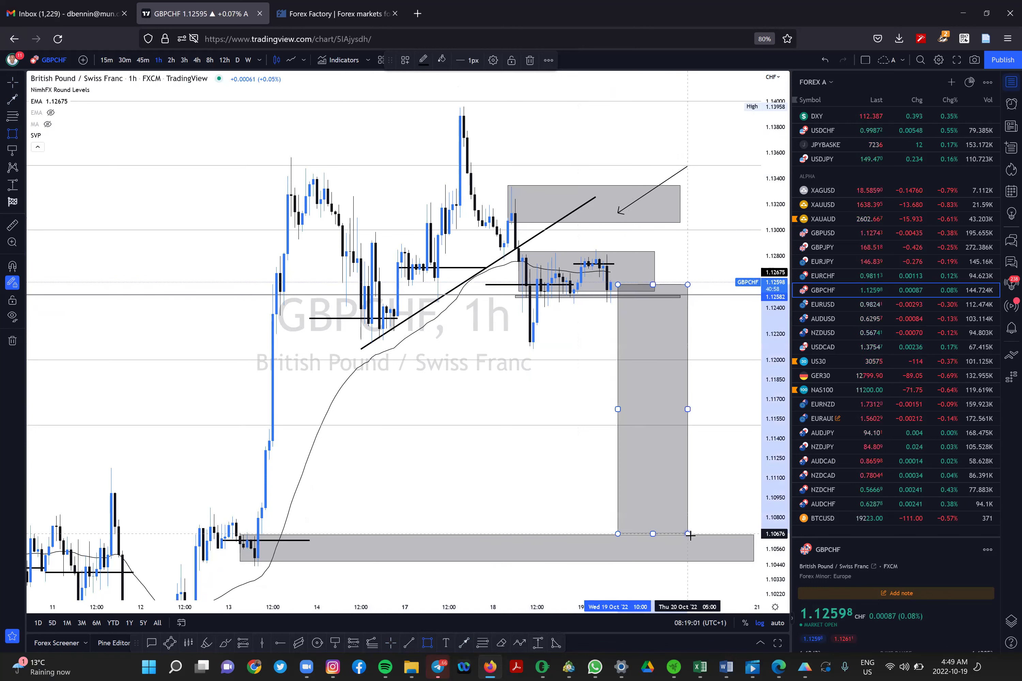
pyautogui.click(690, 535)
pyautogui.click(538, 644)
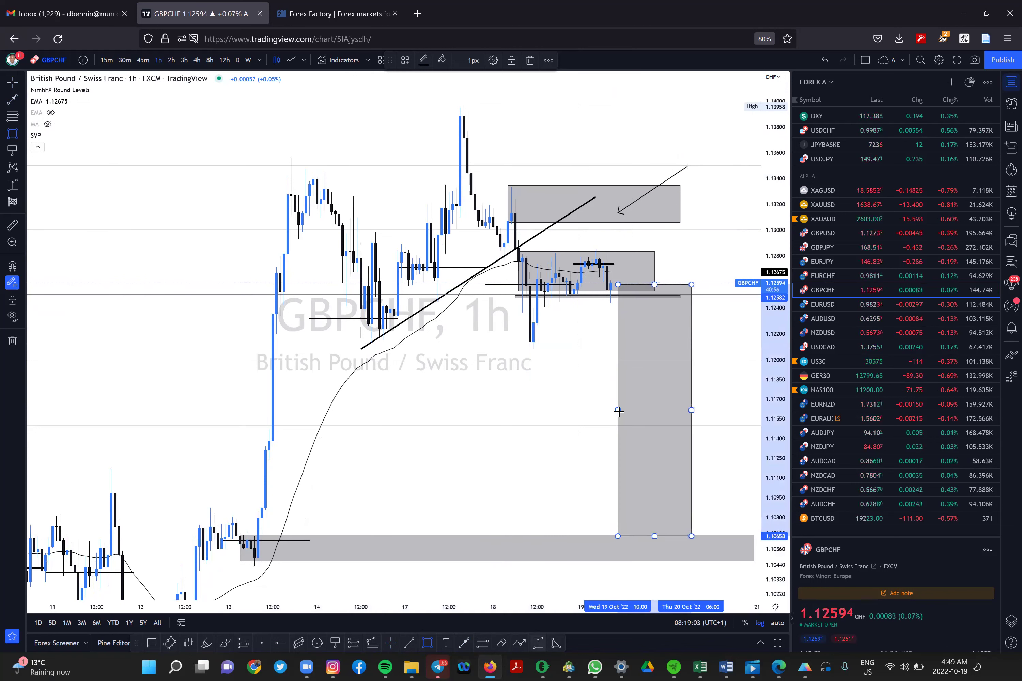
pyautogui.click(606, 277)
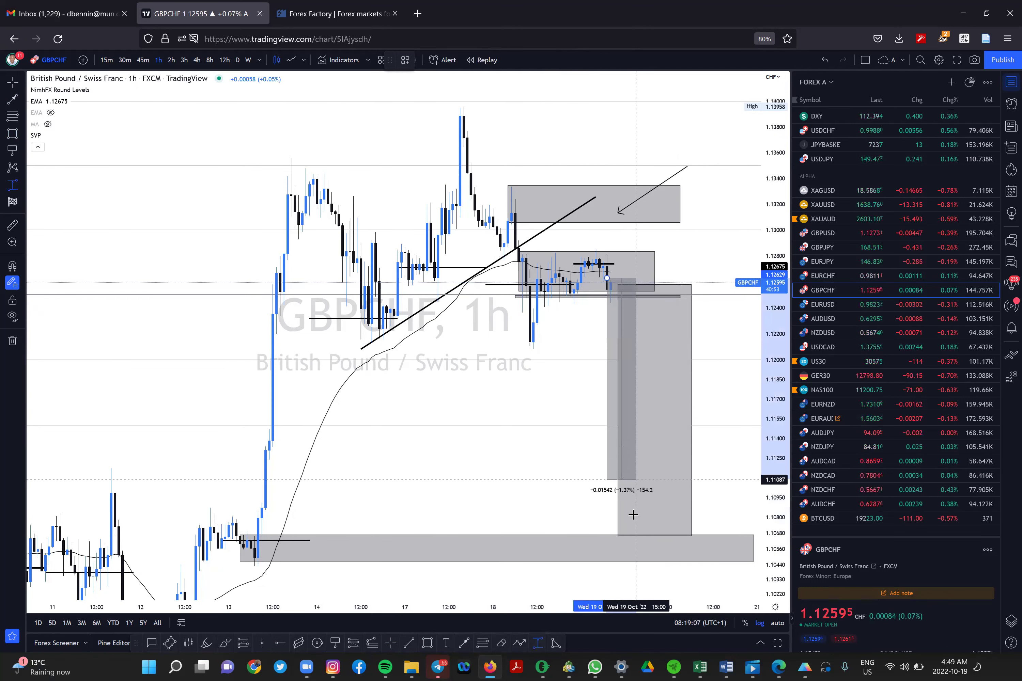
pyautogui.click(655, 532)
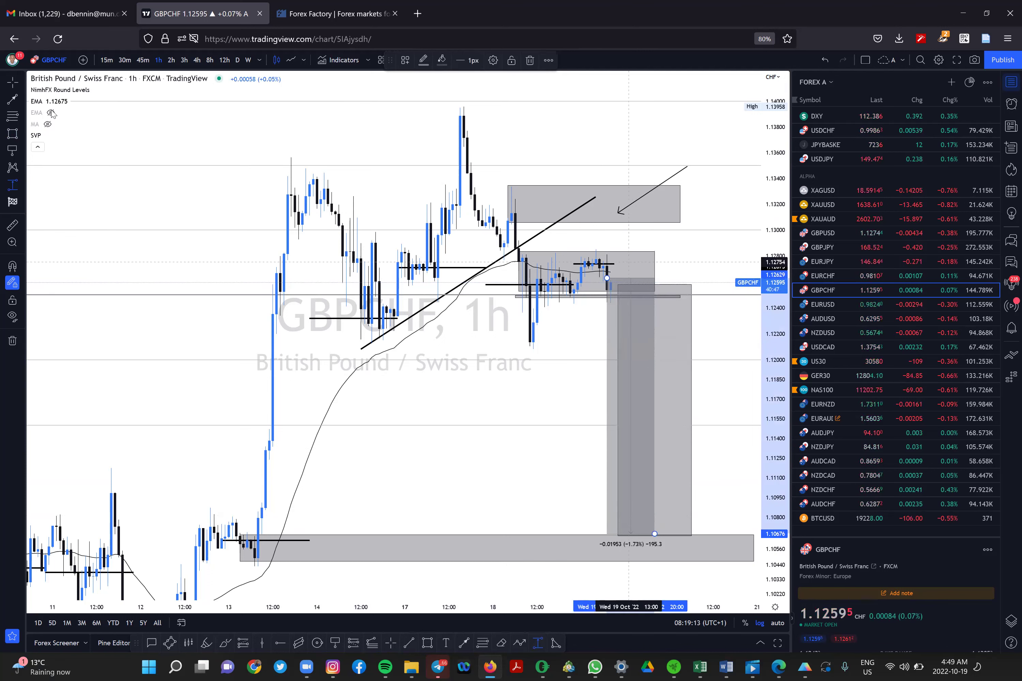
# Step: Project GBPCHF with arrows from the latest candle up to about 1.13220 at 19 October 15:00, then down to about 1.10607 at 20 October 13:00
pyautogui.click(13, 98)
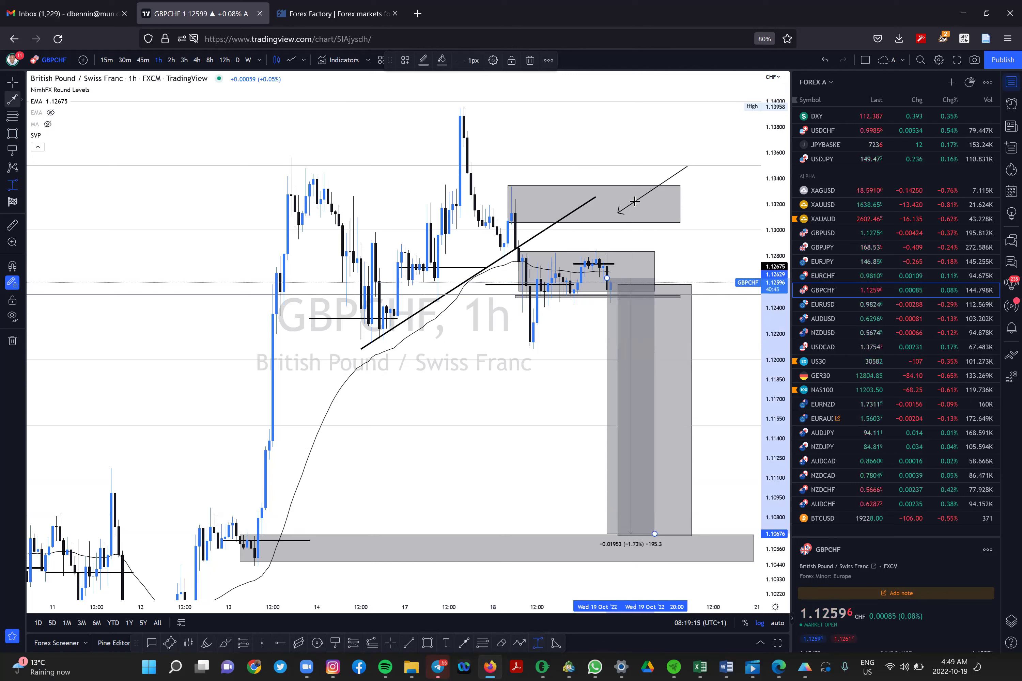
pyautogui.click(606, 274)
pyautogui.click(636, 201)
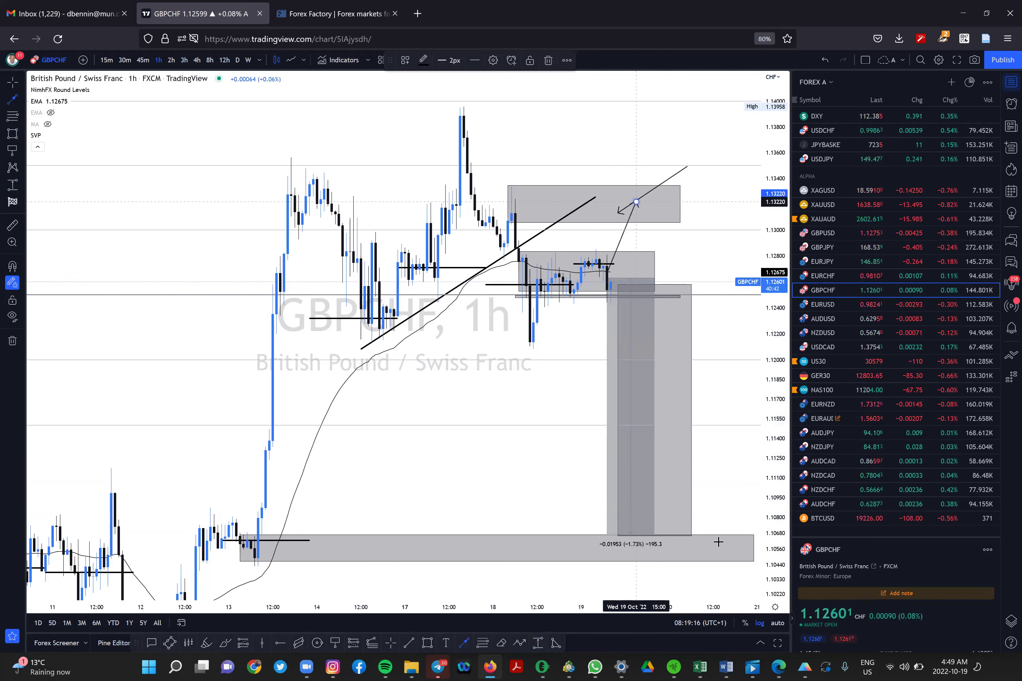
pyautogui.click(717, 543)
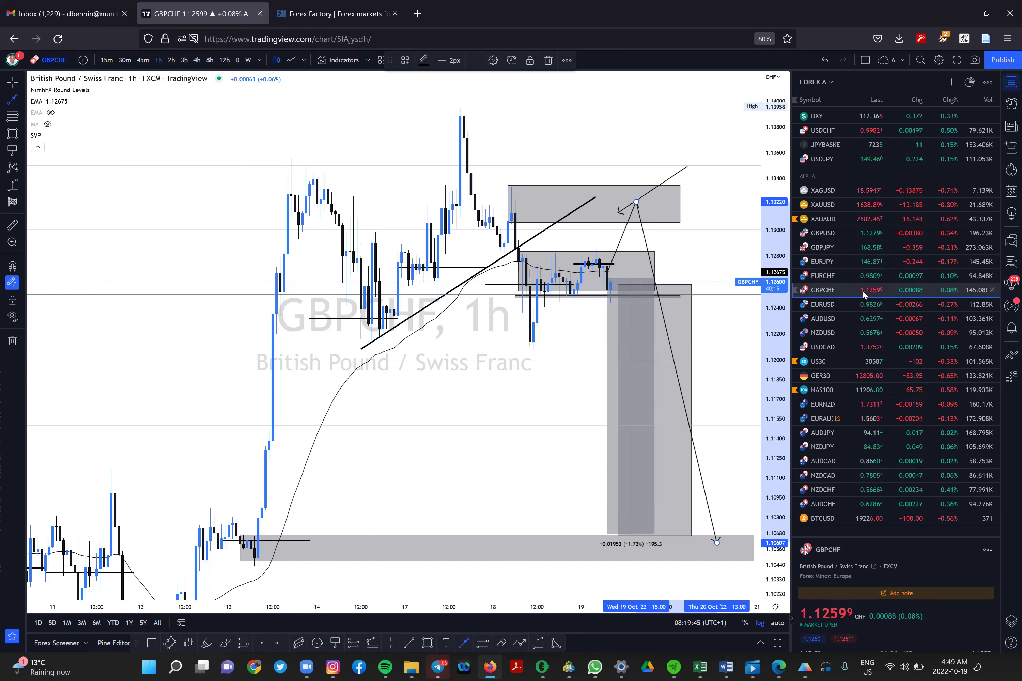
# Step: Open the EURUSD chart and draw arrows from about 0.98226 up to 0.98571 and down to about 0.97492 at 19 October 22:00
pyautogui.click(846, 307)
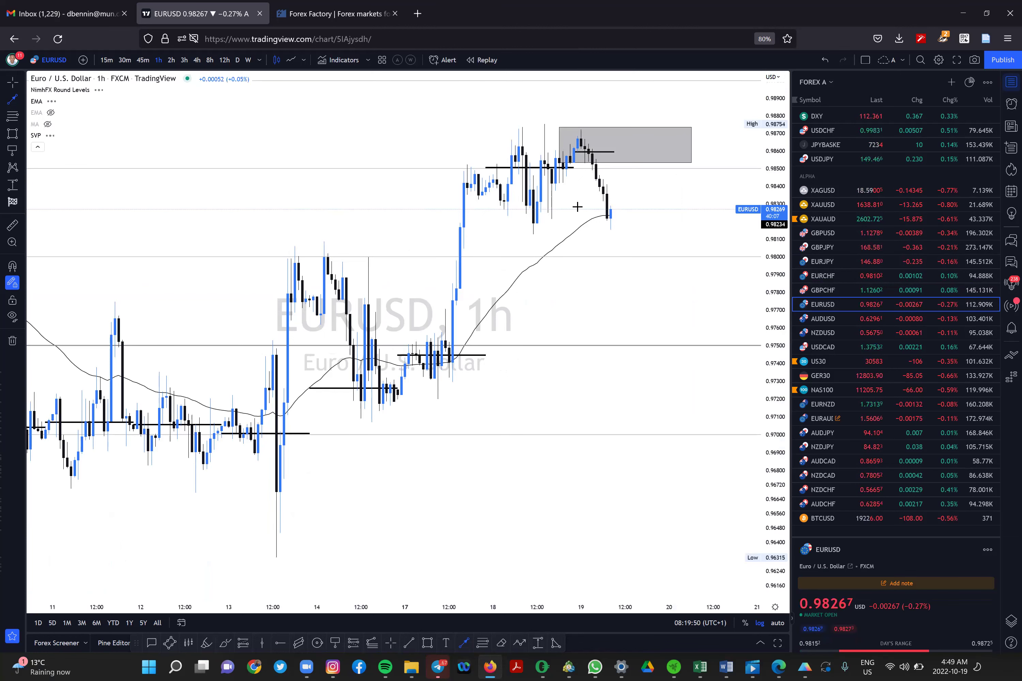
pyautogui.scroll(2, 576, 207)
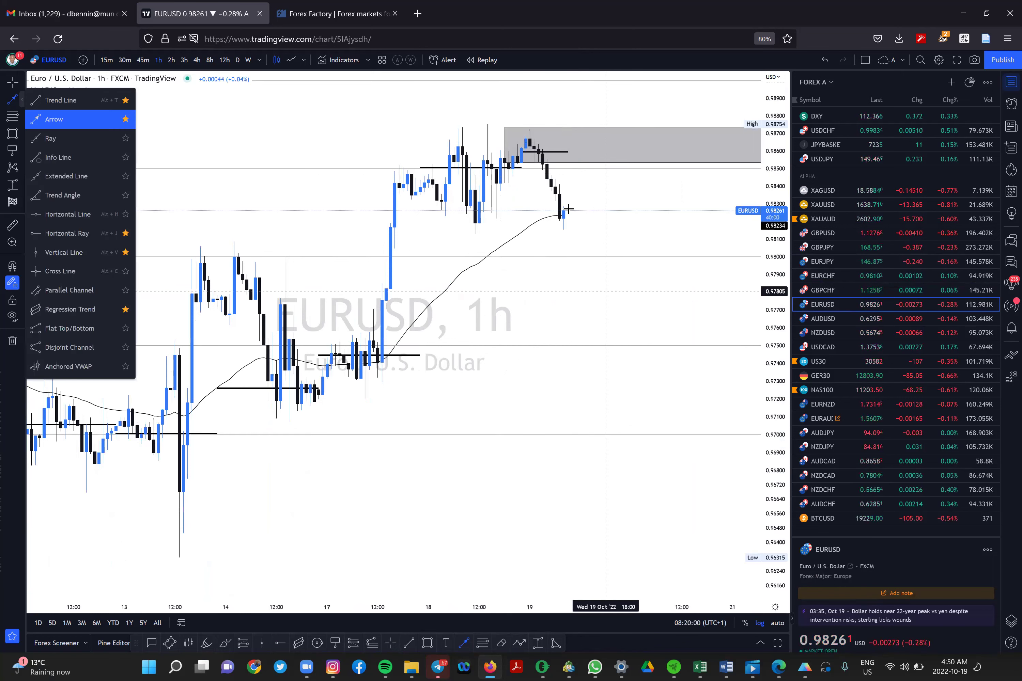
pyautogui.click(596, 156)
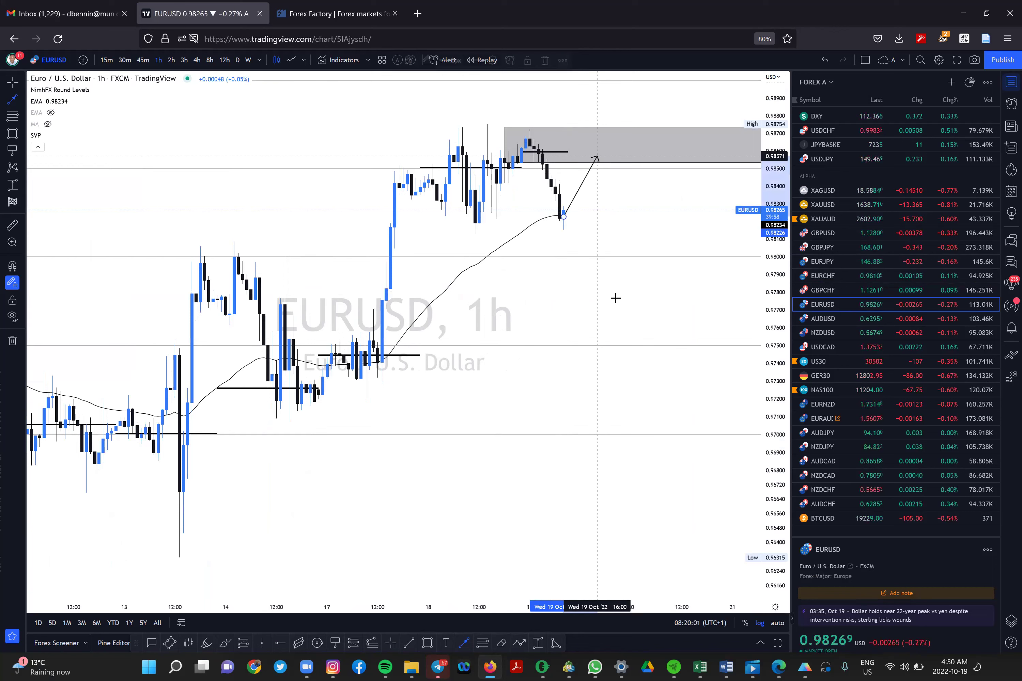
pyautogui.doubleClick(623, 347)
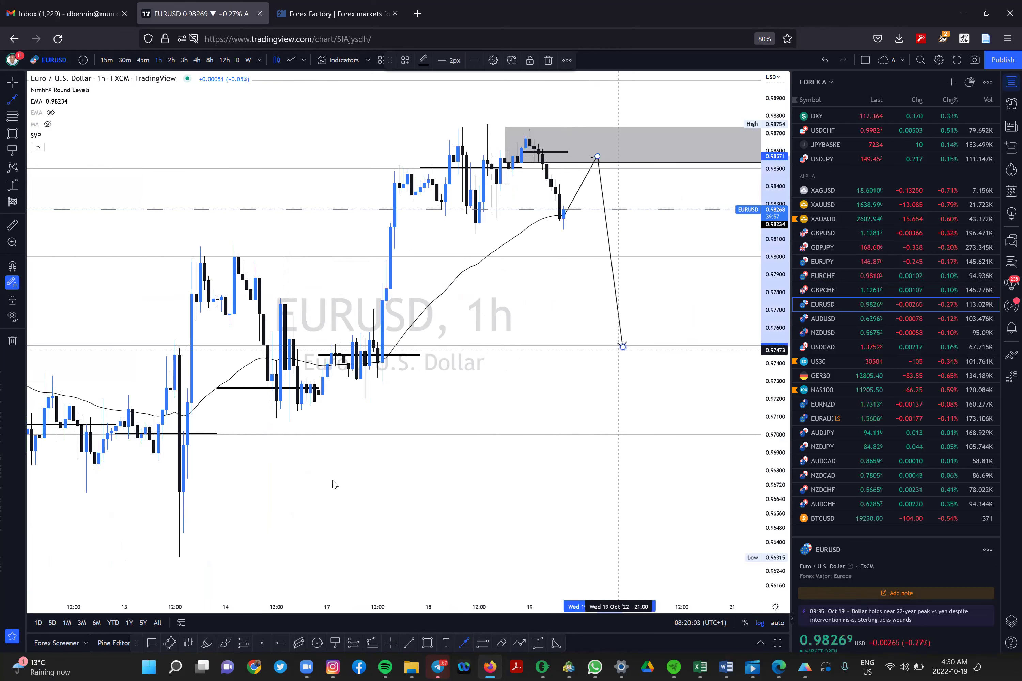
# Step: Measure the projected EURUSD drop with a price range from about 0.98588 to 0.97510, spanning 19 October 17:00 to 20 October 11:00
pyautogui.click(537, 643)
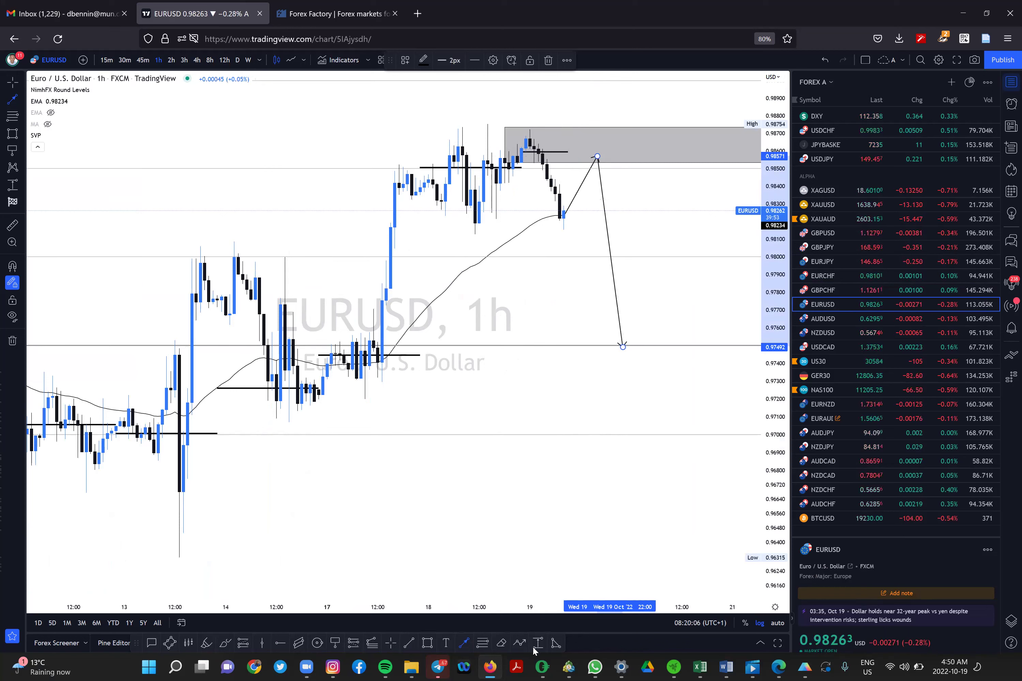
pyautogui.click(602, 153)
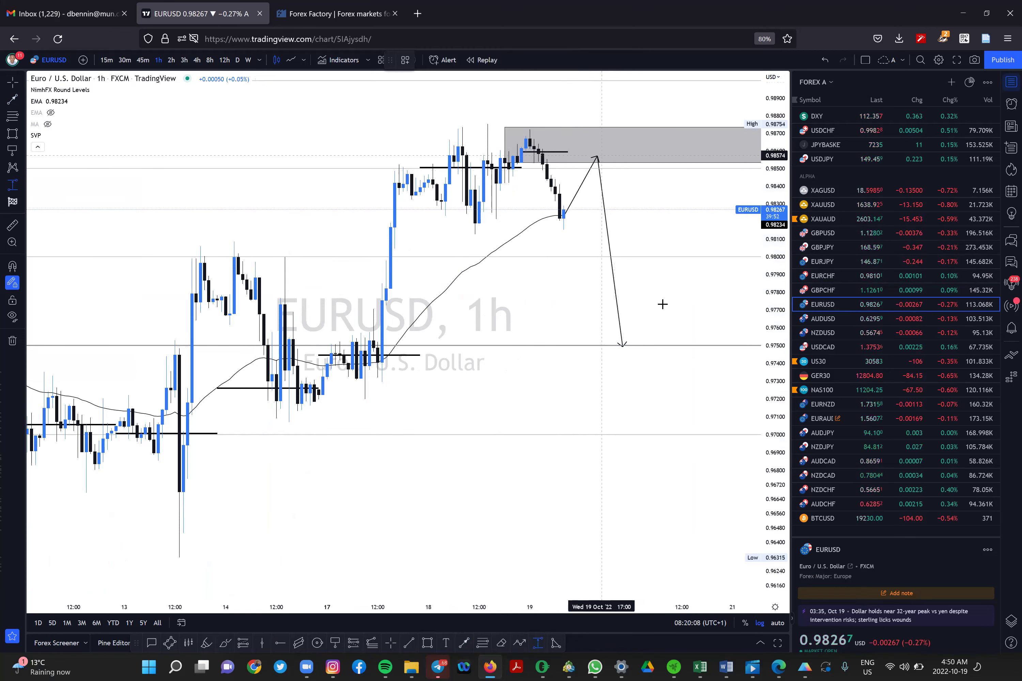
pyautogui.click(678, 344)
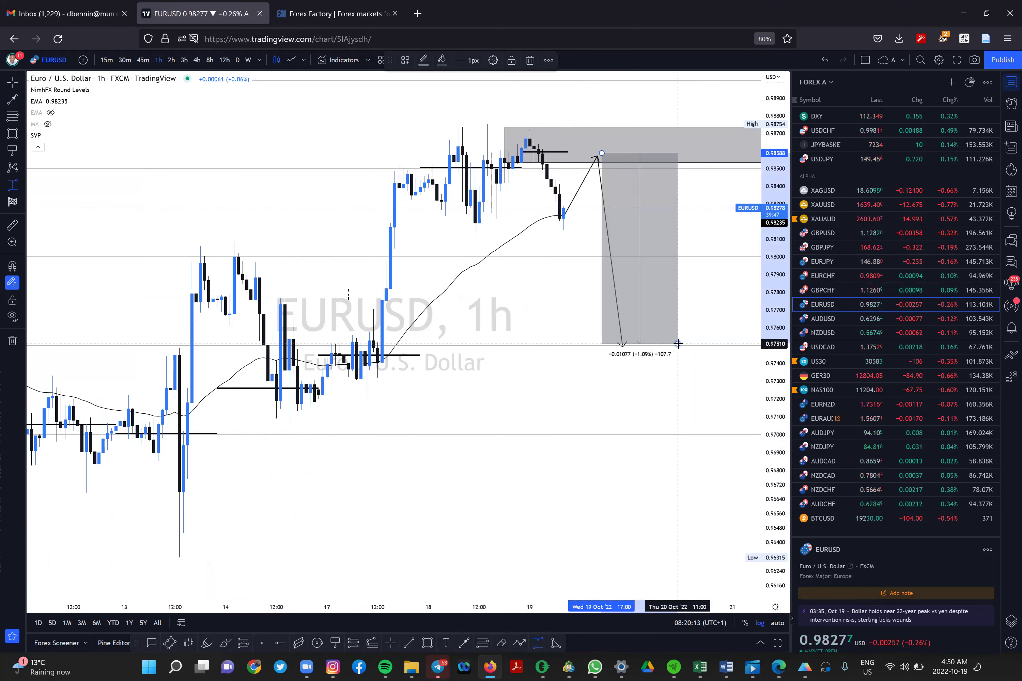
# Step: Open the AUDUSD chart and examine recent price action around the existing upper zone on the 4-hour timeframe
pyautogui.click(837, 324)
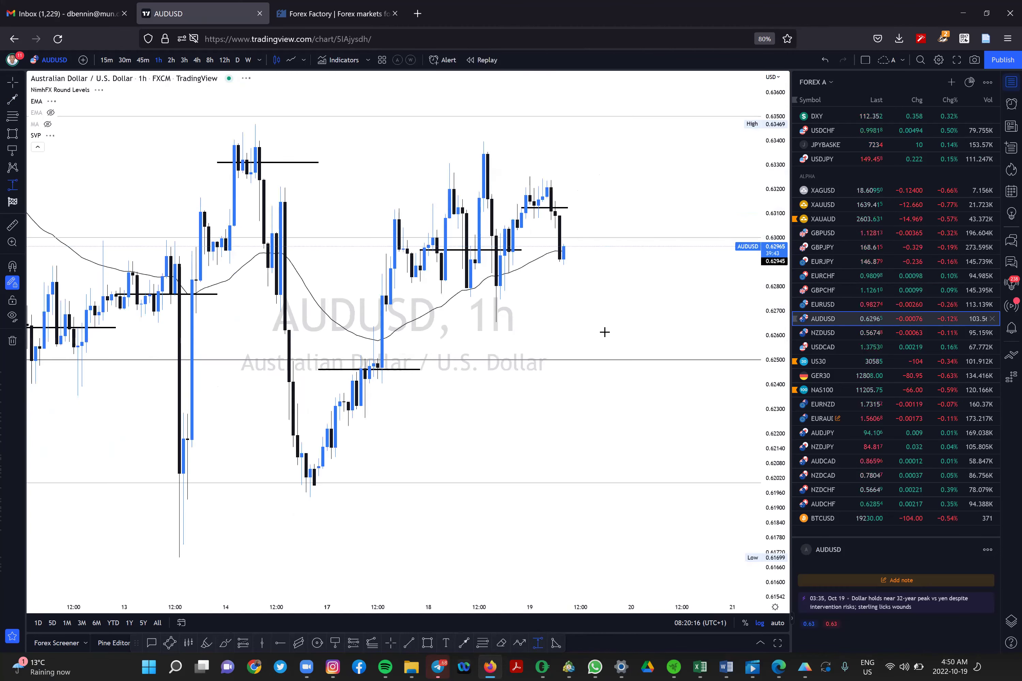
pyautogui.scroll(1, 455, 283)
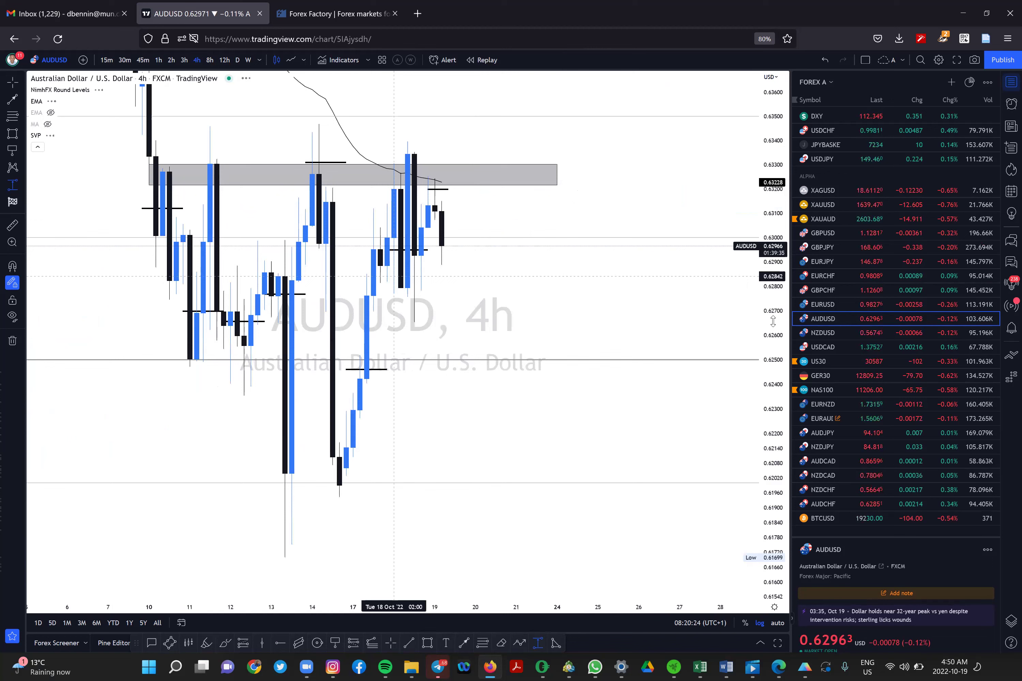
pyautogui.scroll(-2, 773, 323)
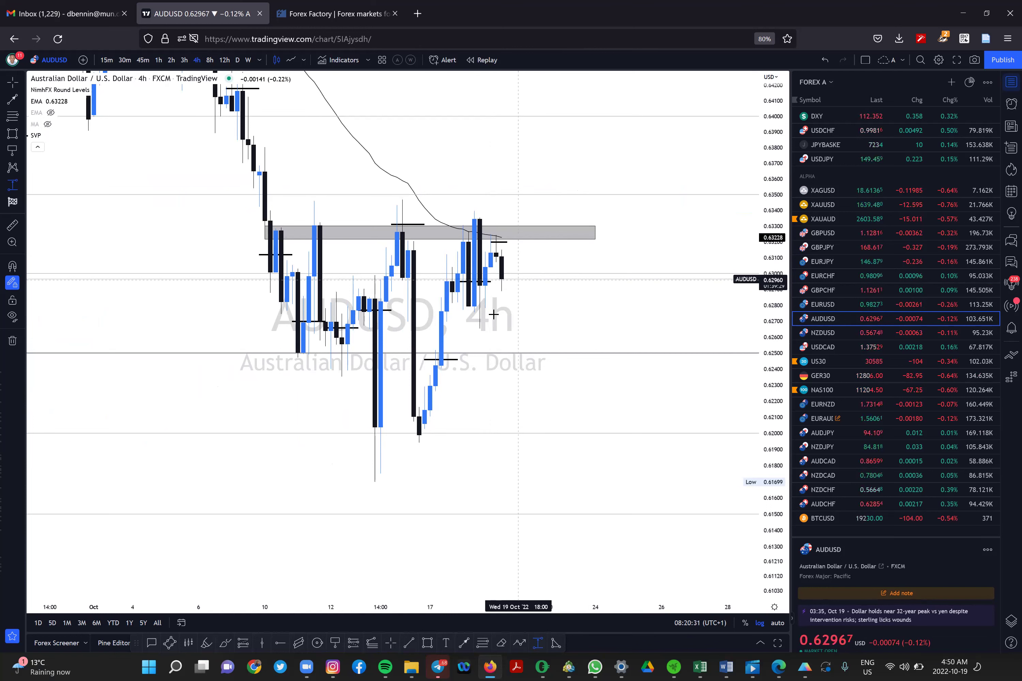
pyautogui.scroll(1, 596, 332)
pyautogui.click(596, 332)
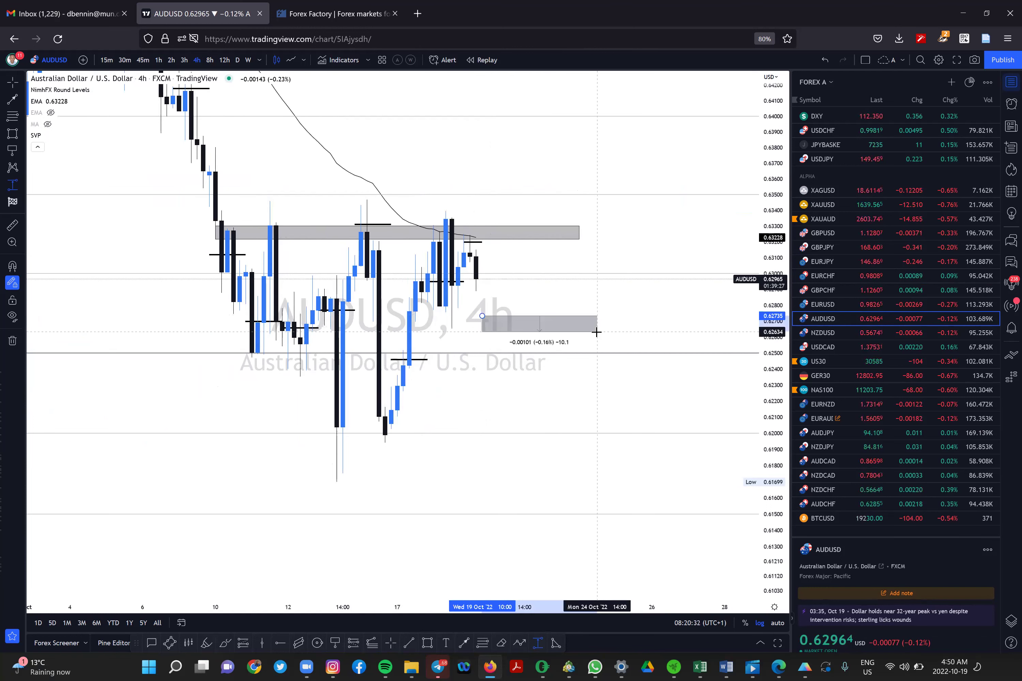
pyautogui.press('Escape')
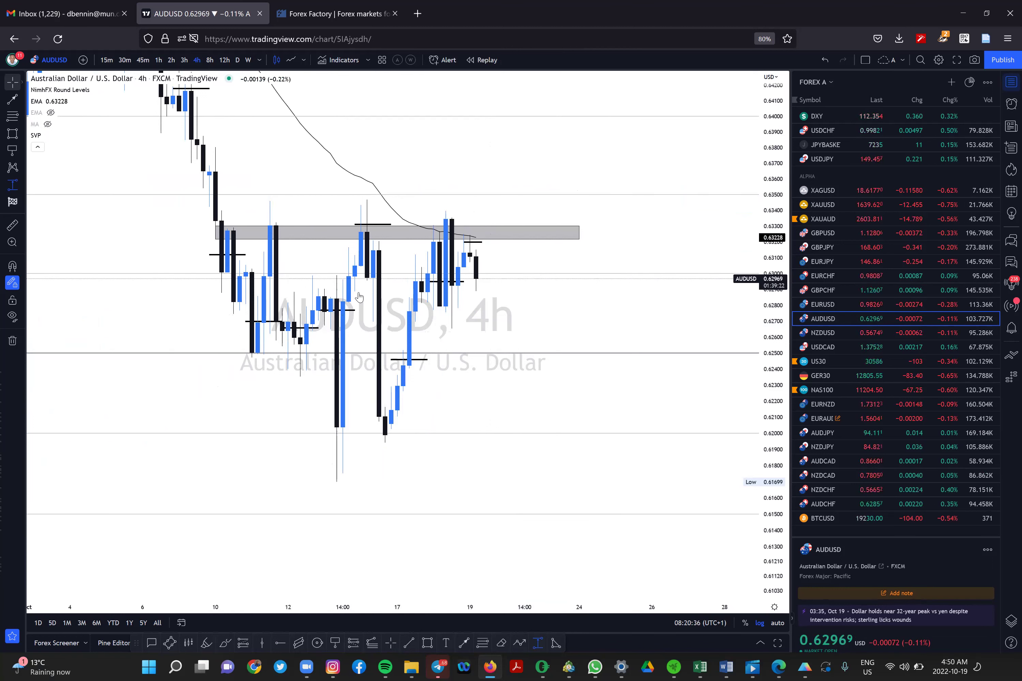
pyautogui.moveTo(469, 306); pyautogui.dragTo(521, 310)
pyautogui.scroll(2, 483, 258)
pyautogui.moveTo(482, 255)
pyautogui.mouseDown()
pyautogui.moveTo(492, 283)
pyautogui.moveTo(489, 270)
pyautogui.mouseUp()
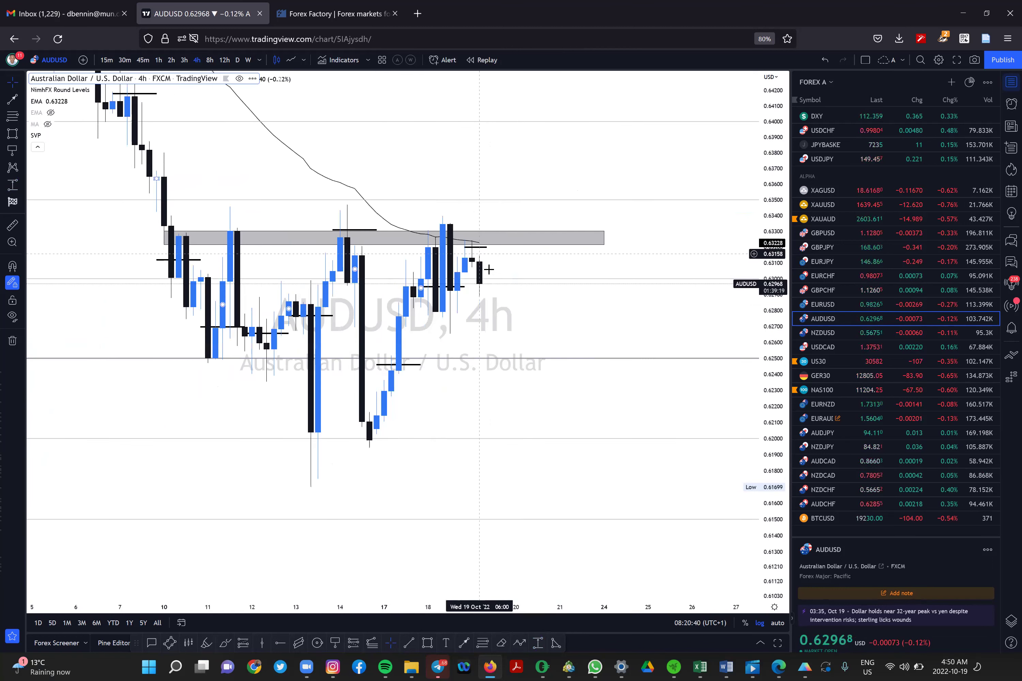
# Step: Switch AUDUSD to the 1-hour timeframe and draw a zone from about 0.63257 to 0.63158, spanning 19 October 02:00 to 20 October 22:00
pyautogui.click(159, 60)
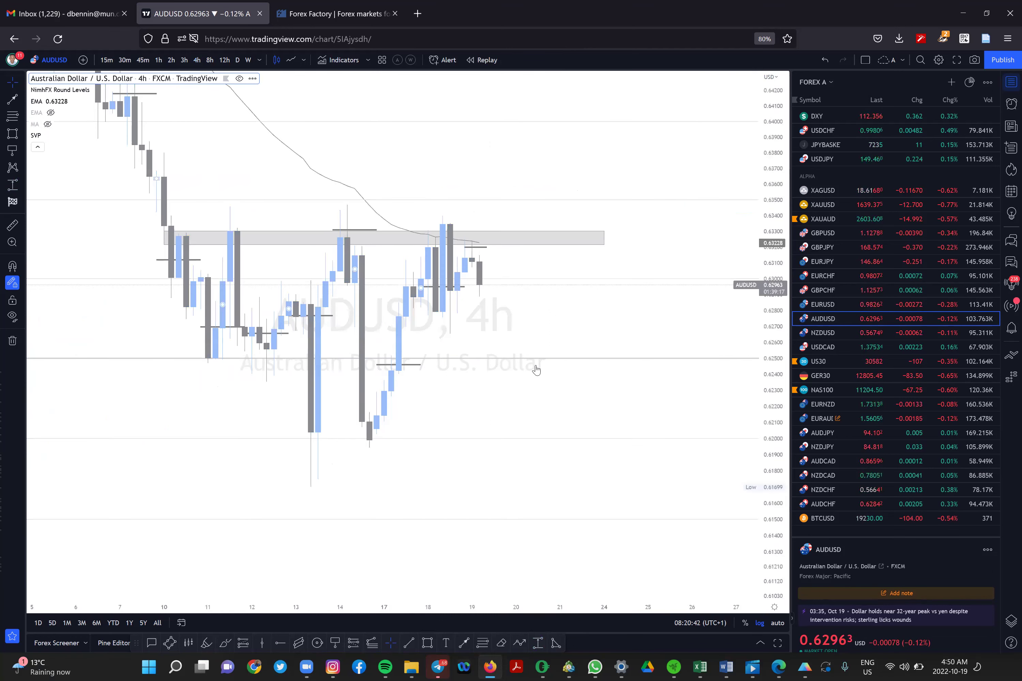
pyautogui.scroll(-2, 538, 362)
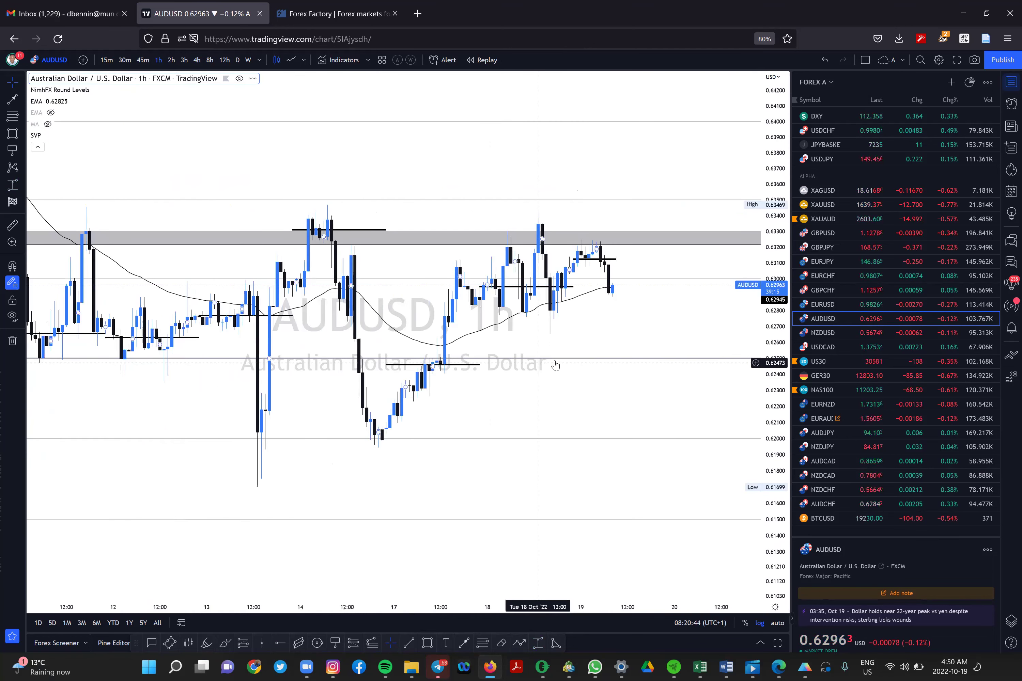
pyautogui.scroll(-1, 555, 365)
pyautogui.scroll(-1, 607, 315)
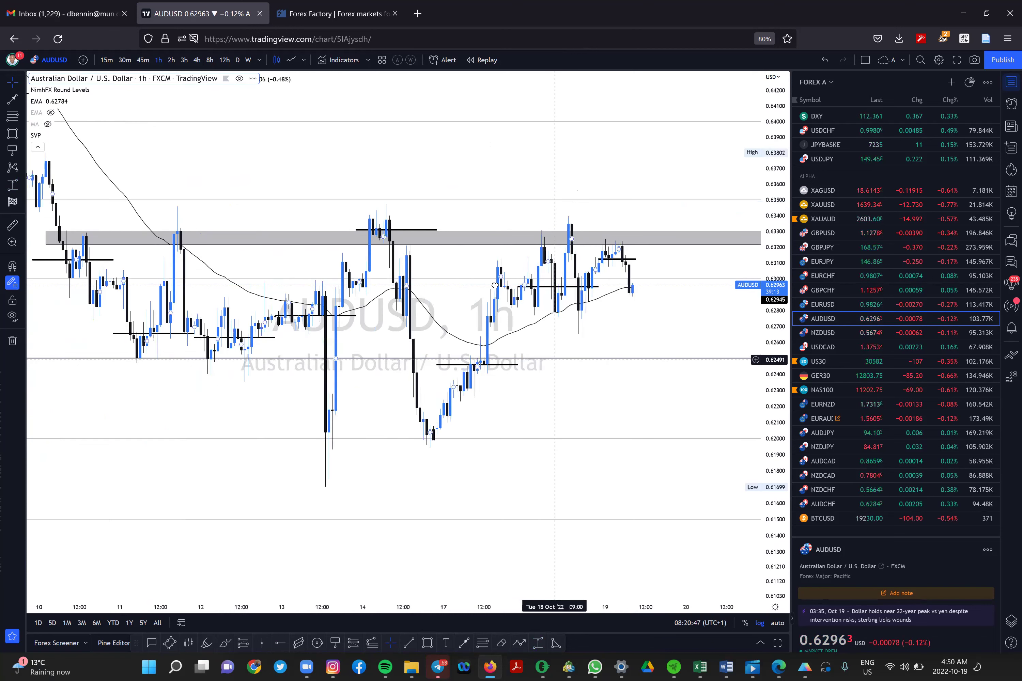
pyautogui.moveTo(523, 294); pyautogui.dragTo(495, 286)
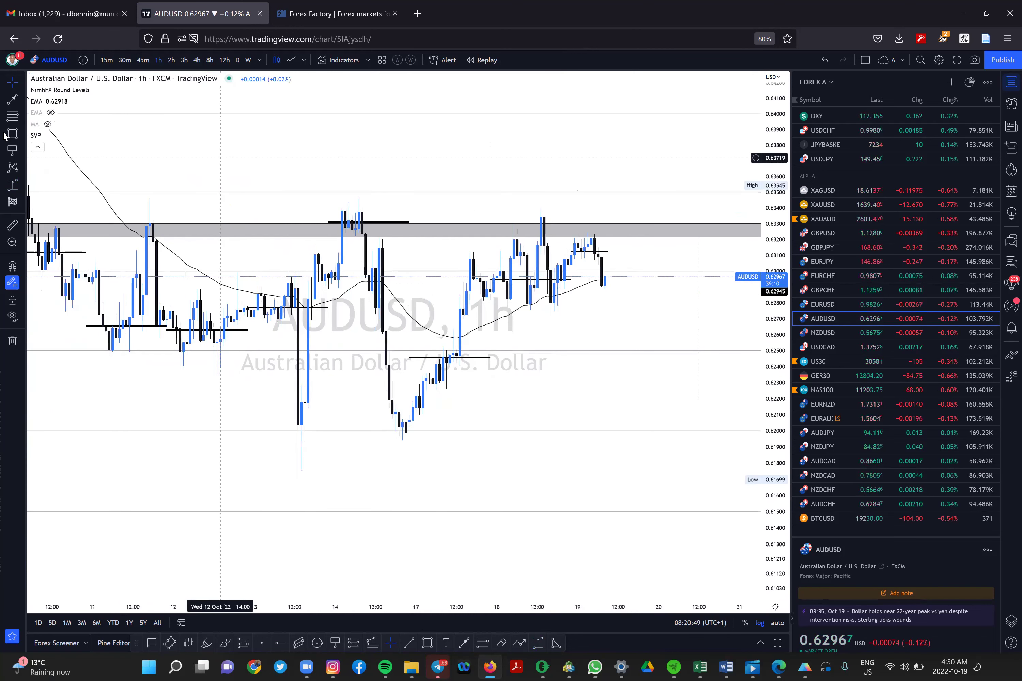
pyautogui.click(9, 134)
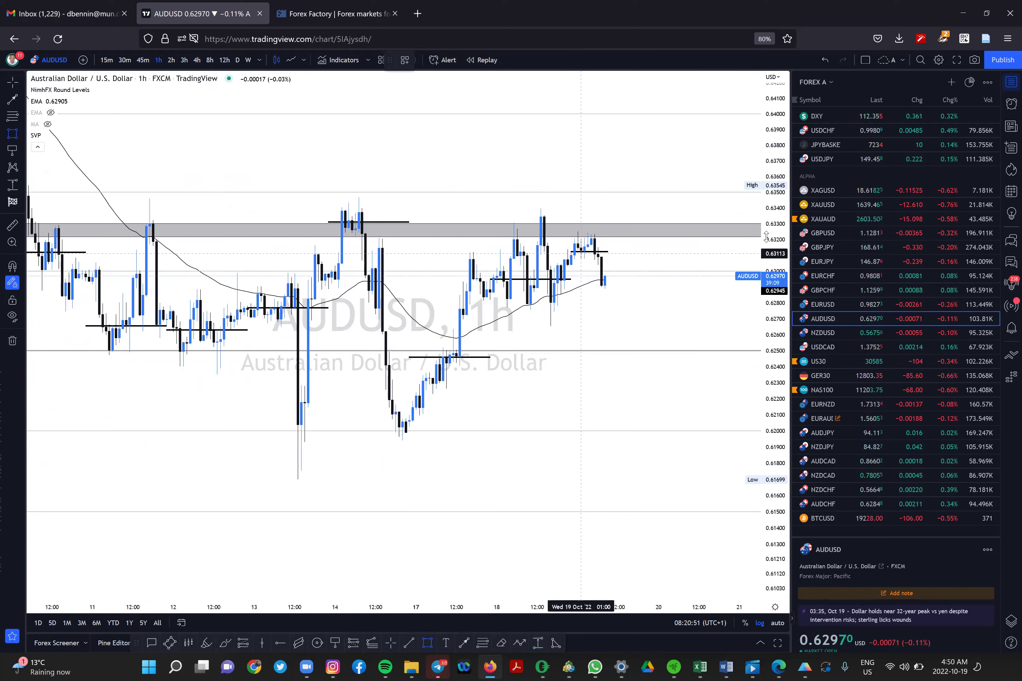
pyautogui.click(682, 233)
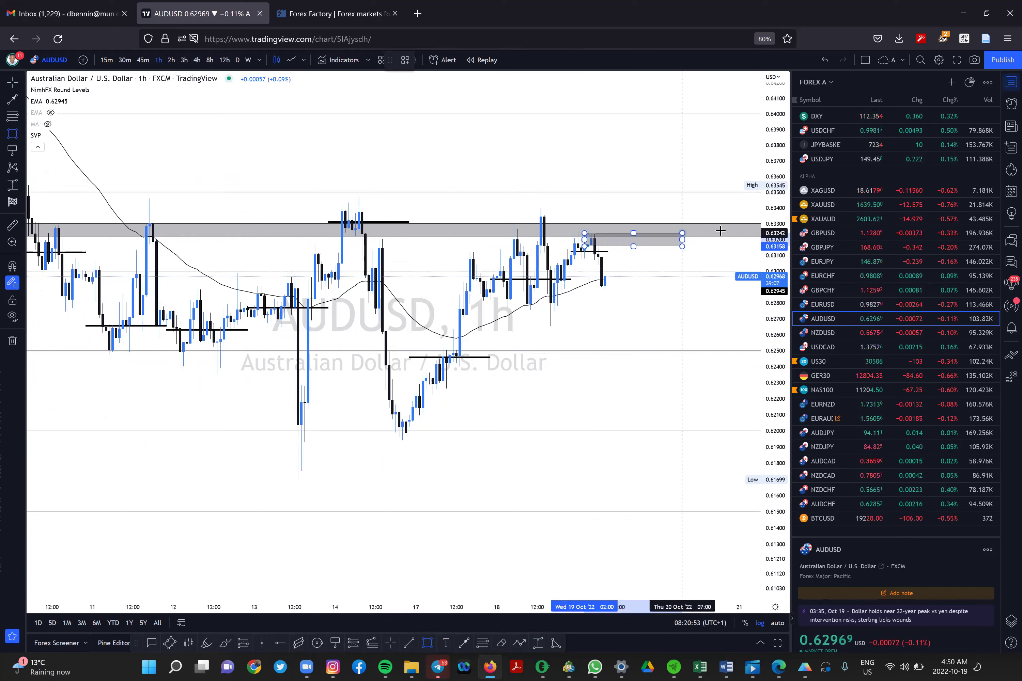
pyautogui.click(733, 231)
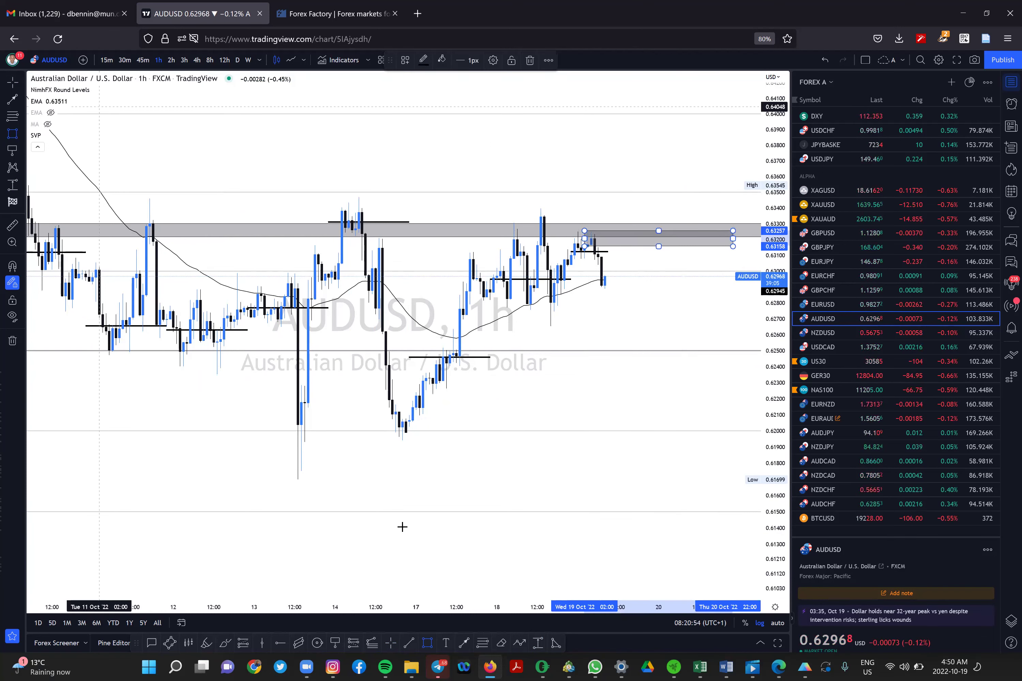
# Step: Project AUDUSD with arrows from about 0.62918 up to 0.63486 and down to 0.62005, and measure the drop from about 0.63278 to 0.61993
pyautogui.click(421, 646)
pyautogui.click(464, 644)
pyautogui.moveTo(605, 283); pyautogui.dragTo(627, 193)
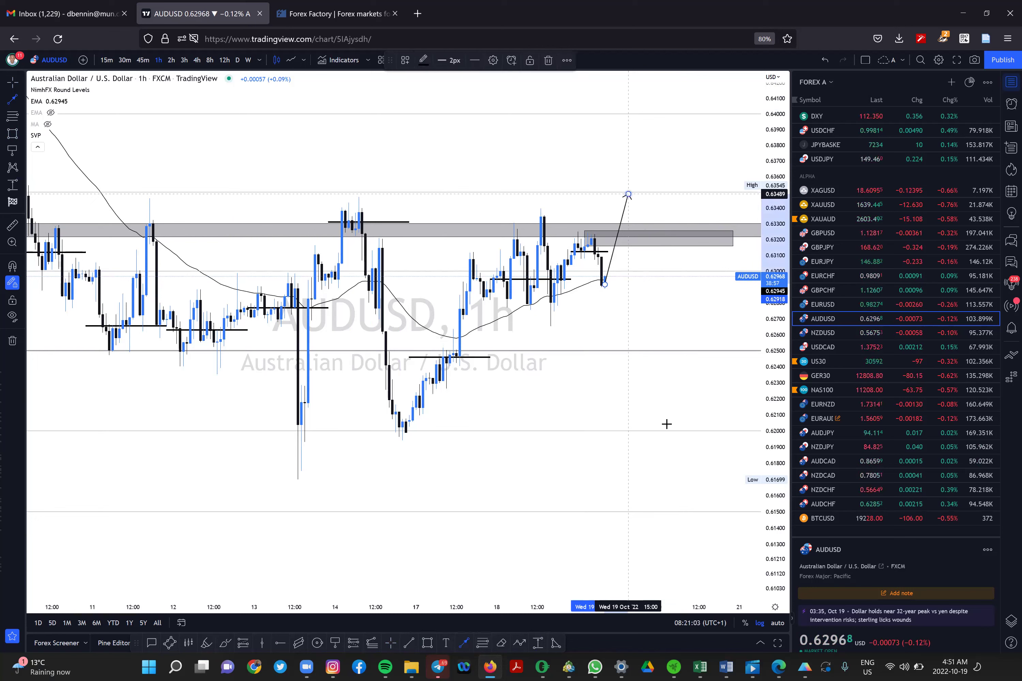
pyautogui.click(628, 195)
pyautogui.click(665, 430)
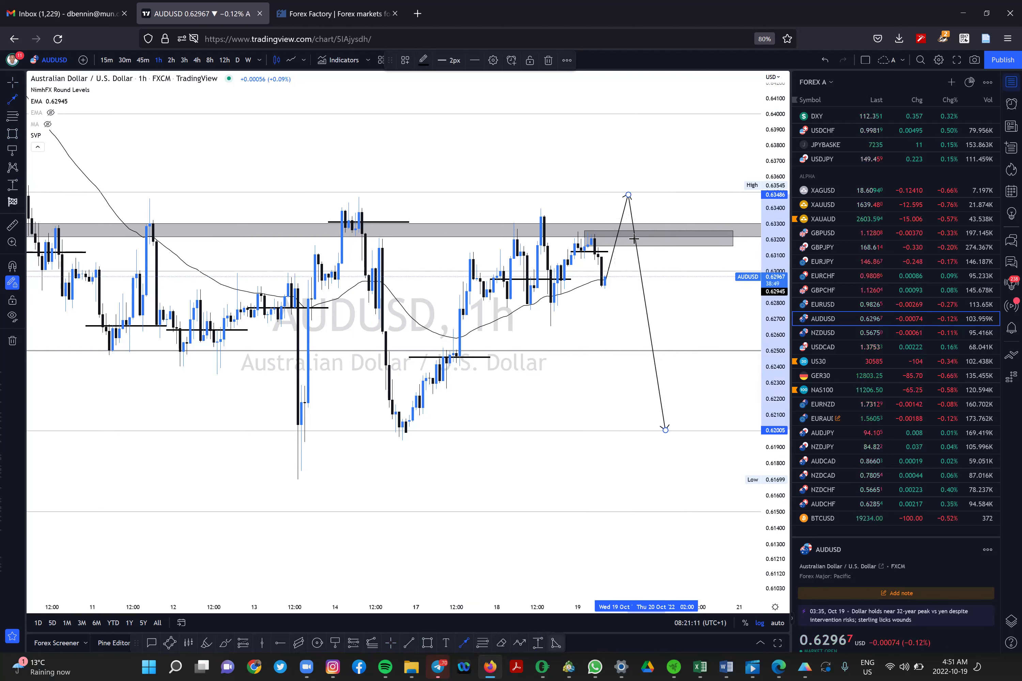
pyautogui.keyDown('shift'); pyautogui.click(624, 227); pyautogui.keyUp('shift')
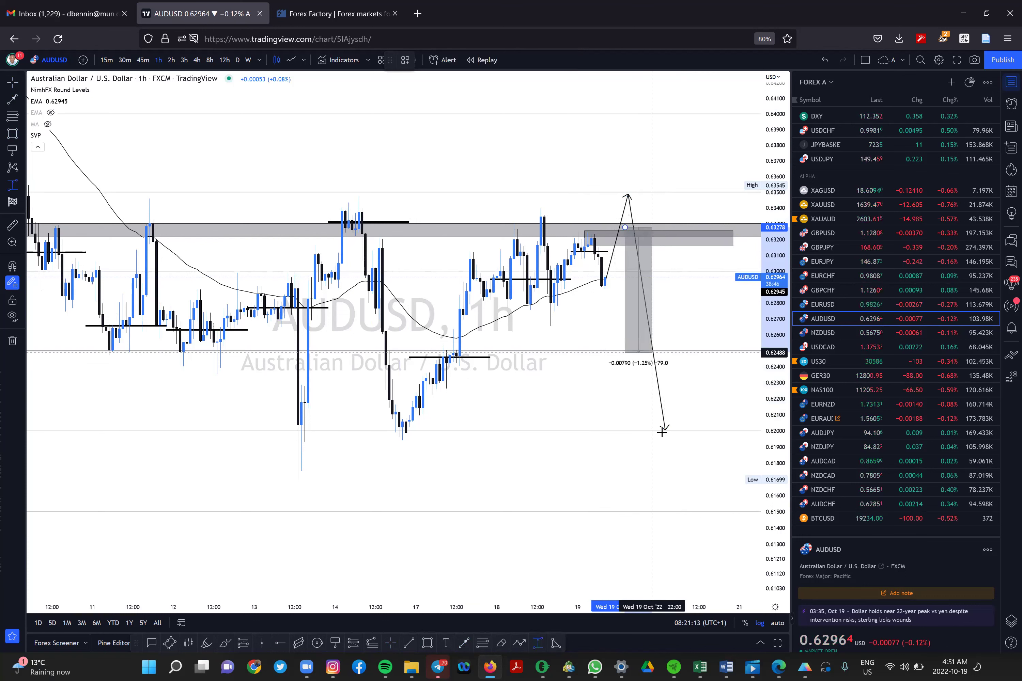
pyautogui.click(661, 432)
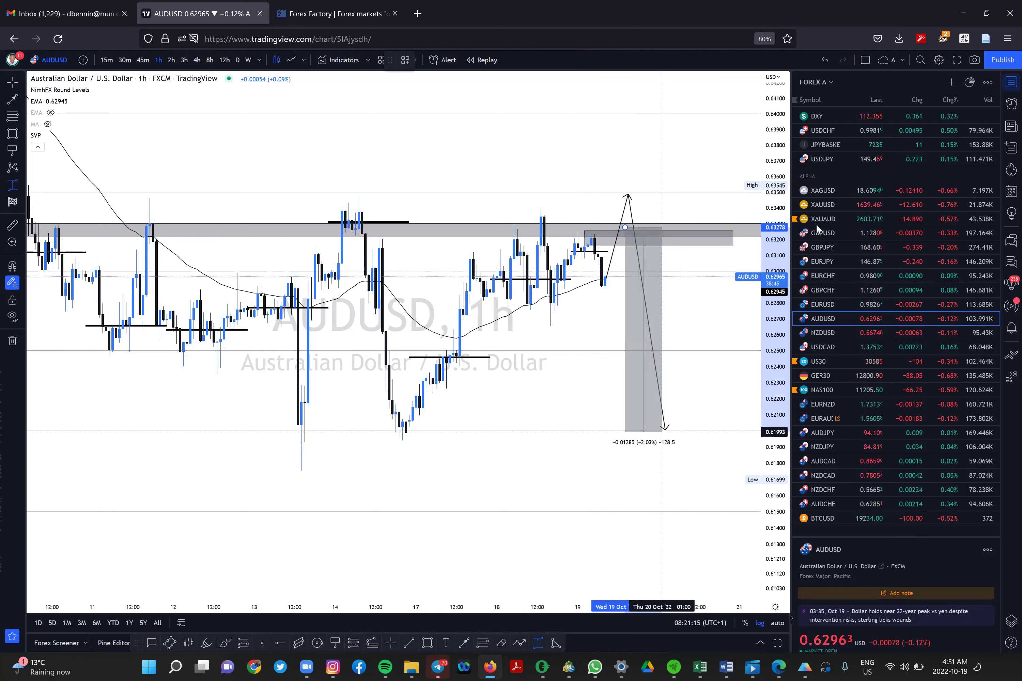
# Step: Open the NZDUSD chart and circle the three recent swing highs of 18 and 19 October with the red brush
pyautogui.click(853, 333)
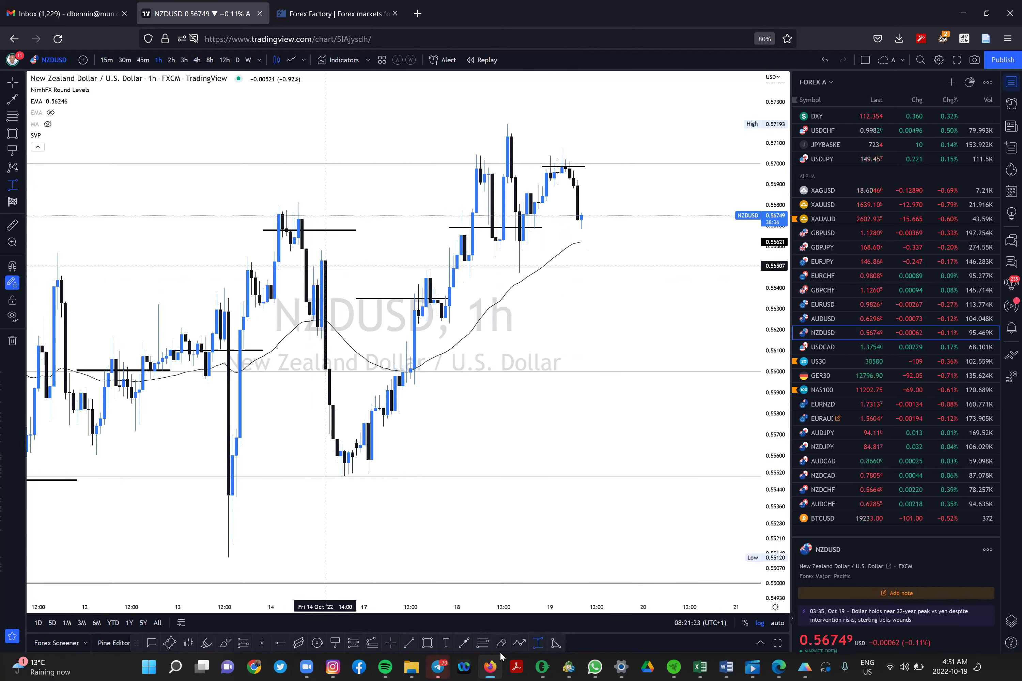
pyautogui.click(224, 643)
pyautogui.moveTo(475, 154); pyautogui.dragTo(513, 127)
pyautogui.moveTo(556, 162); pyautogui.dragTo(561, 149)
# Step: Sketch the projected NZDUSD path in red, rising to a marked area near 0.57000 and falling to a short level at about 0.56017
pyautogui.moveTo(580, 219); pyautogui.dragTo(621, 159)
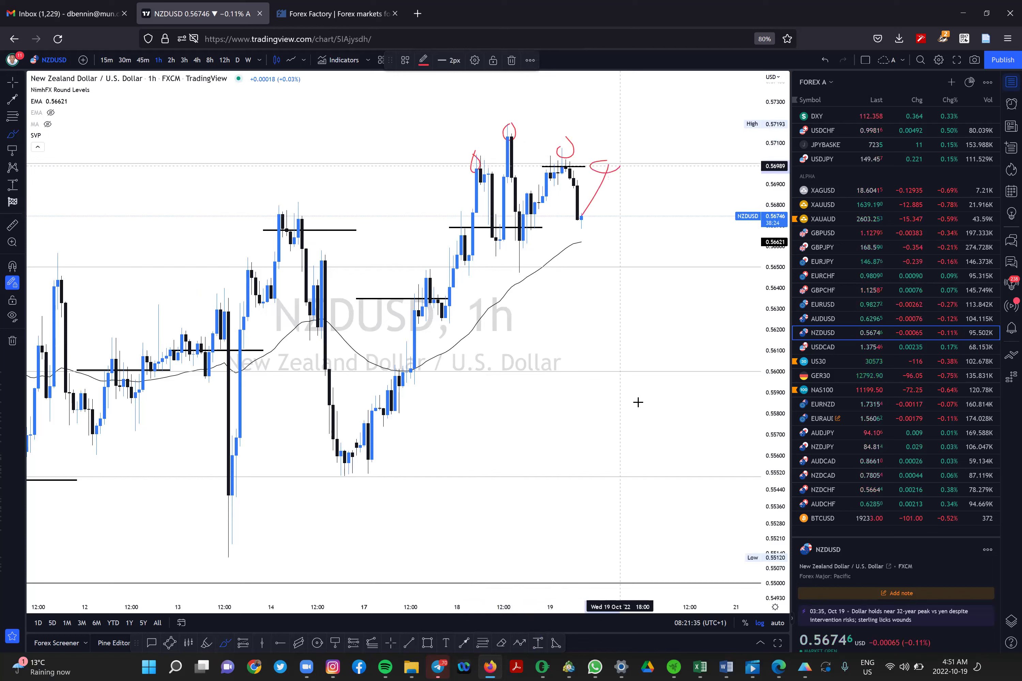
pyautogui.click(588, 169)
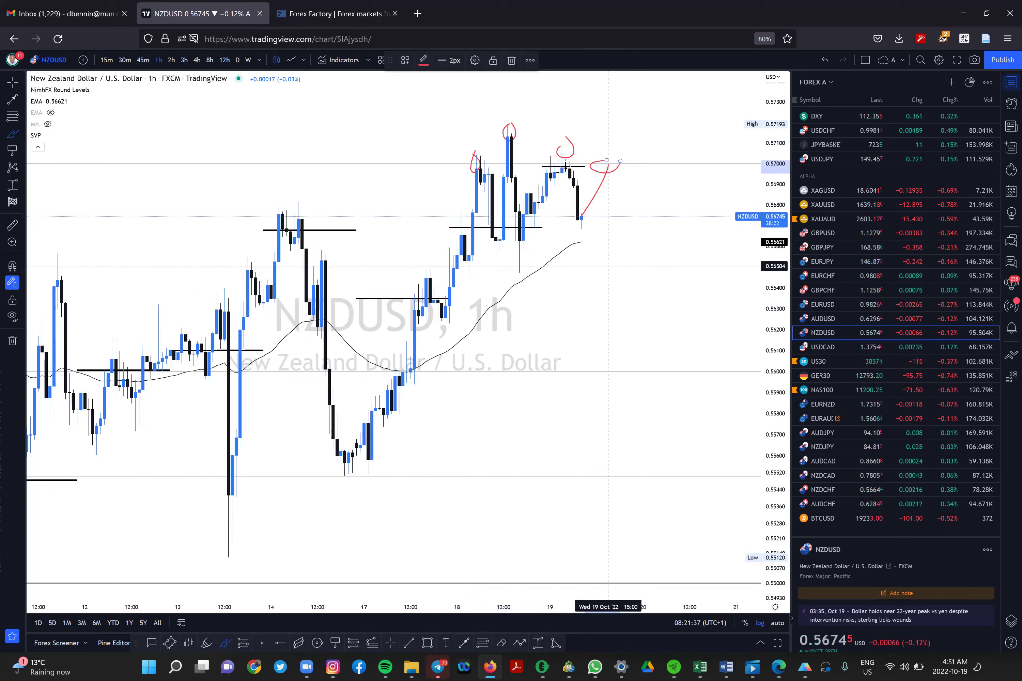
pyautogui.moveTo(614, 180); pyautogui.dragTo(632, 260)
pyautogui.moveTo(652, 366); pyautogui.dragTo(689, 368)
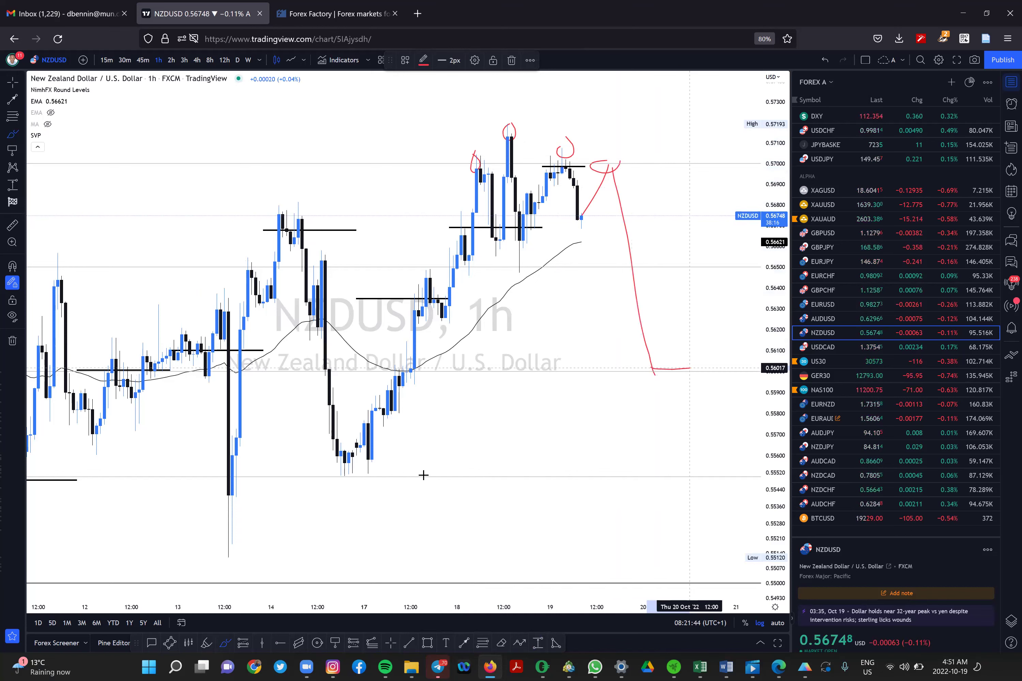
# Step: Add a red brush mark near 0.55520 as a lower NZDUSD target and draw a rising support line under the recent lows from about 0.56500
pyautogui.moveTo(658, 480); pyautogui.dragTo(693, 469)
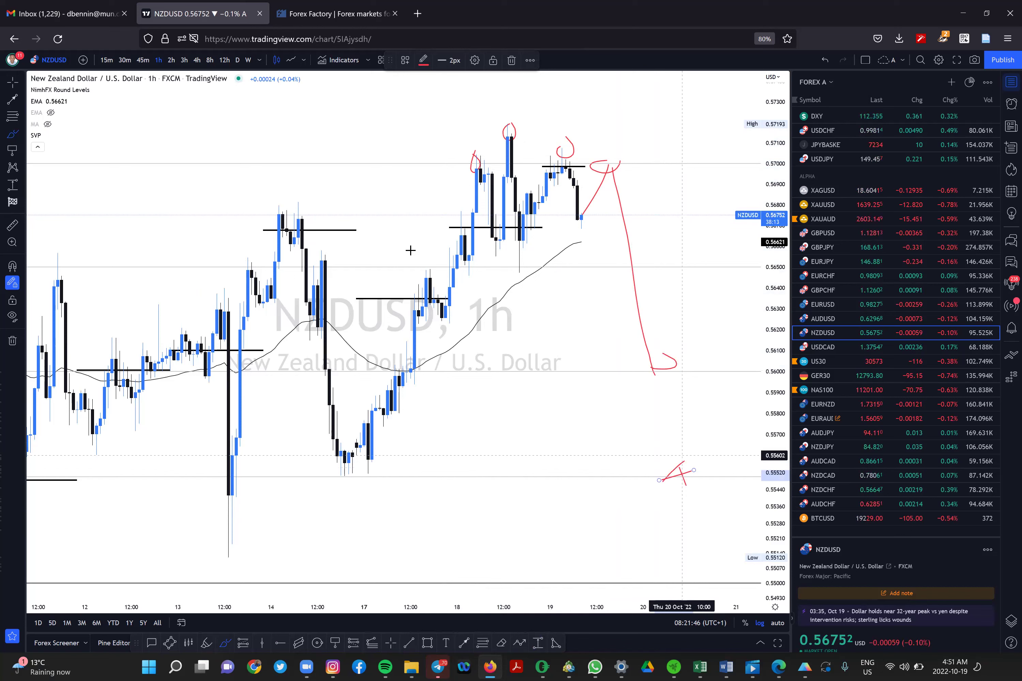
pyautogui.scroll(1, 408, 278)
pyautogui.press('Escape')
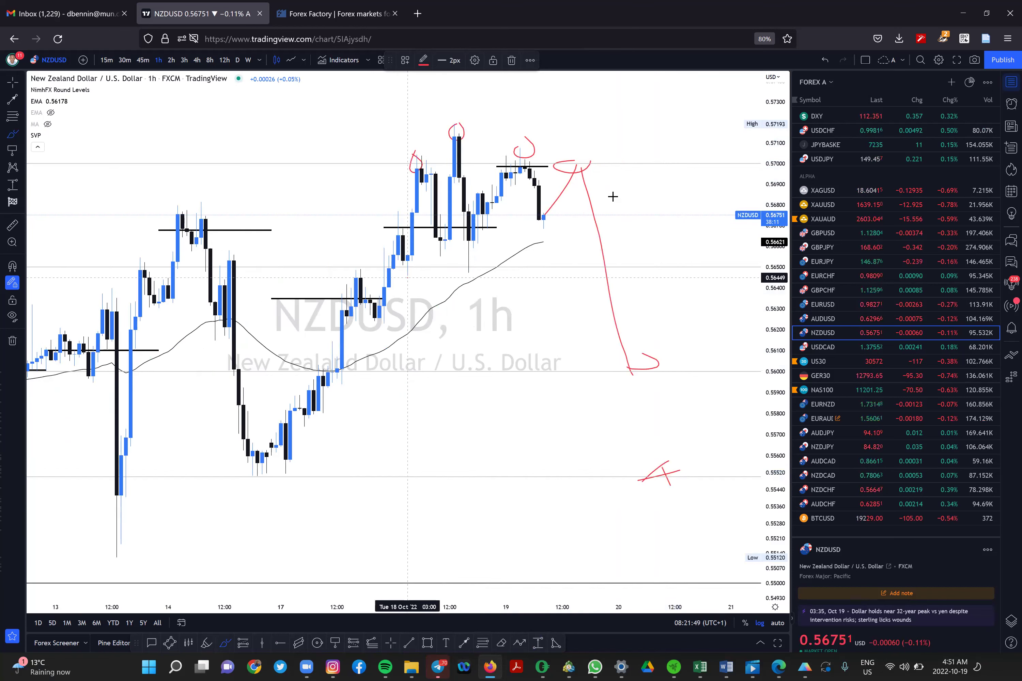
pyautogui.moveTo(408, 278); pyautogui.dragTo(613, 196)
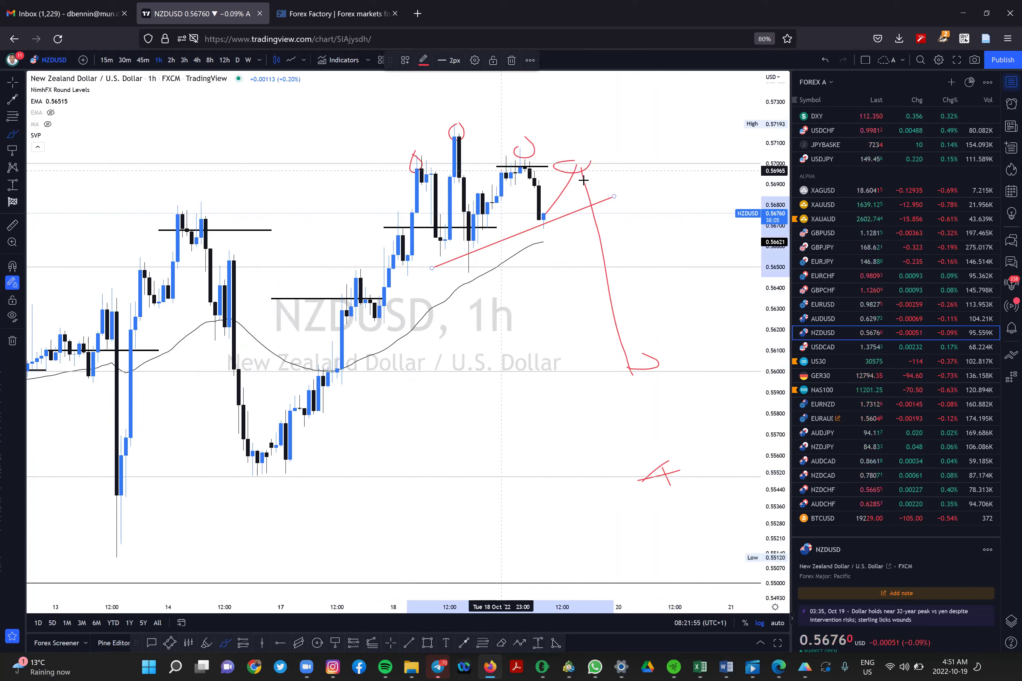
# Step: Review XAGUSD on the 30-minute timeframe and open the XAUUSD chart
pyautogui.click(864, 192)
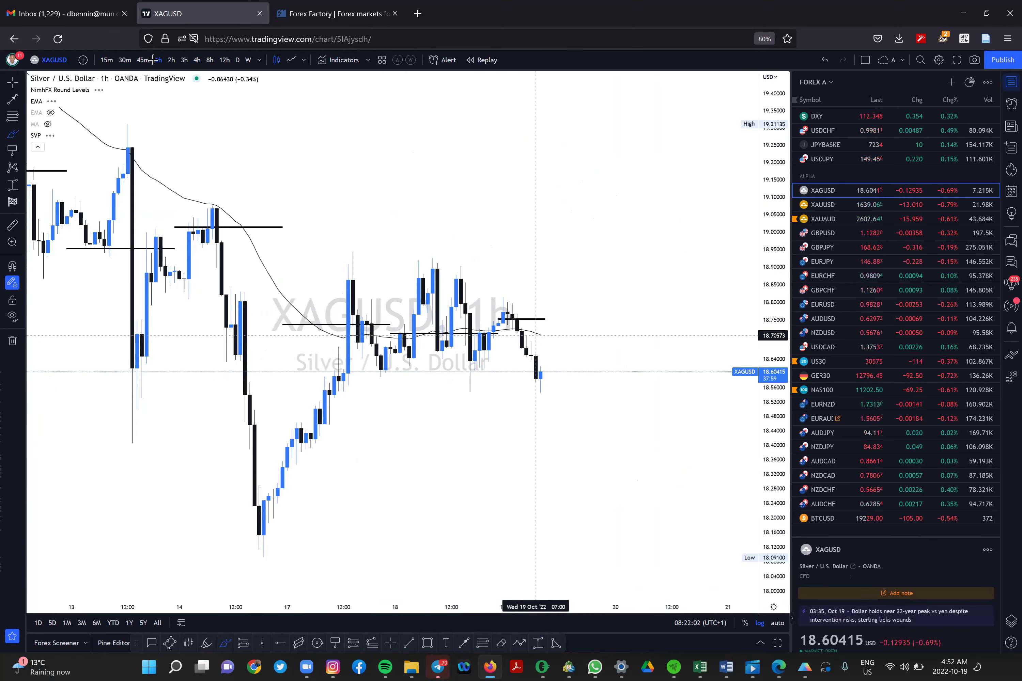
pyautogui.click(126, 59)
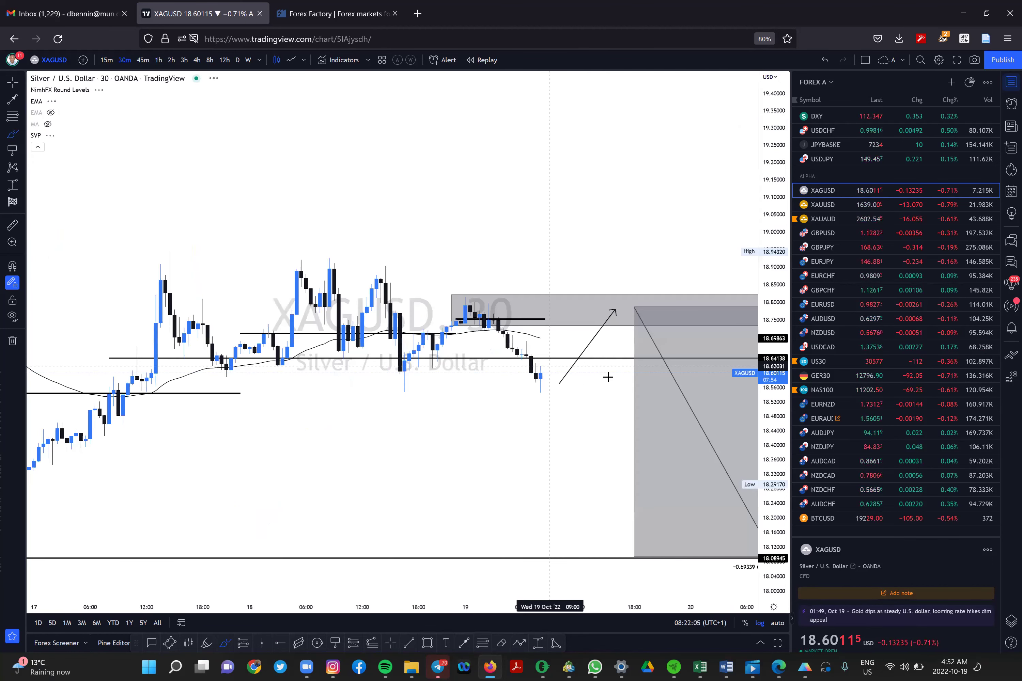
pyautogui.click(839, 209)
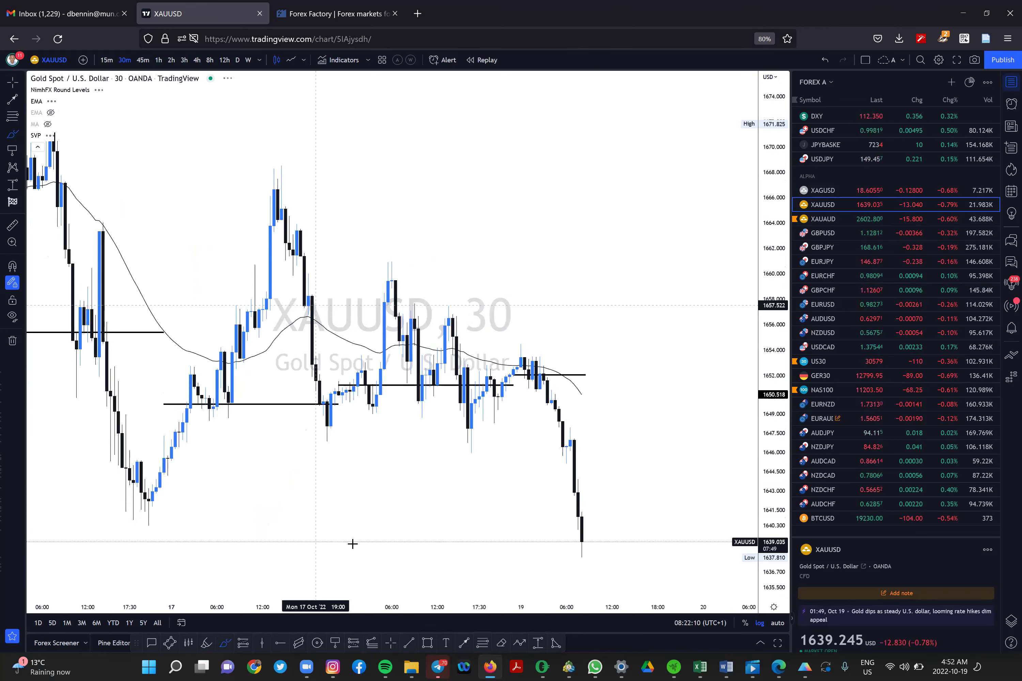
# Step: Draw a XAUUSD rectangle zone from about 1647.920 to 1646.213, spanning 19 October 05:30 to 20 October 02:00
pyautogui.hotkey('alt', 'shift', 'r')
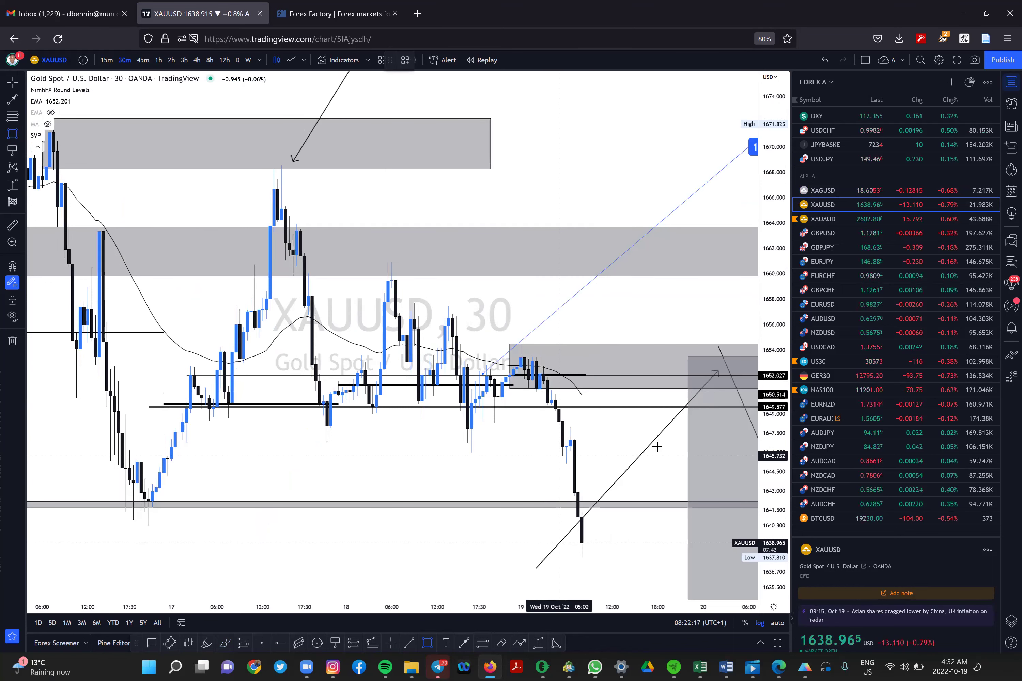
pyautogui.click(562, 449)
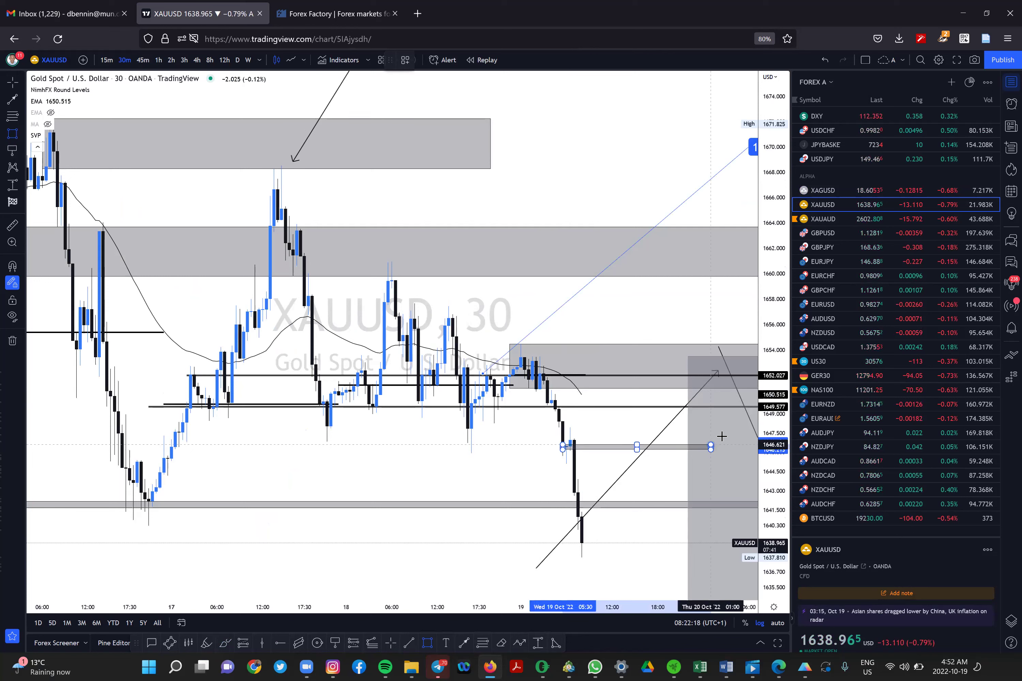
pyautogui.click(722, 436)
pyautogui.moveTo(719, 428); pyautogui.dragTo(720, 428)
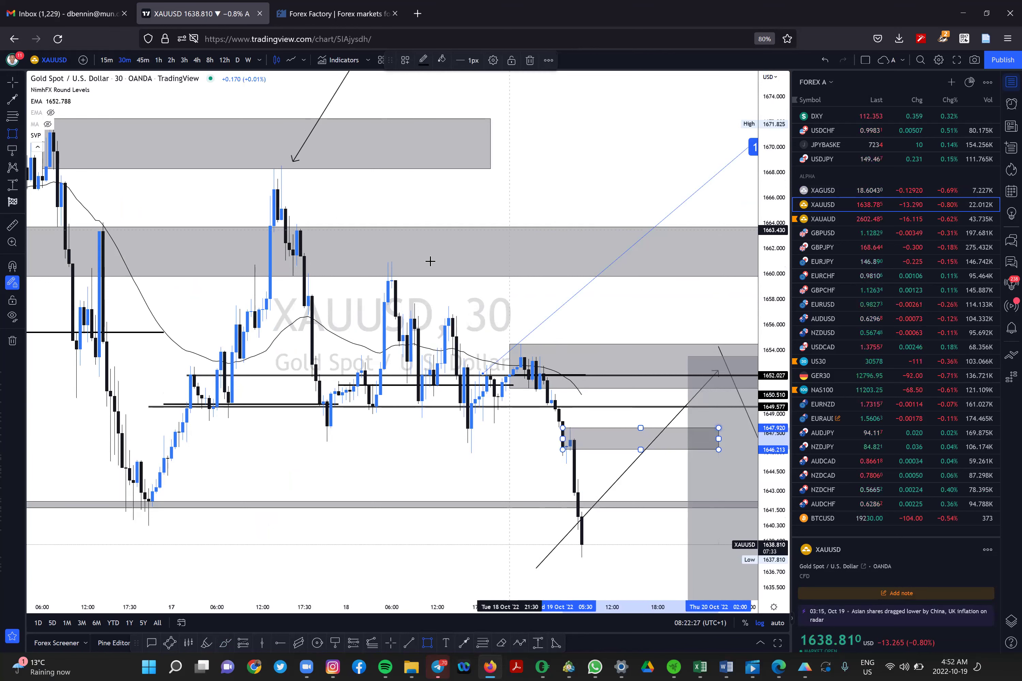
# Step: Draw two thin XAUUSD rectangles above price, one just below about 1668.645 and one from about 1666.729 to 1666.129, and deselect them
pyautogui.moveTo(664, 165); pyautogui.dragTo(514, 171)
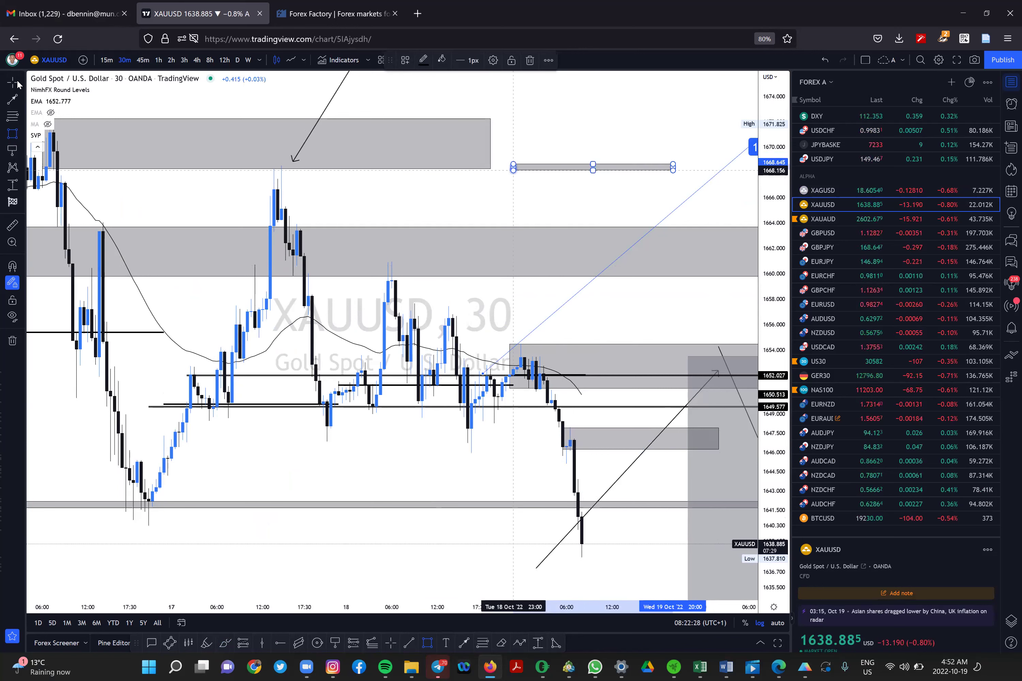
pyautogui.click(589, 196)
pyautogui.click(423, 183)
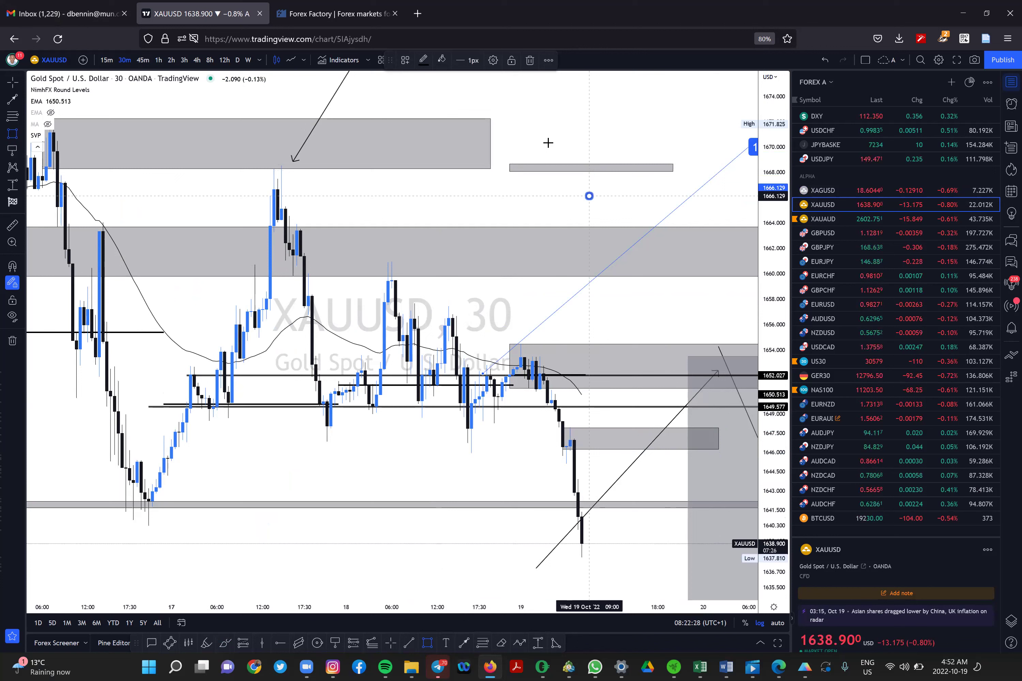
pyautogui.click(413, 188)
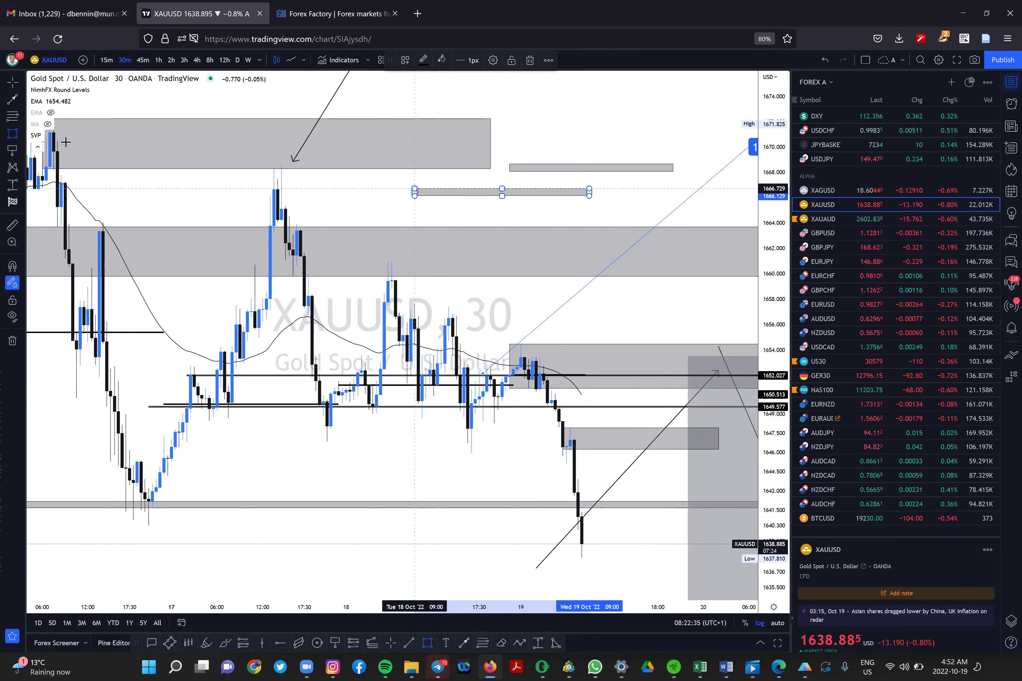
pyautogui.click(9, 86)
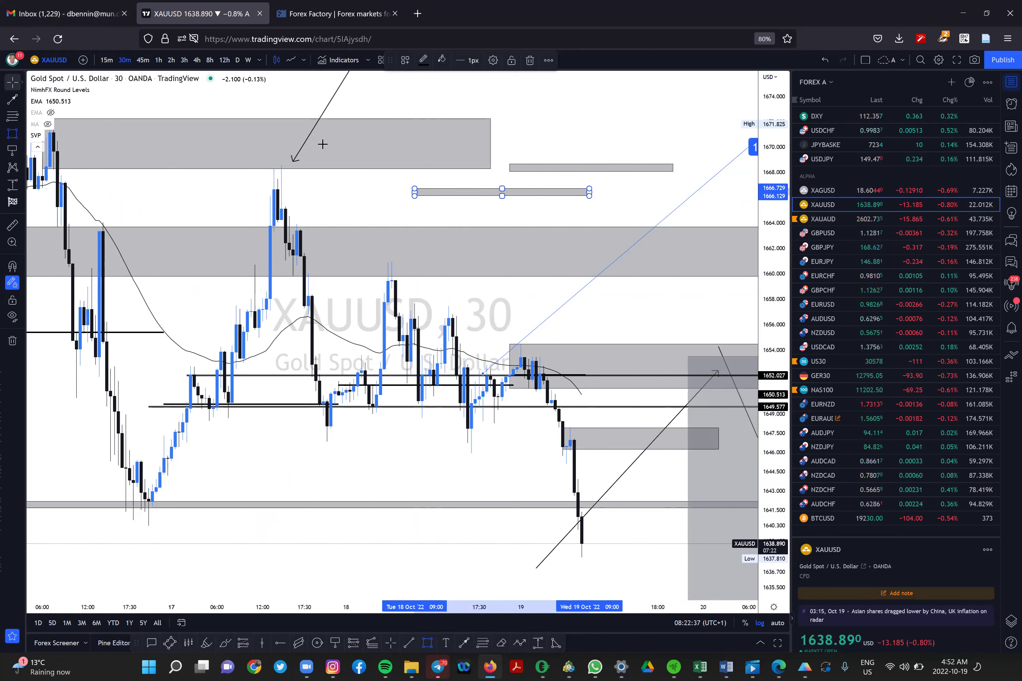
pyautogui.click(500, 175)
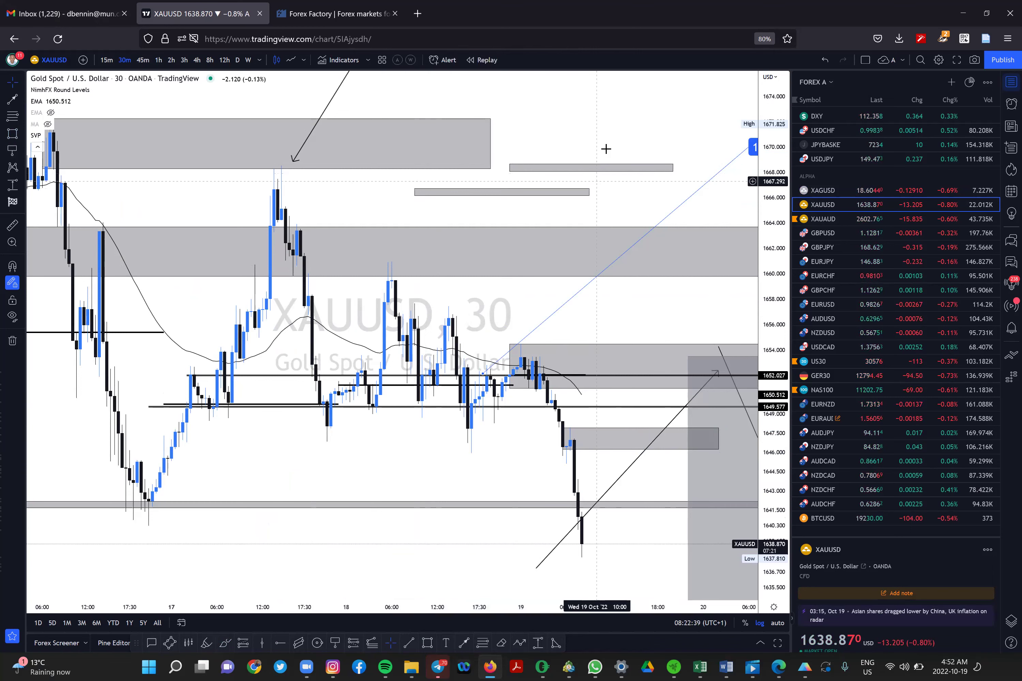
# Step: Place a price note marking about 1647.103 inside the new XAUUSD zone, with its label near 1651.858
pyautogui.moveTo(751, 162); pyautogui.dragTo(602, 150)
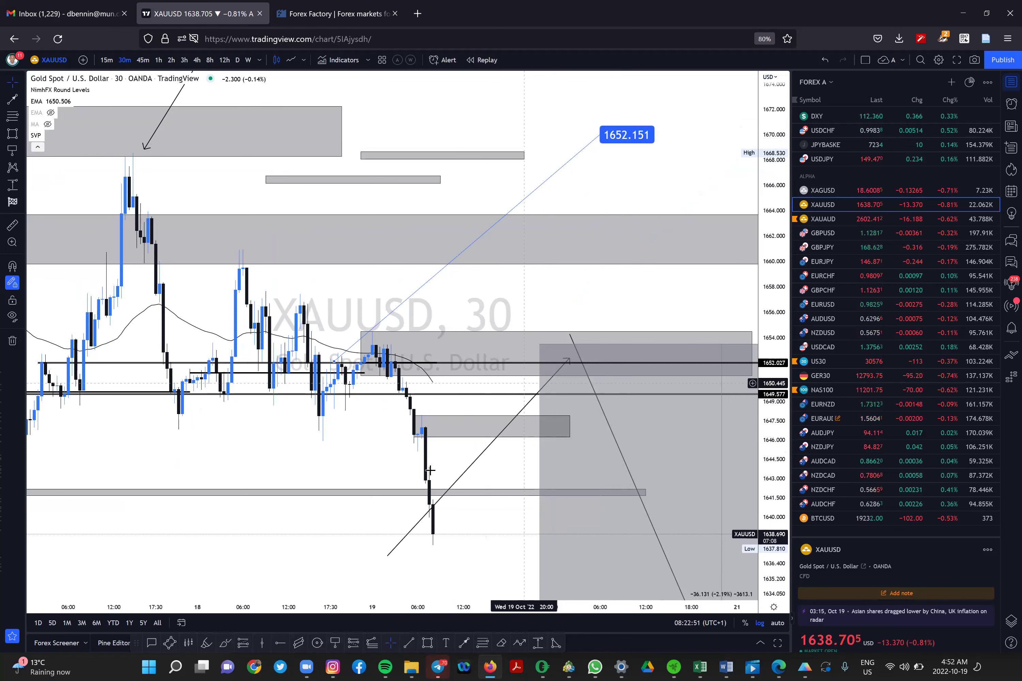
pyautogui.click(335, 643)
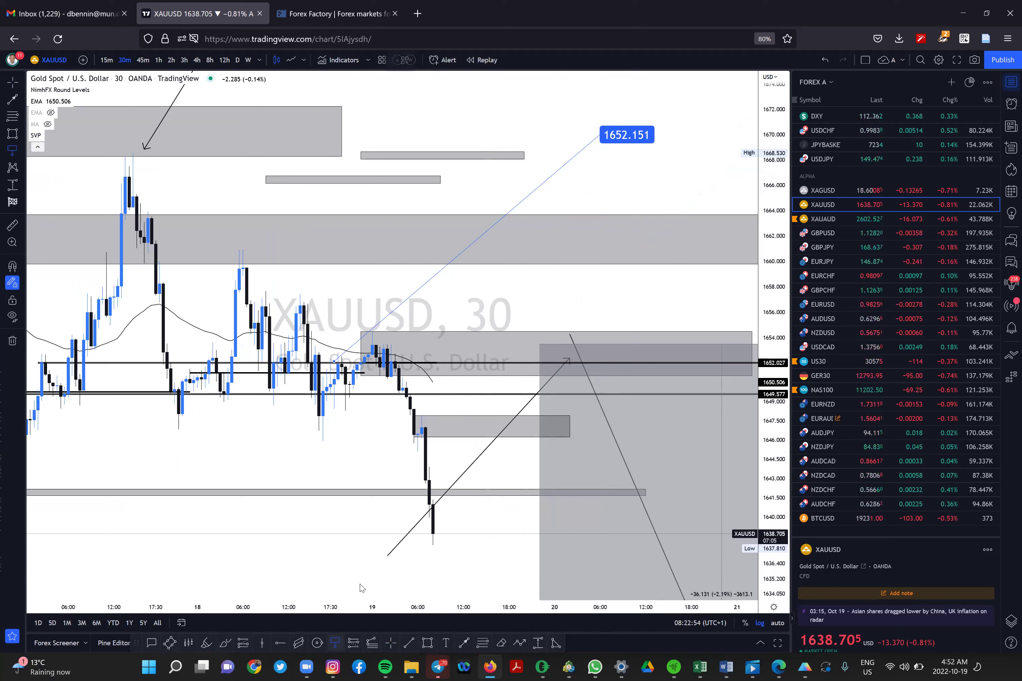
pyautogui.click(479, 425)
pyautogui.click(518, 366)
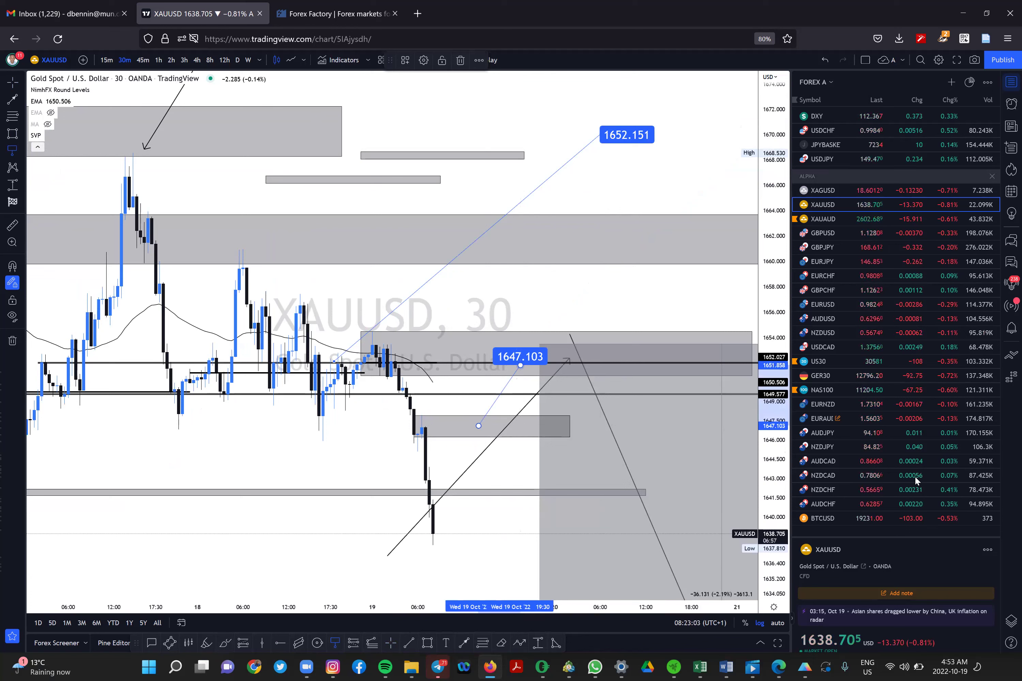
# Step: Open the USDCAD chart and project its path with arrows from about 1.37573 down to 1.37212 and up to 1.38525
pyautogui.click(859, 351)
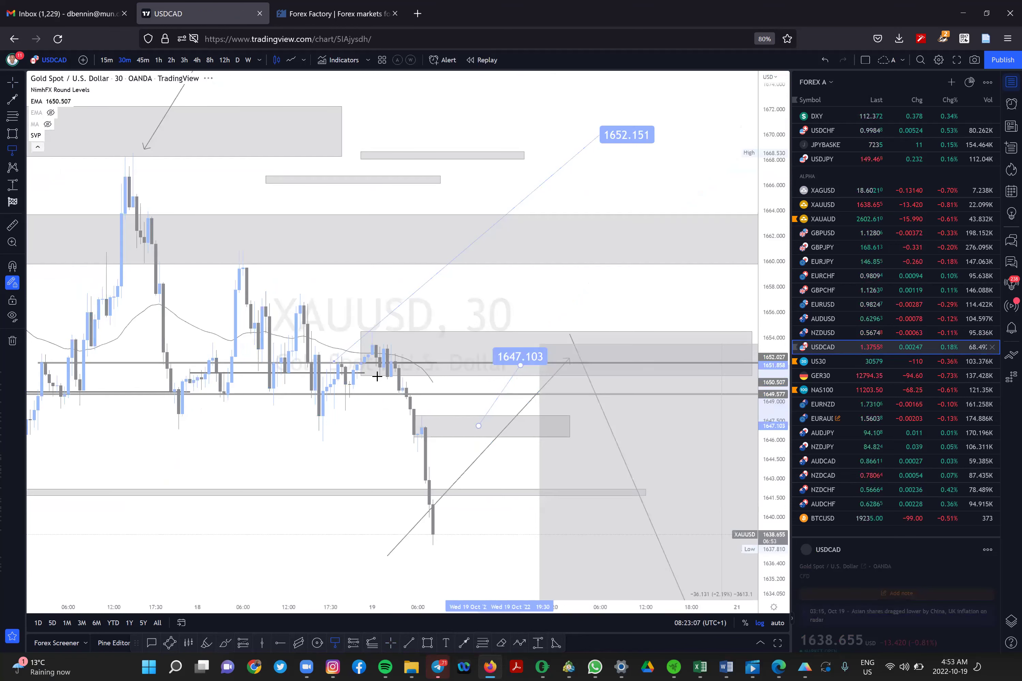
pyautogui.scroll(-2, 365, 419)
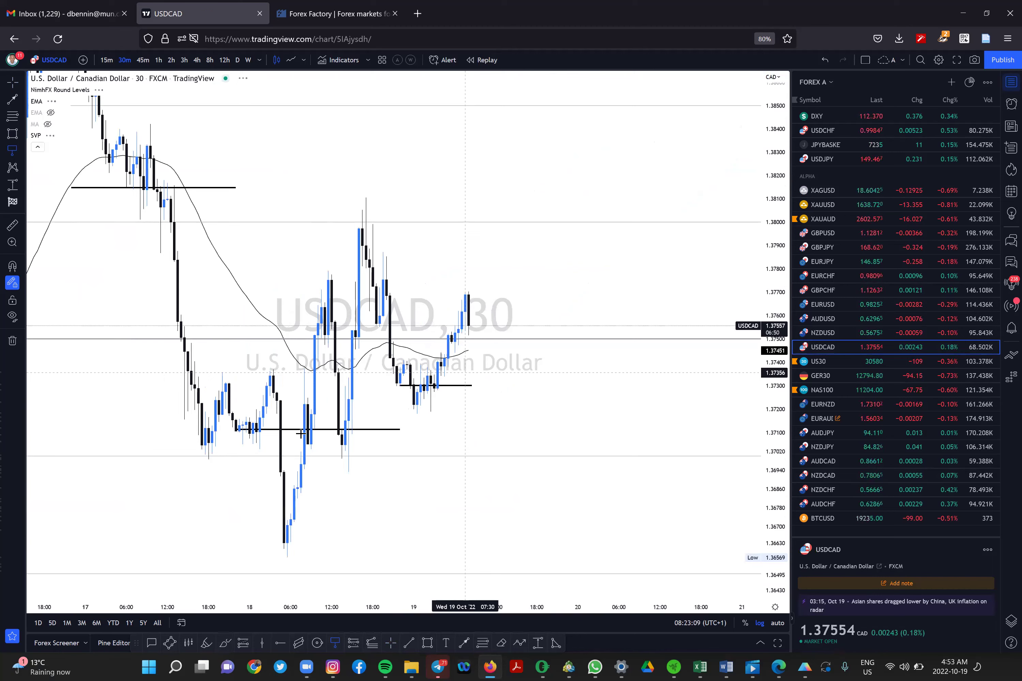
pyautogui.scroll(-2, 328, 424)
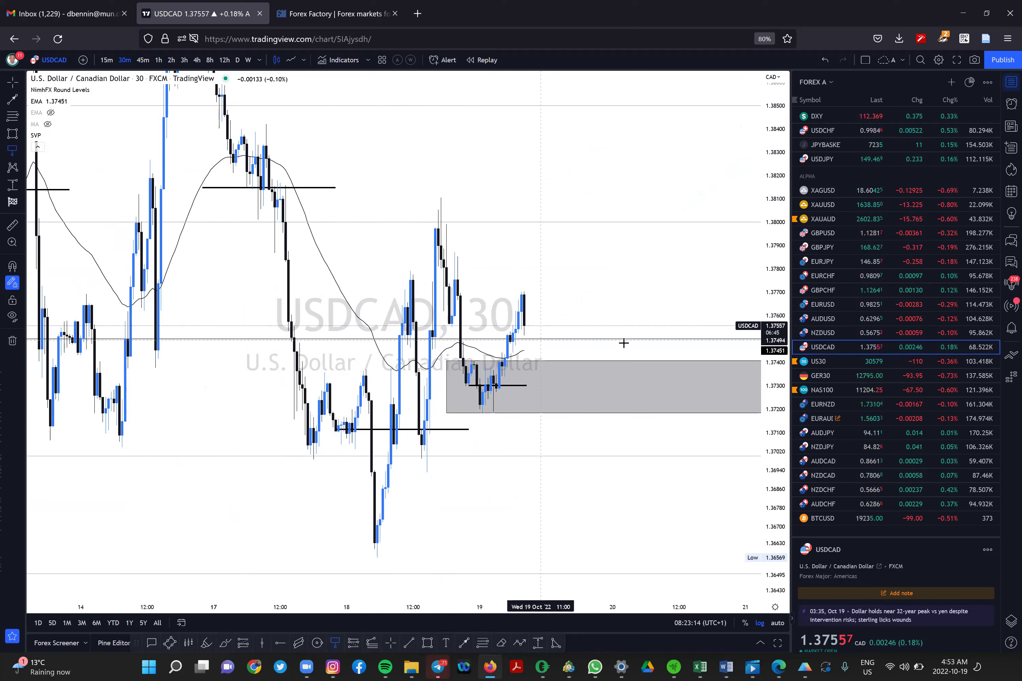
pyautogui.scroll(1, 611, 479)
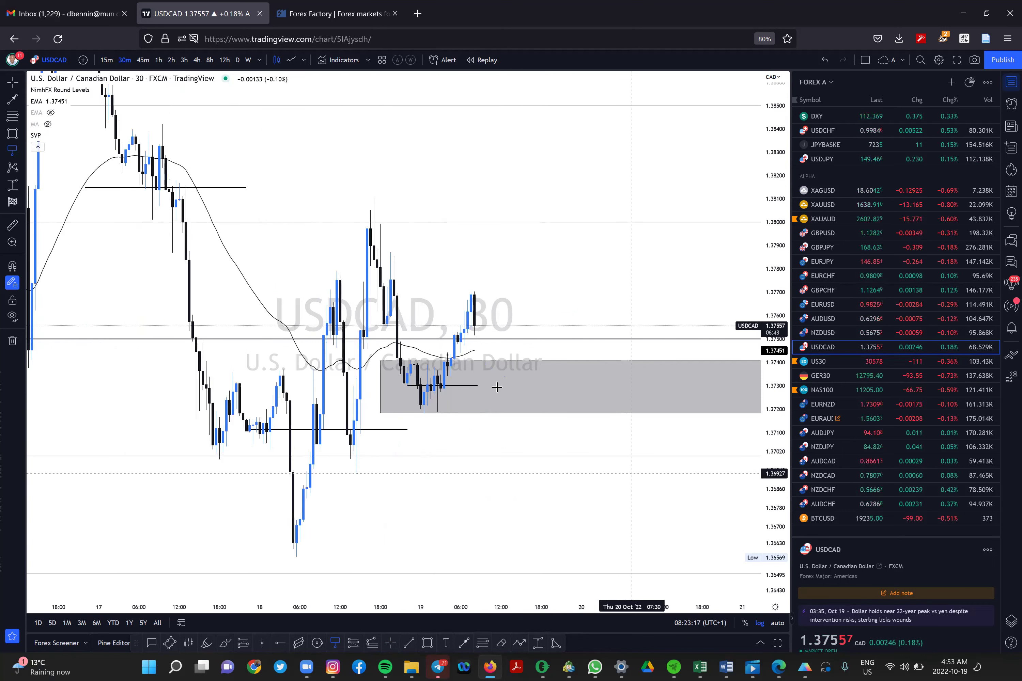
pyautogui.click(7, 105)
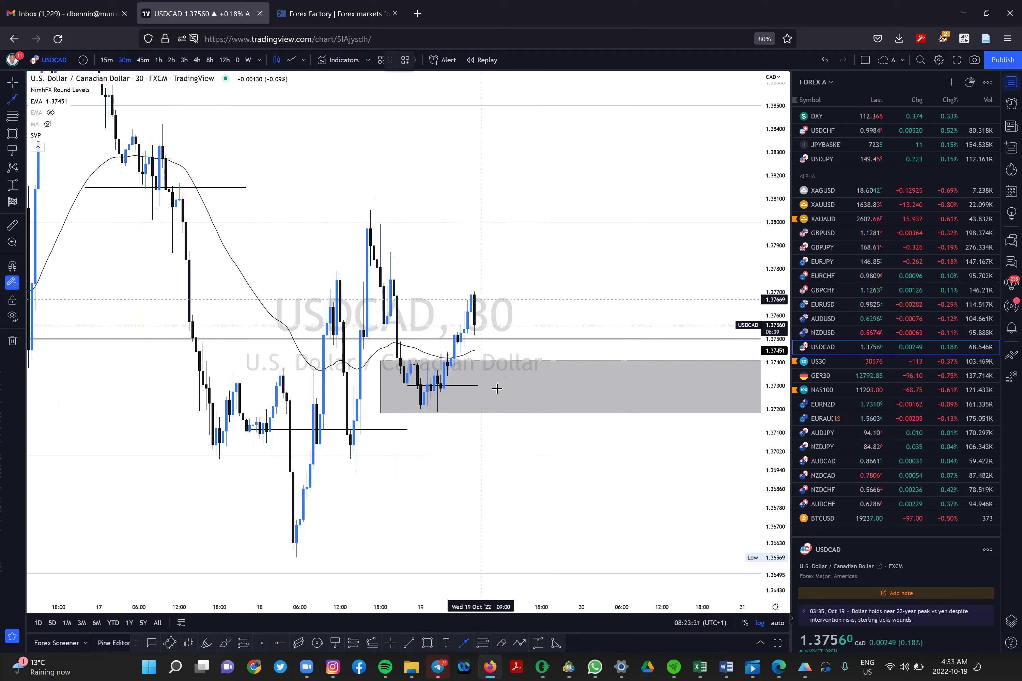
pyautogui.click(484, 322)
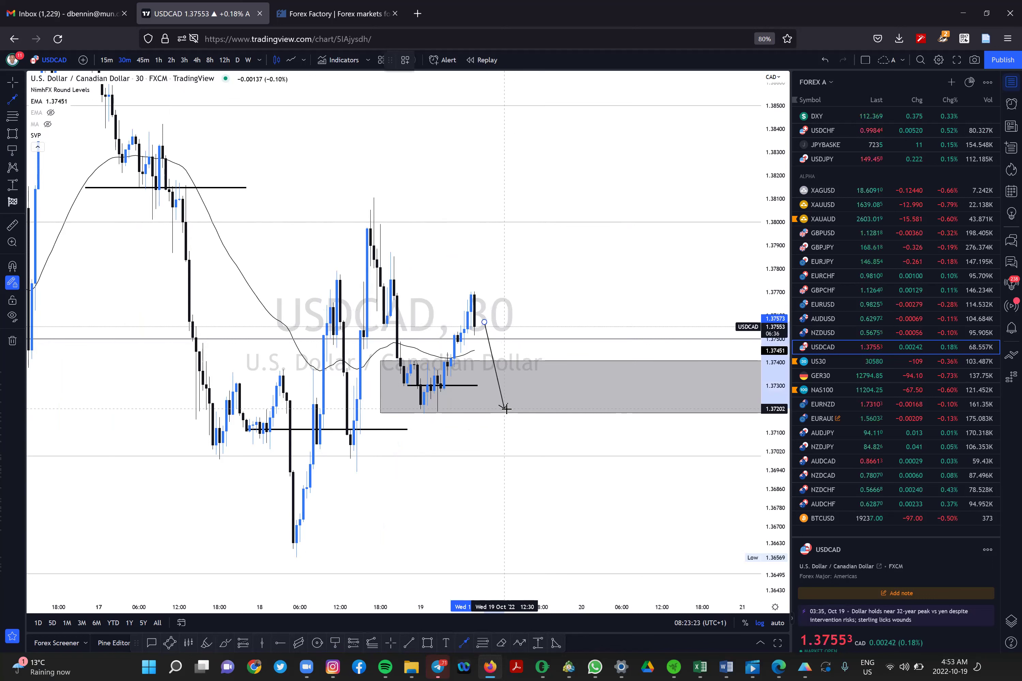
pyautogui.click(505, 408)
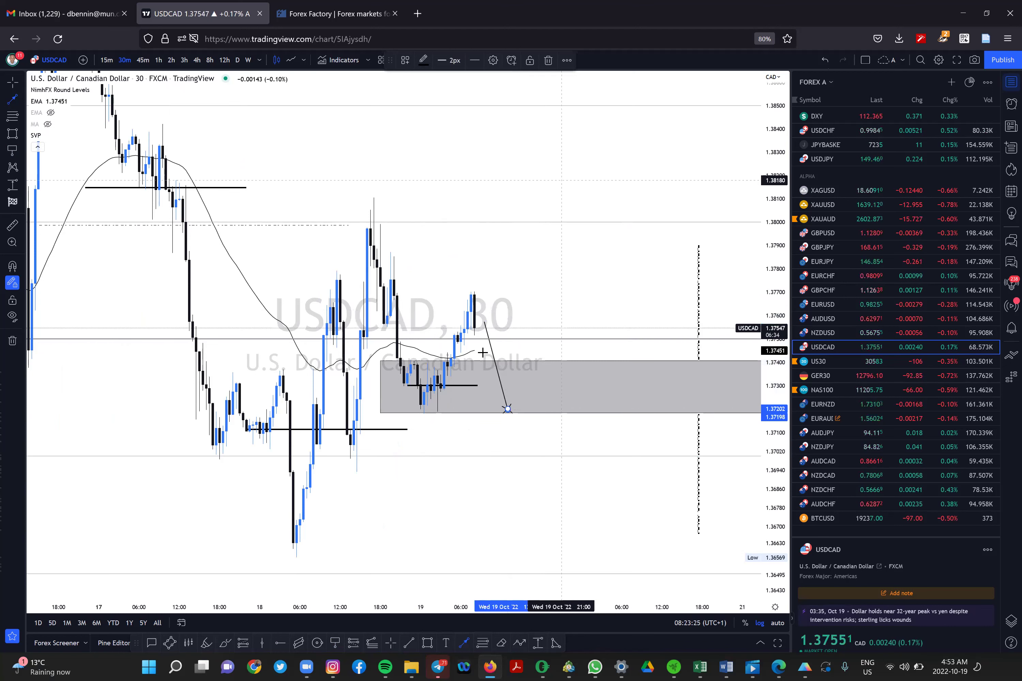
pyautogui.click(577, 100)
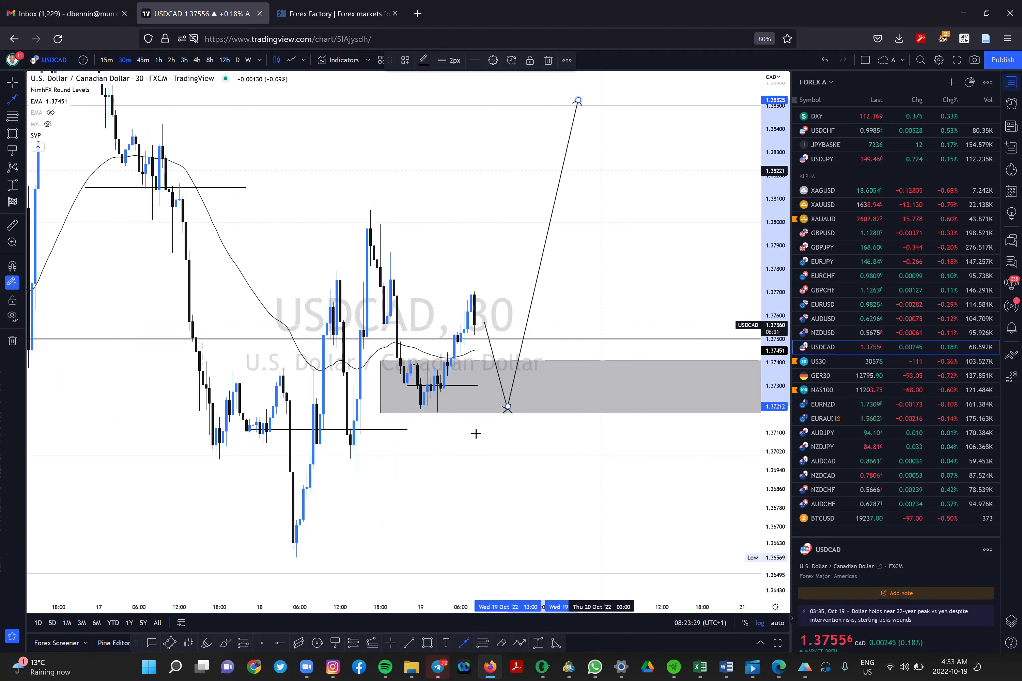
# Step: Circle the 19 October low inside the USDCAD zone and the projected turning point at about 1.37218
pyautogui.click(317, 643)
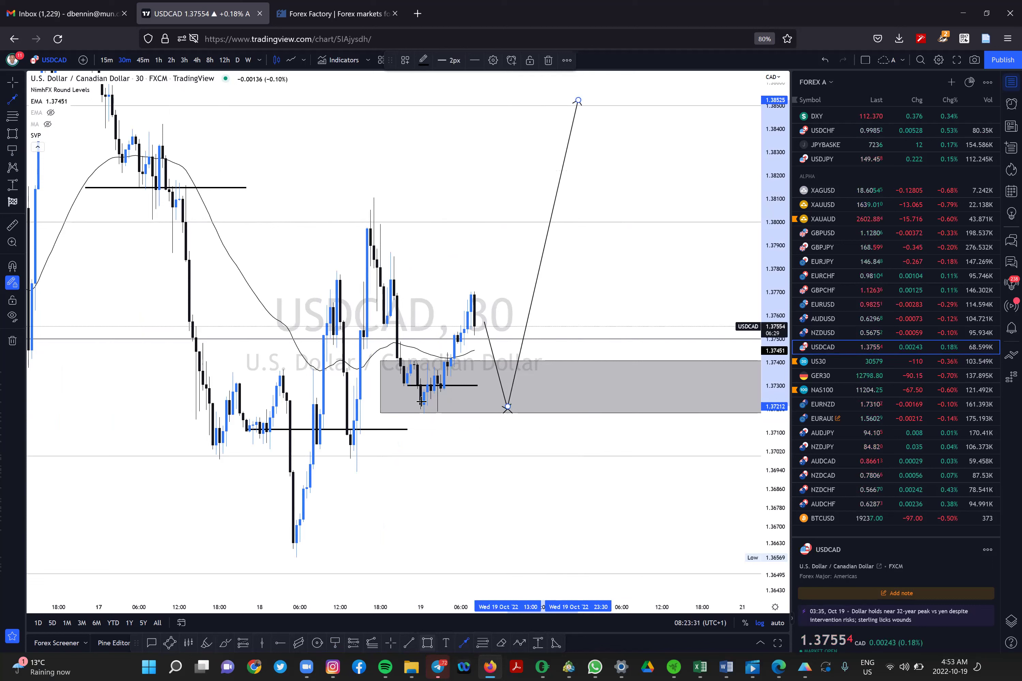
pyautogui.click(431, 412)
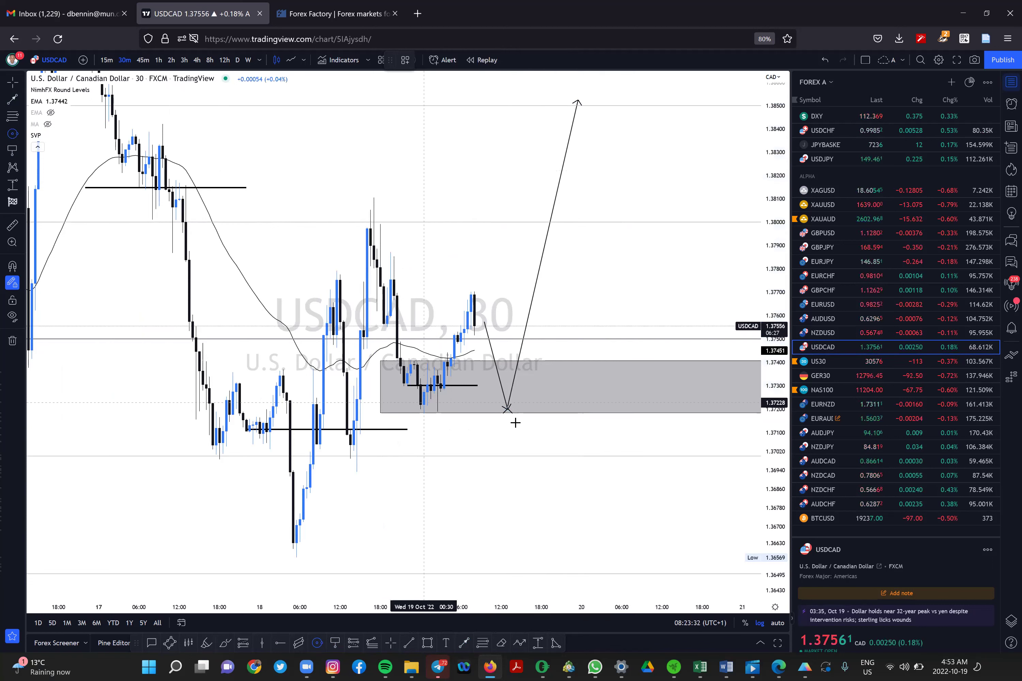
pyautogui.click(511, 404)
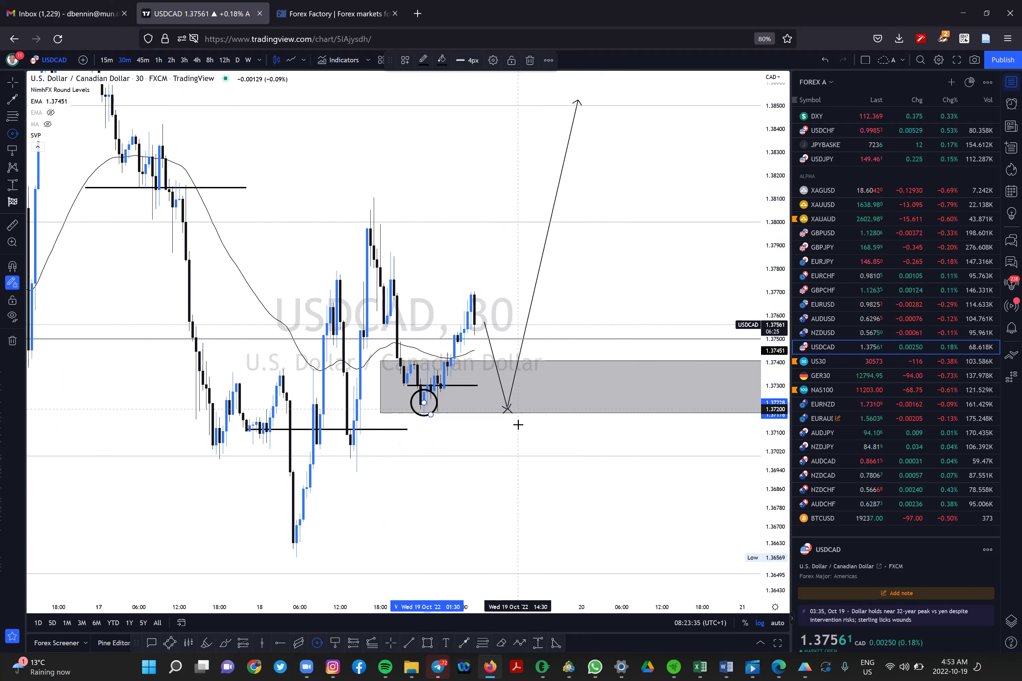
pyautogui.click(517, 424)
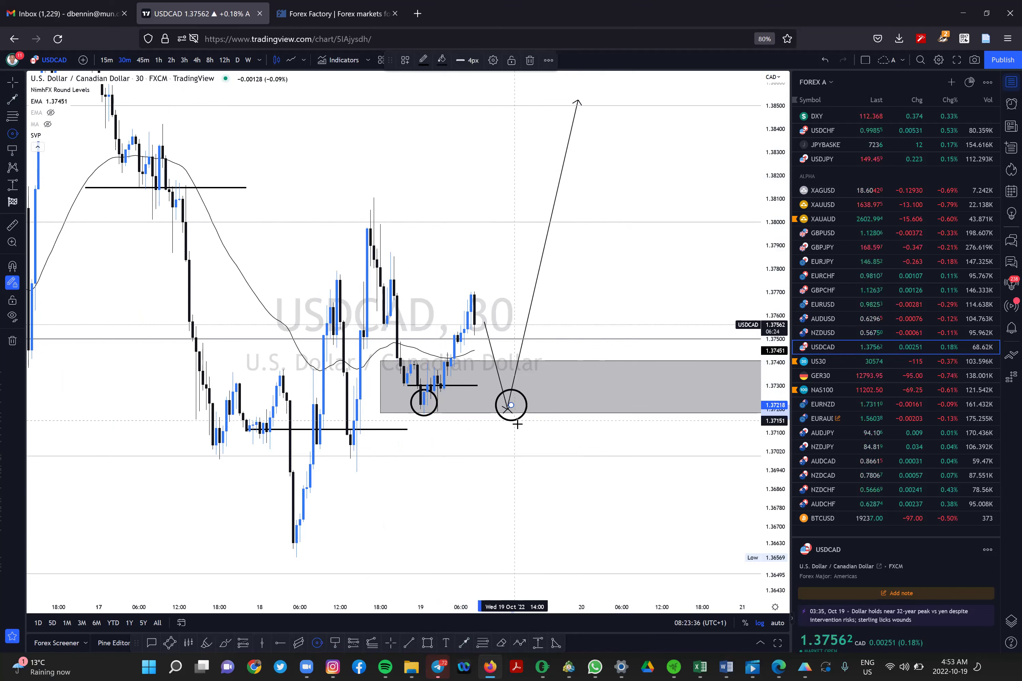
# Step: Open the US30 chart and bring its latest price action into view
pyautogui.click(825, 359)
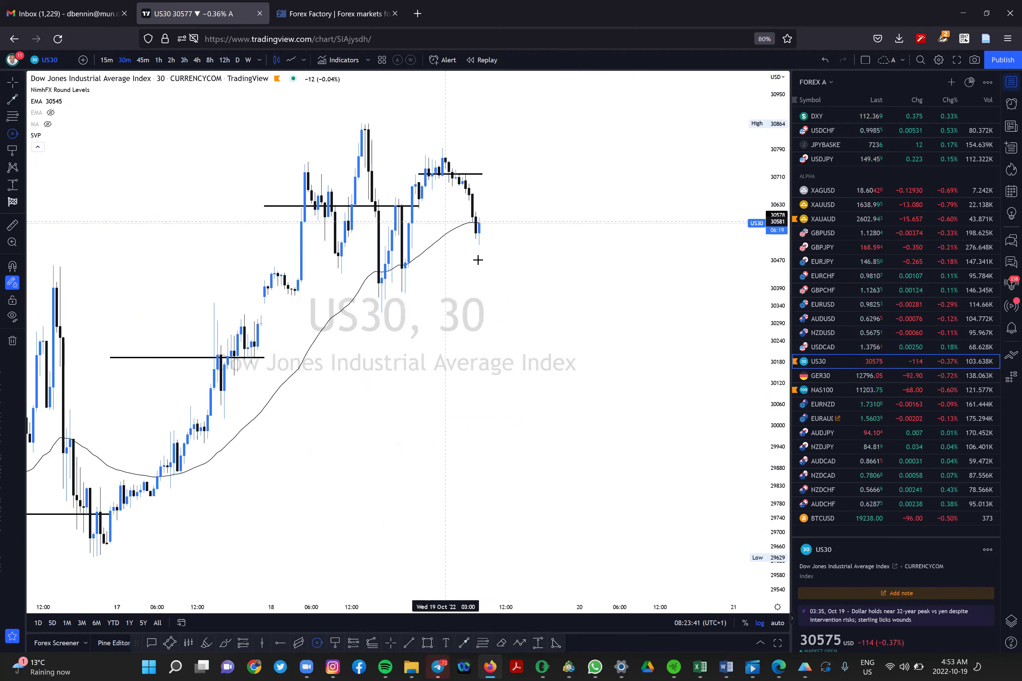
pyautogui.scroll(1, 437, 194)
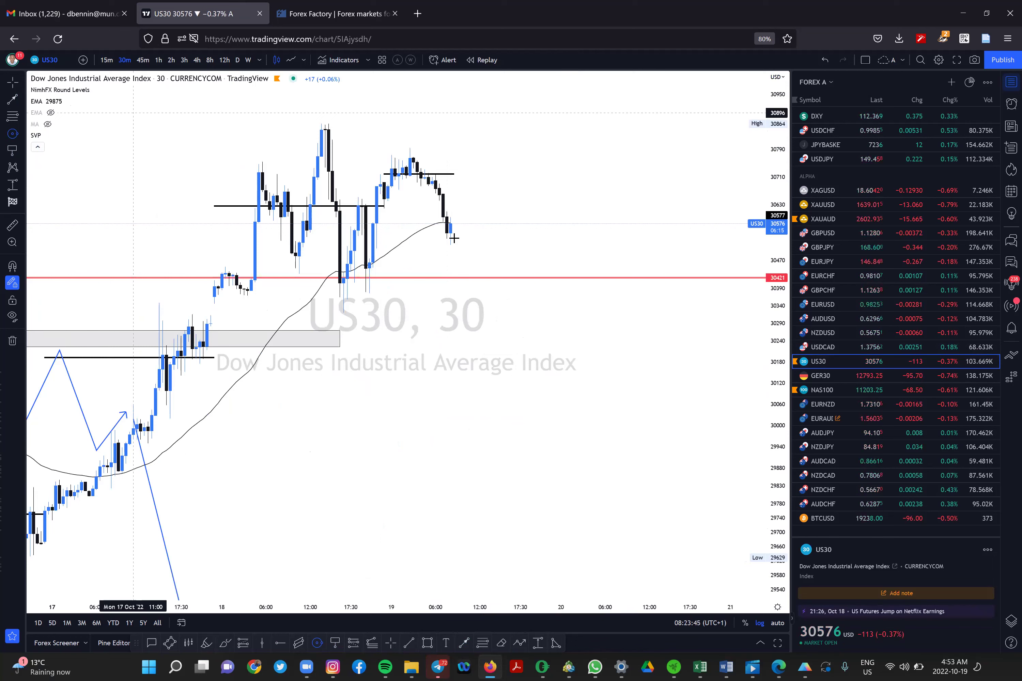
pyautogui.hotkey('alt', 'f')
pyautogui.click(454, 238)
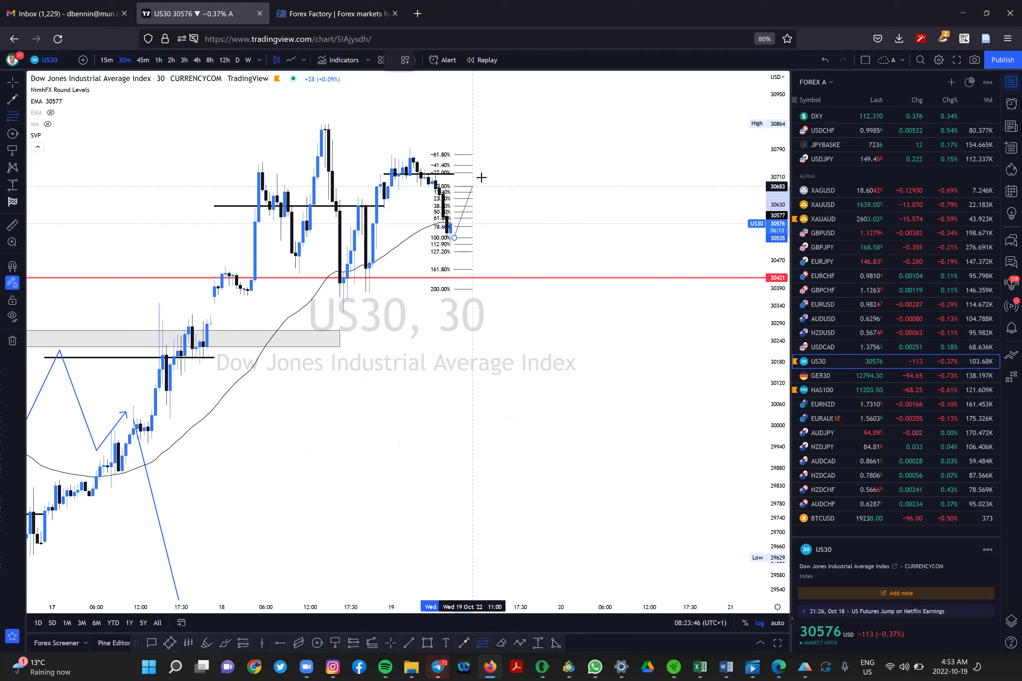
pyautogui.click(481, 177)
pyautogui.press('Delete')
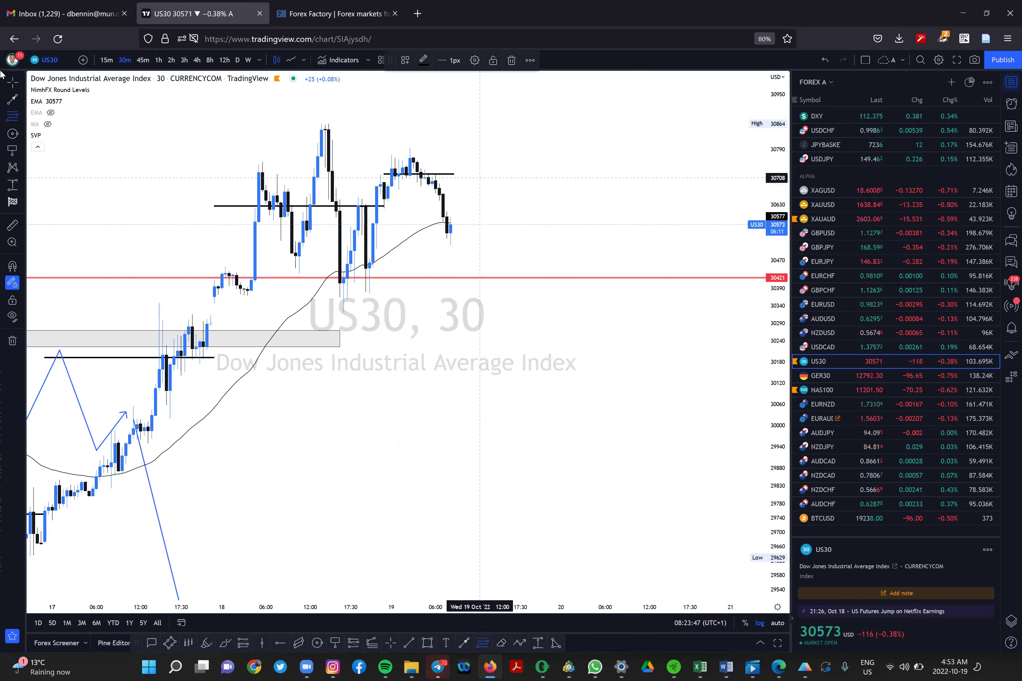
# Step: Draw a projection arrow on US30 from the latest candle up to about 30720 at 19 October 10:30
pyautogui.click(449, 232)
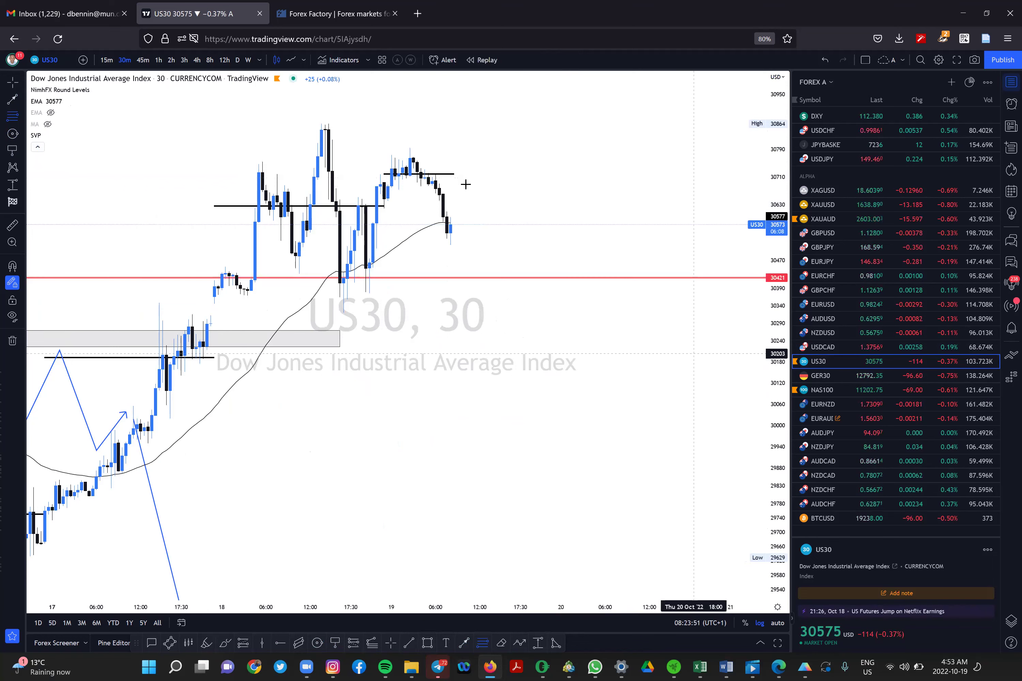
pyautogui.click(469, 174)
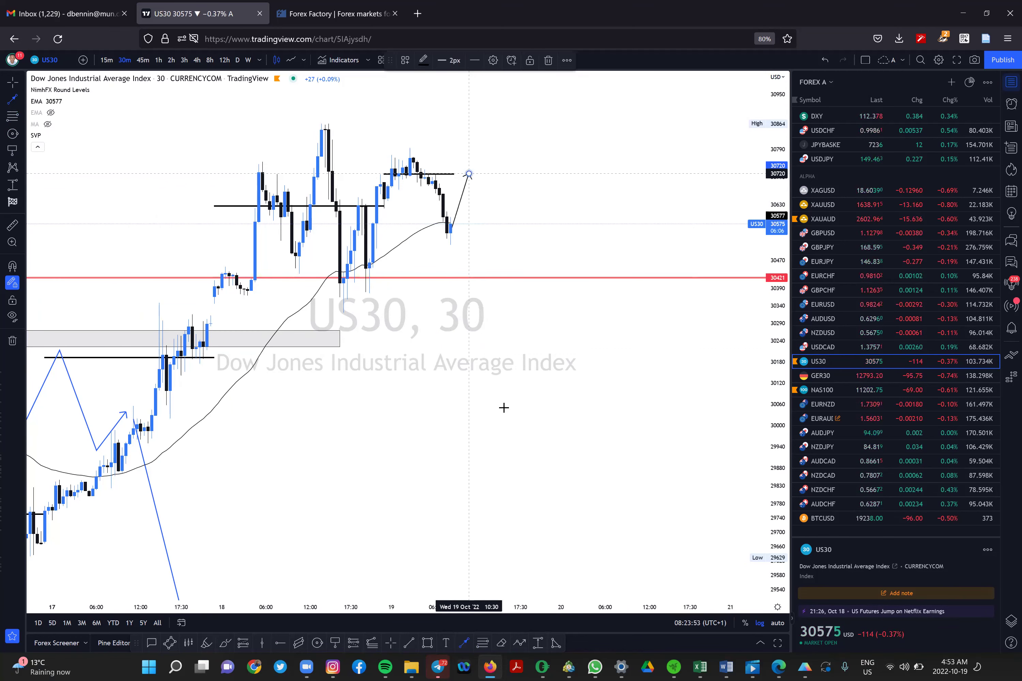
# Step: Continue the US30 projection with an arrow from about 30720 down to about 30051 at 19 October 15:30
pyautogui.click(503, 408)
pyautogui.scroll(-3, 504, 407)
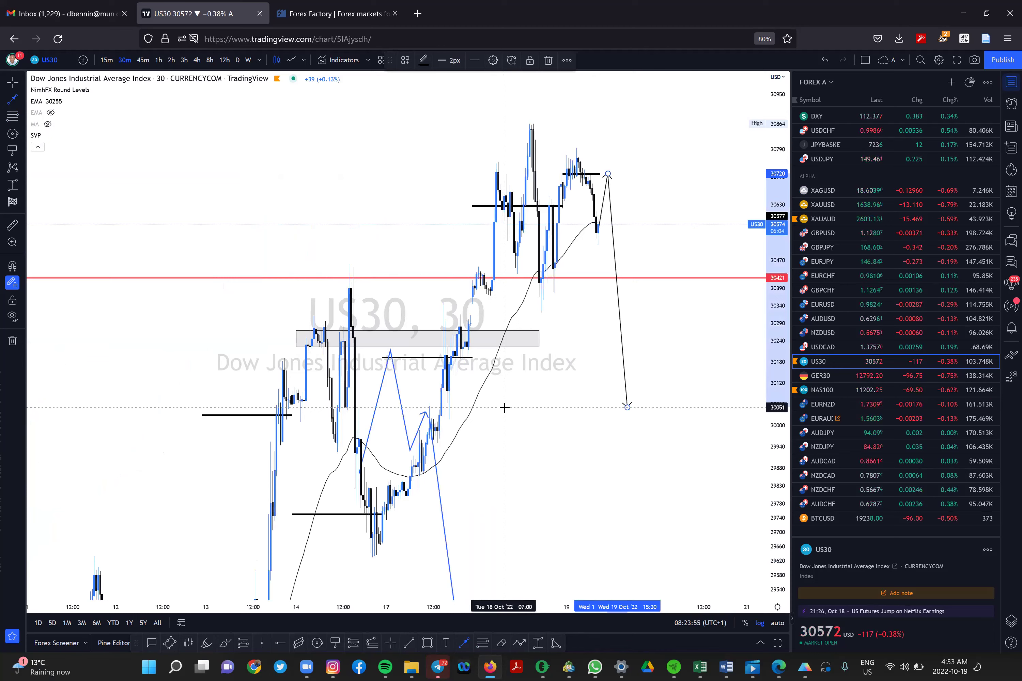
pyautogui.scroll(2, 504, 408)
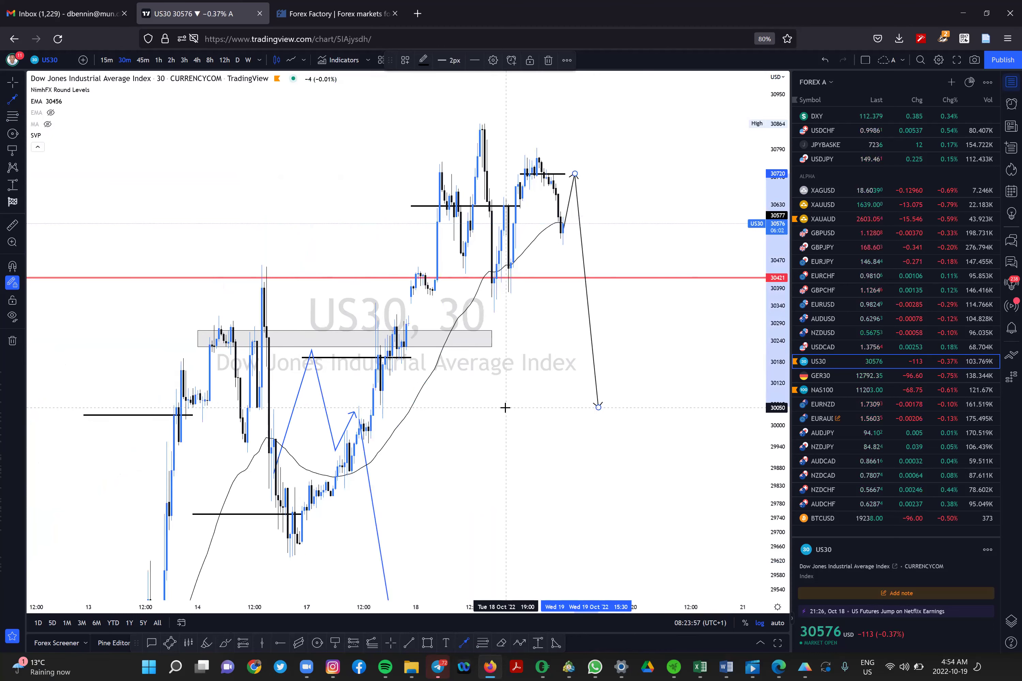
pyautogui.scroll(1, 505, 407)
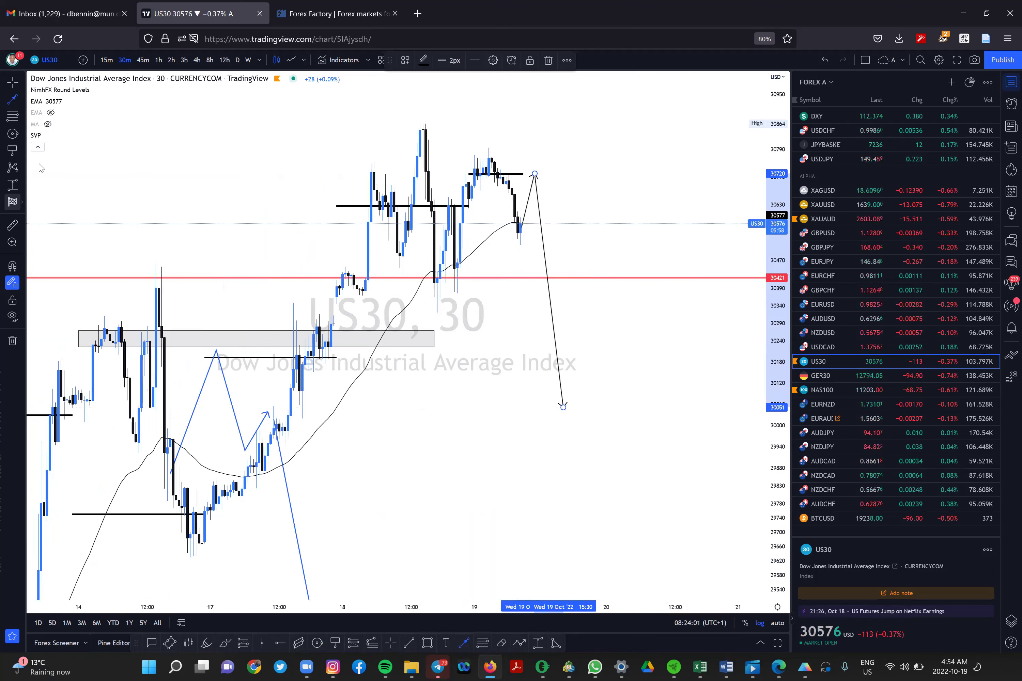
# Step: Draw a Fibonacci retracement on US30 from about 29656 at 14 October 20:30 up to about 30838 at 18 October
pyautogui.click(486, 646)
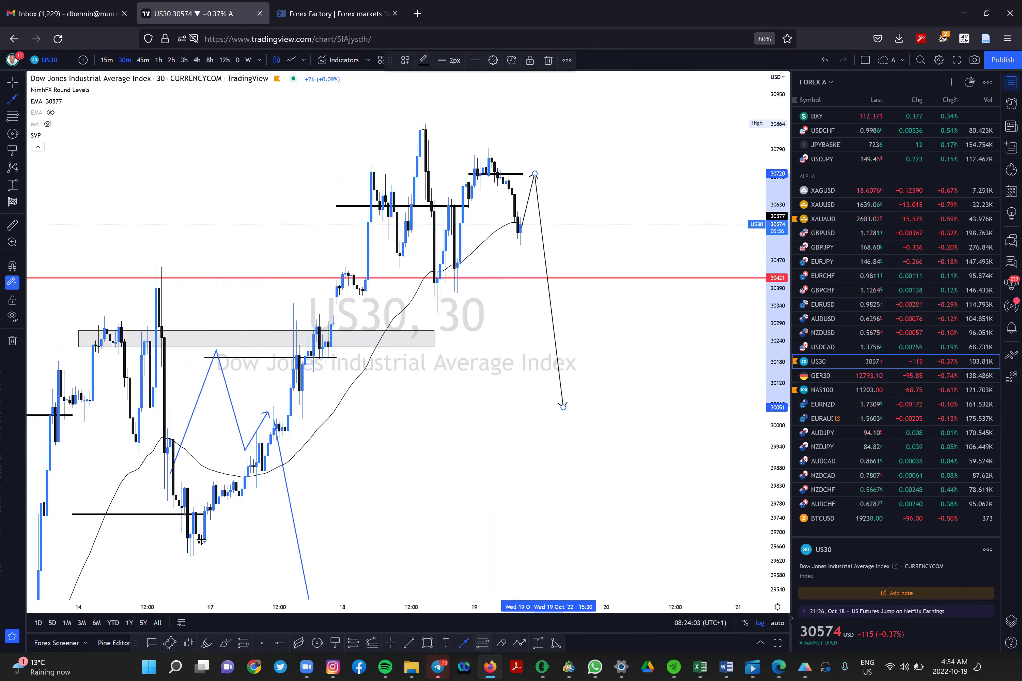
pyautogui.hotkey('ctrl', 'z')
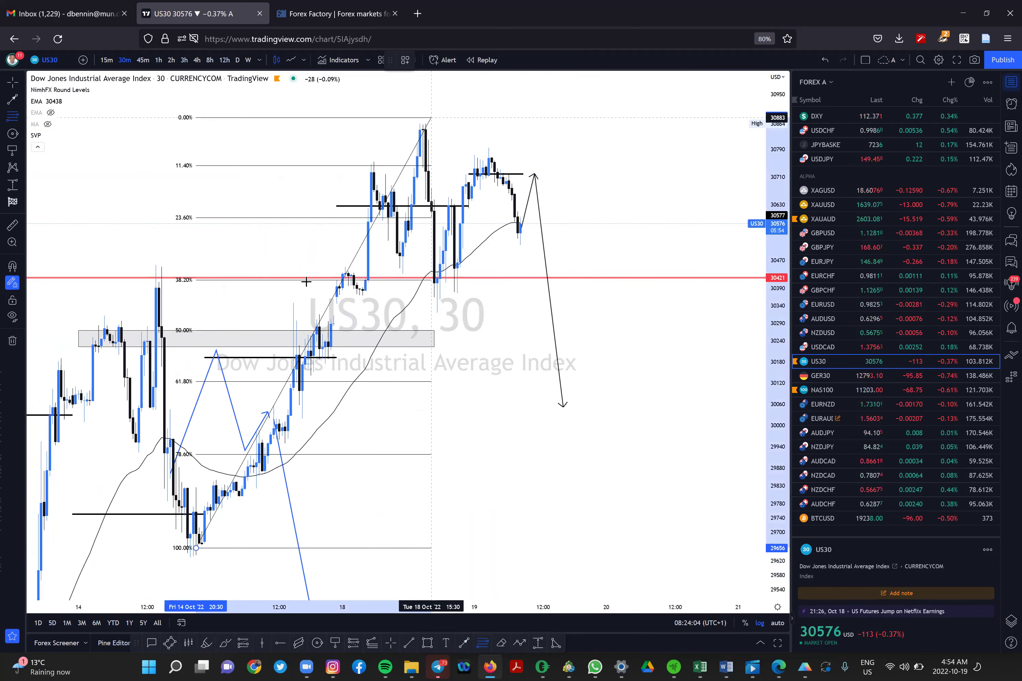
pyautogui.click(431, 132)
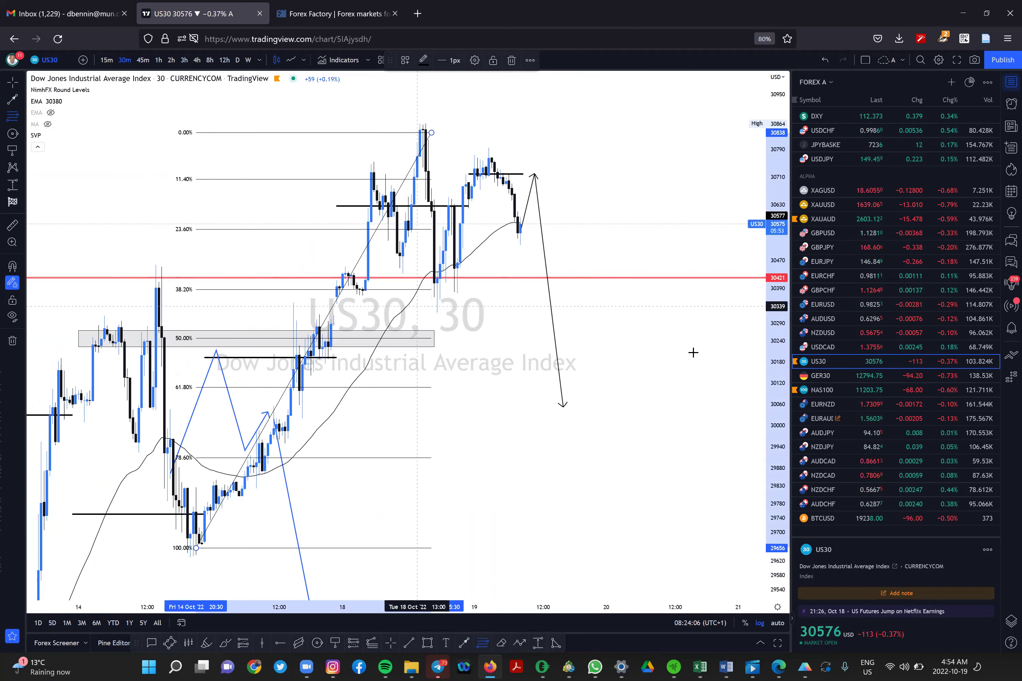
# Step: Extend the existing US30 grey zone at the 50% retracement forward to 20 October 16:00
pyautogui.click(116, 339)
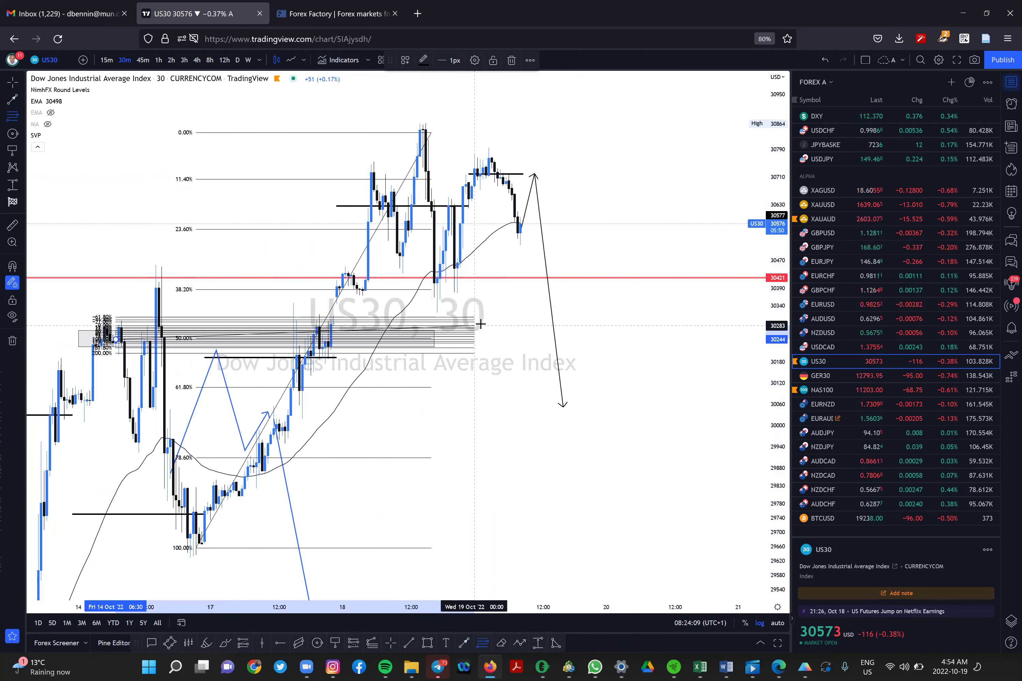
pyautogui.press('Escape')
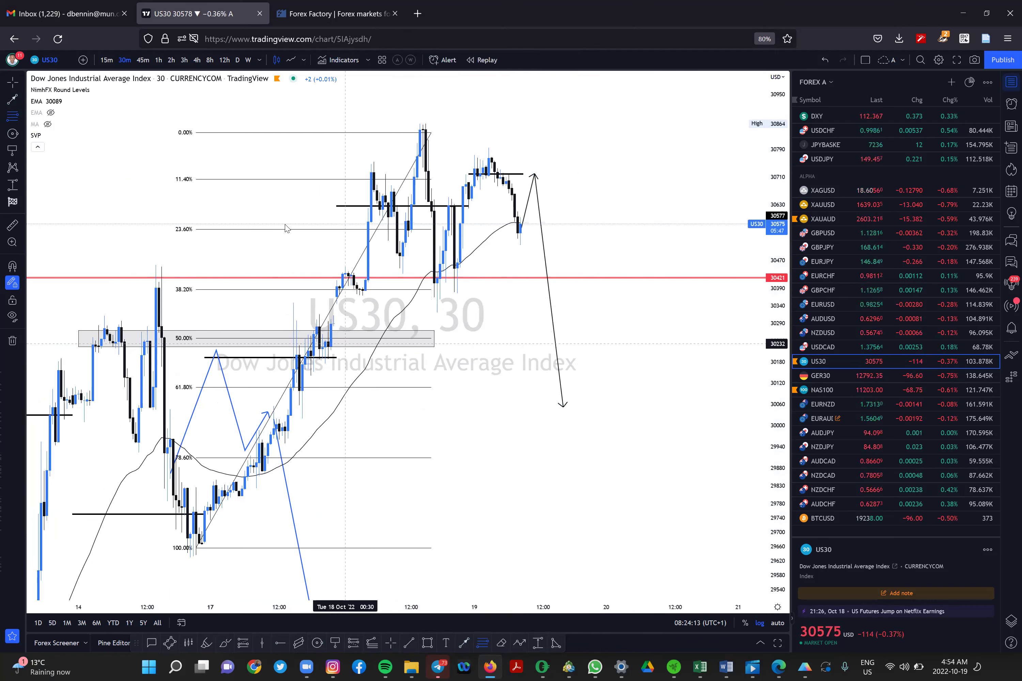
pyautogui.click(434, 341)
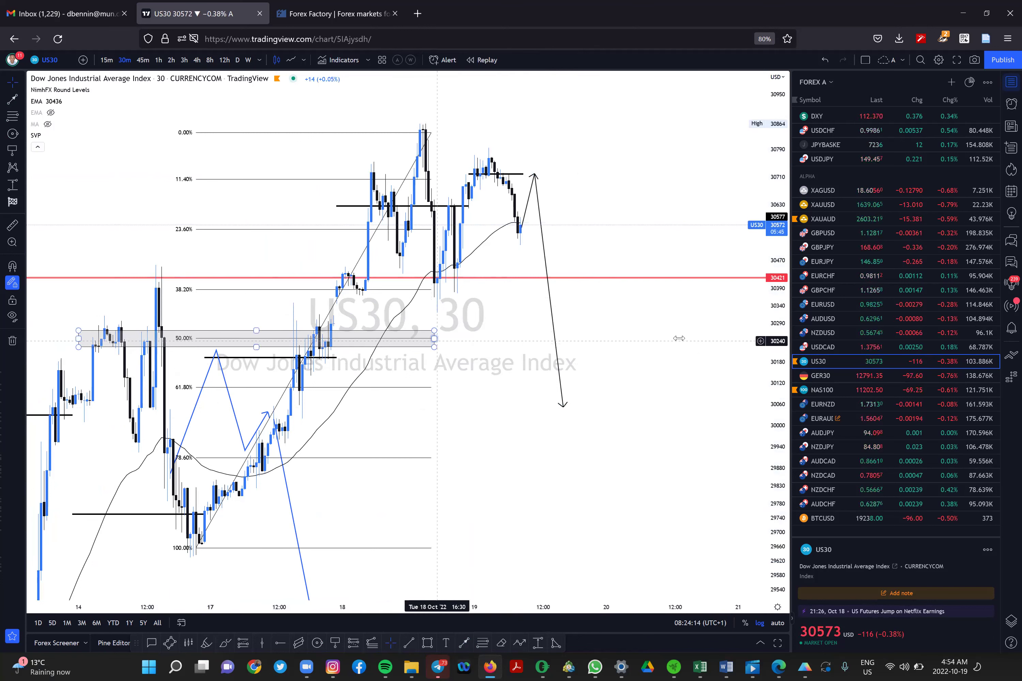
pyautogui.moveTo(695, 339); pyautogui.dragTo(698, 338)
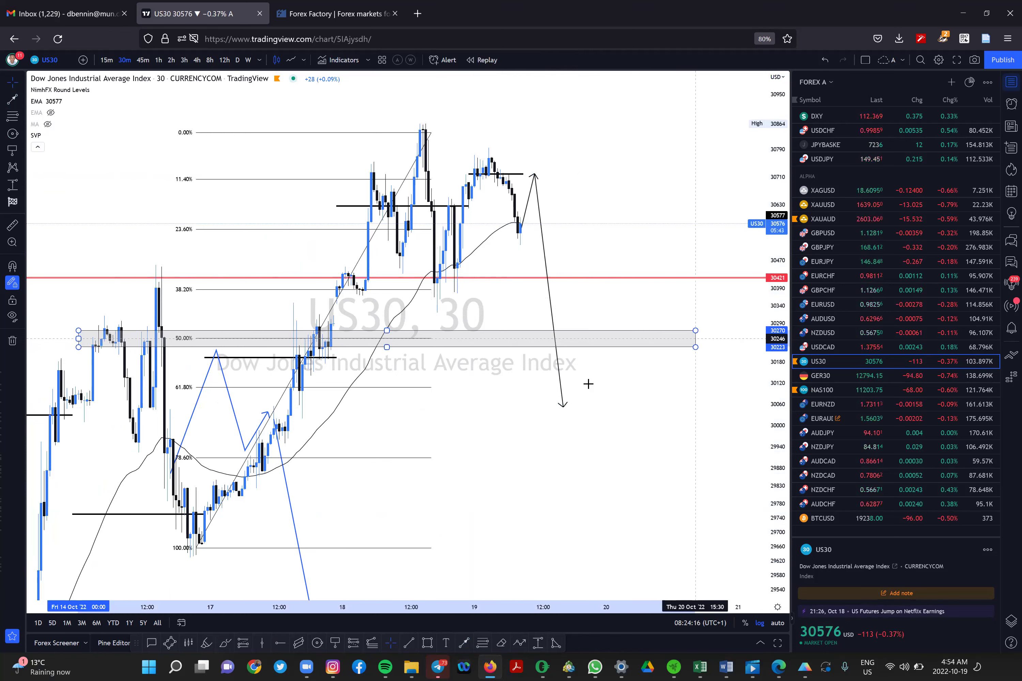
# Step: Open the GER30 chart and draw a rectangle zone from about 12911.46 to 12868.87 across 19 October 03:00 to 18:30
pyautogui.click(823, 379)
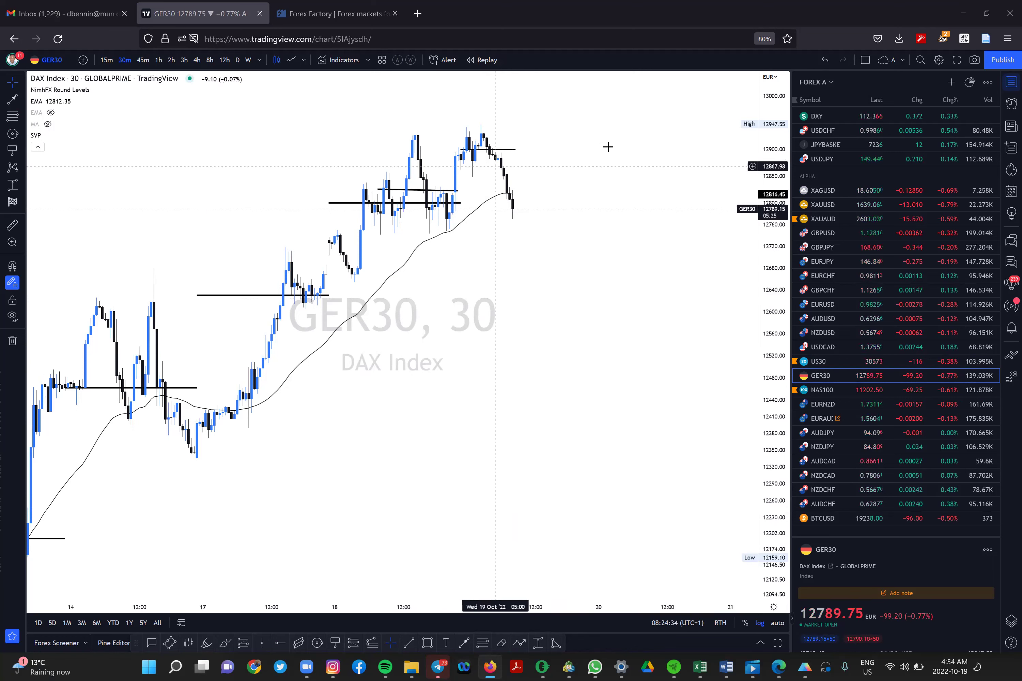
pyautogui.click(429, 646)
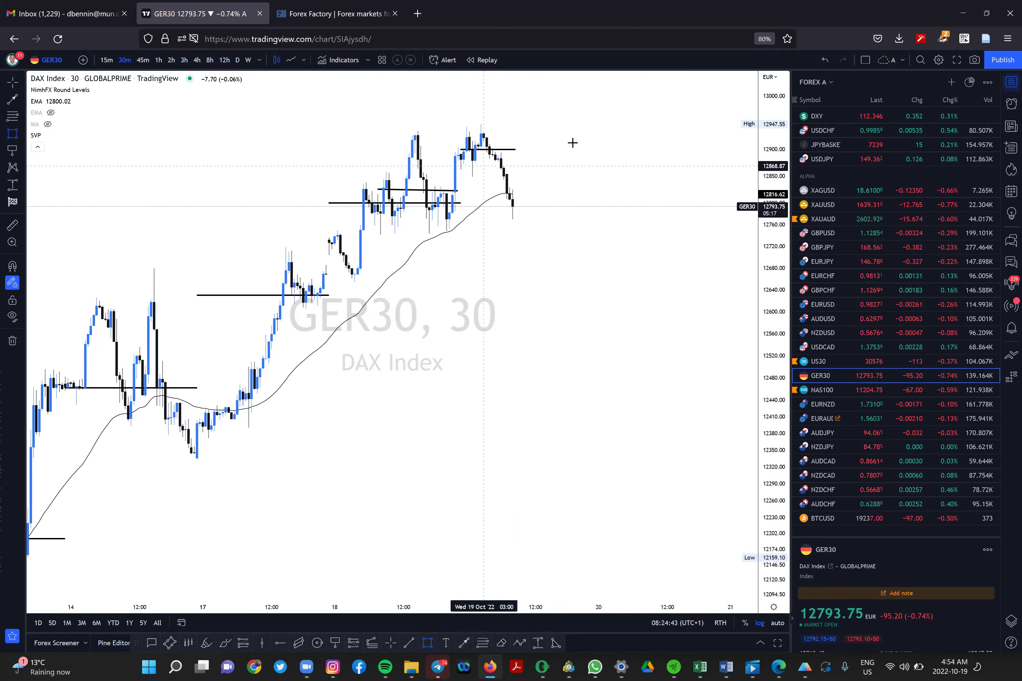
pyautogui.moveTo(572, 143); pyautogui.dragTo(483, 165)
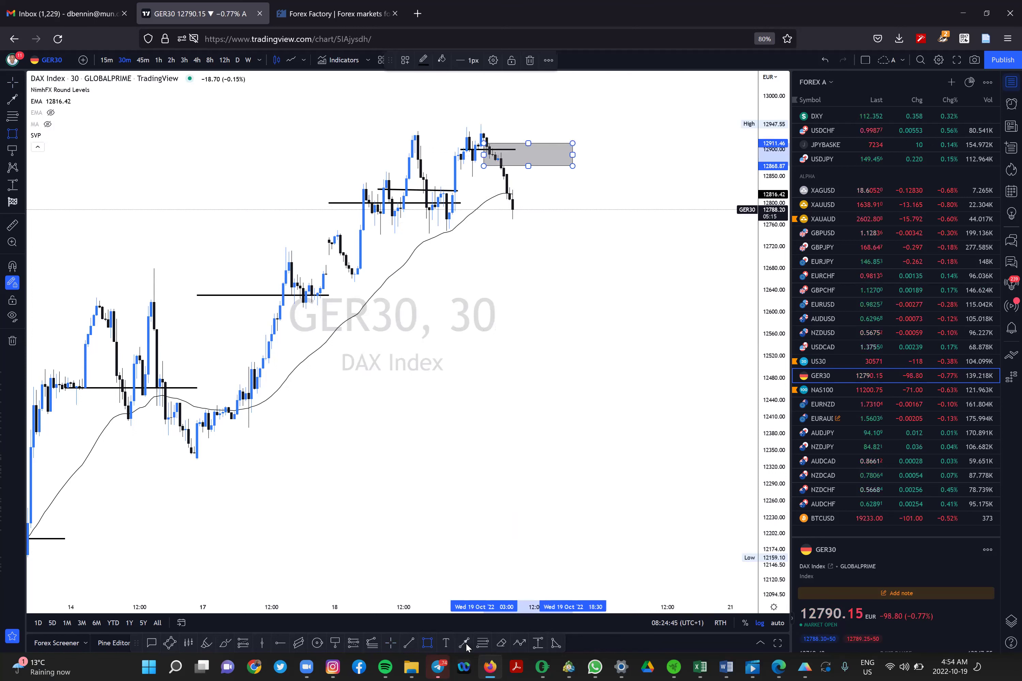
# Step: Project the GER30 path with arrows from the latest candle up to about 12852.05 and down to about 12627.58 at 19 October 17:30
pyautogui.hotkey('alt', 't')
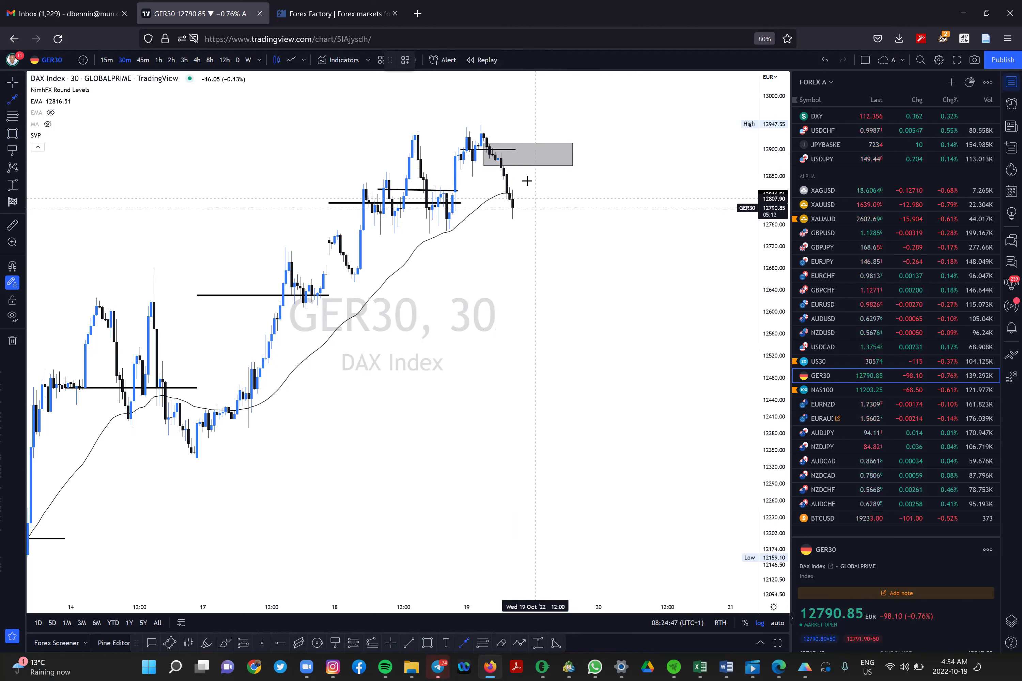
pyautogui.click(513, 209)
pyautogui.click(529, 176)
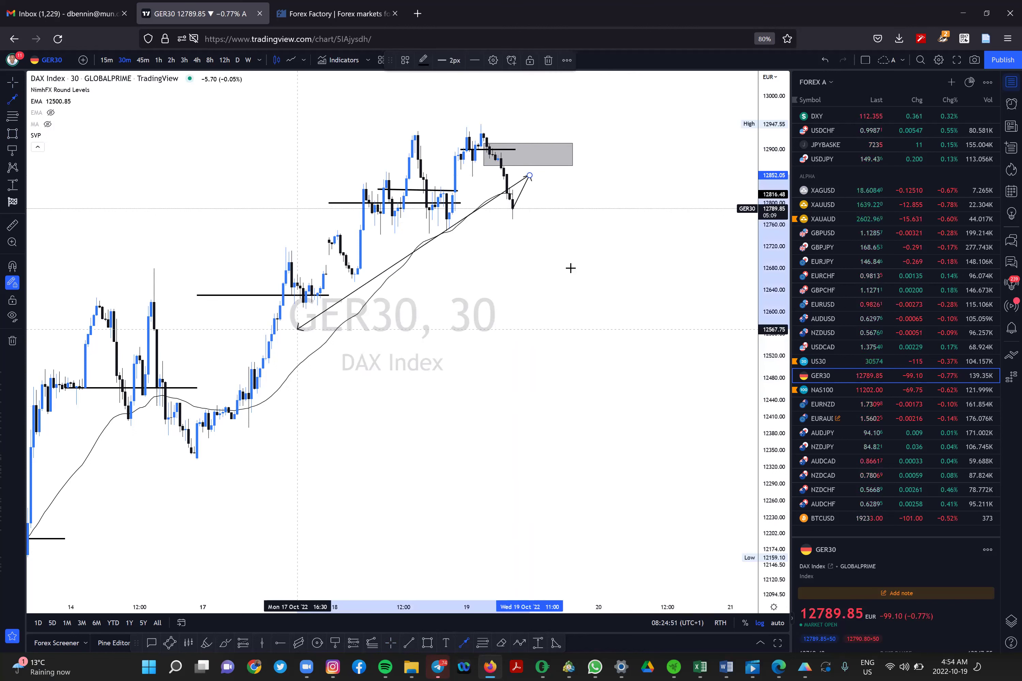
pyautogui.click(593, 300)
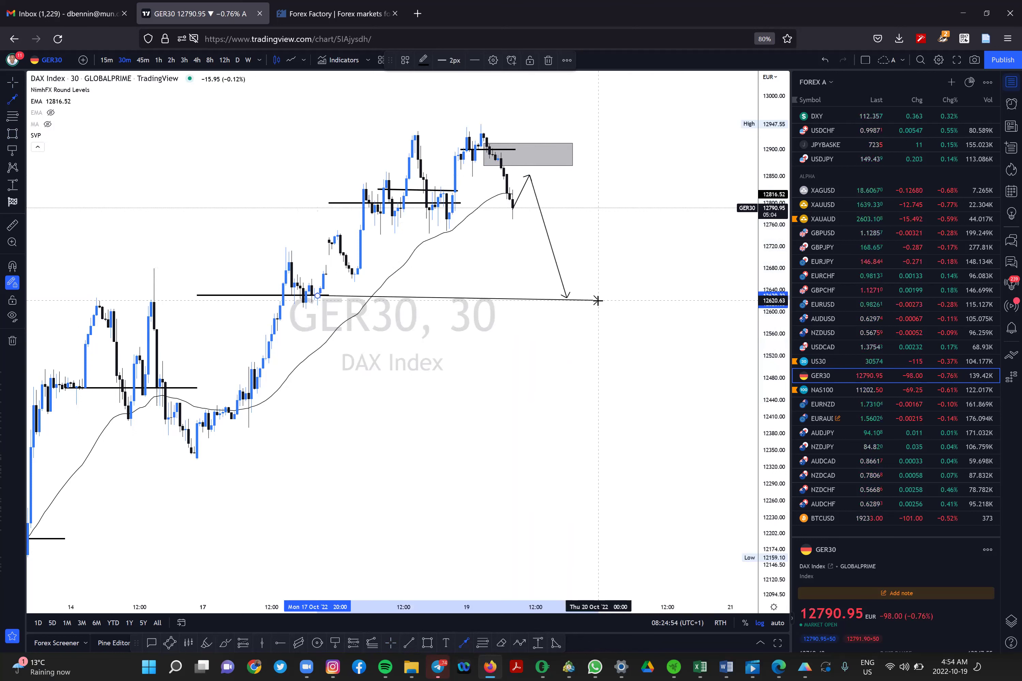
# Step: Mark GER30 target levels with near-horizontal arrows at about 12620.63 to 20 October 00:00 and about 12347.39 to 20 October 16:30
pyautogui.click(597, 300)
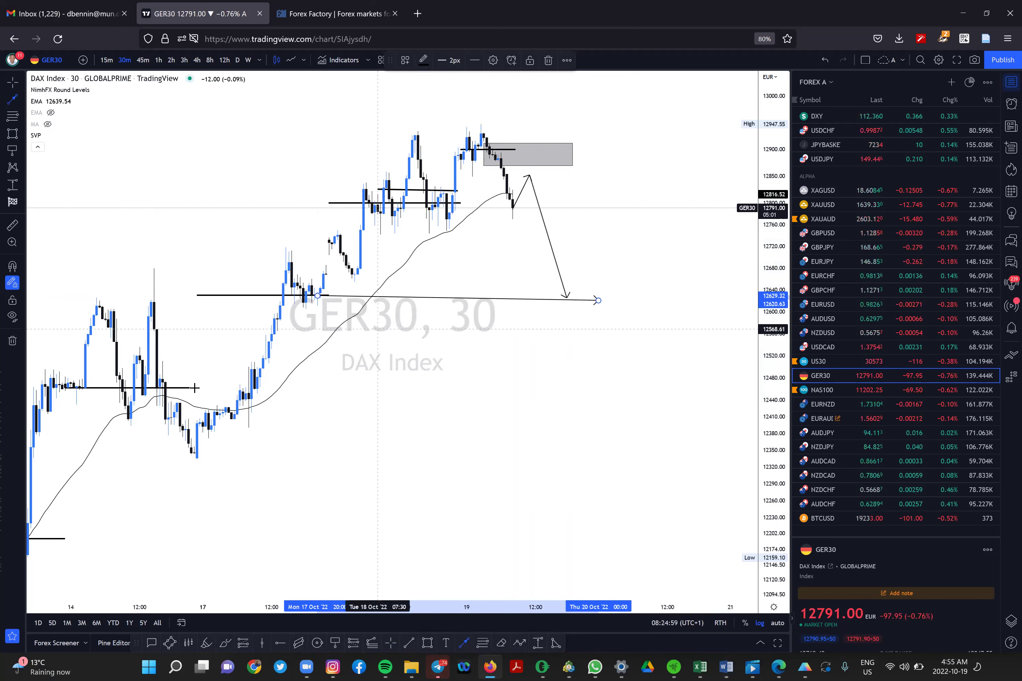
pyautogui.click(185, 457)
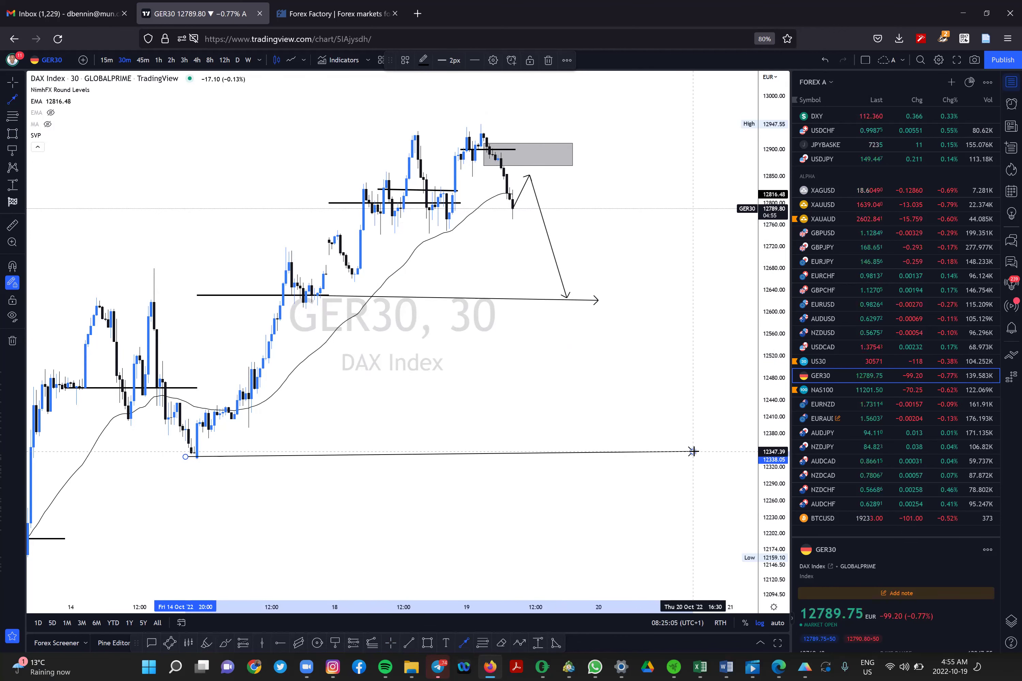
pyautogui.click(693, 451)
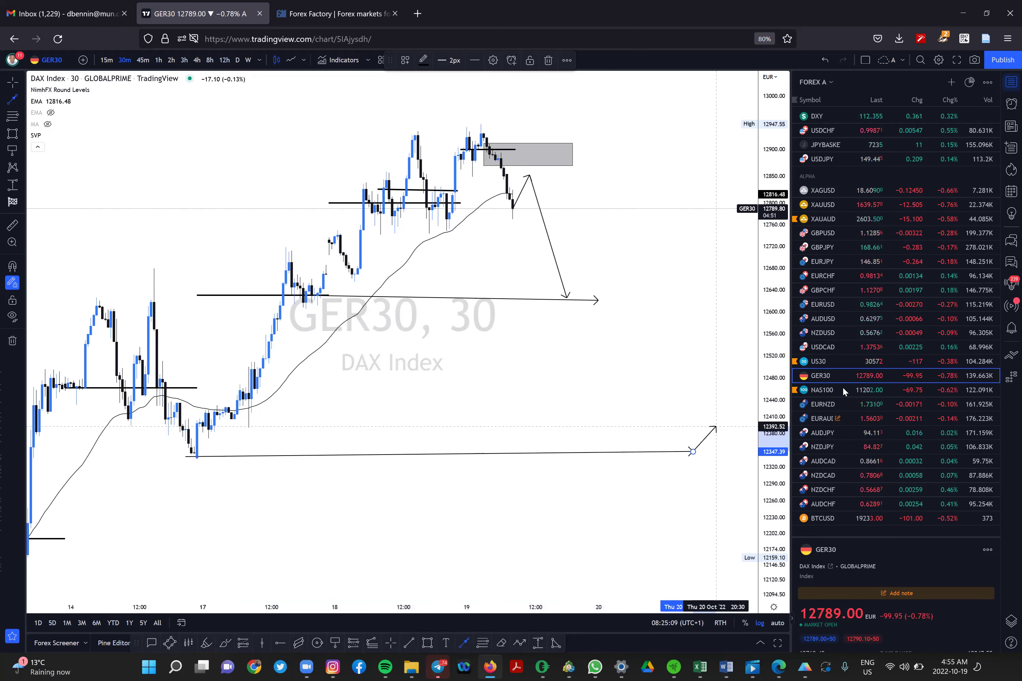
# Step: Open the NAS100 chart and brush a circle on each outer peak and a cross on the middle 18 October high
pyautogui.click(842, 389)
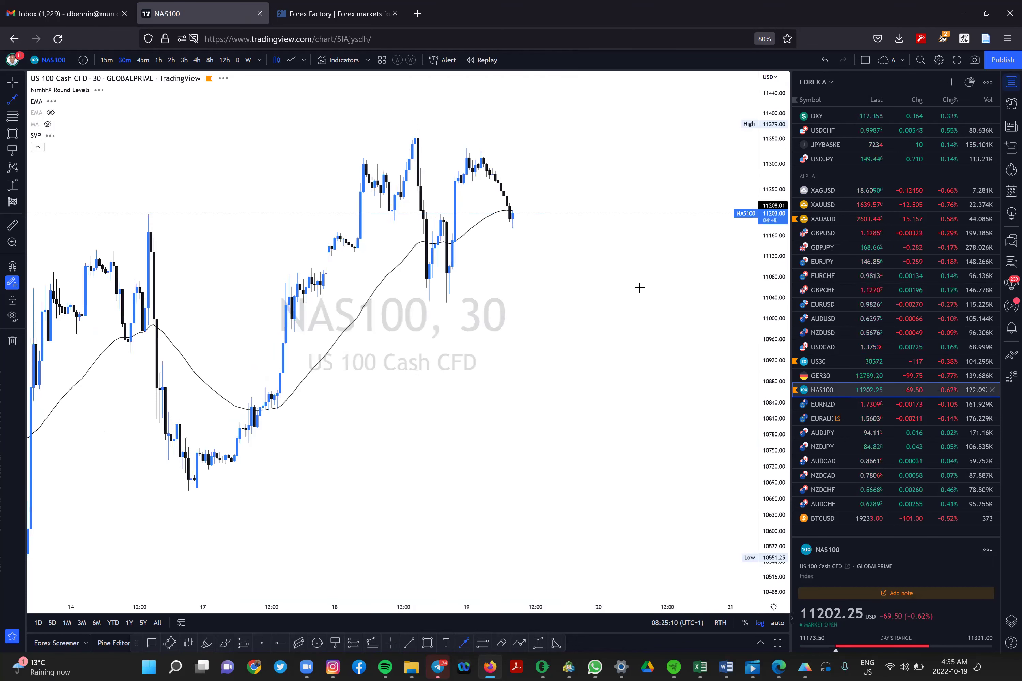
pyautogui.scroll(1, 355, 298)
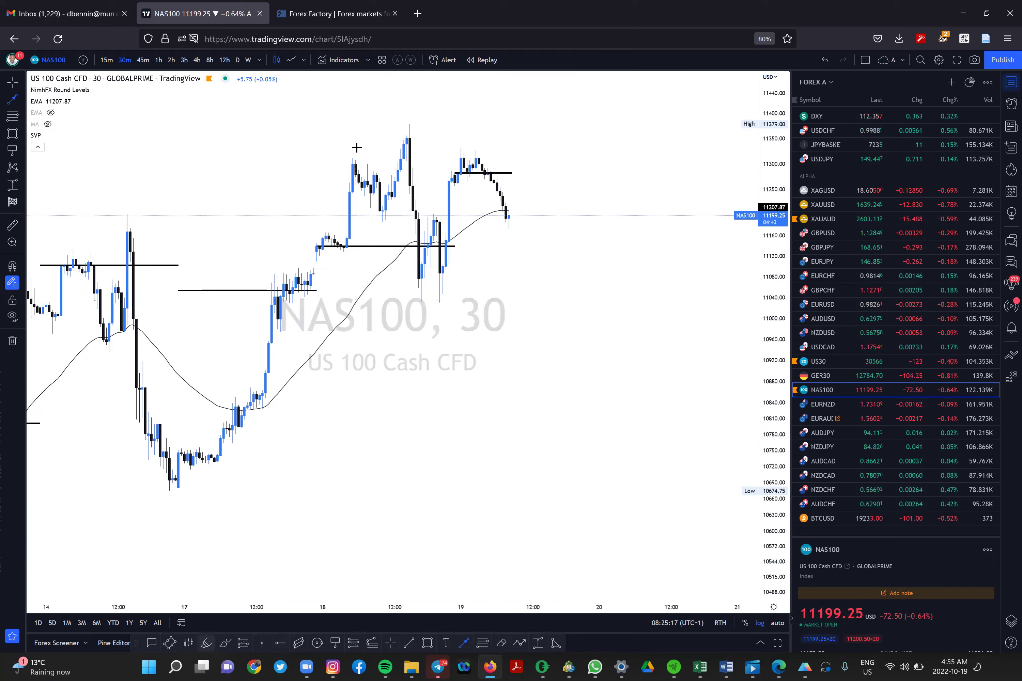
pyautogui.moveTo(337, 159)
pyautogui.mouseDown()
pyautogui.moveTo(381, 127)
pyautogui.moveTo(411, 143)
pyautogui.moveTo(415, 127)
pyautogui.moveTo(398, 148)
pyautogui.mouseUp()
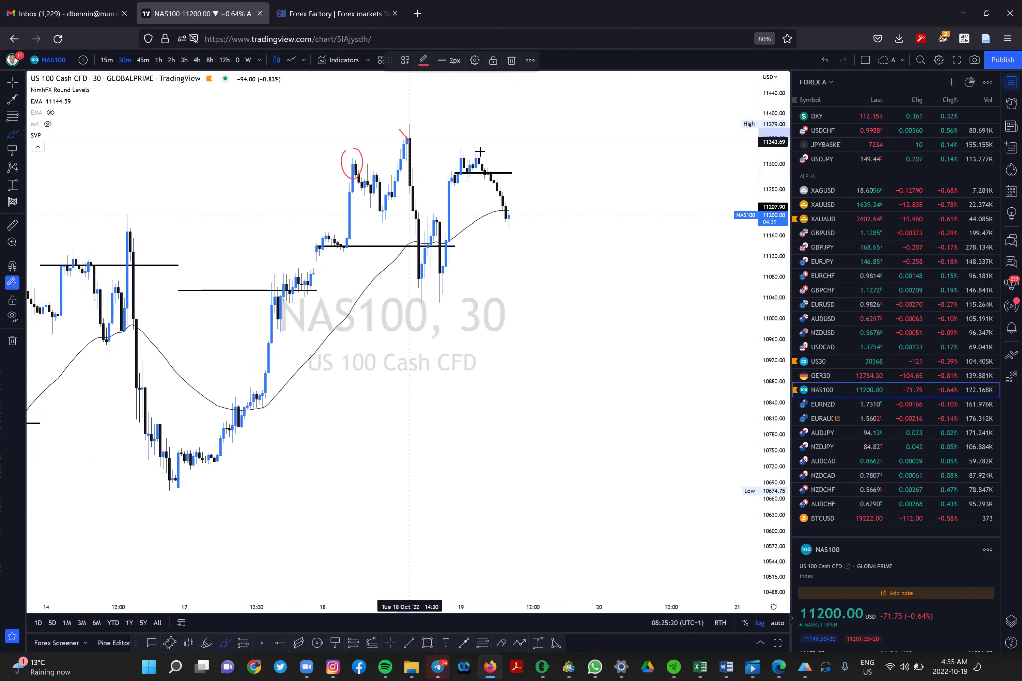
pyautogui.moveTo(472, 146); pyautogui.dragTo(479, 165)
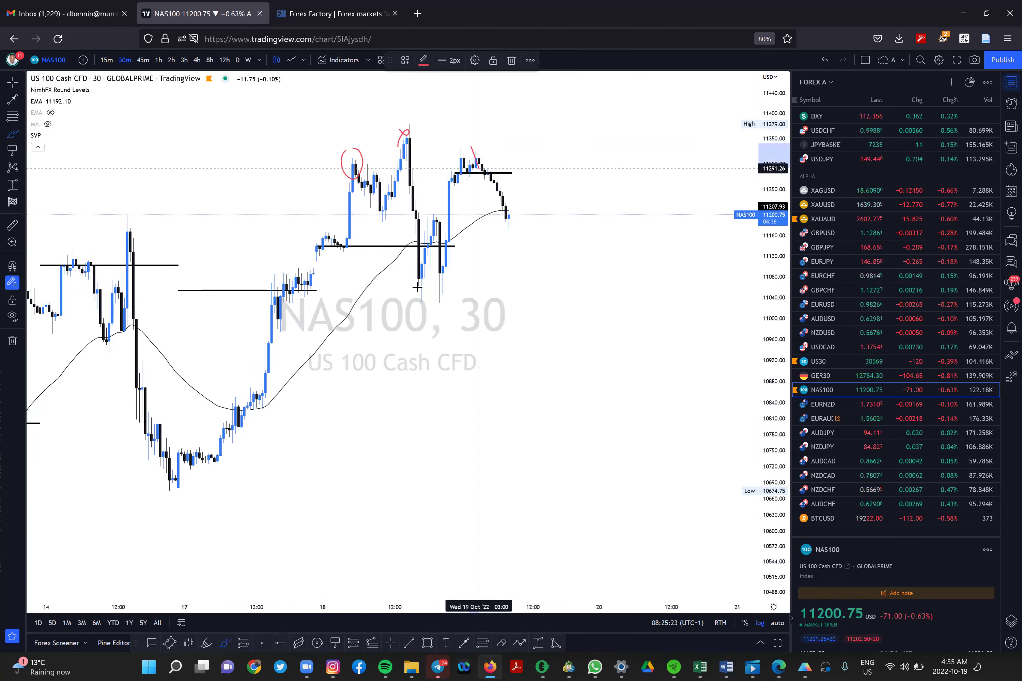
# Step: Sketch two red support strokes near the 18 October NAS100 lows and a freehand path rising from the latest candle and dropping to them
pyautogui.moveTo(428, 279); pyautogui.dragTo(605, 293)
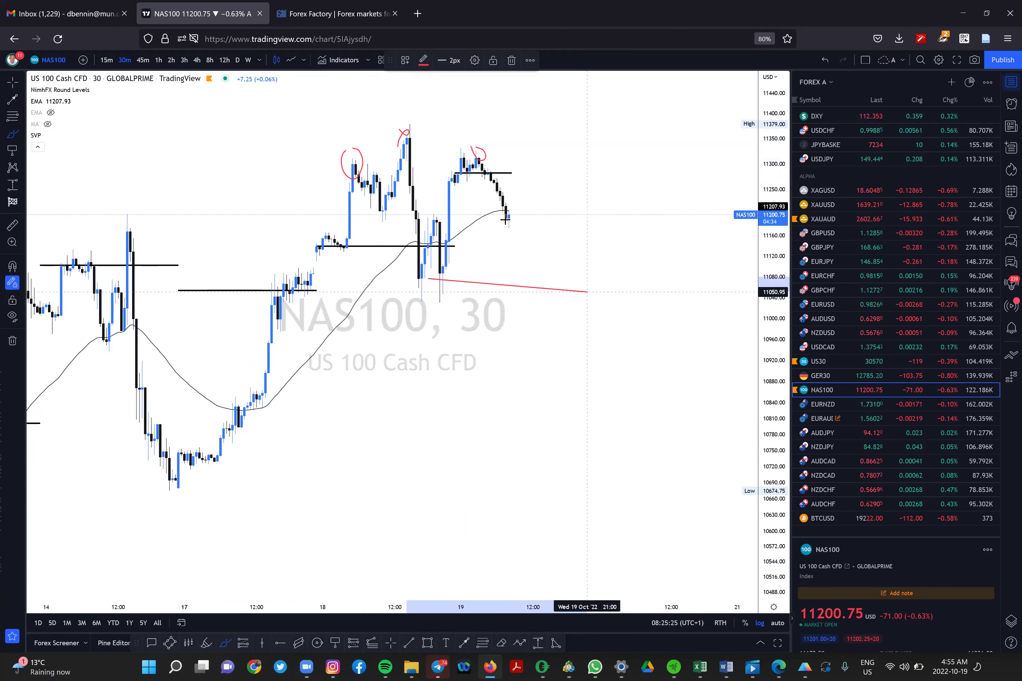
pyautogui.moveTo(507, 217)
pyautogui.mouseDown()
pyautogui.moveTo(525, 179)
pyautogui.moveTo(541, 278)
pyautogui.mouseUp()
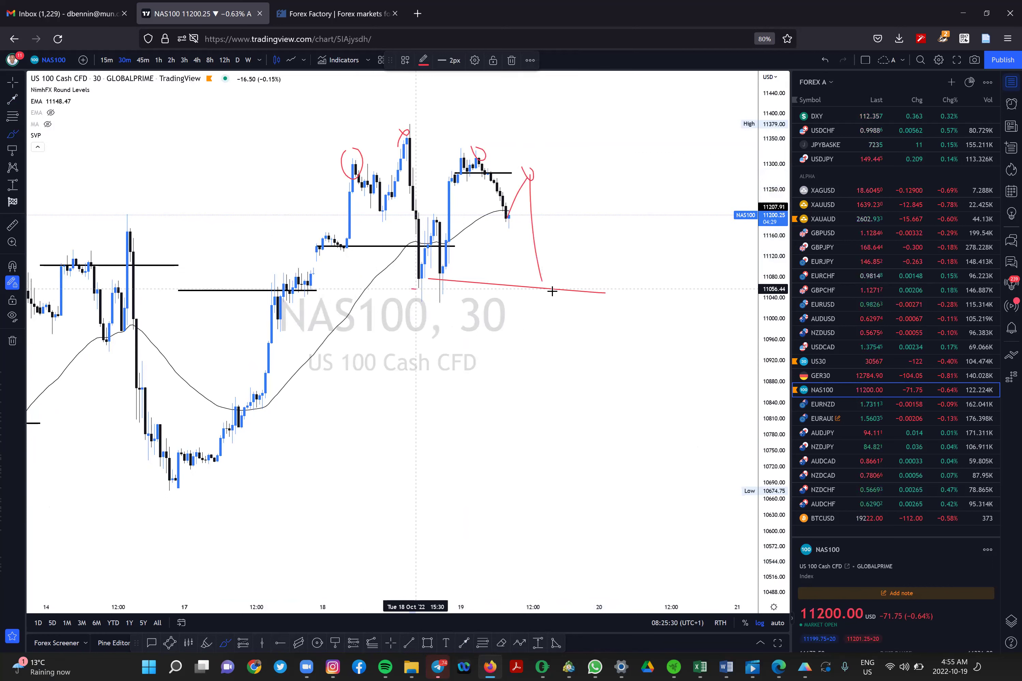
pyautogui.moveTo(415, 289); pyautogui.dragTo(561, 299)
pyautogui.moveTo(547, 280); pyautogui.dragTo(552, 291)
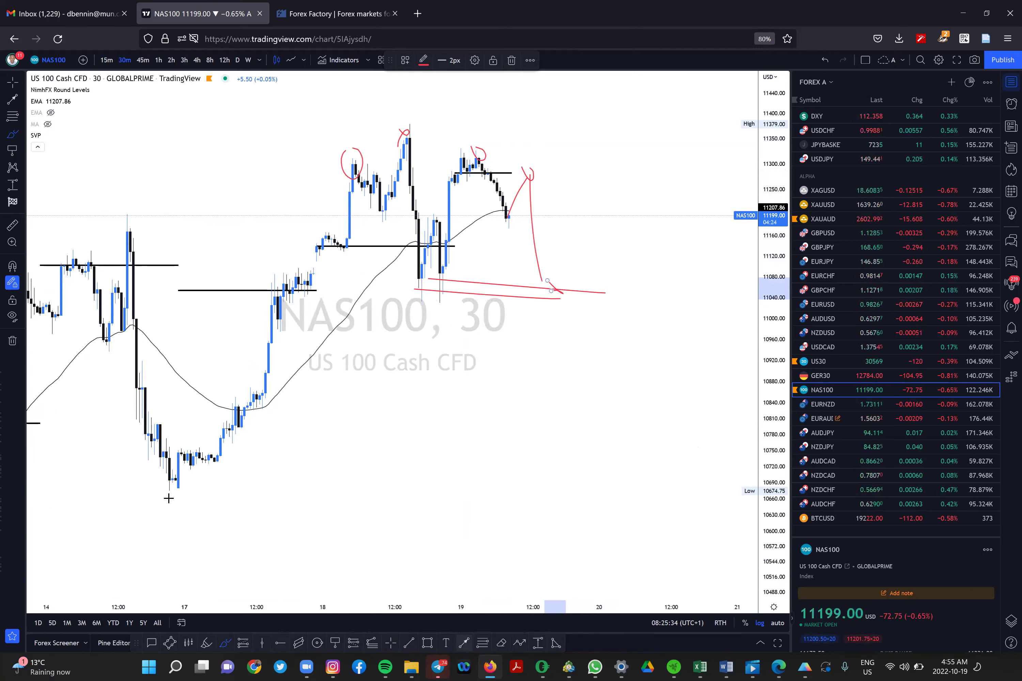
# Step: Draw a Fibonacci retracement on NAS100 from about 10678.83 at 14 October 21:00 to about 11365.30 at 18 October 15:30
pyautogui.hotkey('alt', 'f')
pyautogui.click(172, 488)
pyautogui.click(250, 338)
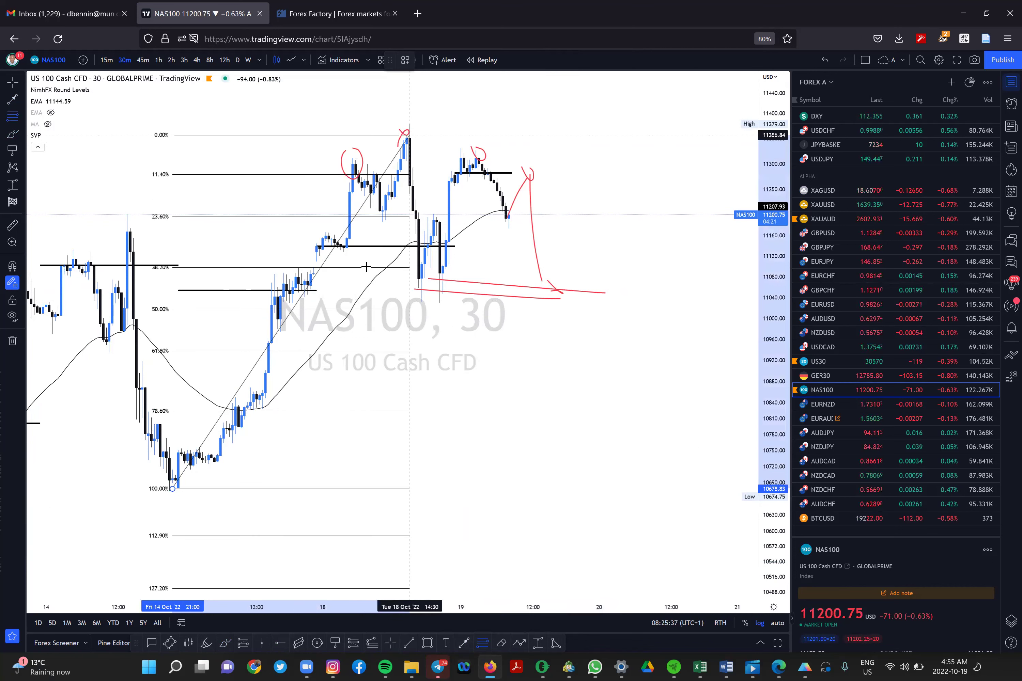
pyautogui.click(415, 130)
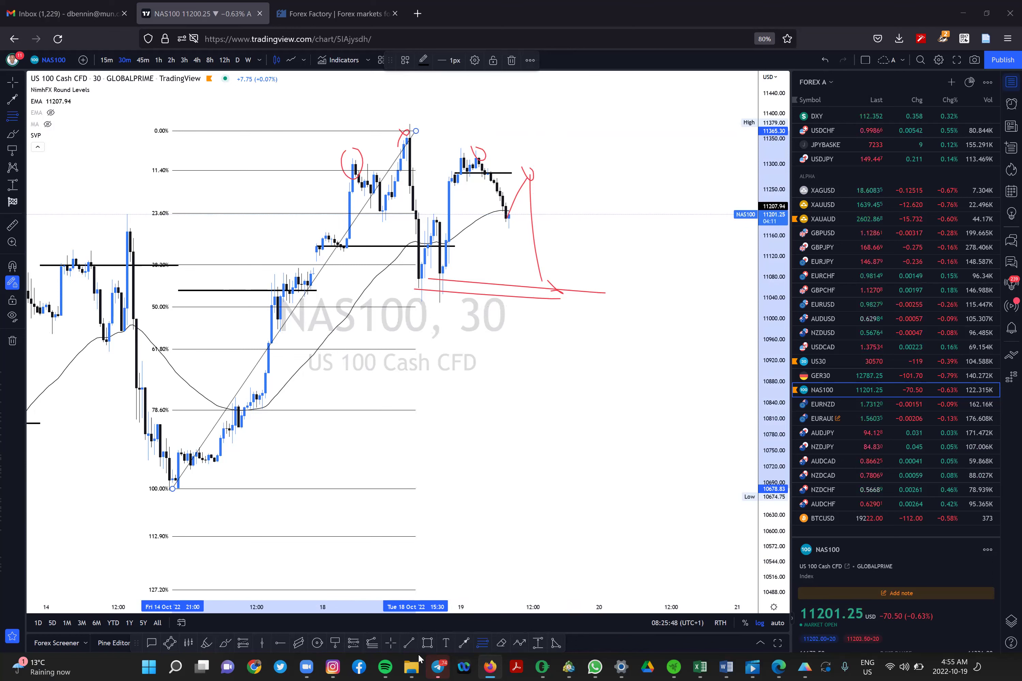
# Step: Draw NAS100 rectangle zones at about 11029.94 to 11004.42 and about 10702.71 to 10680.60, both spanning 14 to 20 October
pyautogui.click(427, 643)
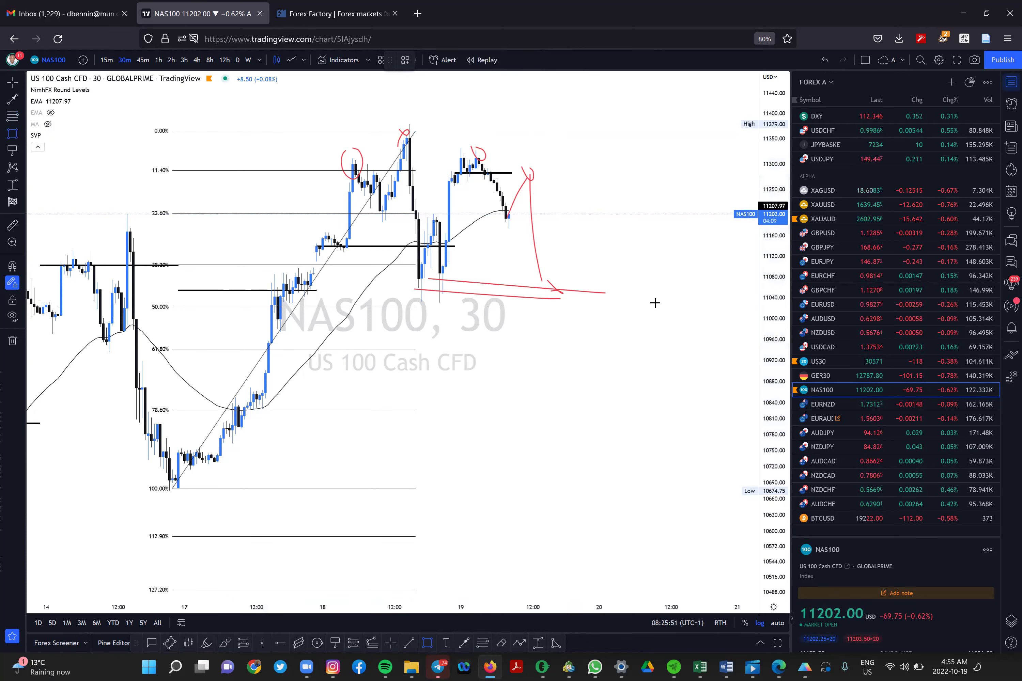
pyautogui.click(166, 303)
pyautogui.click(620, 328)
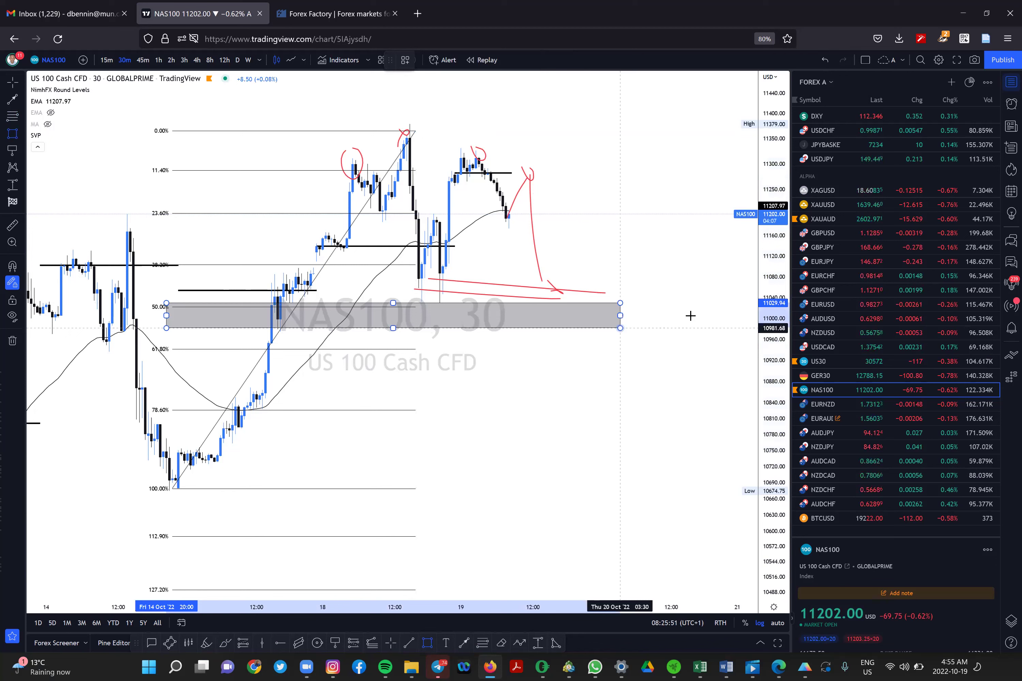
pyautogui.click(691, 316)
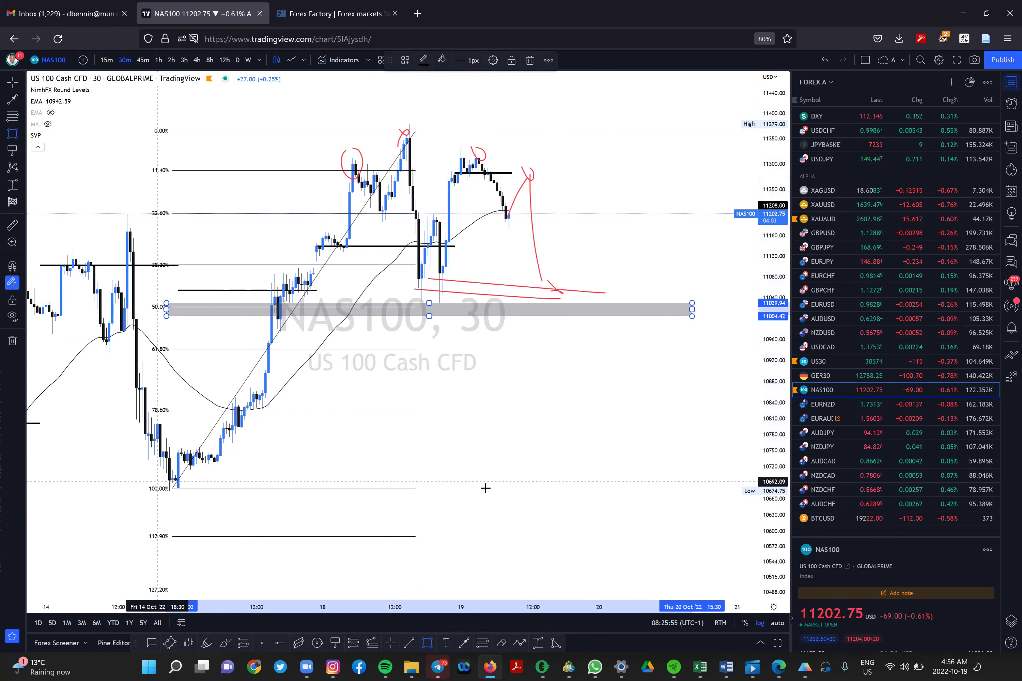
pyautogui.click(458, 493)
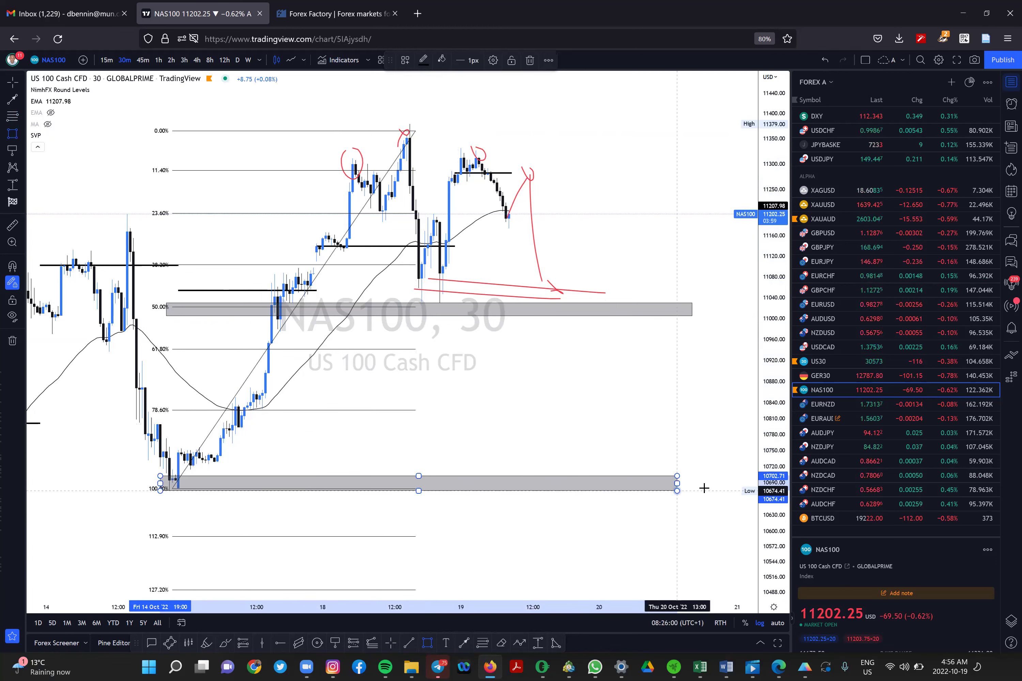
pyautogui.moveTo(704, 488); pyautogui.dragTo(701, 488)
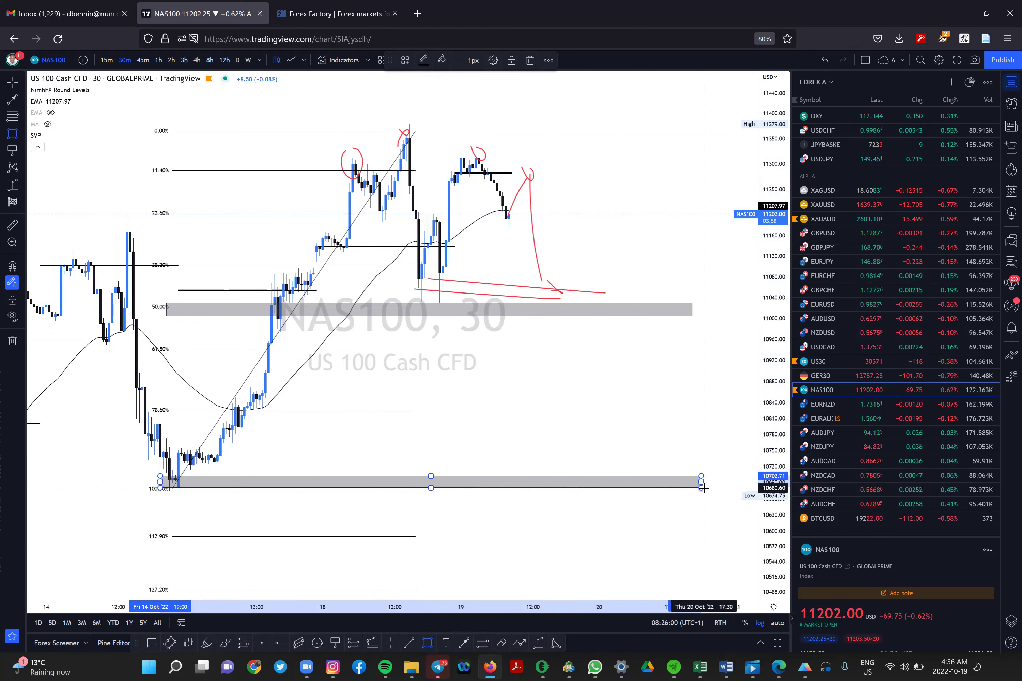
# Step: Open the EURNZD chart and brush circles around the two 18 October lows and the 19 October low
pyautogui.click(933, 408)
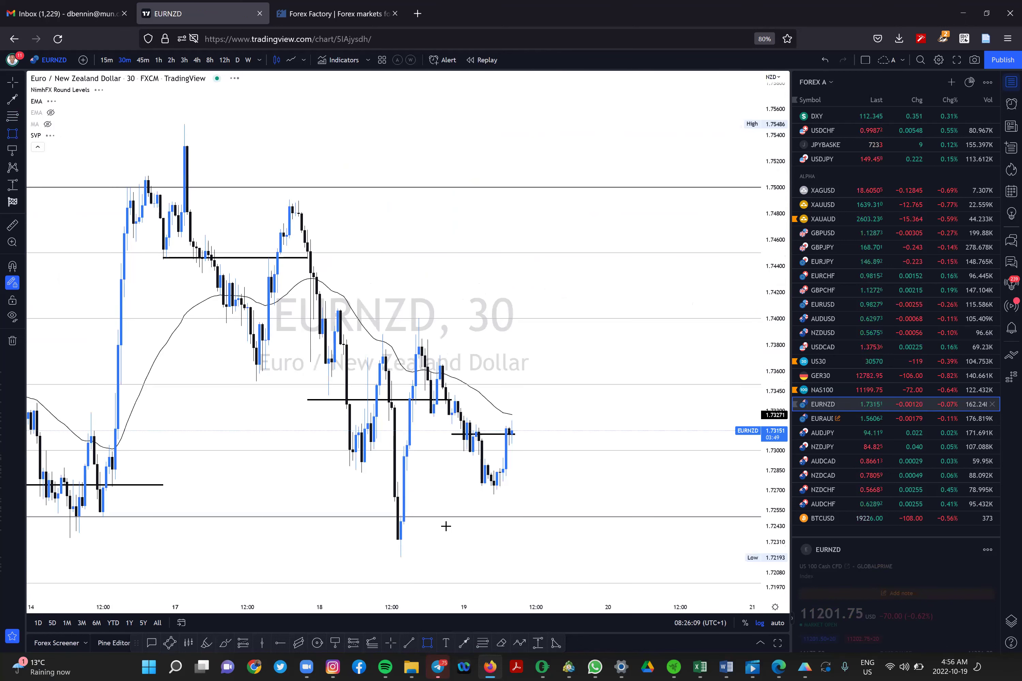
pyautogui.scroll(-1, 423, 504)
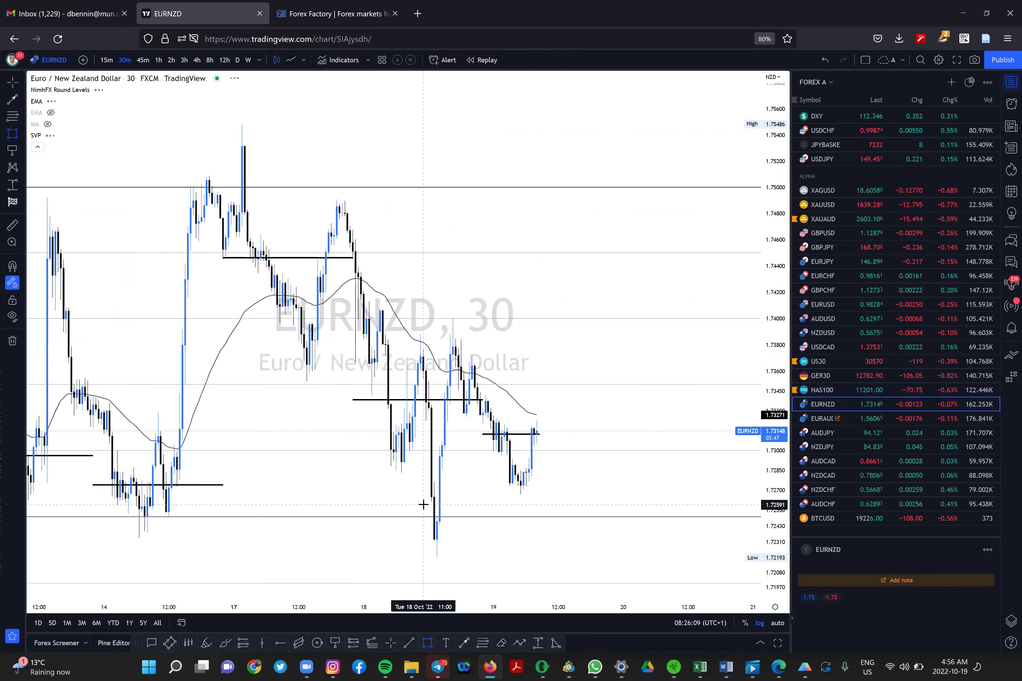
pyautogui.scroll(1, 494, 483)
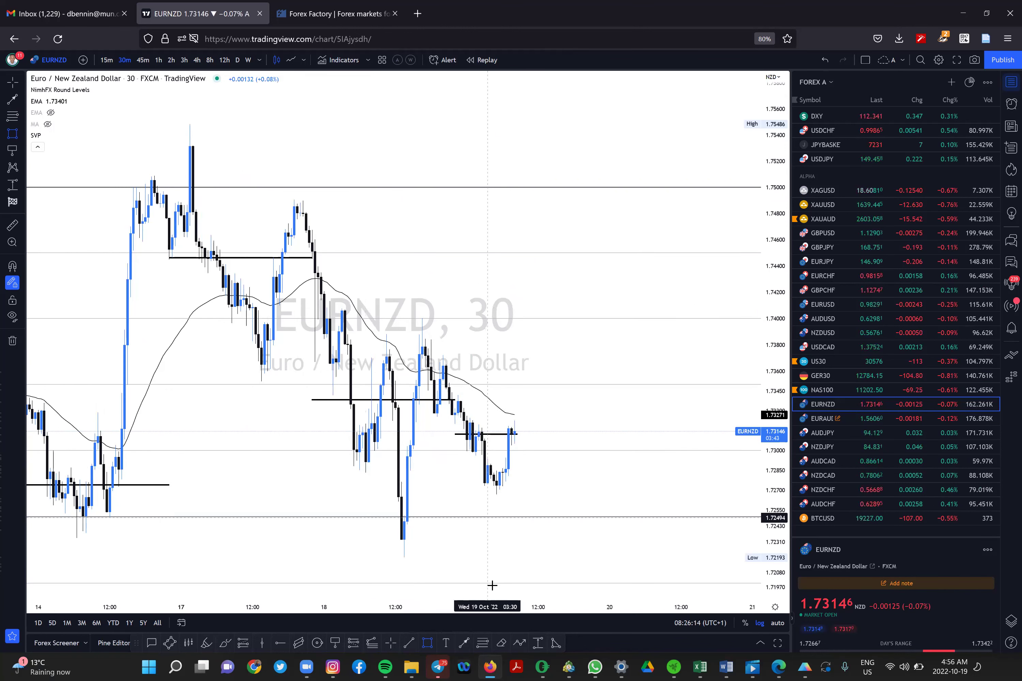
pyautogui.moveTo(372, 451)
pyautogui.mouseDown()
pyautogui.moveTo(343, 463)
pyautogui.moveTo(355, 481)
pyautogui.moveTo(378, 467)
pyautogui.moveTo(368, 451)
pyautogui.mouseUp()
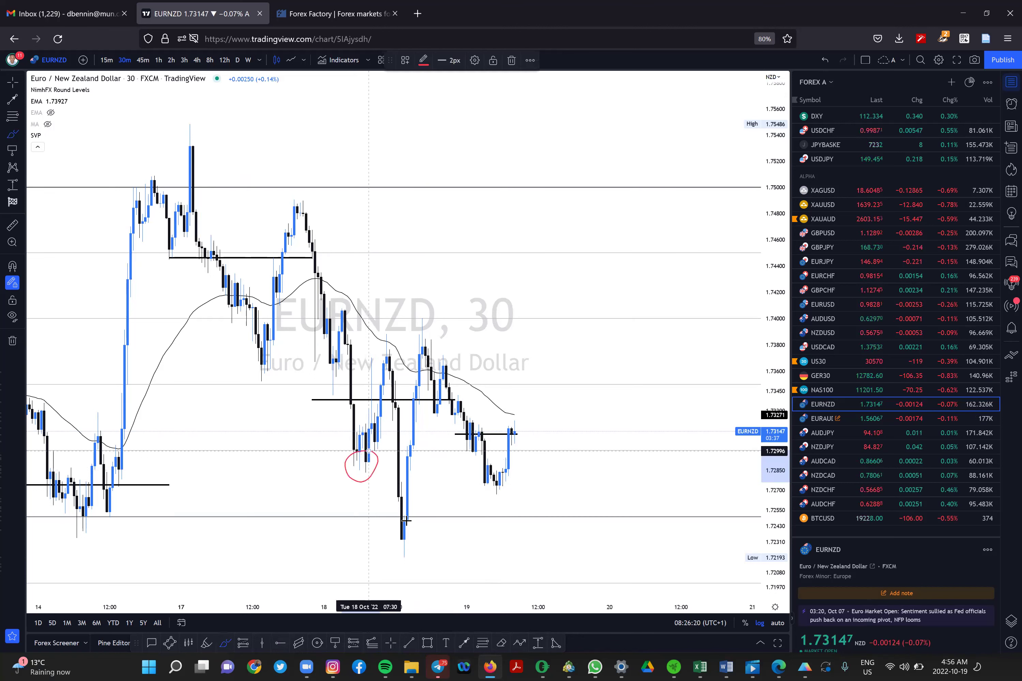
pyautogui.moveTo(406, 521); pyautogui.dragTo(407, 523)
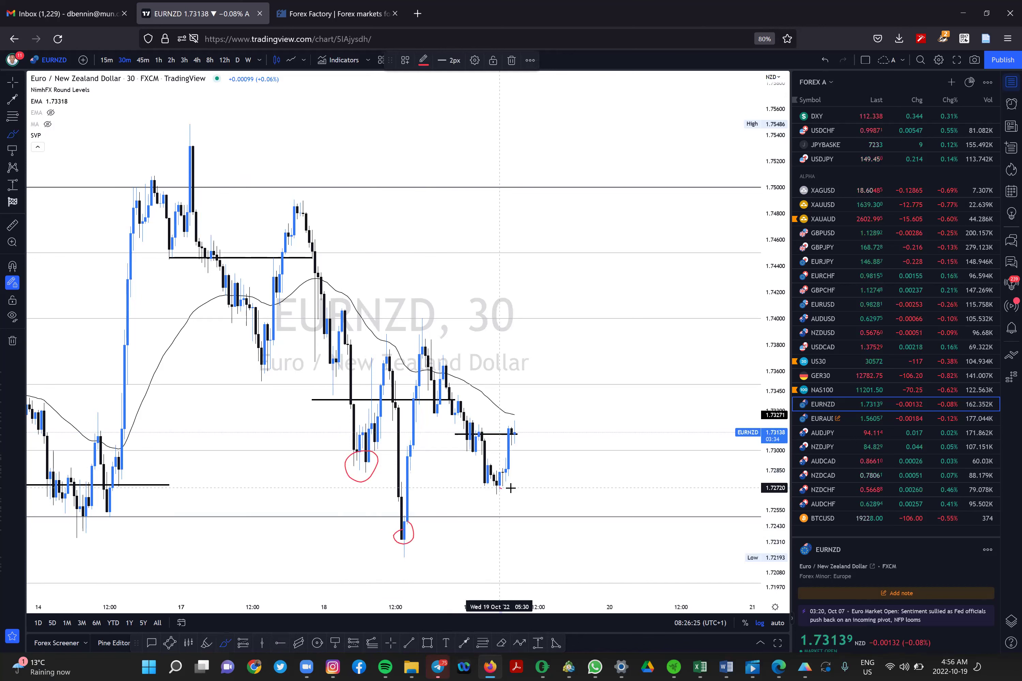
pyautogui.moveTo(500, 488); pyautogui.dragTo(523, 500)
# Step: Sketch a path dipping from the latest EURNZD candle to a curl, and a near-horizontal support stroke at the 19 October low
pyautogui.moveTo(513, 431)
pyautogui.mouseDown()
pyautogui.moveTo(526, 478)
pyautogui.moveTo(544, 471)
pyautogui.mouseUp()
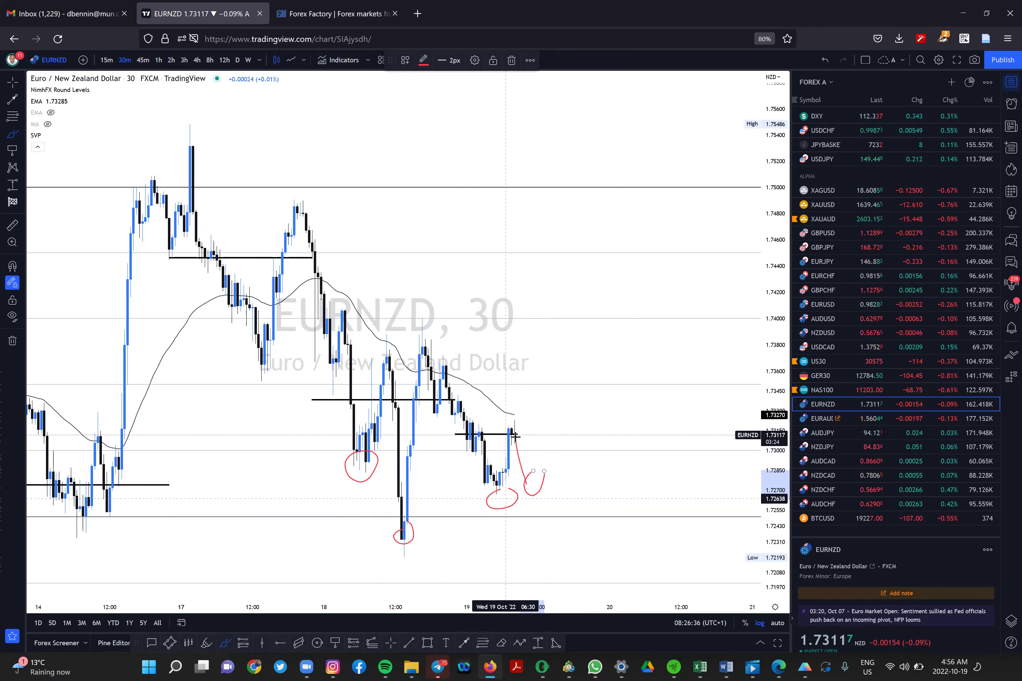
pyautogui.moveTo(475, 486); pyautogui.dragTo(545, 483)
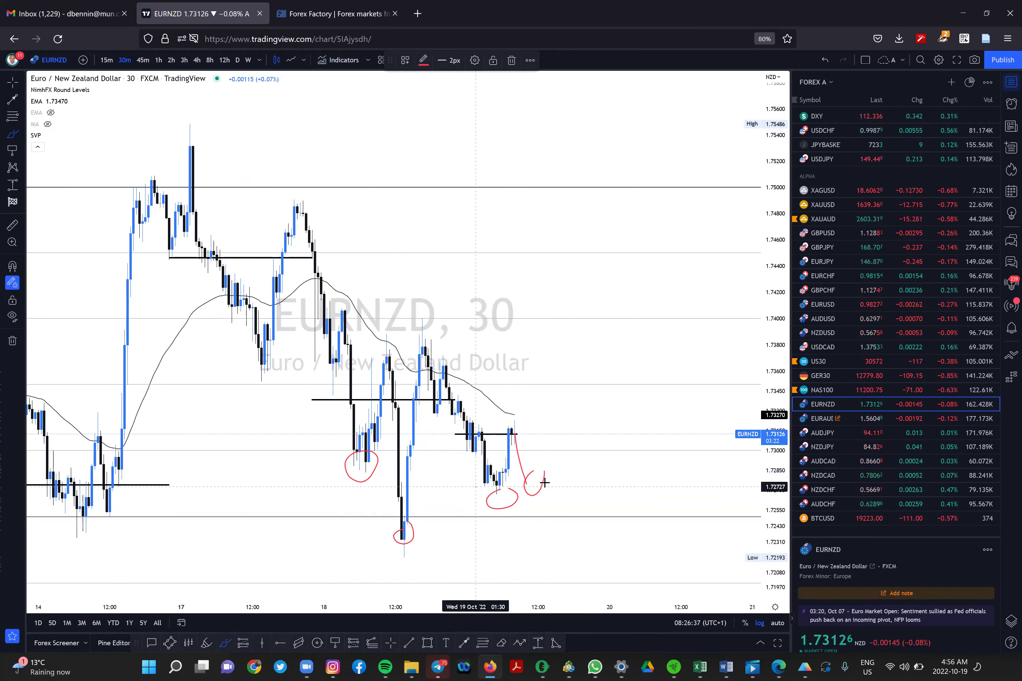
pyautogui.click(600, 483)
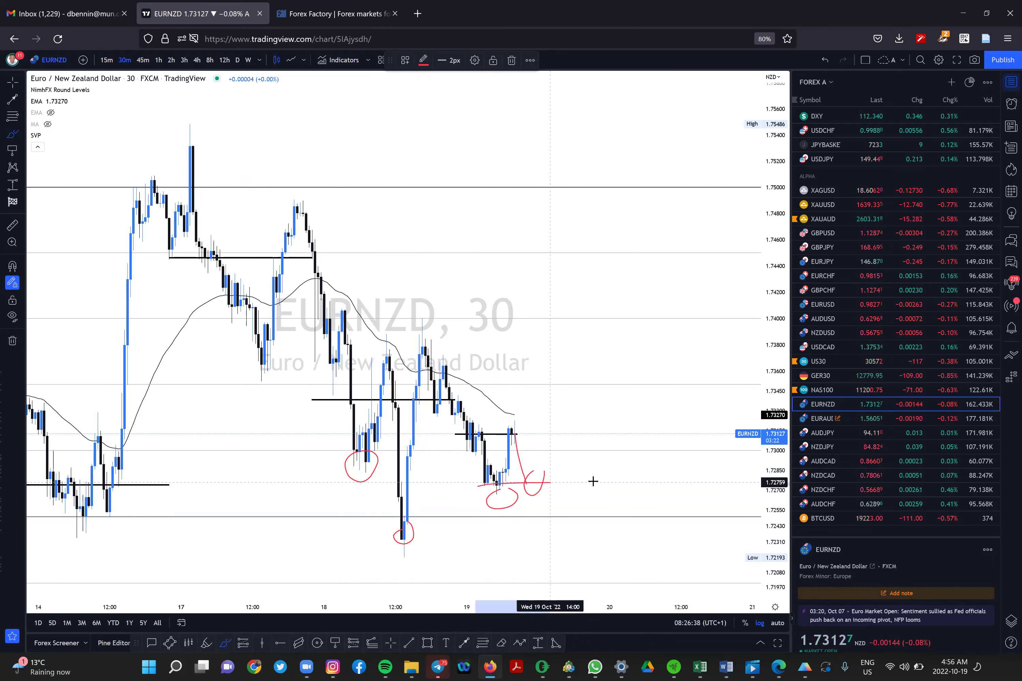
# Step: Sketch a rising EURNZD path to a circle near 1.75000, a short stroke near 1.72200, and retrace the dip from the latest candle
pyautogui.click(535, 472)
pyautogui.moveTo(535, 472)
pyautogui.mouseDown()
pyautogui.moveTo(547, 181)
pyautogui.moveTo(567, 219)
pyautogui.moveTo(567, 192)
pyautogui.moveTo(556, 192)
pyautogui.mouseUp()
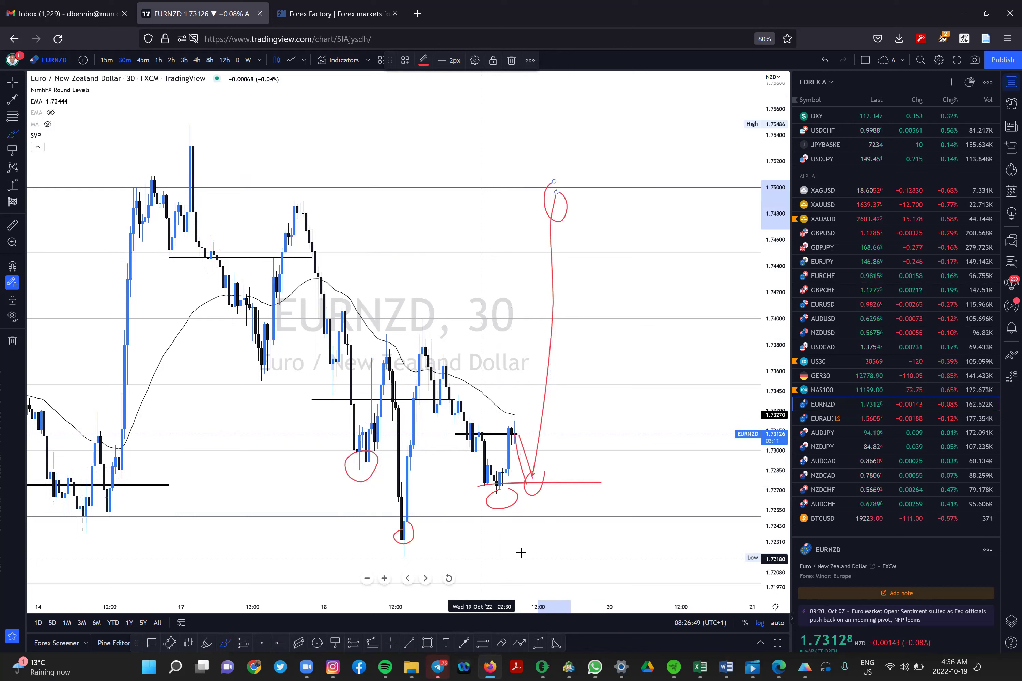
pyautogui.moveTo(548, 551); pyautogui.dragTo(490, 561)
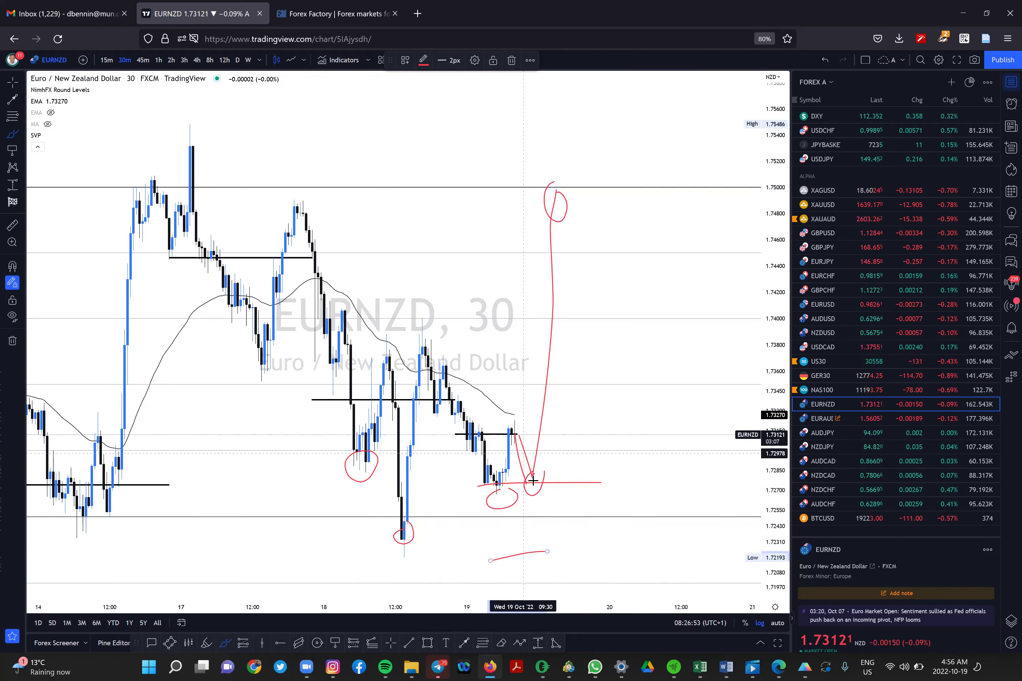
pyautogui.moveTo(515, 439); pyautogui.dragTo(532, 481)
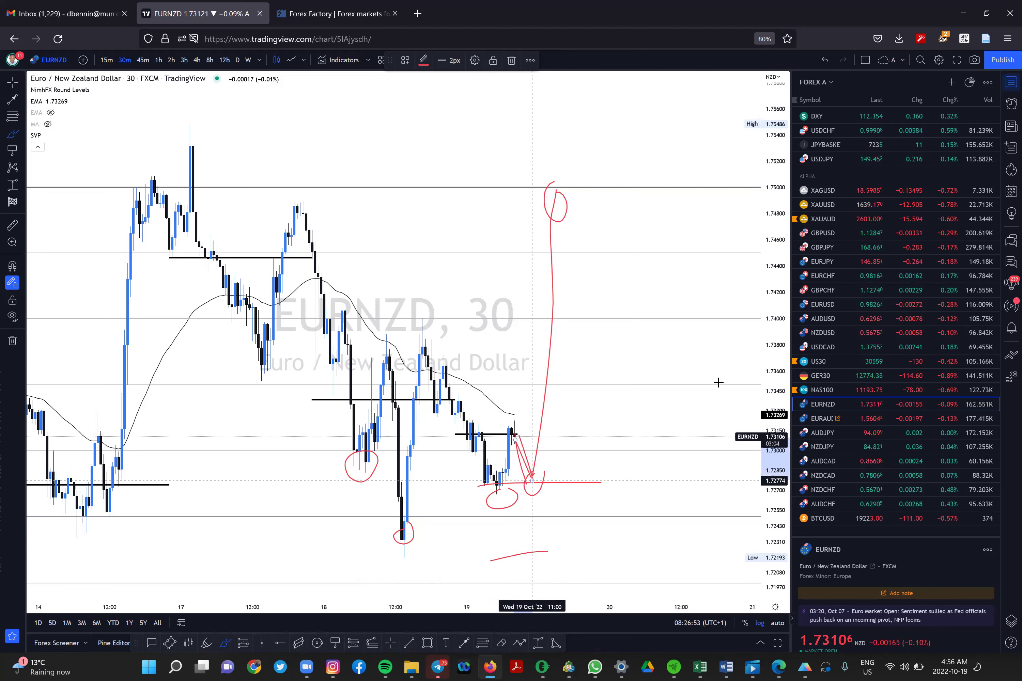
# Step: Open the EURAUD chart and draw a rectangle zone at about 1.55750 to 1.55677, spanning 17 to 20 October
pyautogui.click(904, 422)
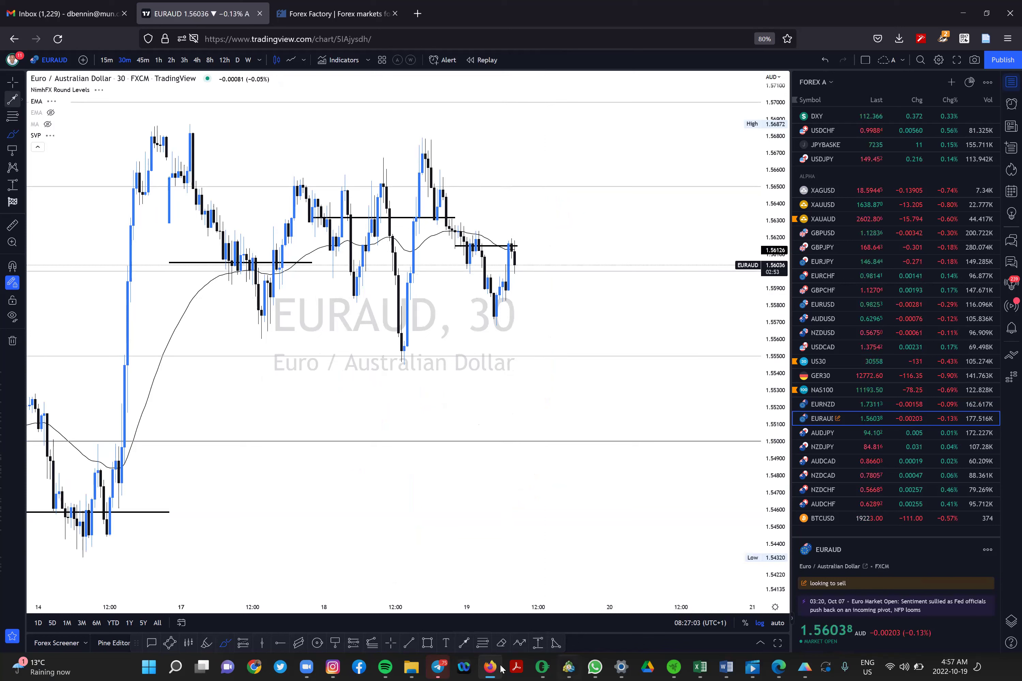
pyautogui.click(426, 643)
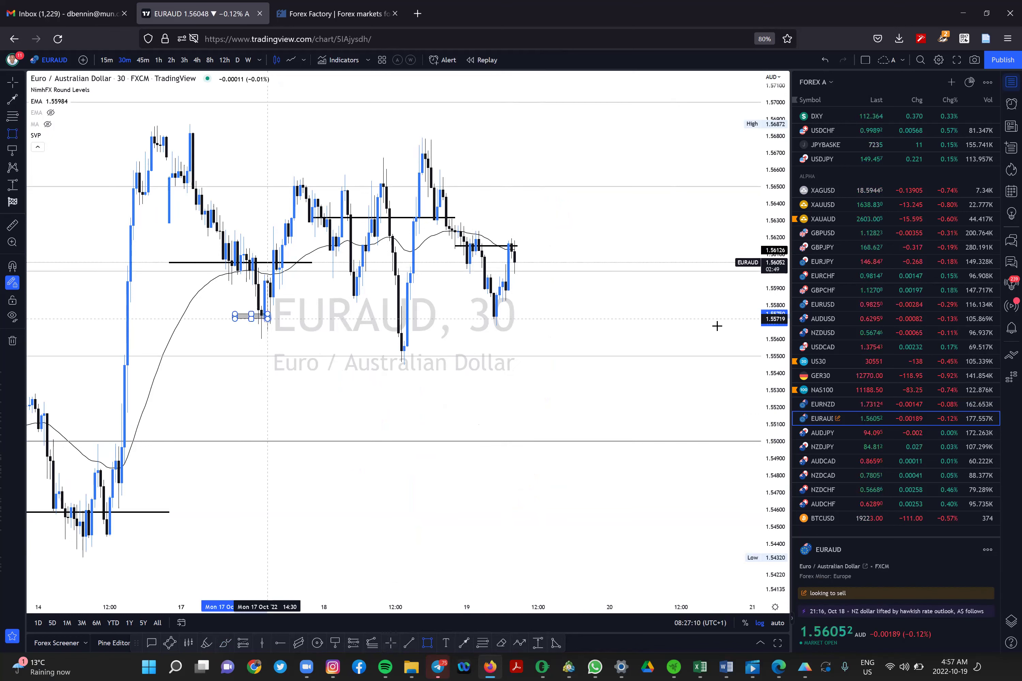
pyautogui.moveTo(720, 326); pyautogui.dragTo(235, 314)
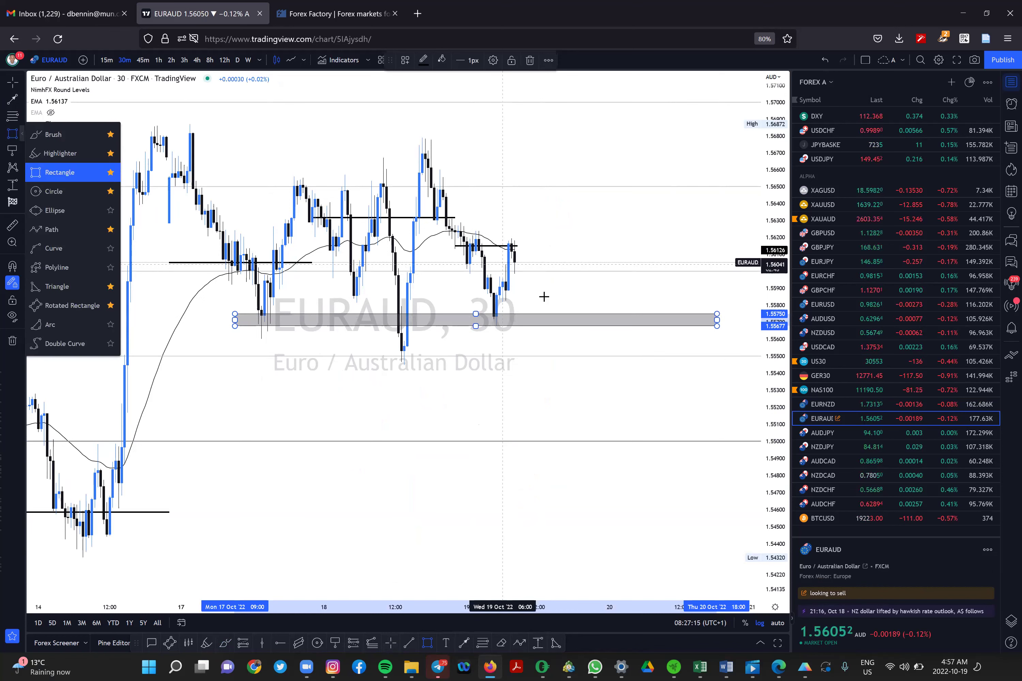
# Step: Add a shorter rectangle inside the EURAUD support zone and another at about 1.56050 to 1.55825 beside the latest candles
pyautogui.click(499, 263)
pyautogui.click(548, 300)
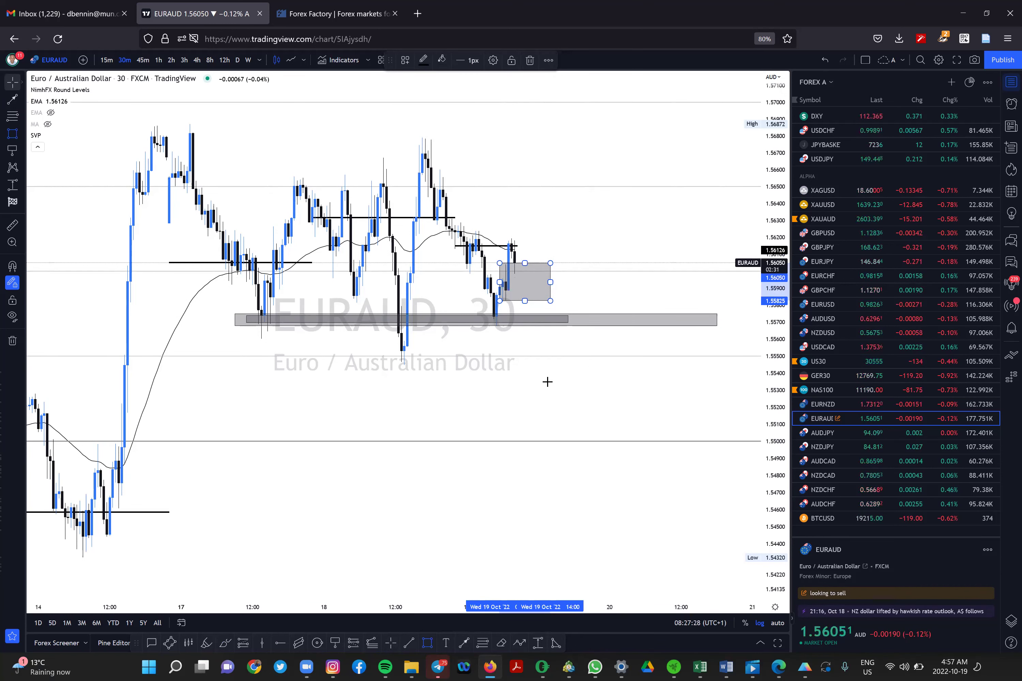
pyautogui.press('Escape')
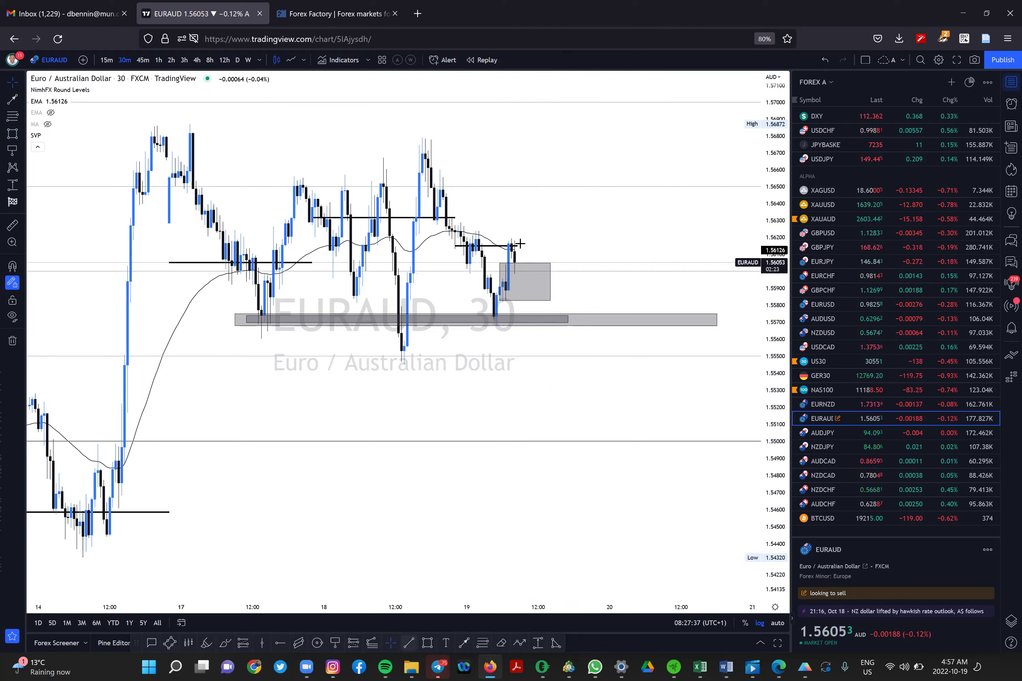
# Step: Draw EURAUD arrows from about 1.55991 up to 1.56510 and down onto the 1.57000 level at 19 October 13:30
pyautogui.click(527, 272)
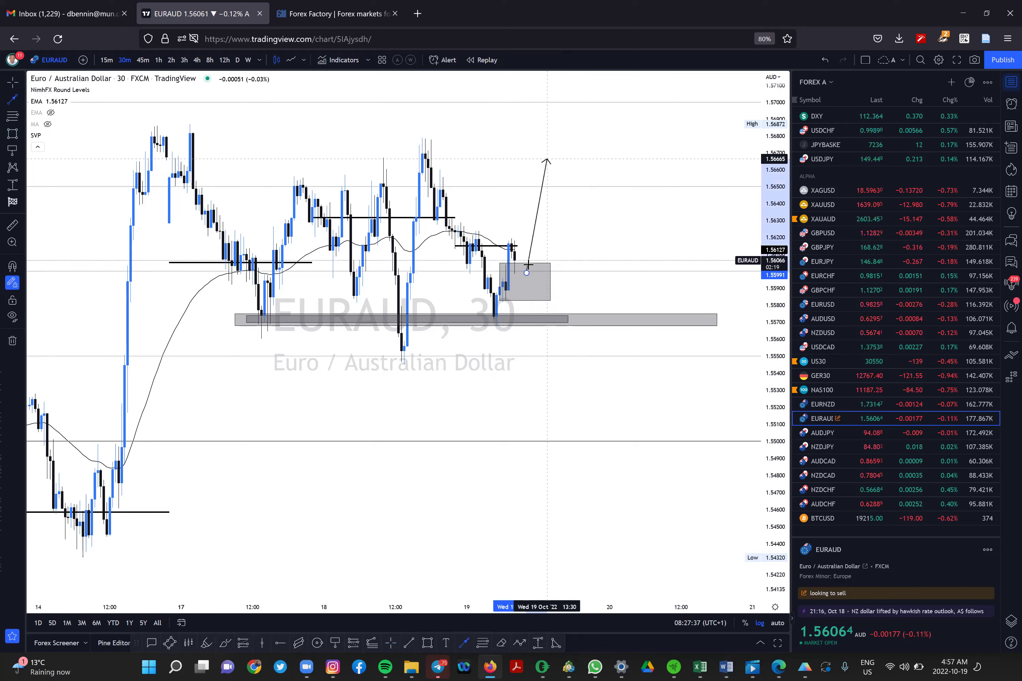
pyautogui.click(533, 185)
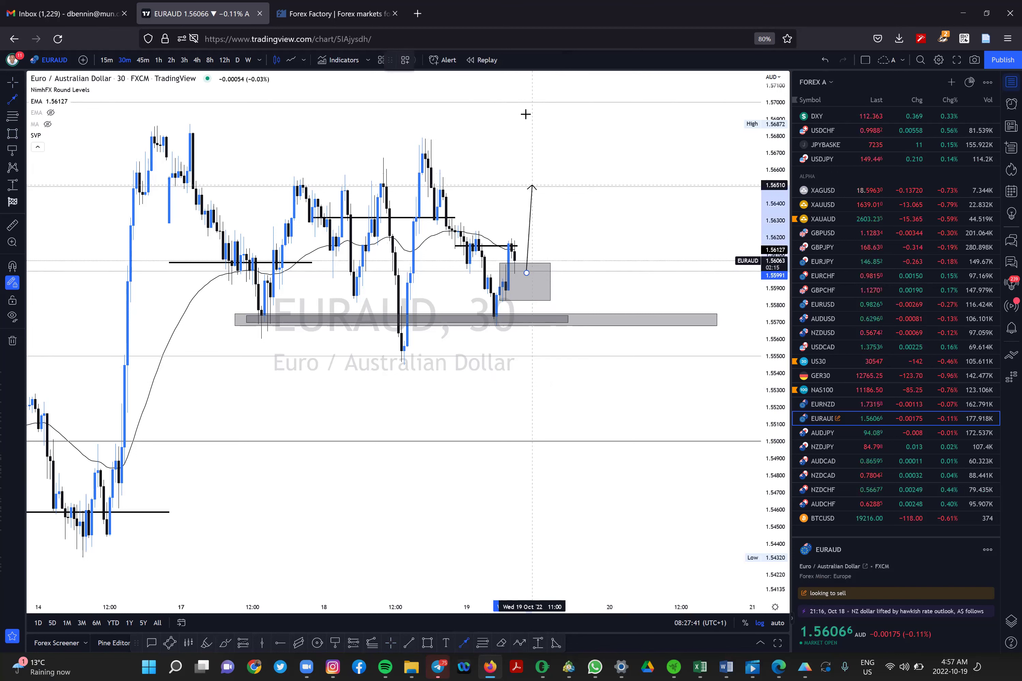
pyautogui.click(550, 83)
pyautogui.click(547, 104)
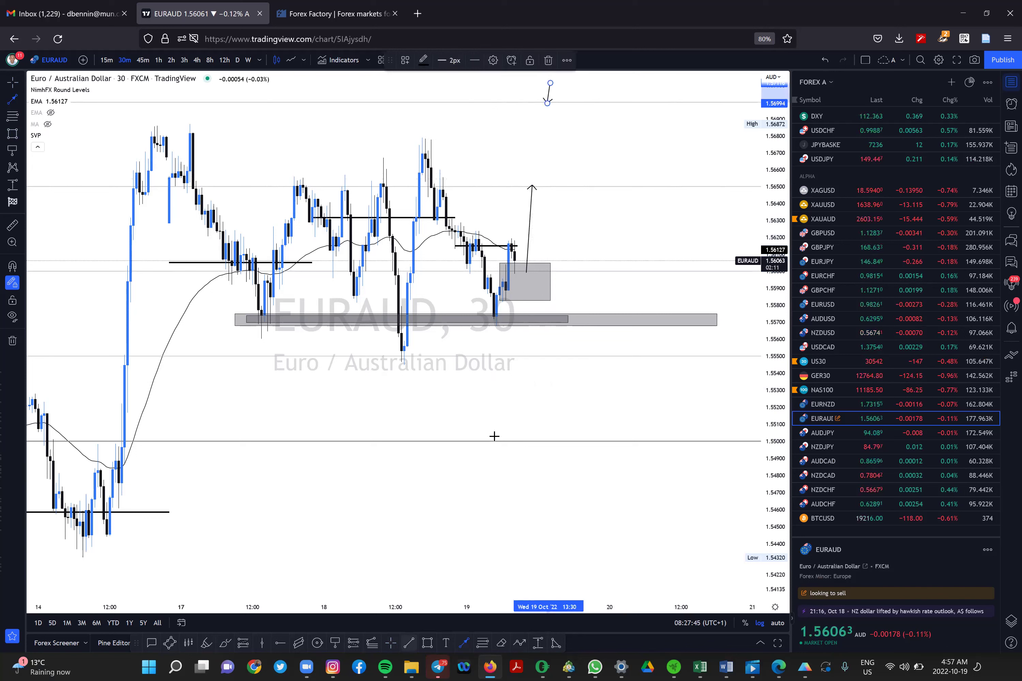
pyautogui.scroll(1, 494, 436)
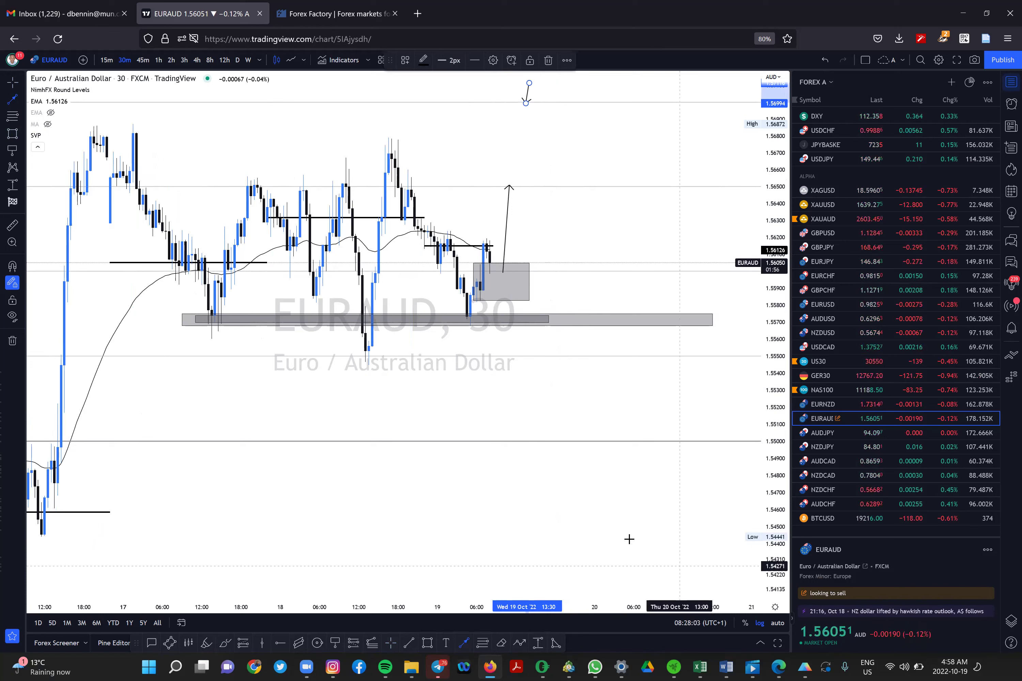
# Step: Open the AUDJPY chart and brush a circle around each of the two 18 October peaks
pyautogui.click(842, 433)
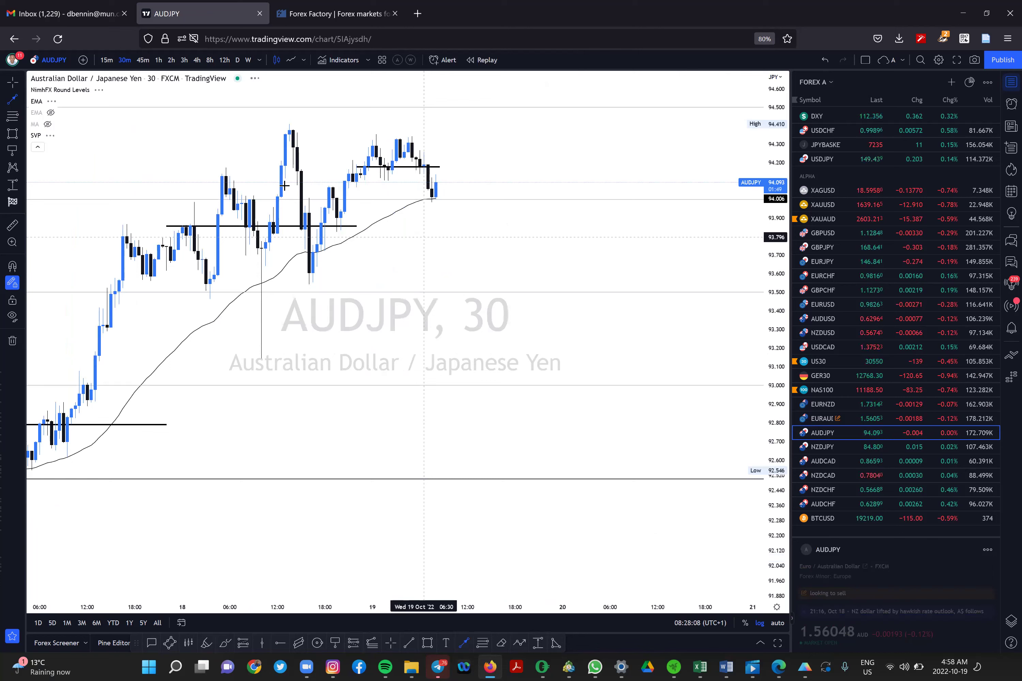
pyautogui.scroll(-1, 429, 118)
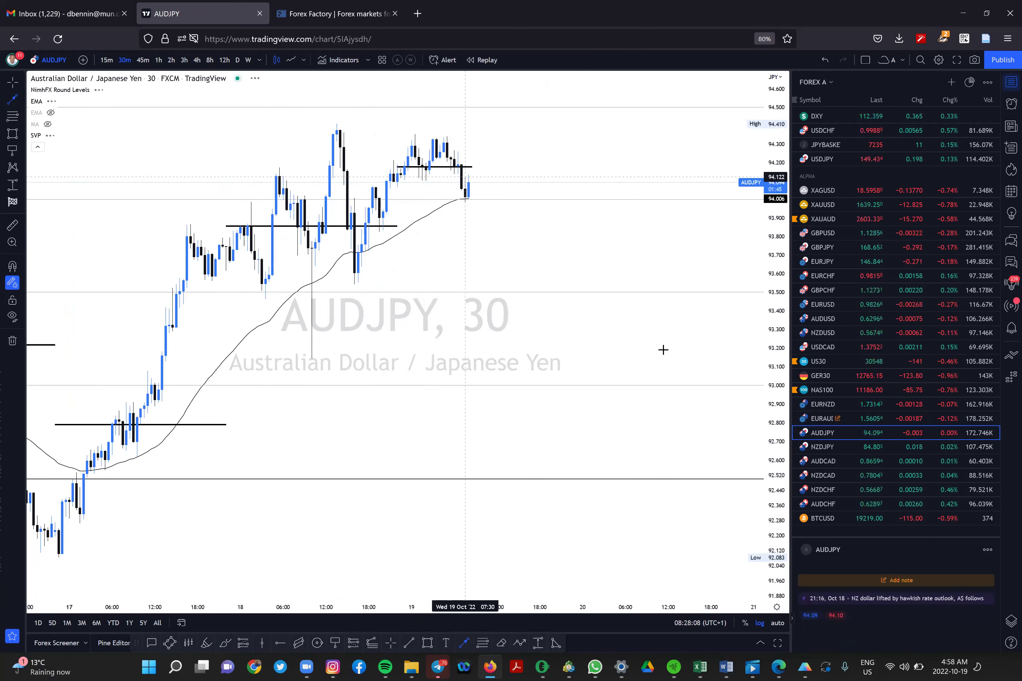
pyautogui.scroll(-1, 663, 350)
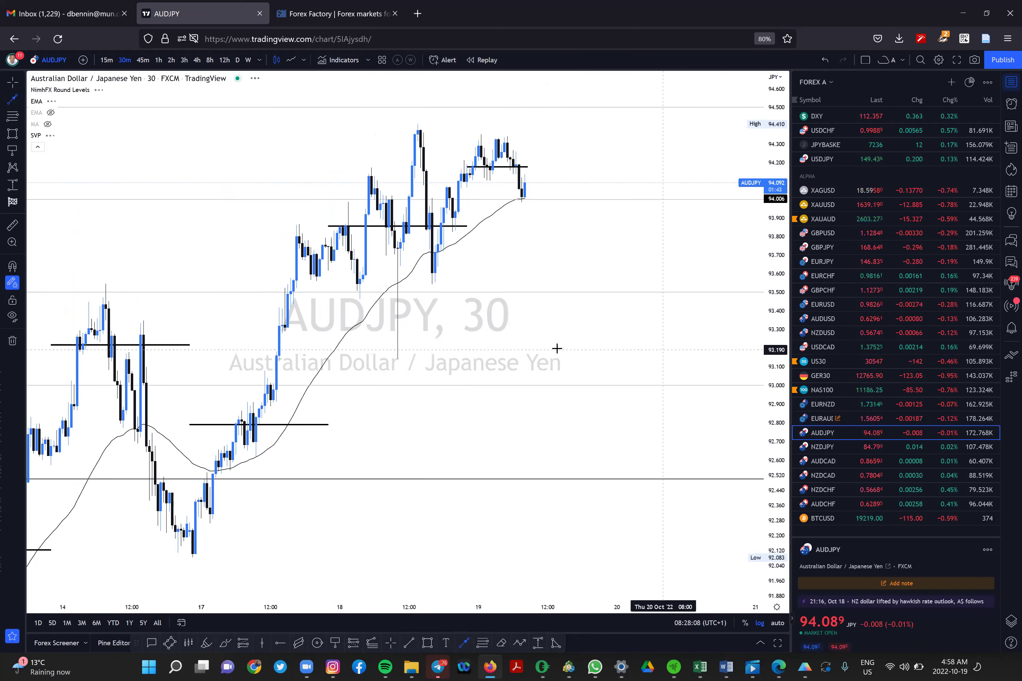
pyautogui.scroll(-1, 556, 349)
pyautogui.scroll(1, 448, 533)
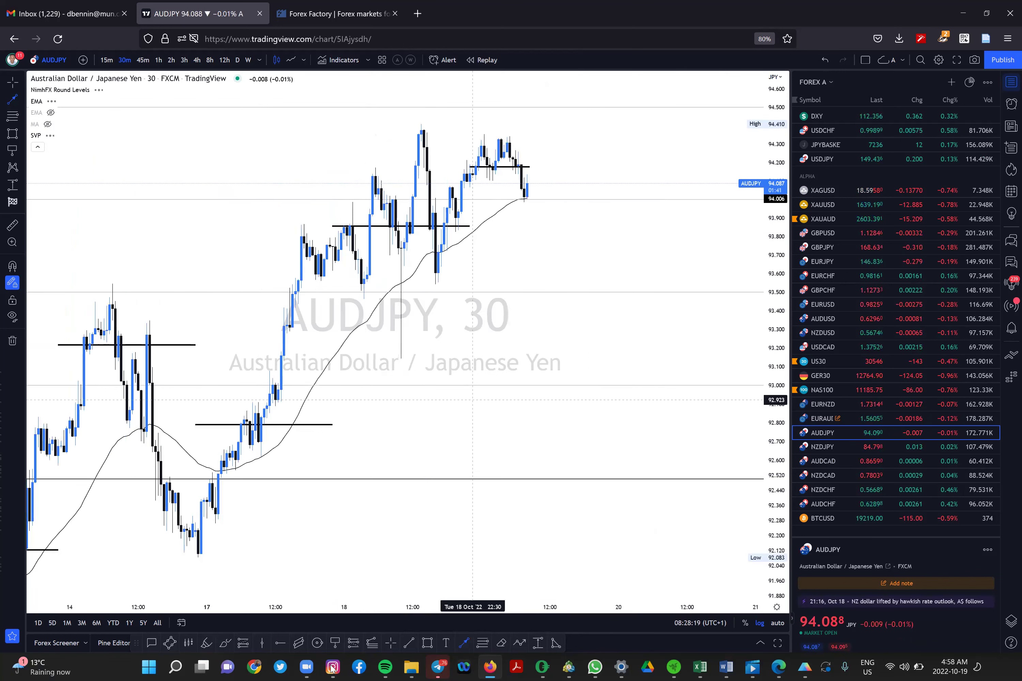
pyautogui.click(225, 643)
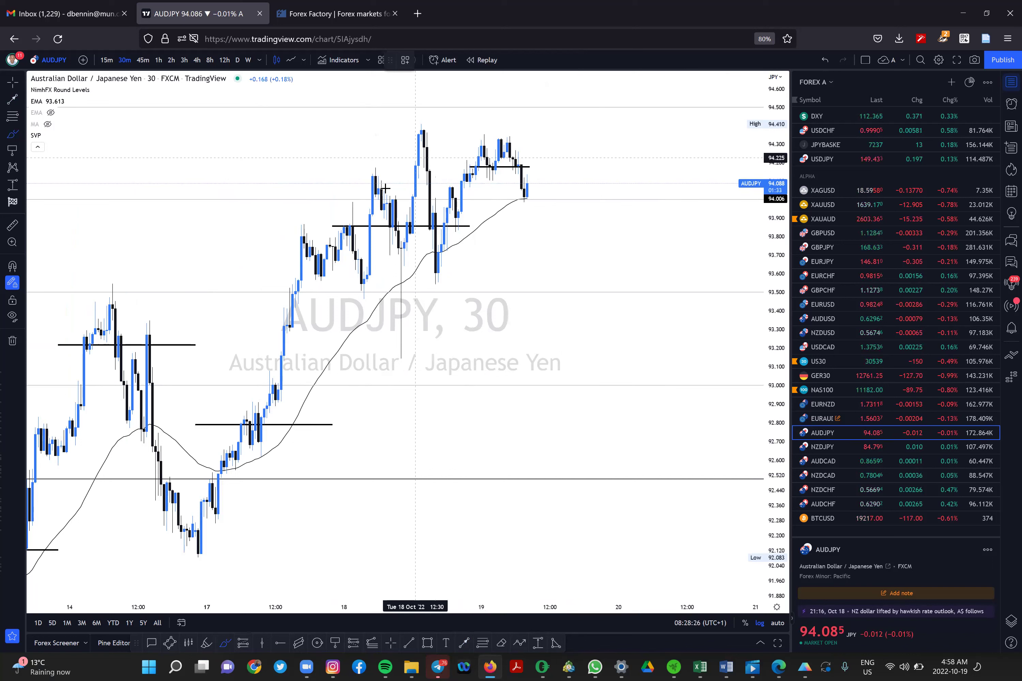
pyautogui.moveTo(374, 164); pyautogui.dragTo(381, 162)
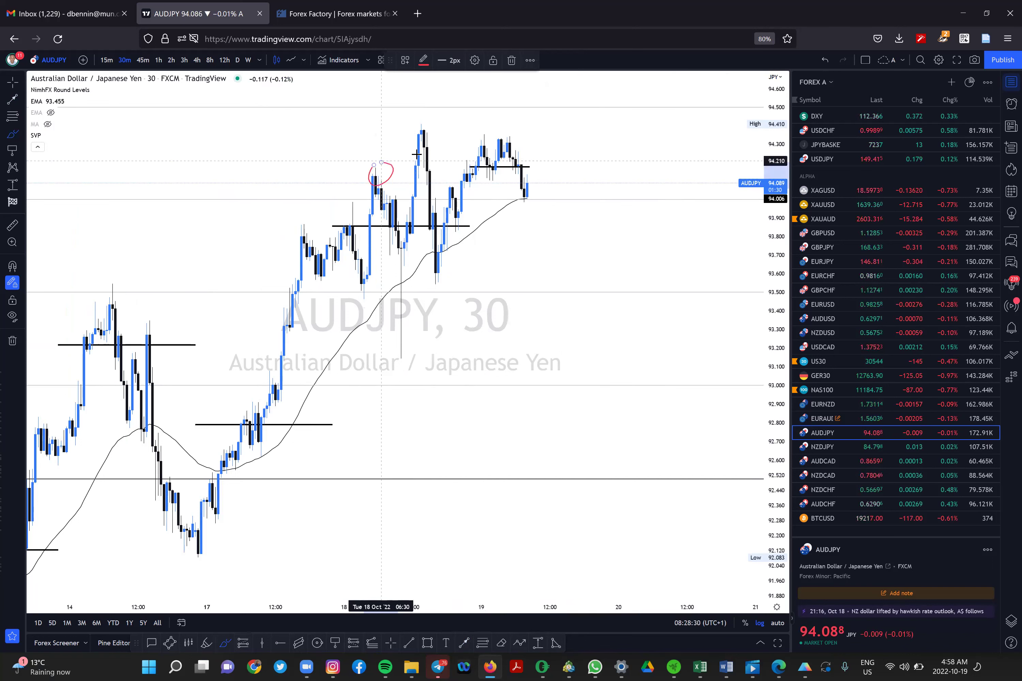
pyautogui.moveTo(413, 127); pyautogui.dragTo(418, 122)
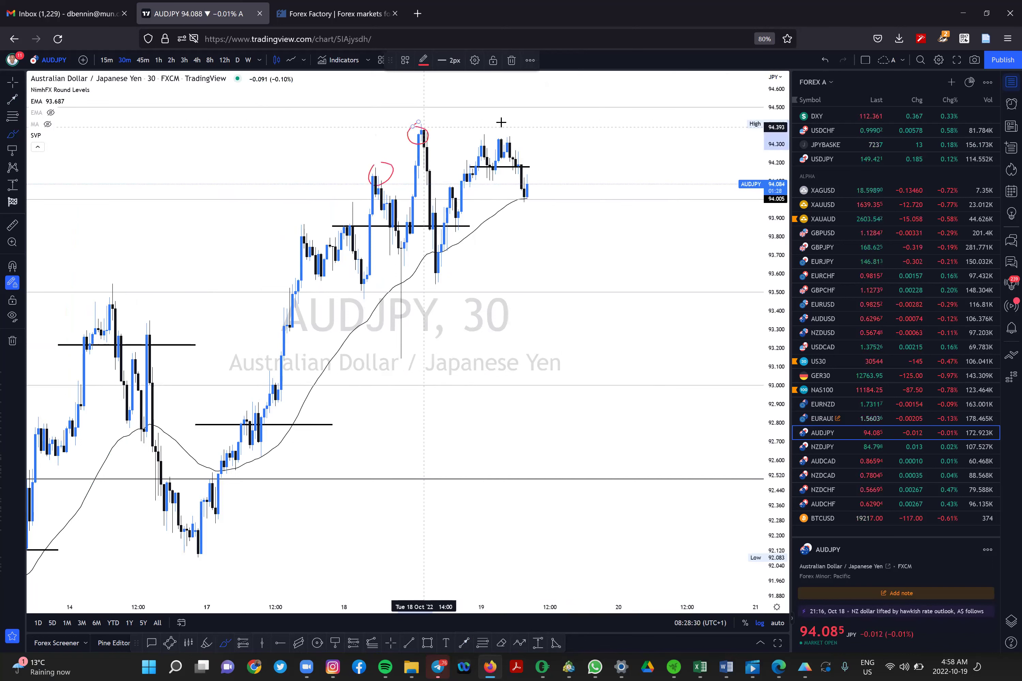
# Step: Brush a mark on the 19 October AUDJPY high and sketch a path rising briefly from the latest candle and dropping to about 92.520
pyautogui.moveTo(501, 123); pyautogui.dragTo(490, 141)
pyautogui.moveTo(527, 197)
pyautogui.mouseDown()
pyautogui.moveTo(639, 467)
pyautogui.moveTo(634, 454)
pyautogui.moveTo(628, 474)
pyautogui.moveTo(662, 456)
pyautogui.mouseUp()
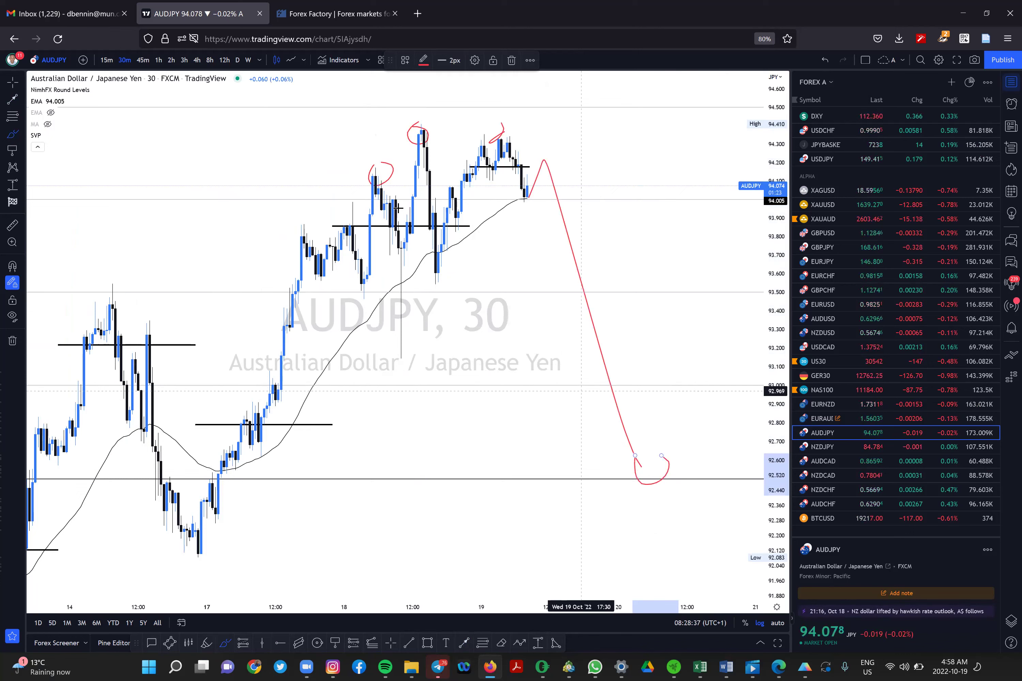
pyautogui.scroll(1, 413, 206)
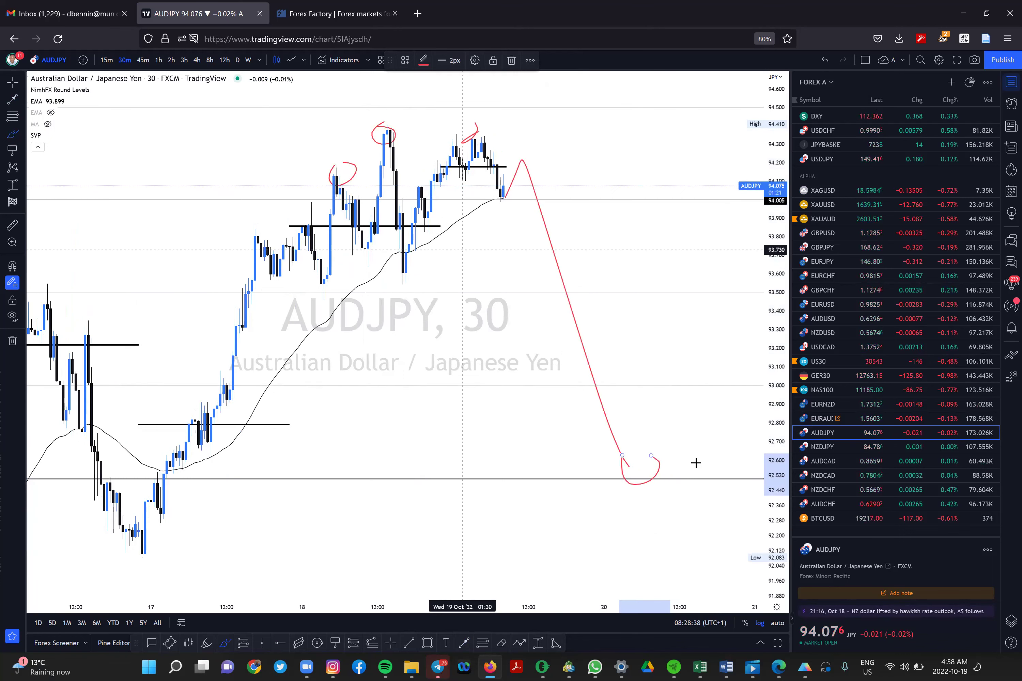
# Step: Open the NZDJPY chart and sketch a freehand path falling from near 85.000 to about 83.500 with a mark at its end
pyautogui.click(835, 445)
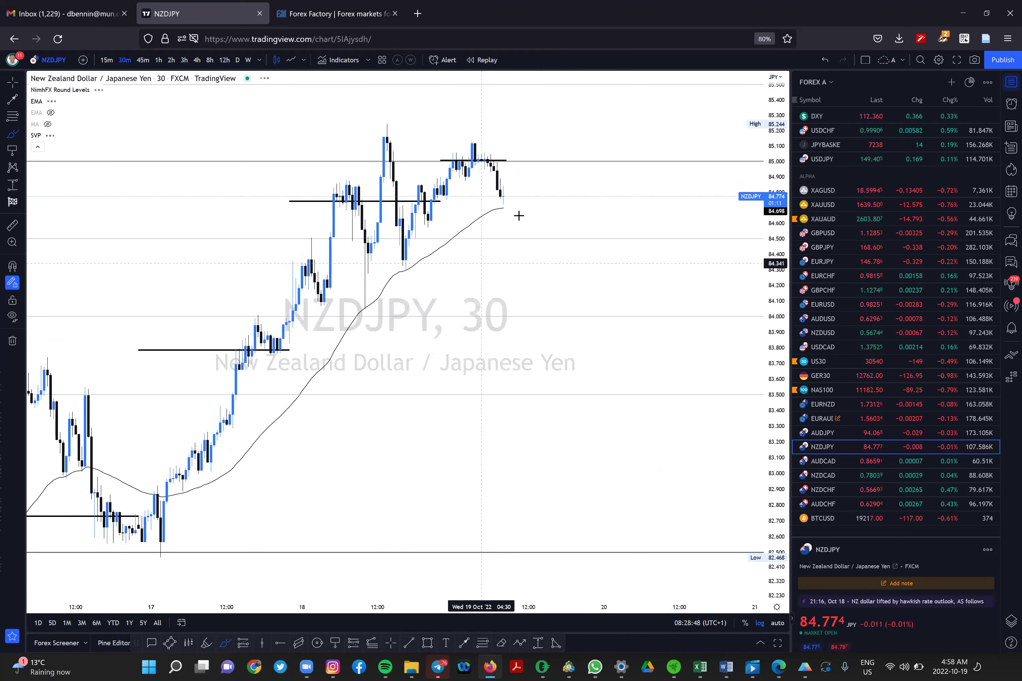
pyautogui.moveTo(528, 154)
pyautogui.mouseDown()
pyautogui.moveTo(510, 157)
pyautogui.moveTo(594, 403)
pyautogui.mouseUp()
pyautogui.moveTo(583, 388)
pyautogui.mouseDown()
pyautogui.moveTo(590, 414)
pyautogui.moveTo(592, 381)
pyautogui.mouseUp()
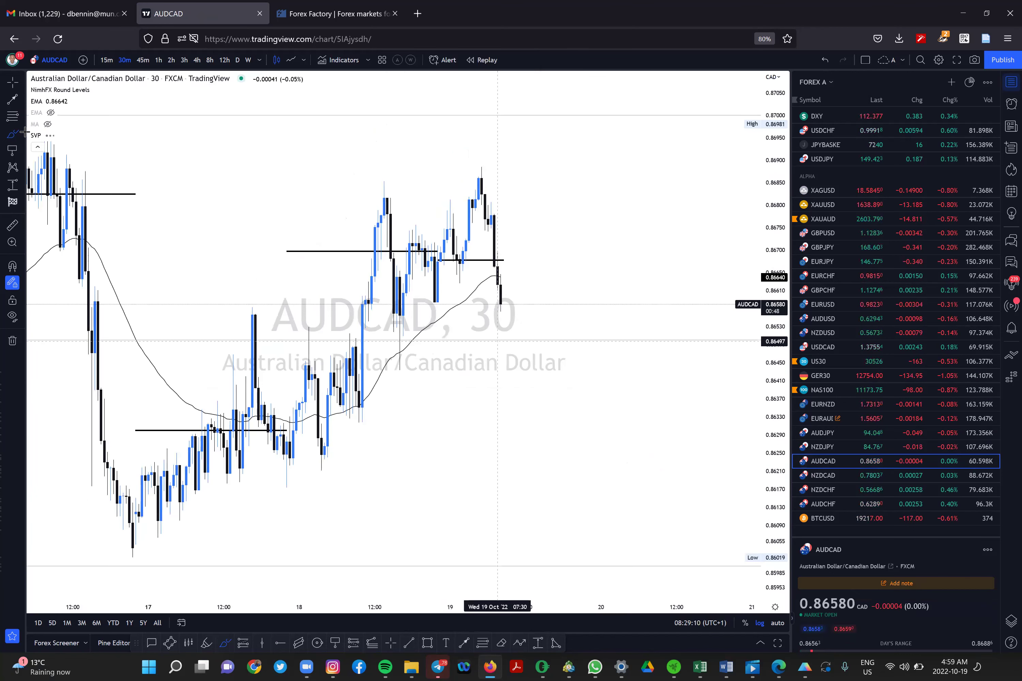
# Step: Open the AUDCAD chart and draw a rectangle zone at about 0.86745 to 0.86820, spanning 19 to 20 October
pyautogui.scroll(1, 470, 471)
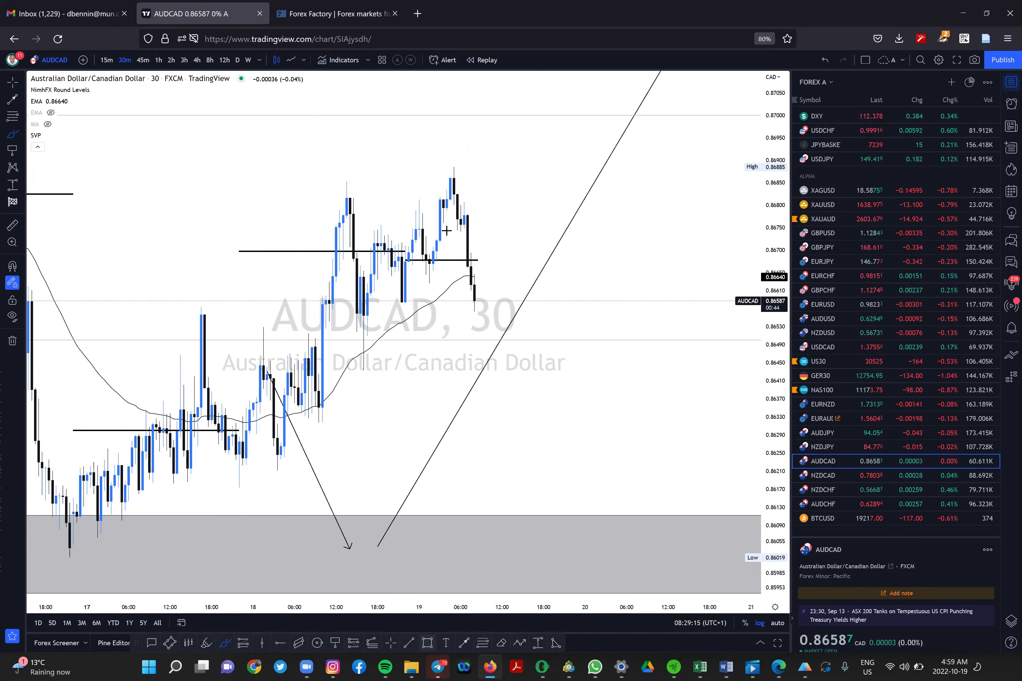
pyautogui.click(689, 211)
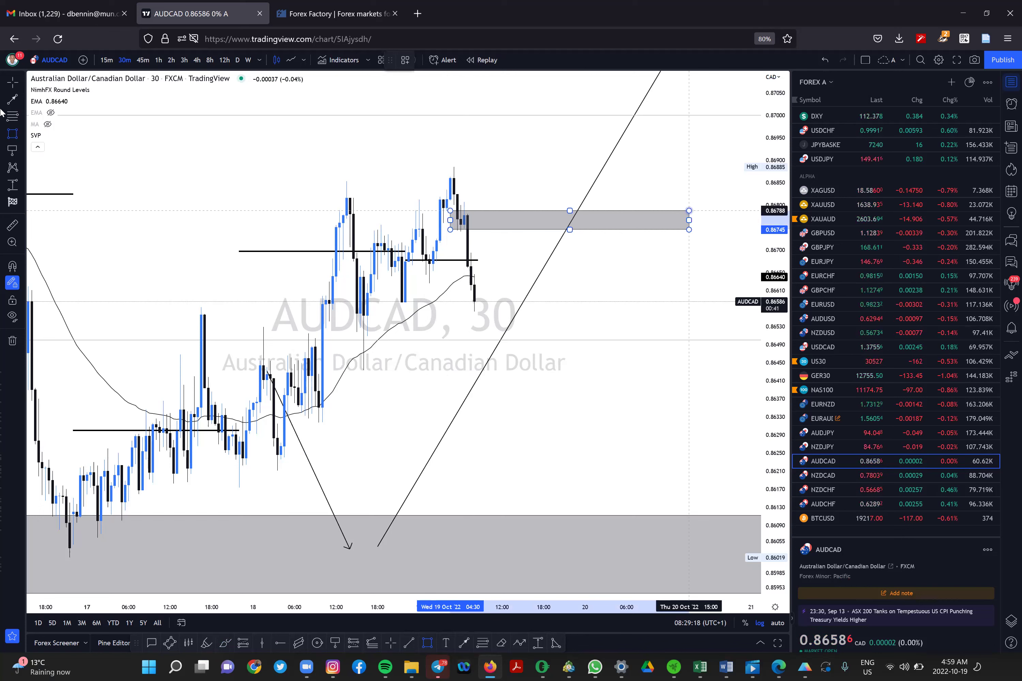
pyautogui.click(692, 197)
# Step: Draw an arrow on AUDCAD from about 0.86579 beside the latest candle up into the new rectangle zone
pyautogui.hotkey('alt', 't')
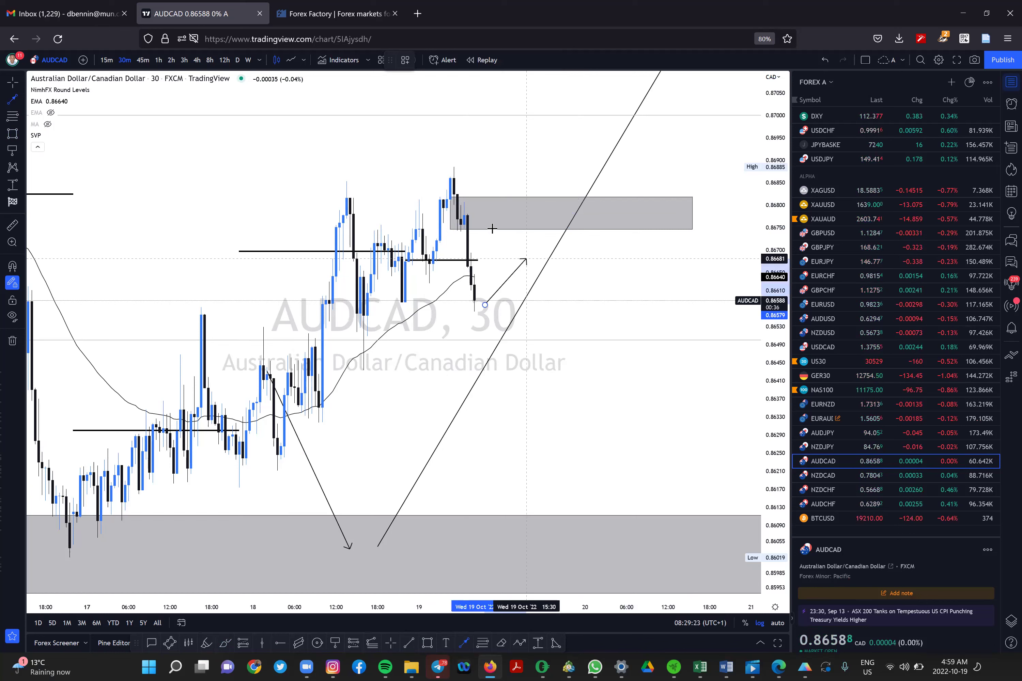
pyautogui.click(485, 305)
pyautogui.click(515, 226)
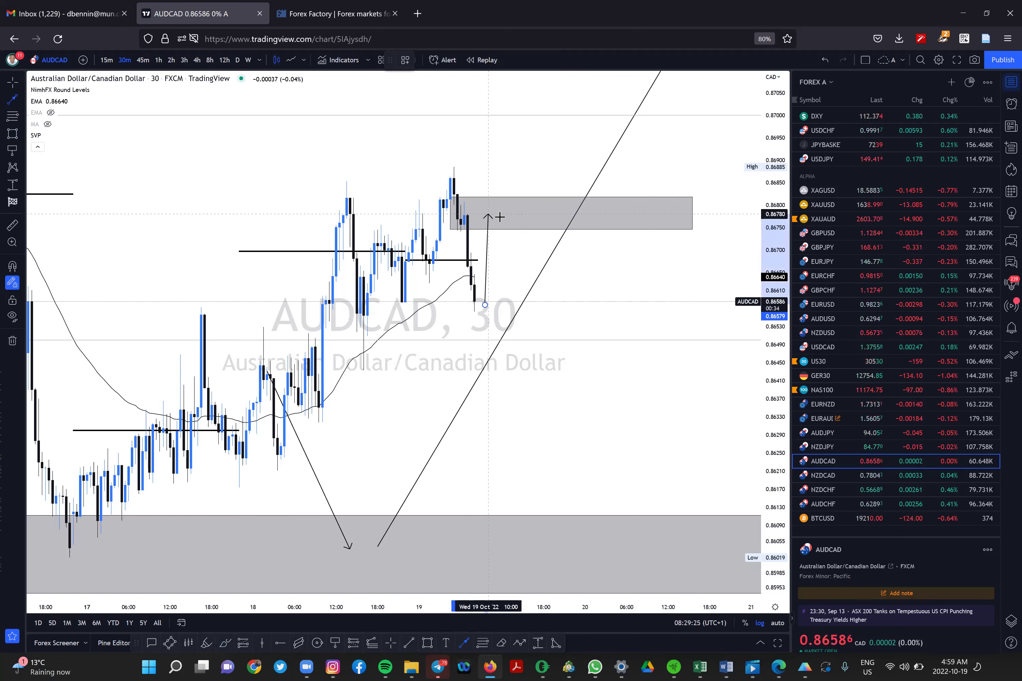
# Step: End AUDCAD's rising arrow in the rectangle at about 0.86772 and draw a second arrow from there down to about 0.86115
pyautogui.click(502, 218)
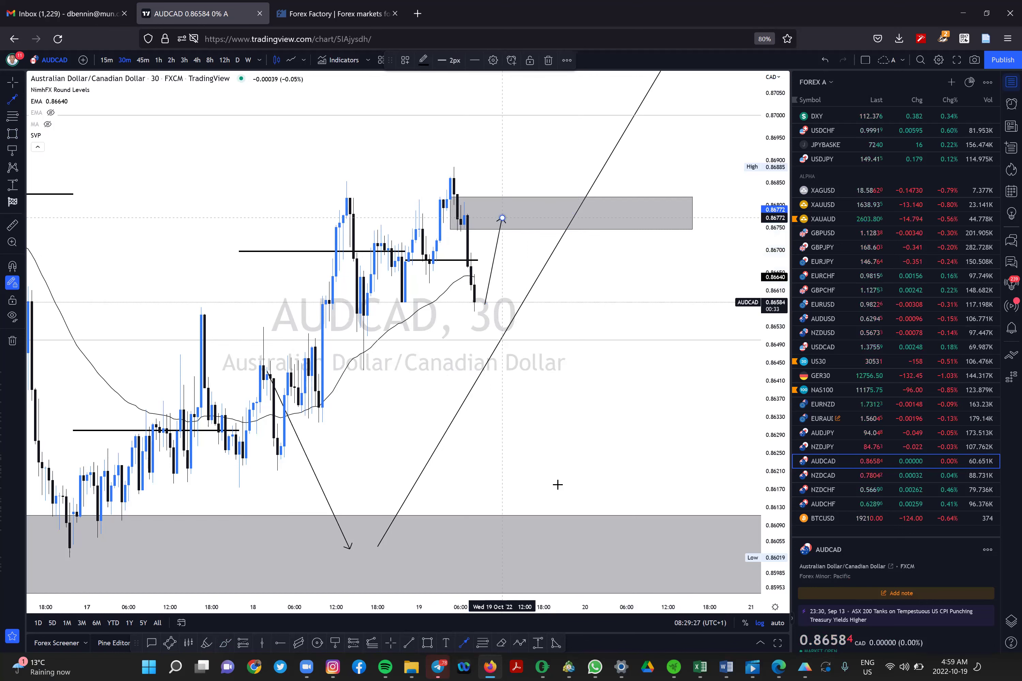
pyautogui.doubleClick(564, 507)
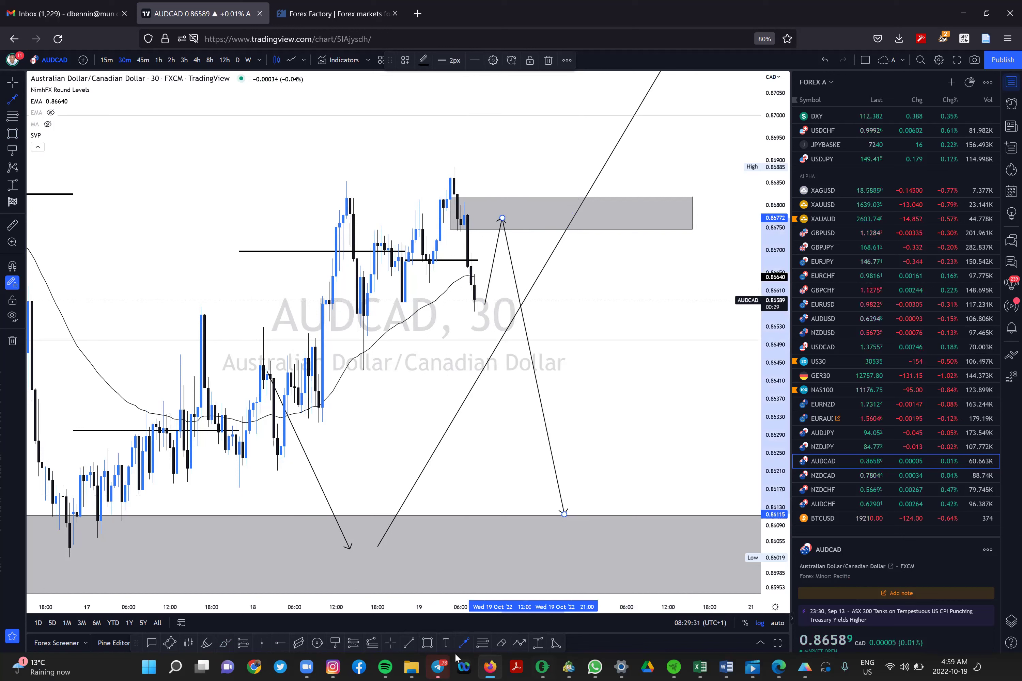
# Step: Add a price note at about 0.86770 inside the AUDCAD rectangle, with its label above the zone
pyautogui.click(334, 643)
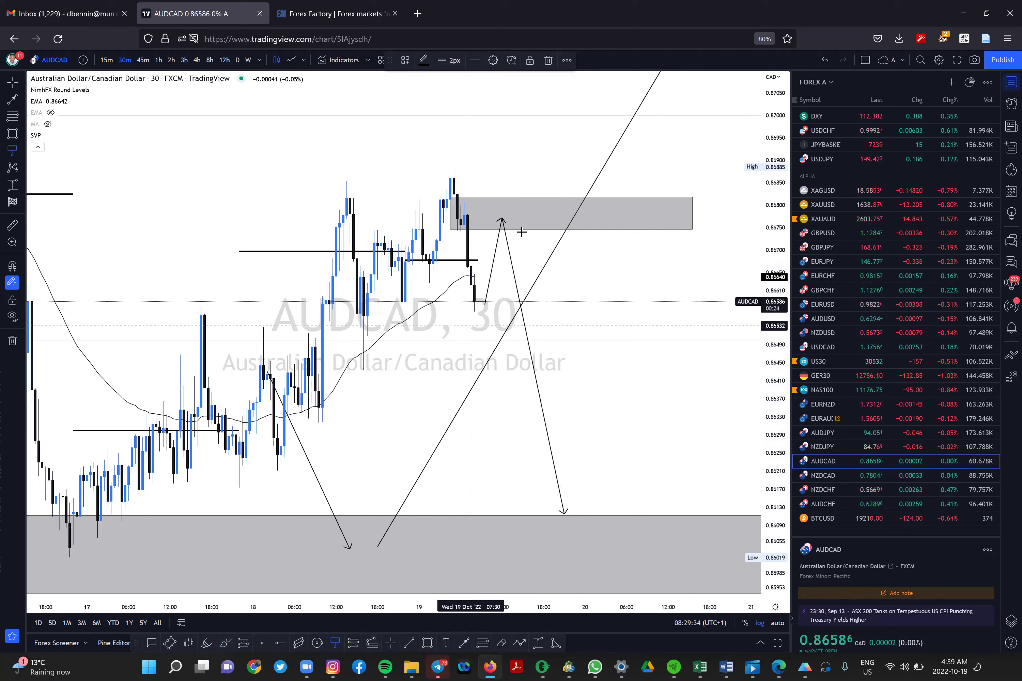
pyautogui.click(523, 218)
pyautogui.click(529, 172)
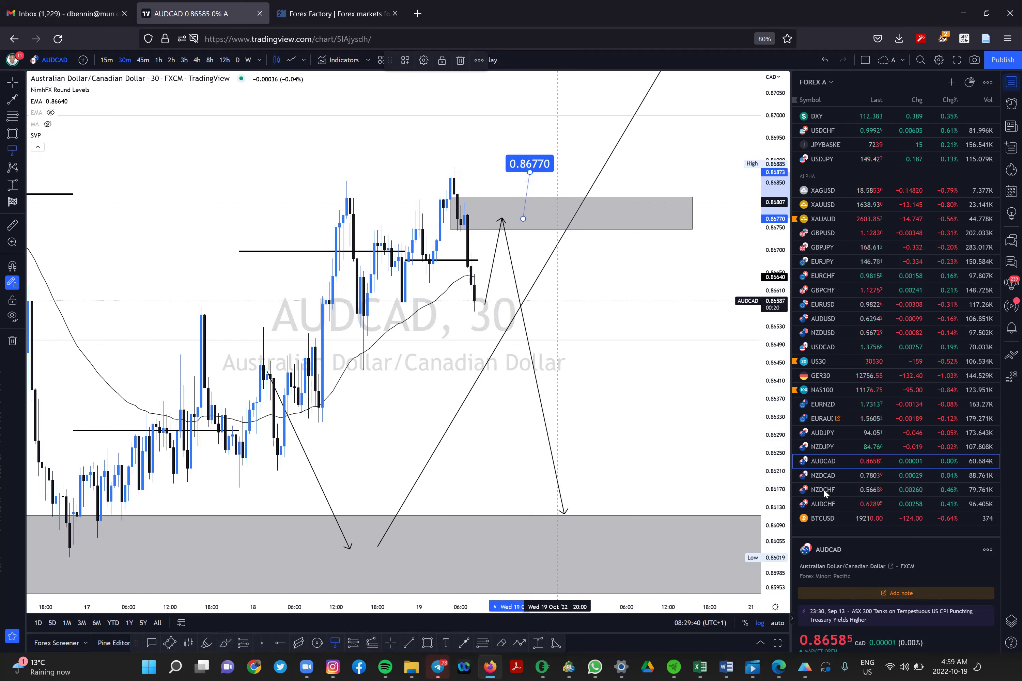
# Step: Open the NZDCAD chart
pyautogui.click(832, 477)
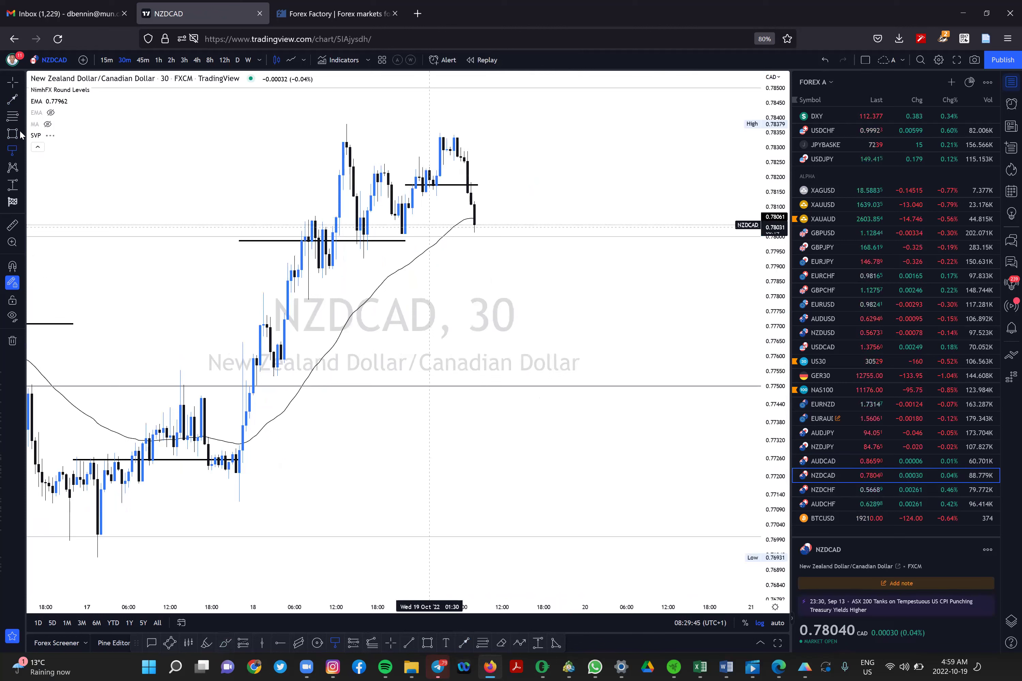
pyautogui.click(314, 130)
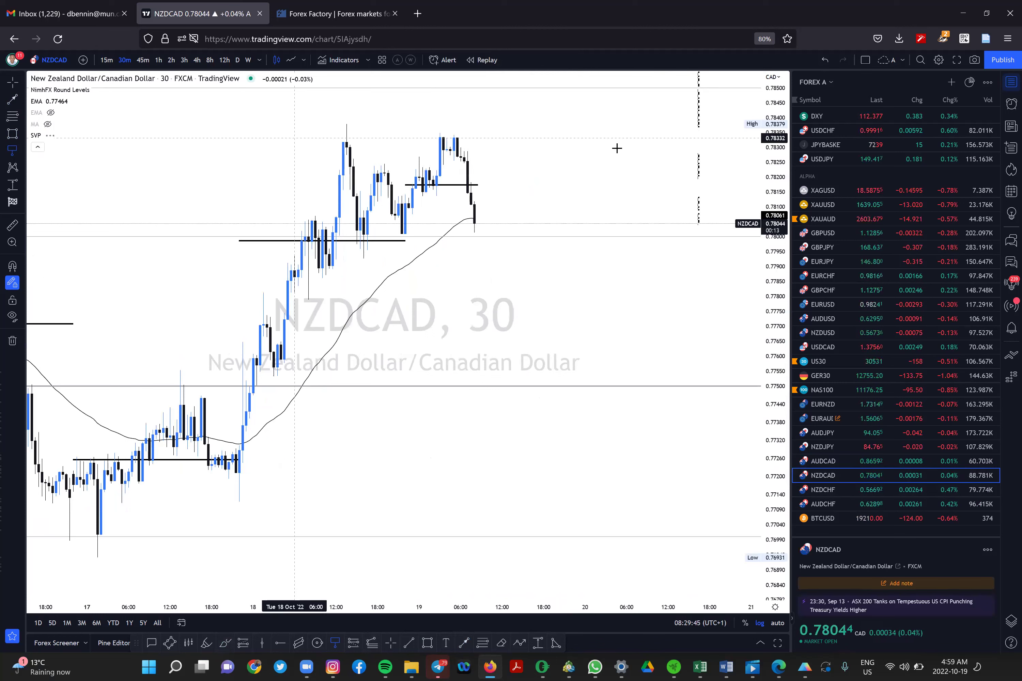
pyautogui.click(599, 137)
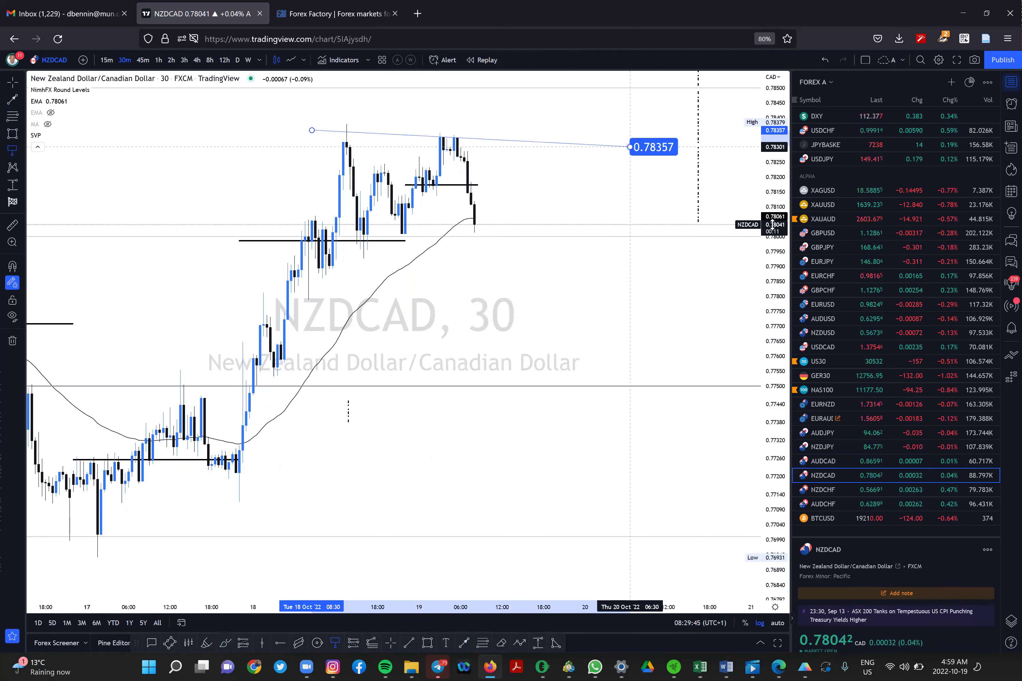
pyautogui.hotkey('alt', 'shift', 'r')
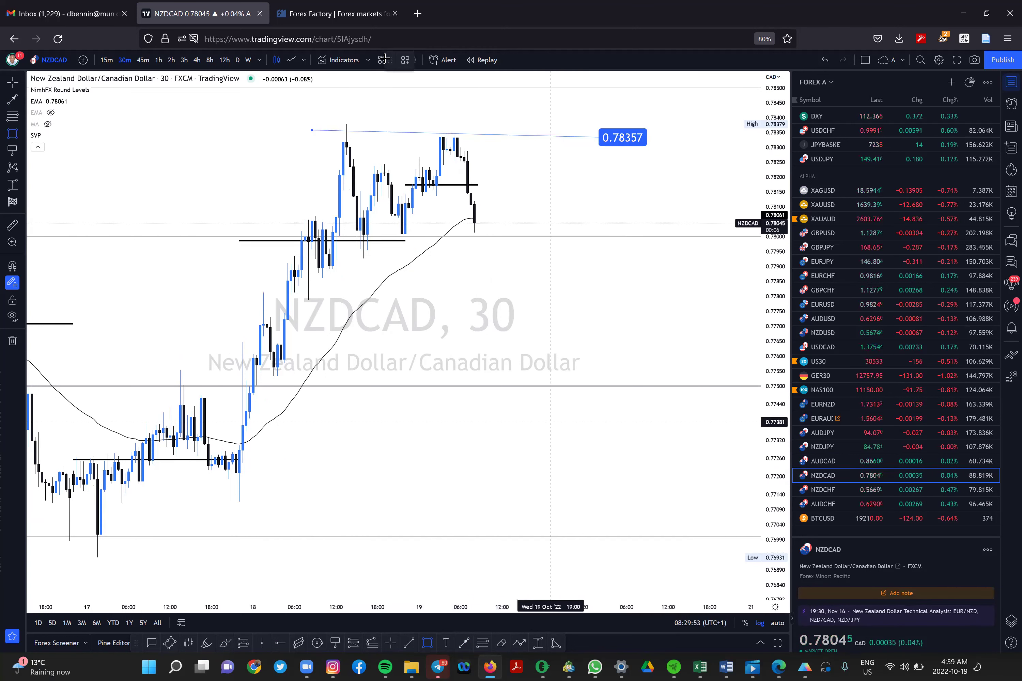
pyautogui.hotkey('alt', 't')
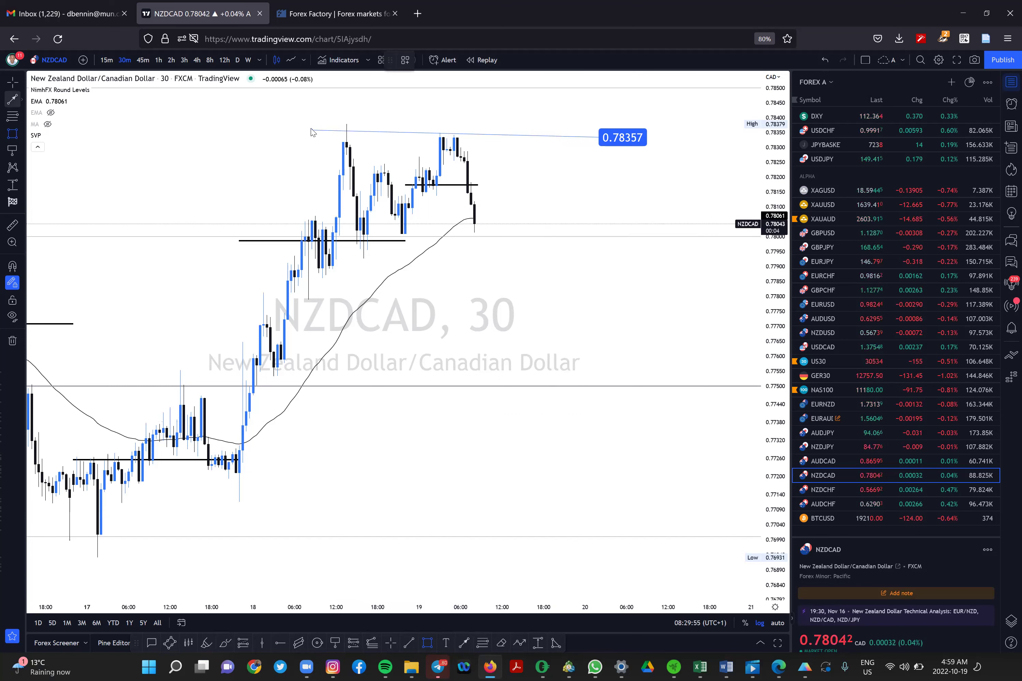
pyautogui.press('Escape')
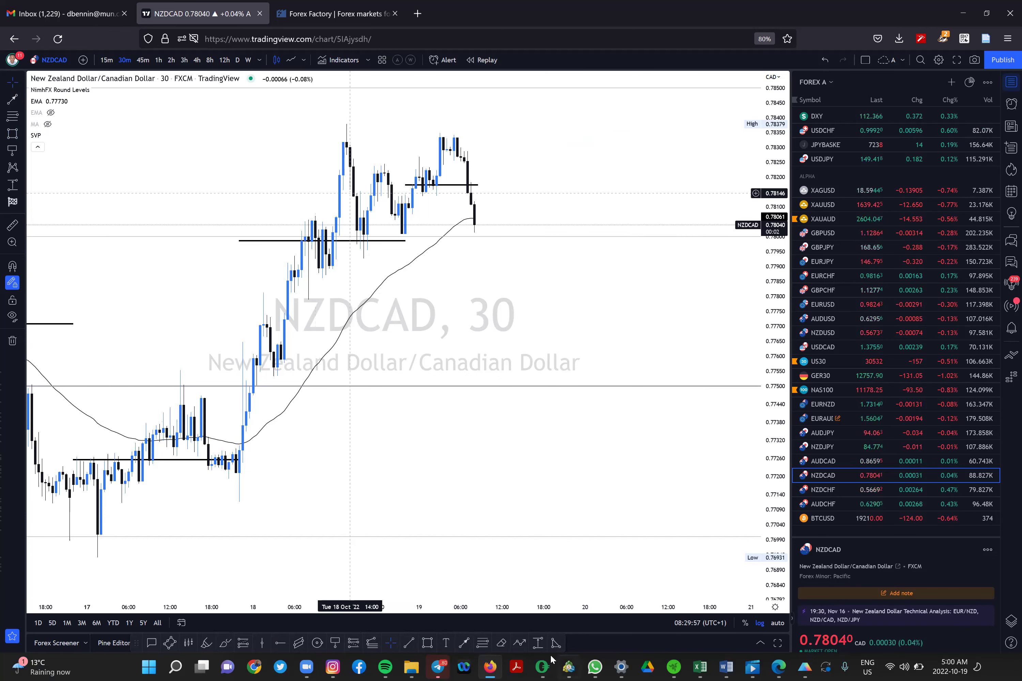
# Step: Draw a rectangle zone on NZDCAD at about 0.78265 to 0.78351, spanning 18 to 20 October across the recent highs
pyautogui.click(427, 643)
pyautogui.click(320, 132)
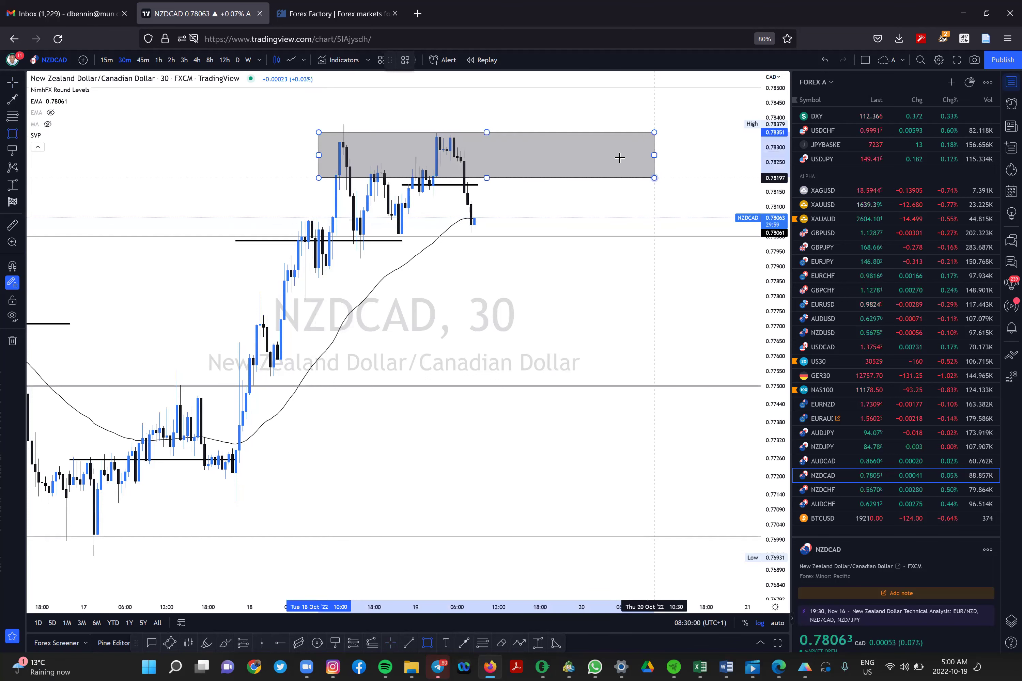
pyautogui.click(619, 157)
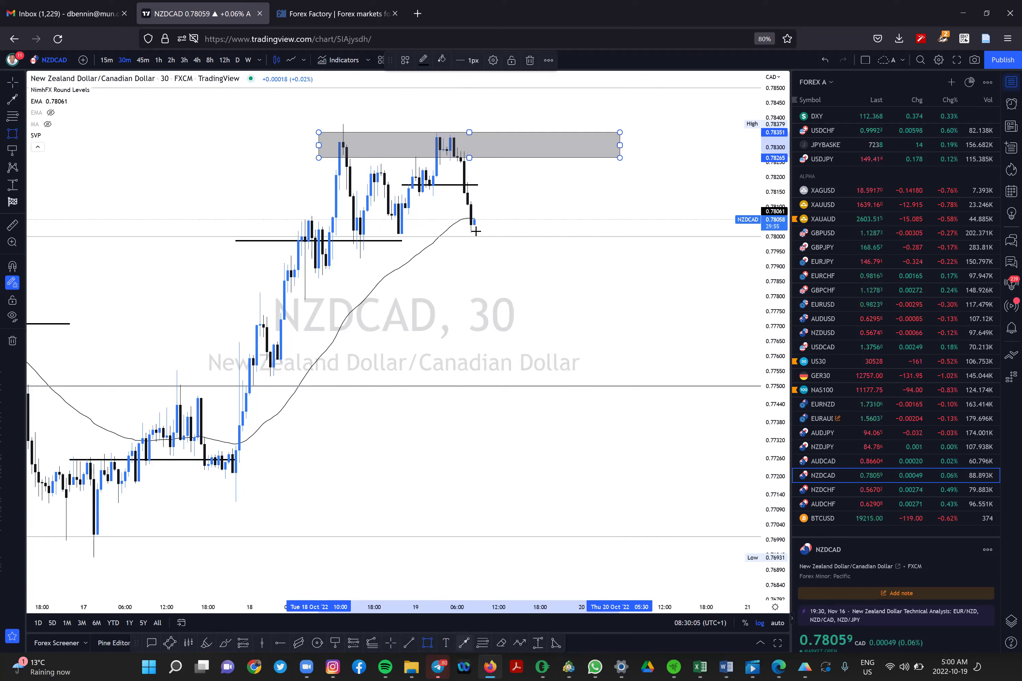
# Step: Draw NZDCAD arrows from about 0.78019 at the latest candle up to about 0.78194 and down to about 0.77525
pyautogui.click(475, 230)
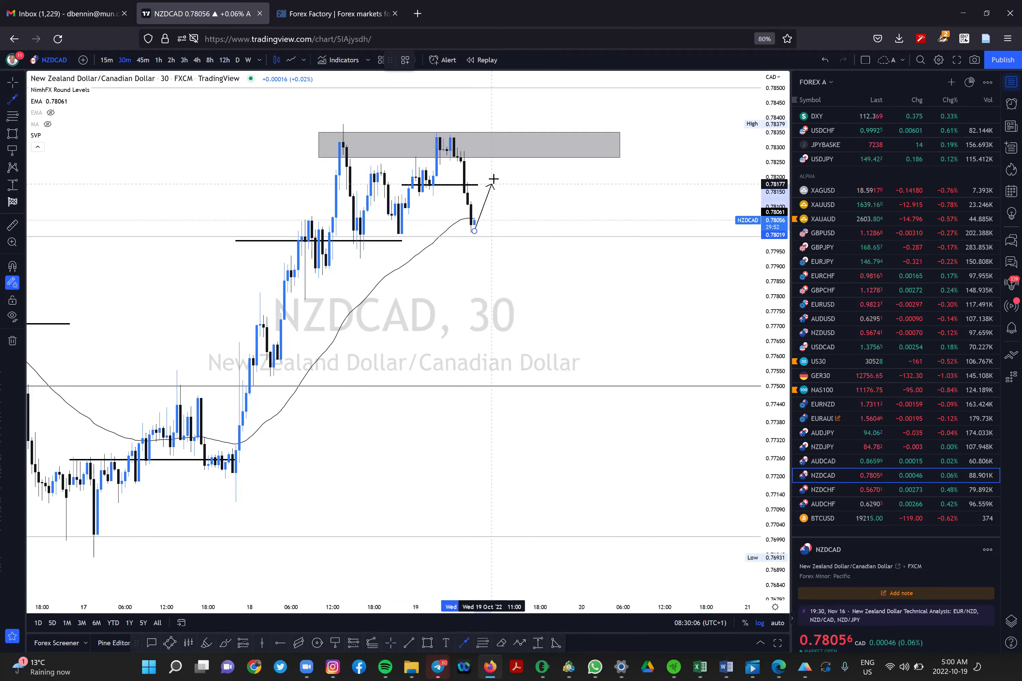
pyautogui.click(494, 179)
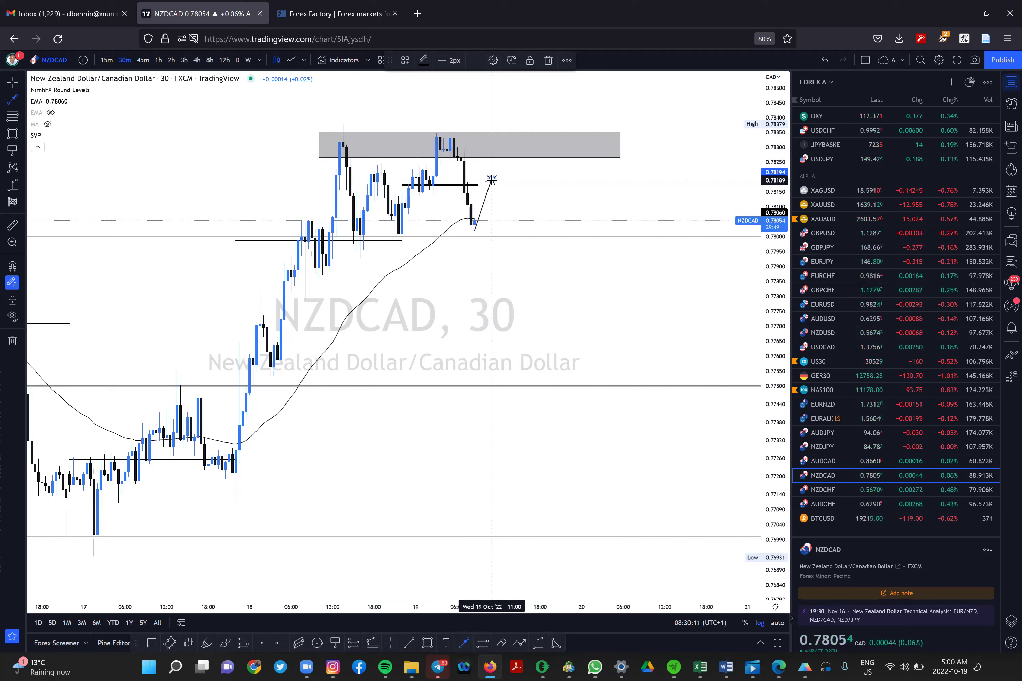
pyautogui.click(491, 179)
pyautogui.doubleClick(508, 271)
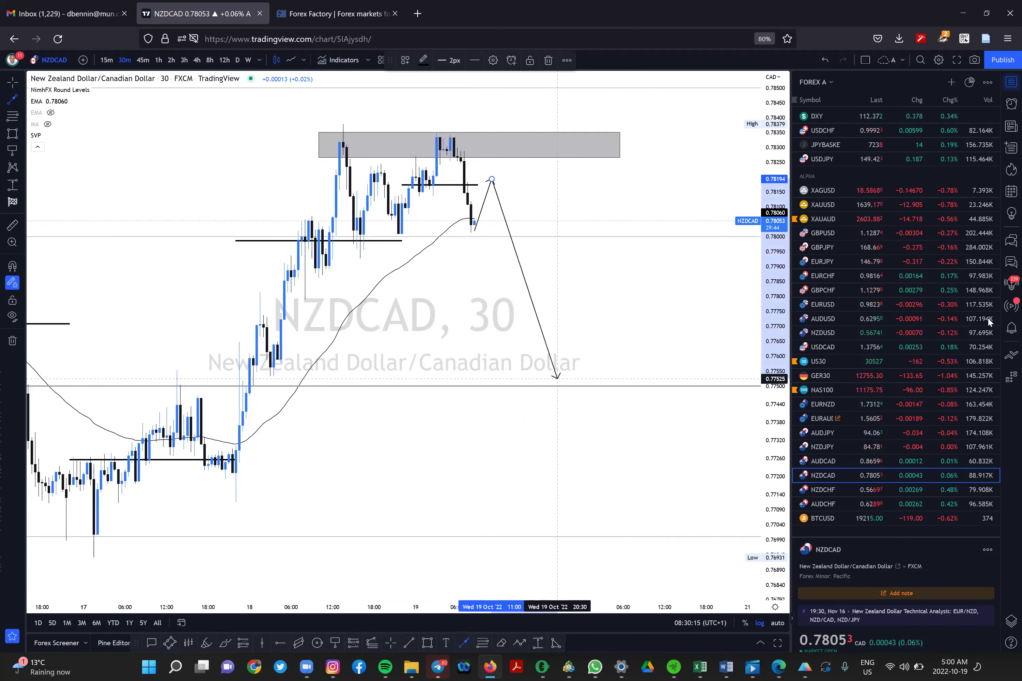
# Step: Look over the EURCHF chart with the Rectangle tool active and open the GBPCHF chart
pyautogui.click(916, 276)
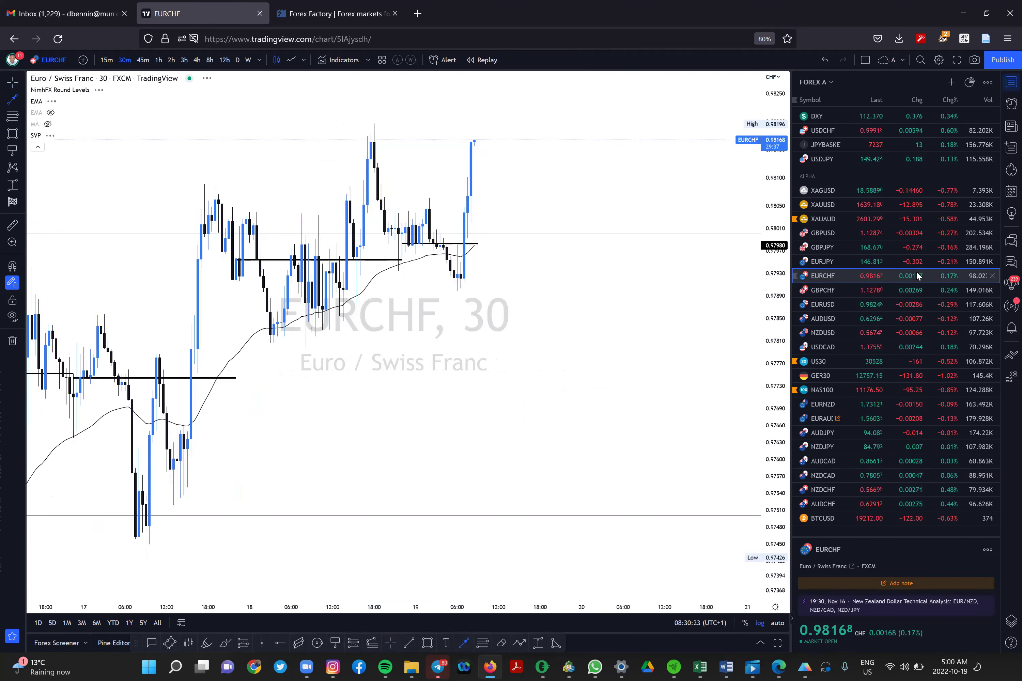
pyautogui.click(429, 644)
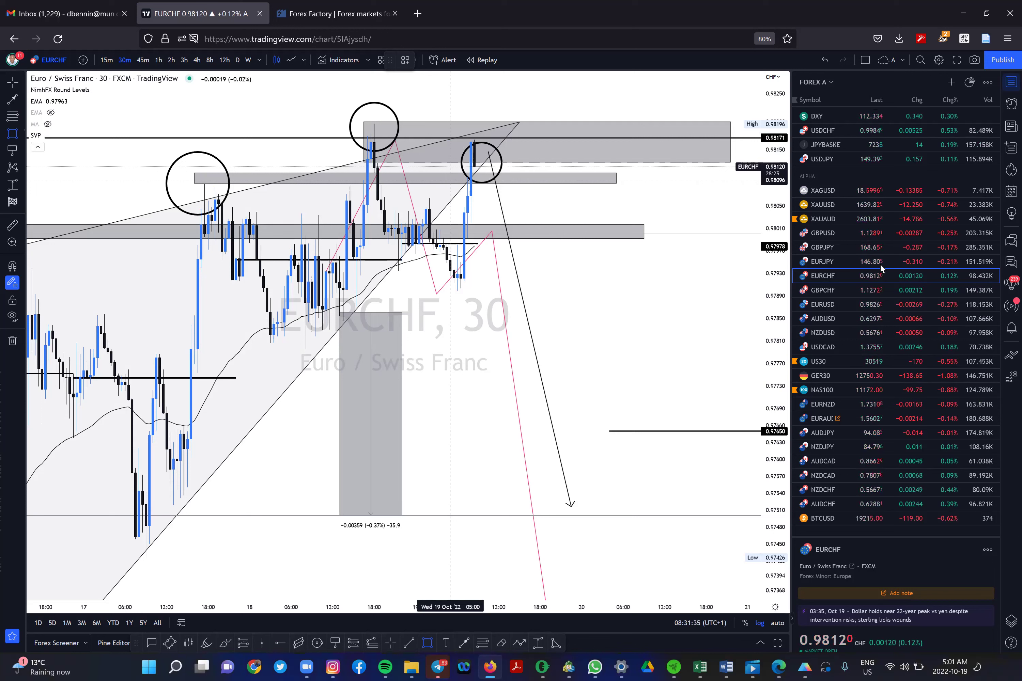
pyautogui.click(887, 297)
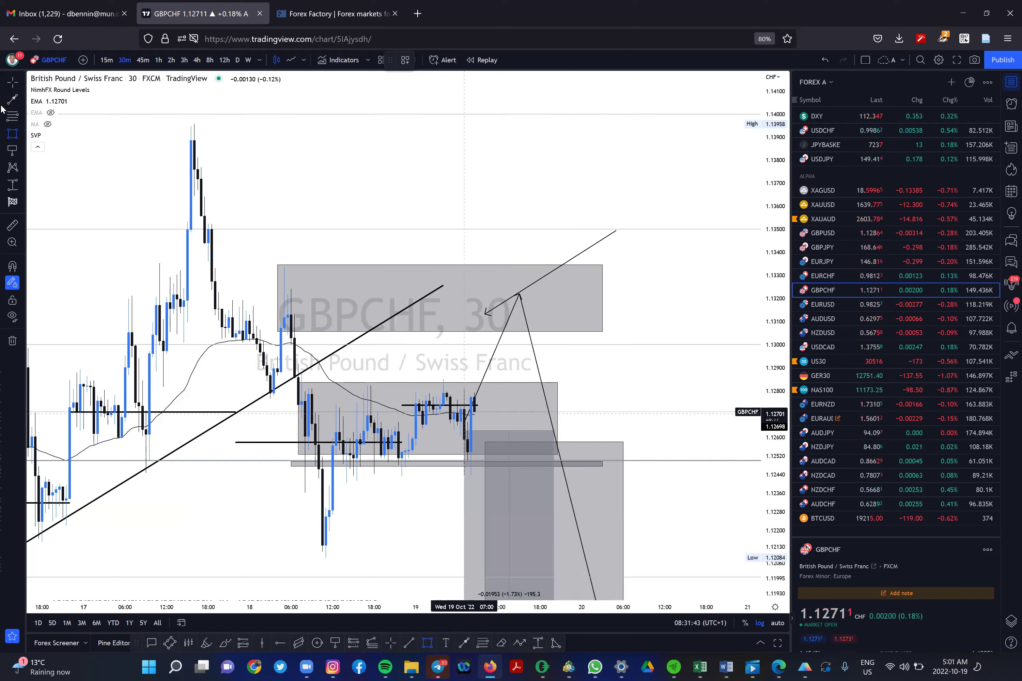
pyautogui.click(20, 103)
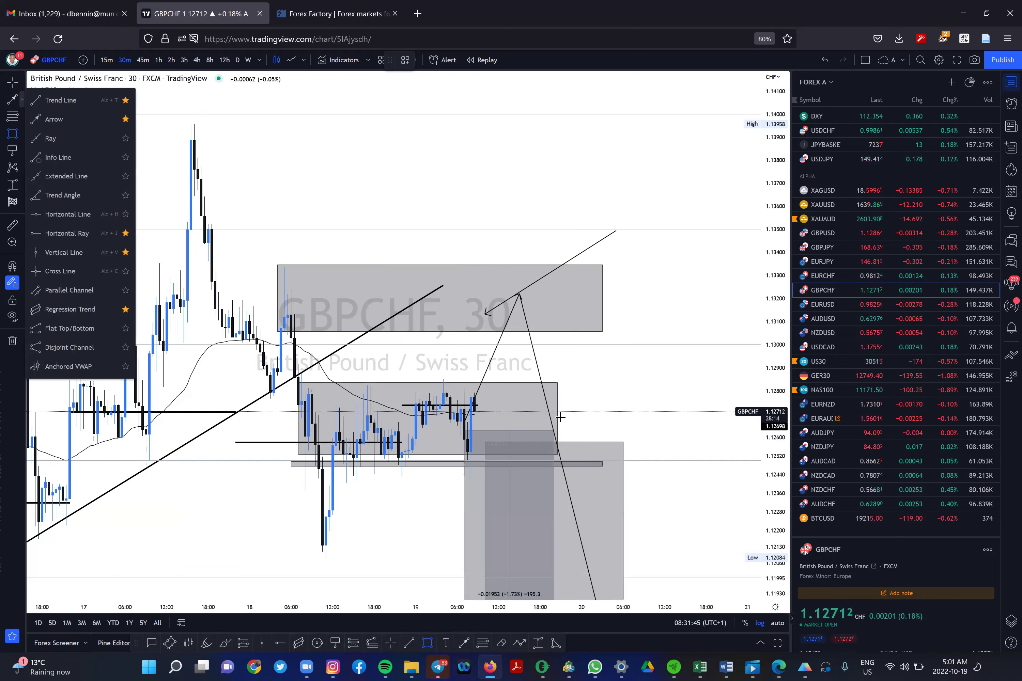
pyautogui.click(475, 404)
pyautogui.click(486, 427)
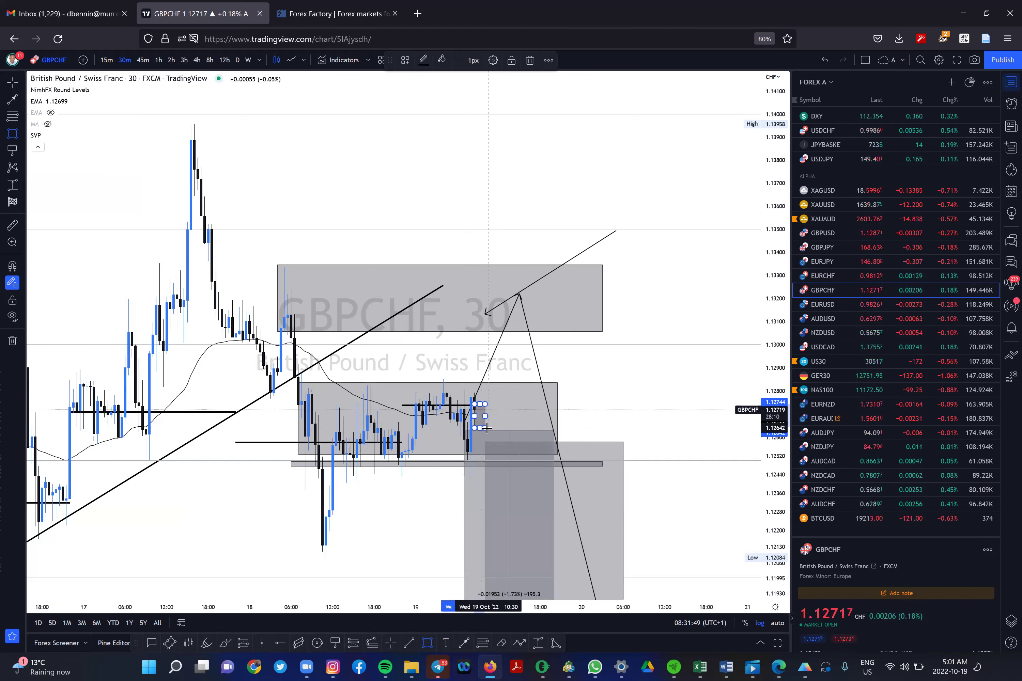
pyautogui.press('Delete')
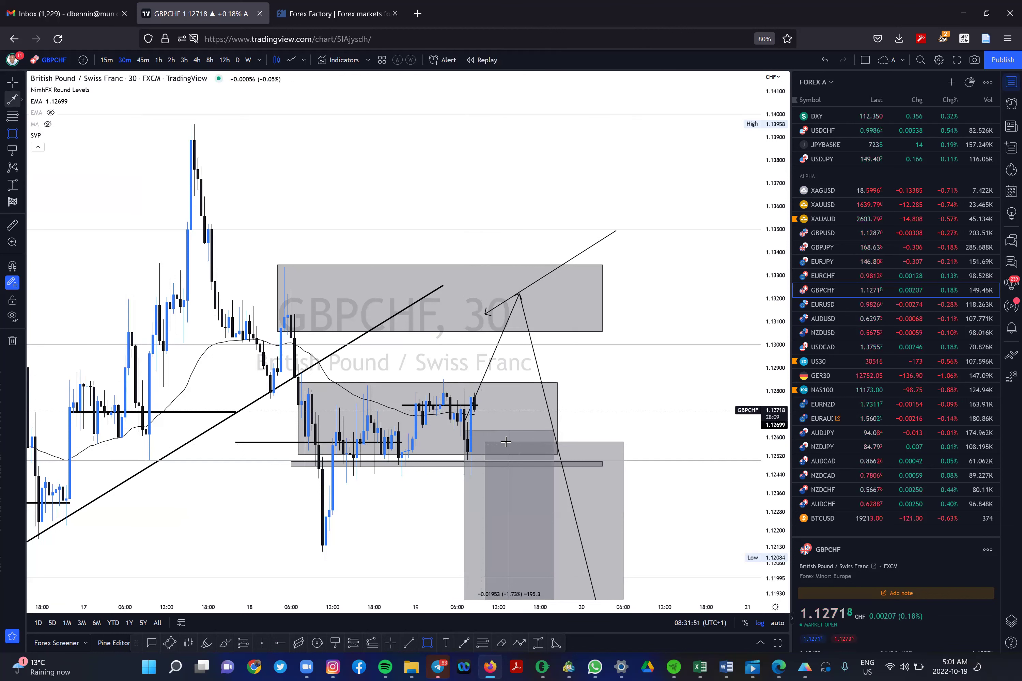
# Step: Draw GBPCHF arrows from the latest candle down to about 1.12622 and up into the upper zone at about 1.13197
pyautogui.click(479, 406)
pyautogui.moveTo(485, 433); pyautogui.dragTo(522, 300)
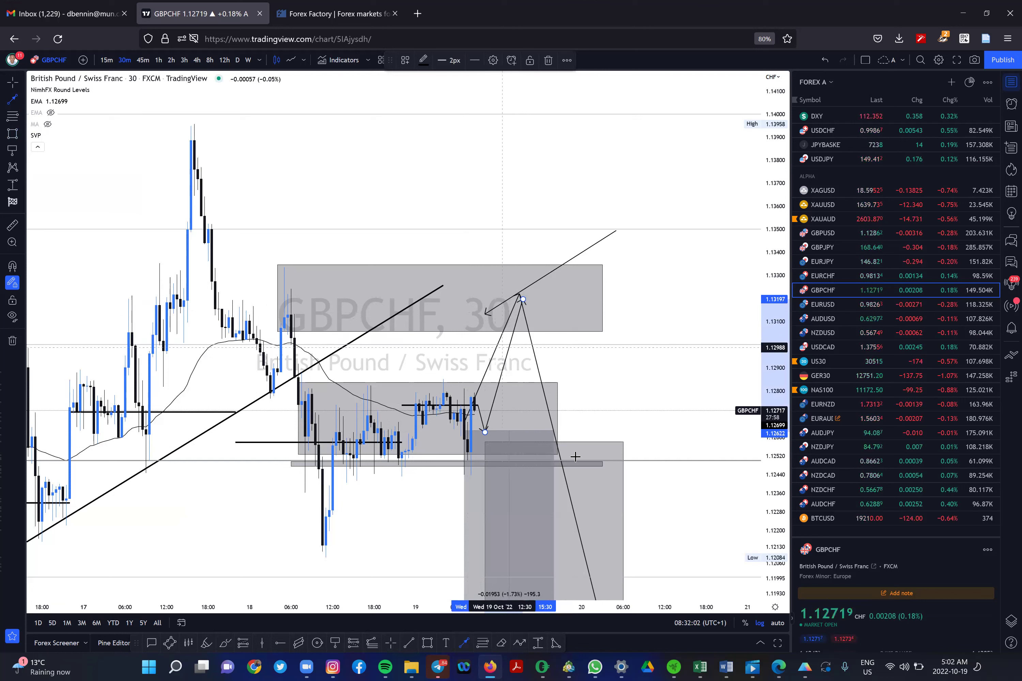
# Step: Go through the NZDCHF and AUDCHF charts and open the BTCUSD chart
pyautogui.click(838, 490)
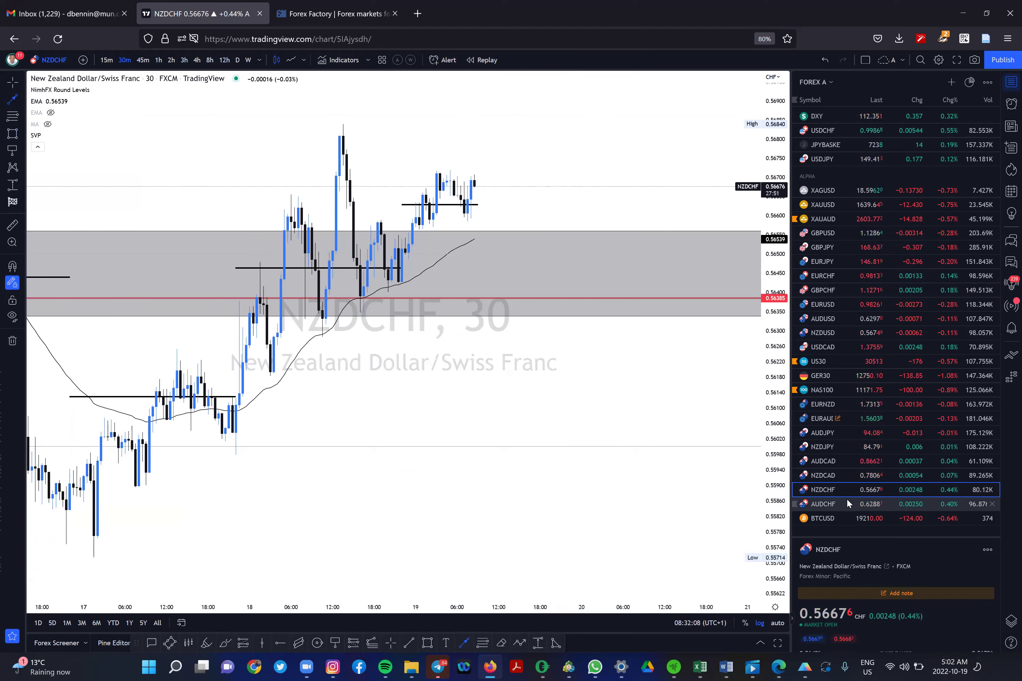
pyautogui.click(847, 501)
pyautogui.click(848, 521)
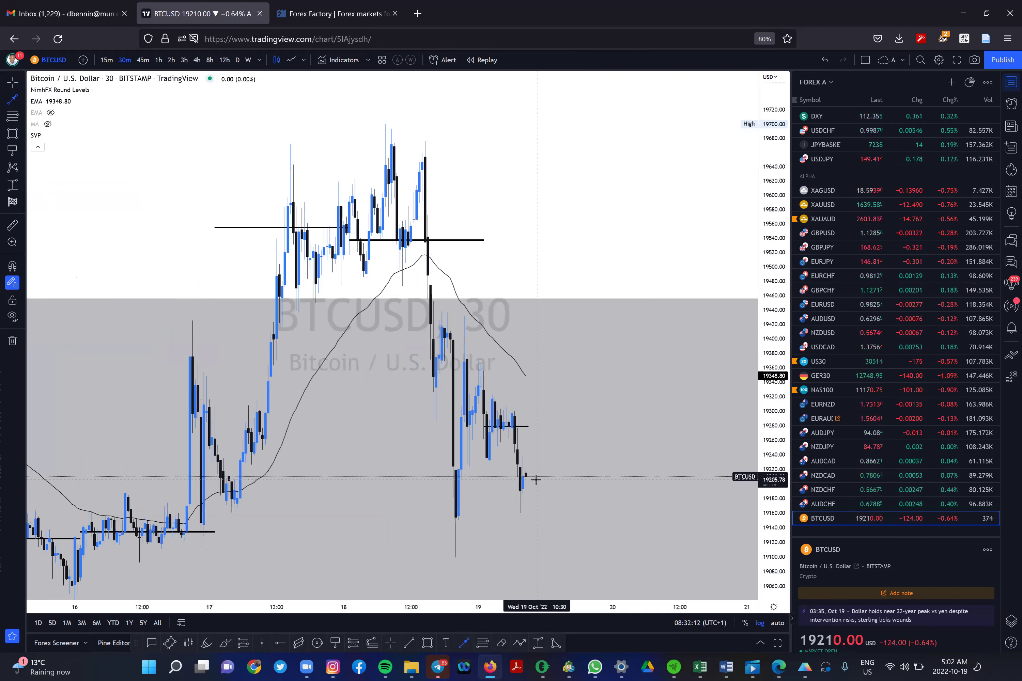
# Step: Set the BTCUSD chart to the 12-hour timeframe and auto-fit its price scale to examine the latest candles
pyautogui.scroll(-4, 547, 472)
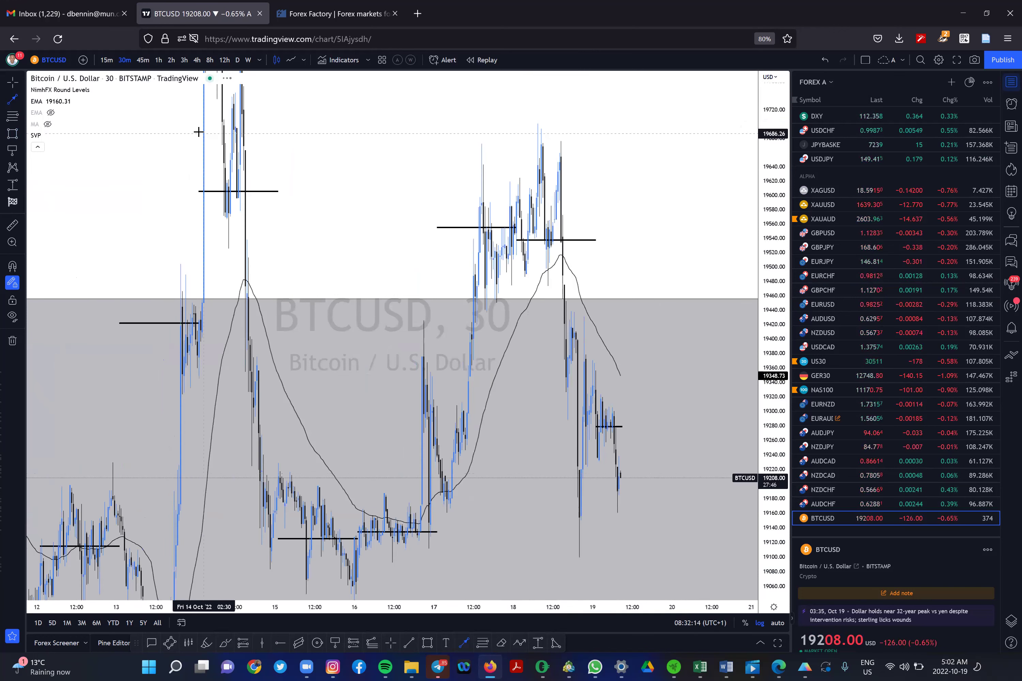
pyautogui.click(231, 59)
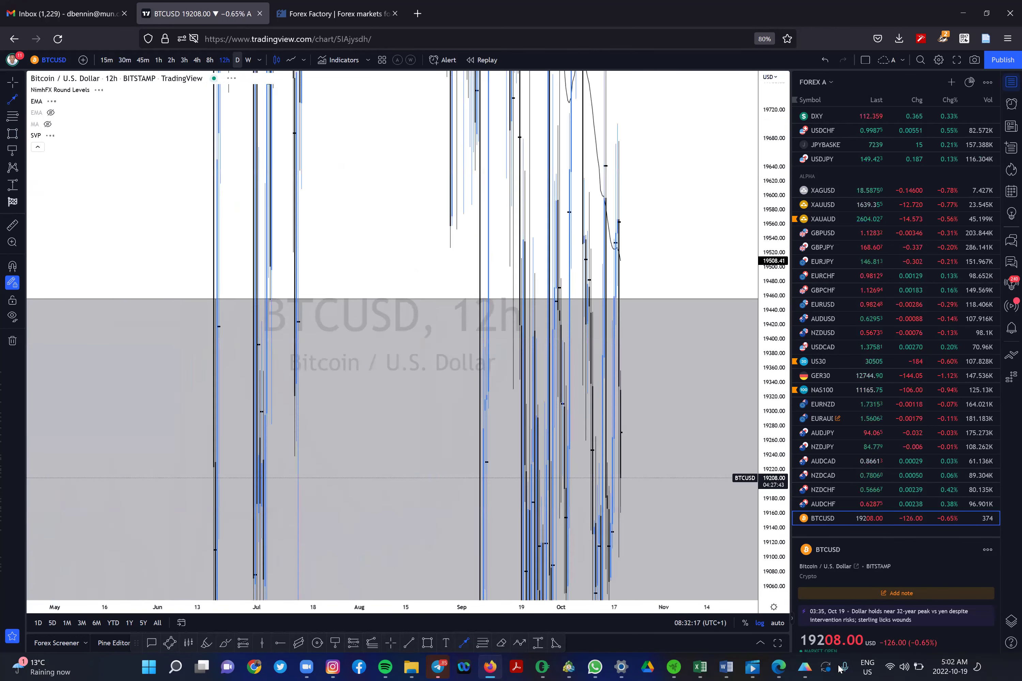
pyautogui.click(783, 624)
pyautogui.scroll(3, 603, 499)
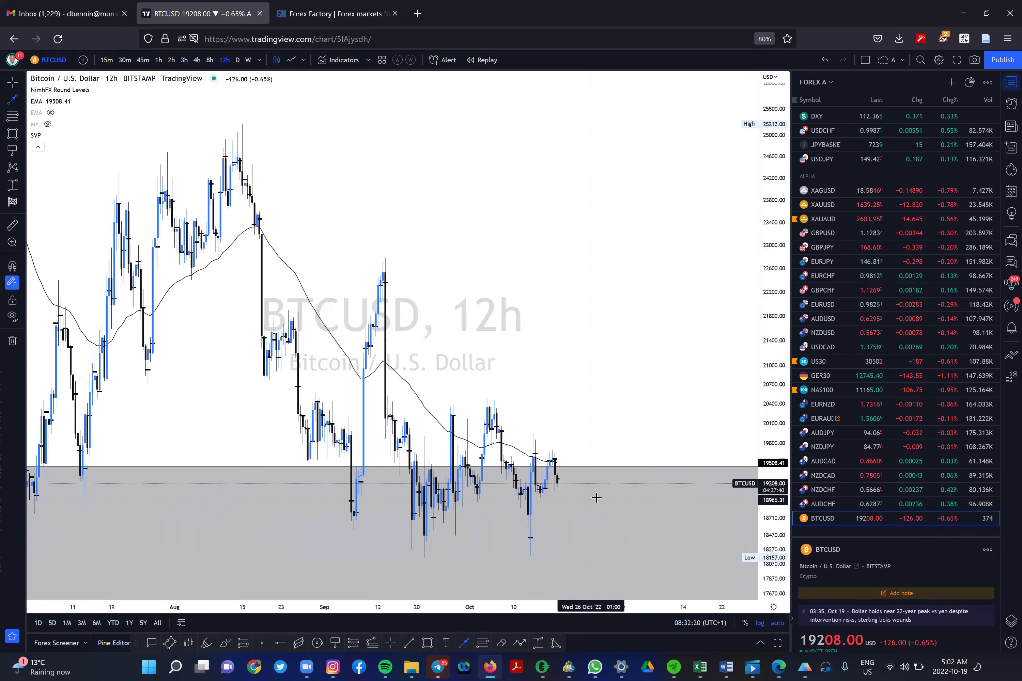
pyautogui.scroll(3, 597, 498)
pyautogui.scroll(5, 597, 498)
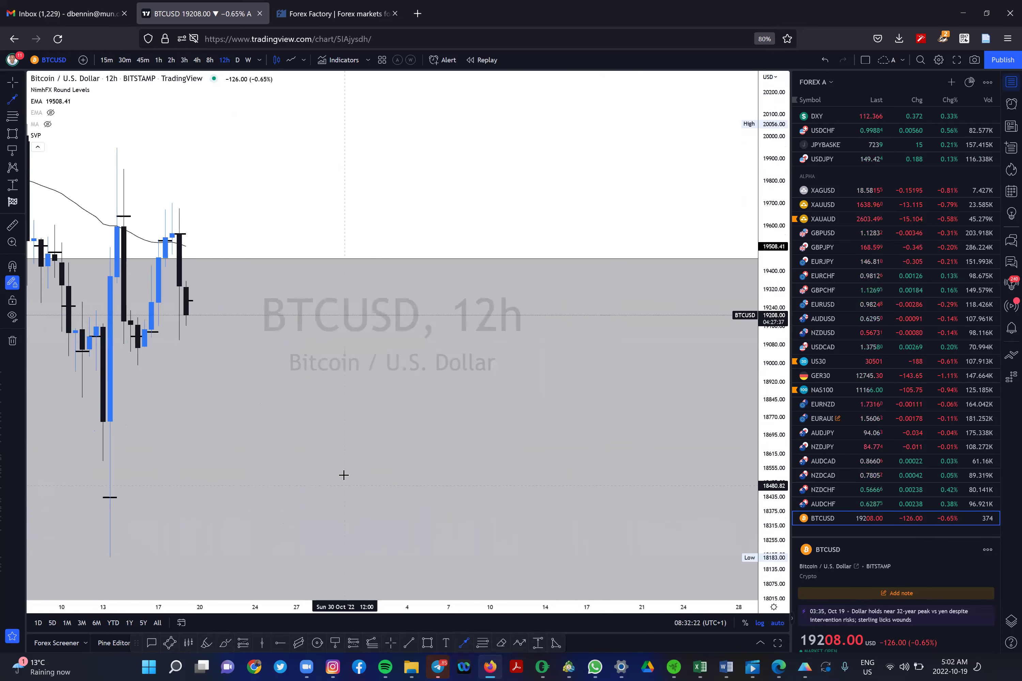
pyautogui.scroll(1, 344, 475)
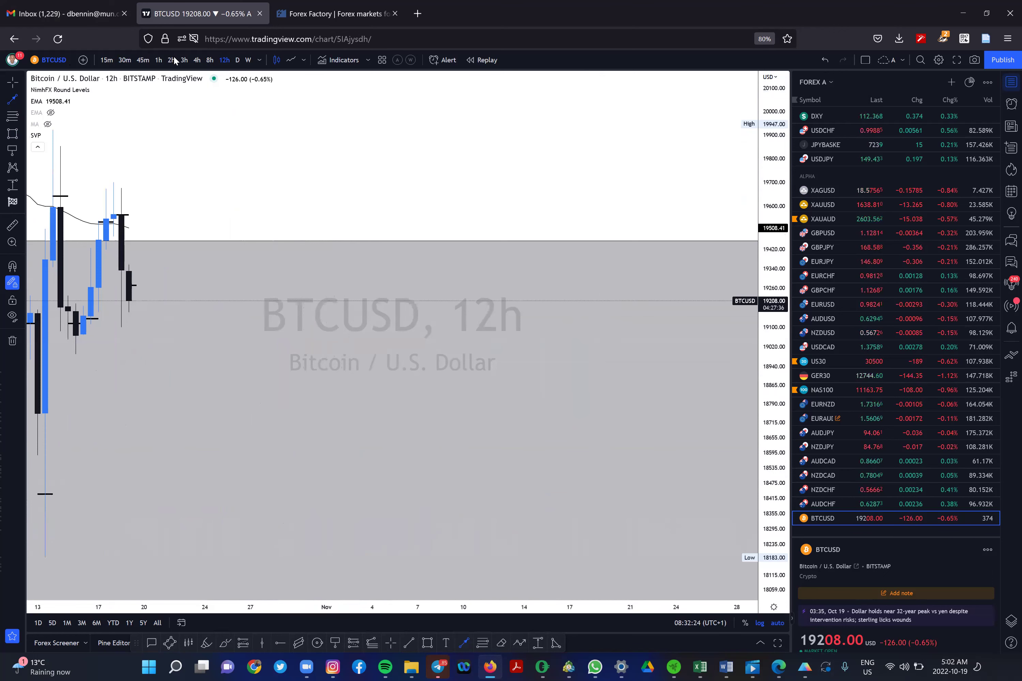
# Step: Check BTCUSD on the 4-hour timeframe and return the chart to 12-hour
pyautogui.click(197, 60)
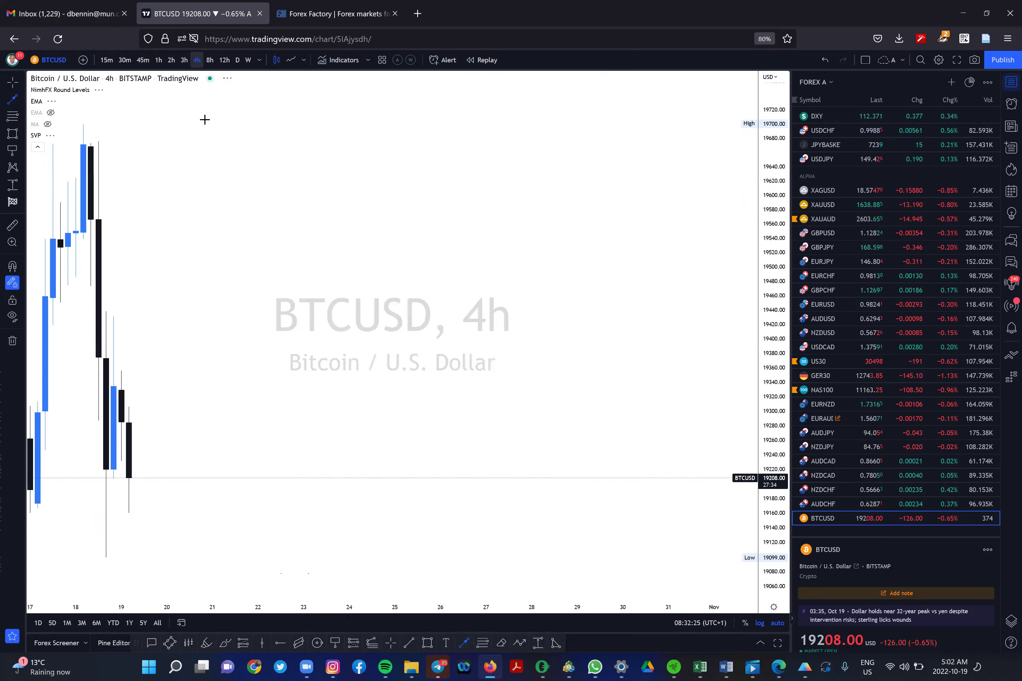
pyautogui.click(224, 60)
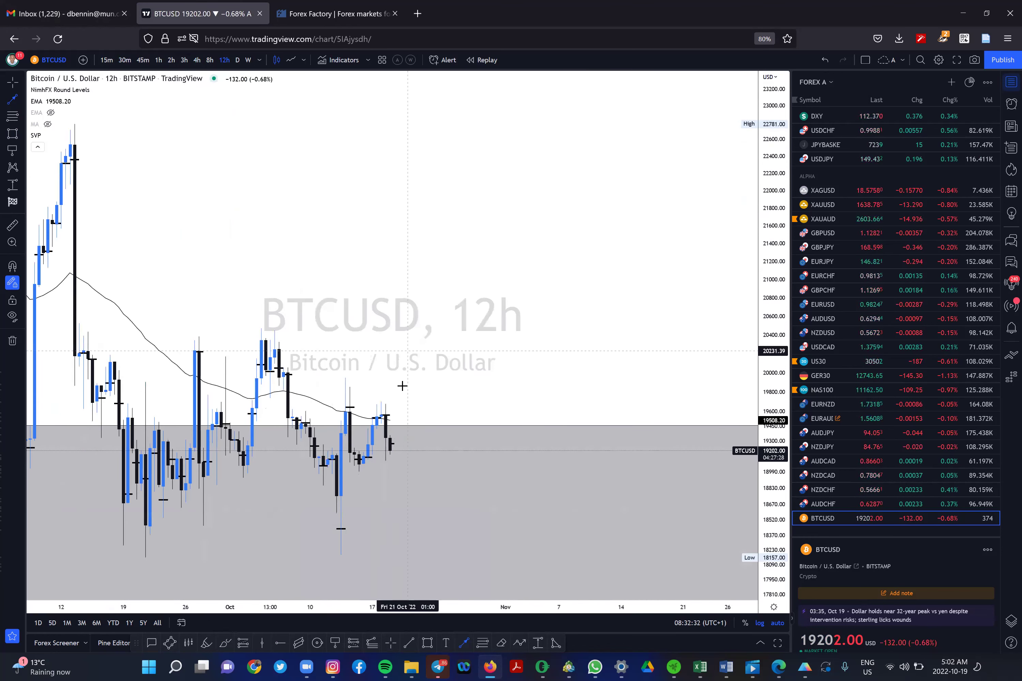
pyautogui.scroll(-2, 393, 395)
pyautogui.scroll(2, 397, 401)
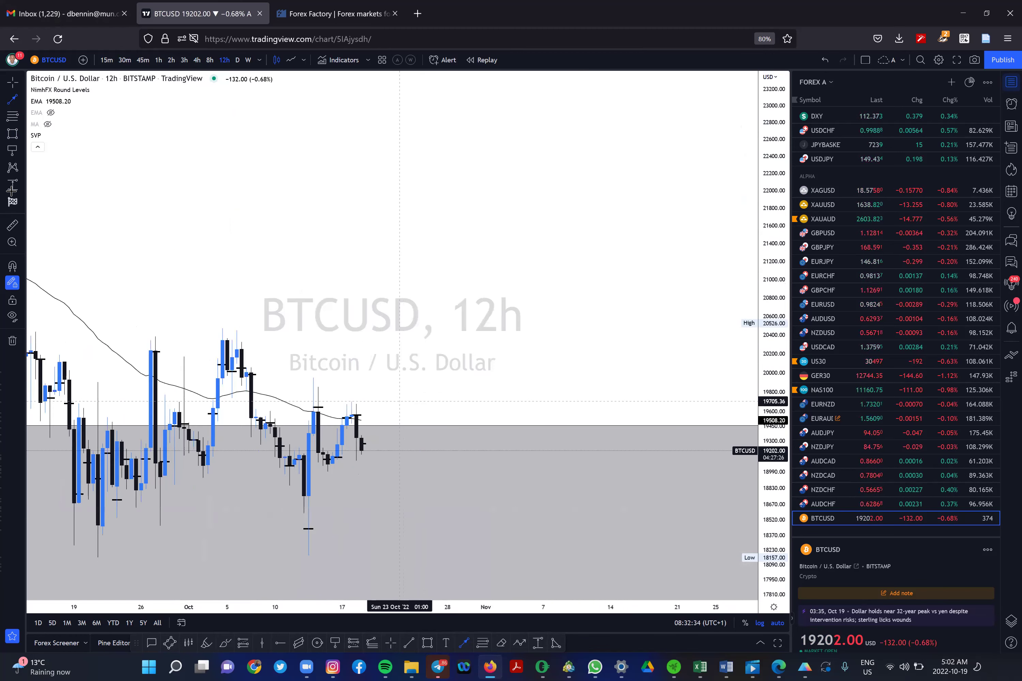
# Step: Switch the BTCUSD chart to the Coinbase feed and view more of its price history
pyautogui.click(50, 60)
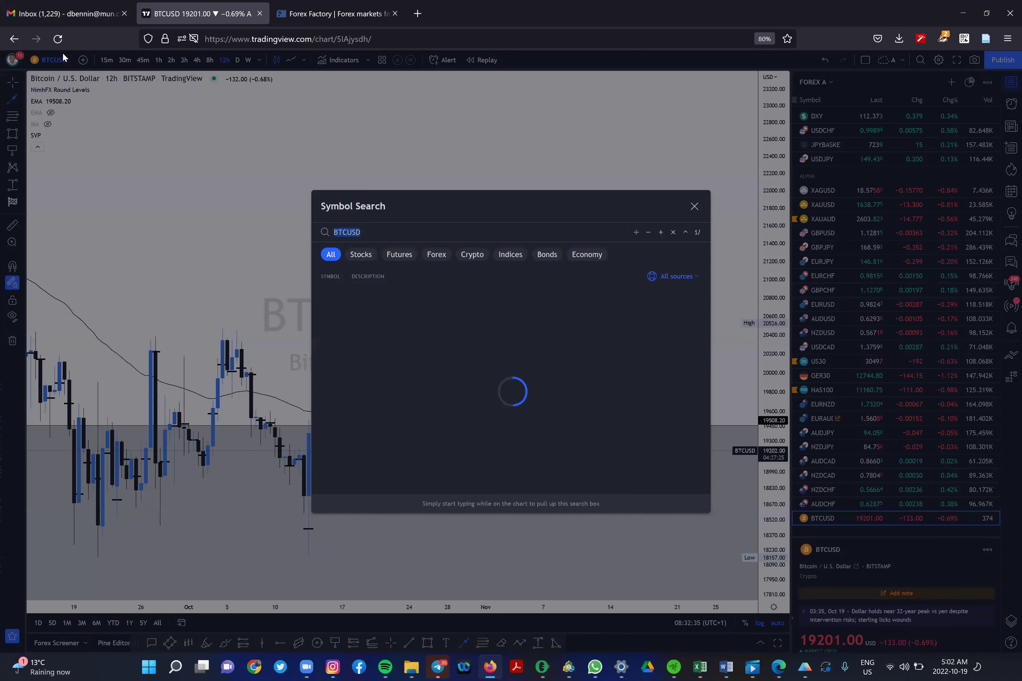
pyautogui.click(361, 313)
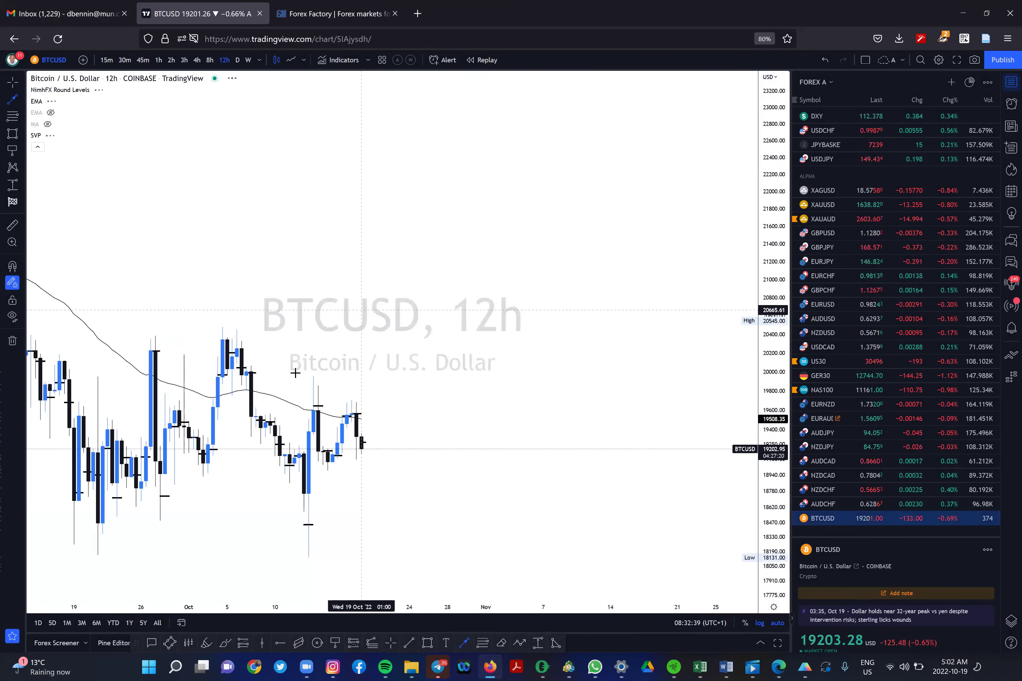
pyautogui.scroll(-6, 417, 354)
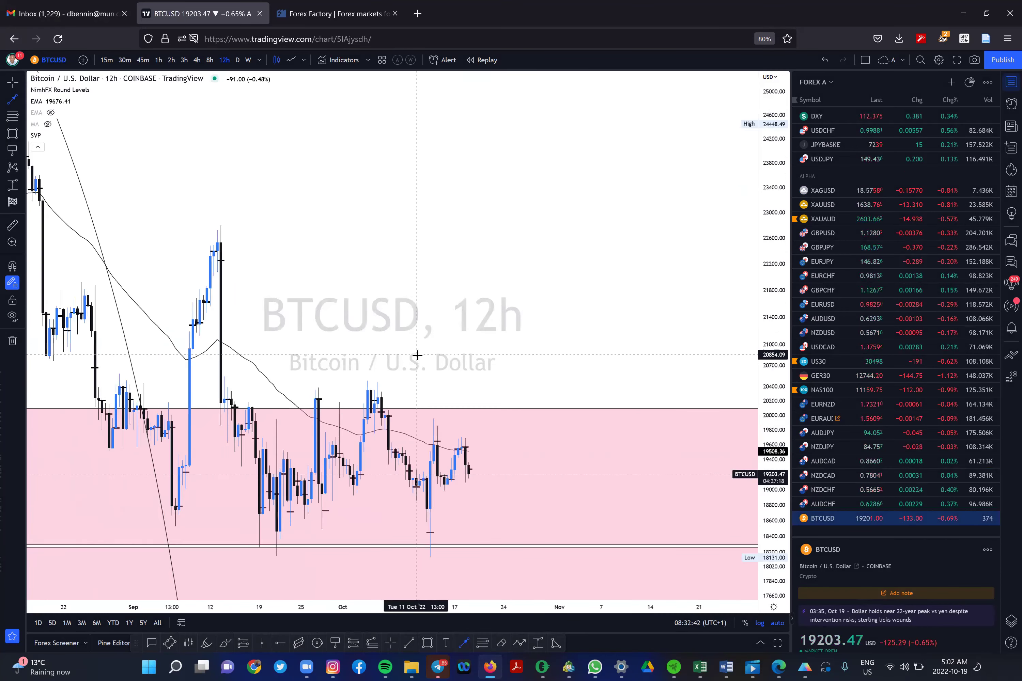
# Step: Switch the BTCUSD chart to the INDEX feed and focus on the most recent 12-hour candles
pyautogui.scroll(-3, 417, 354)
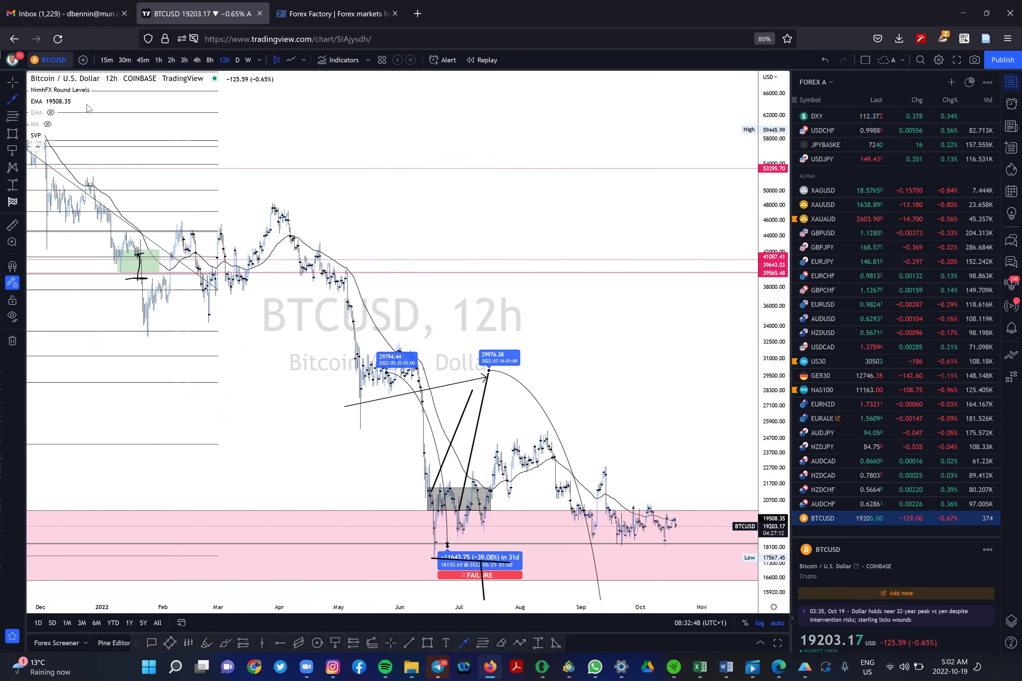
pyautogui.click(53, 59)
pyautogui.click(358, 333)
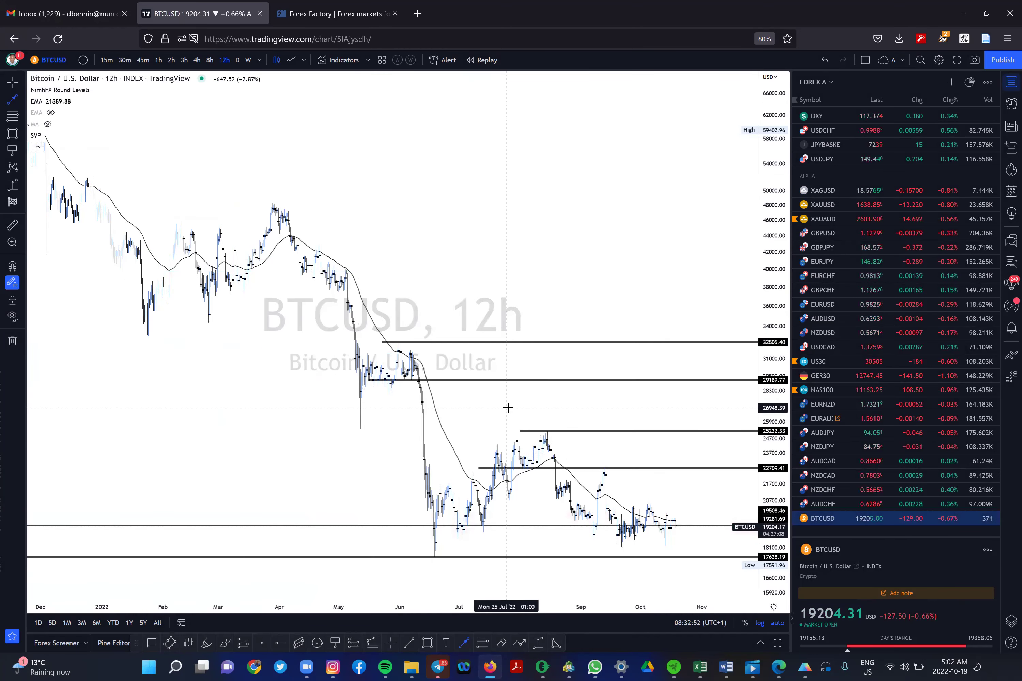
pyautogui.scroll(10, 508, 408)
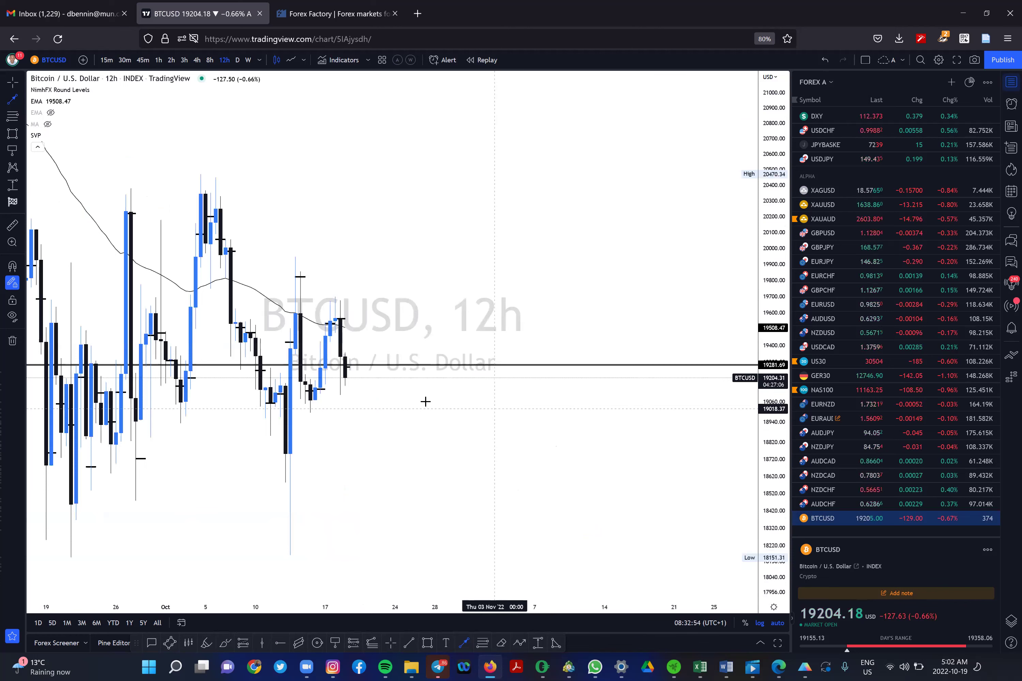
# Step: Draw a rectangular zone over the latest BTCUSD highs from about 19,460 to 19,708, extending from 17 October to 4 November
pyautogui.hotkey('alt', 'shift', 'r')
pyautogui.click(326, 332)
pyautogui.click(534, 334)
pyautogui.moveTo(534, 333)
pyautogui.mouseDown()
pyautogui.moveTo(484, 301)
pyautogui.moveTo(505, 295)
pyautogui.mouseUp()
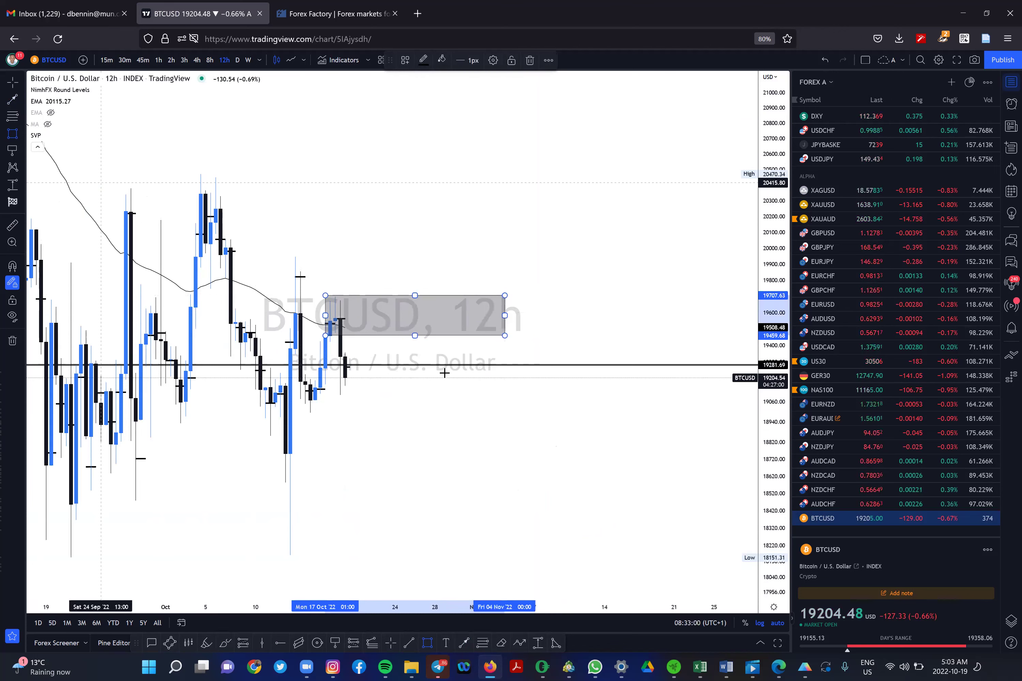
# Step: Draw the projected BTCUSD path with one arrow rising from about 19,154 to 19,522 and another falling to about 18,729
pyautogui.scroll(-2, 444, 373)
pyautogui.scroll(2, 165, 264)
pyautogui.click(11, 101)
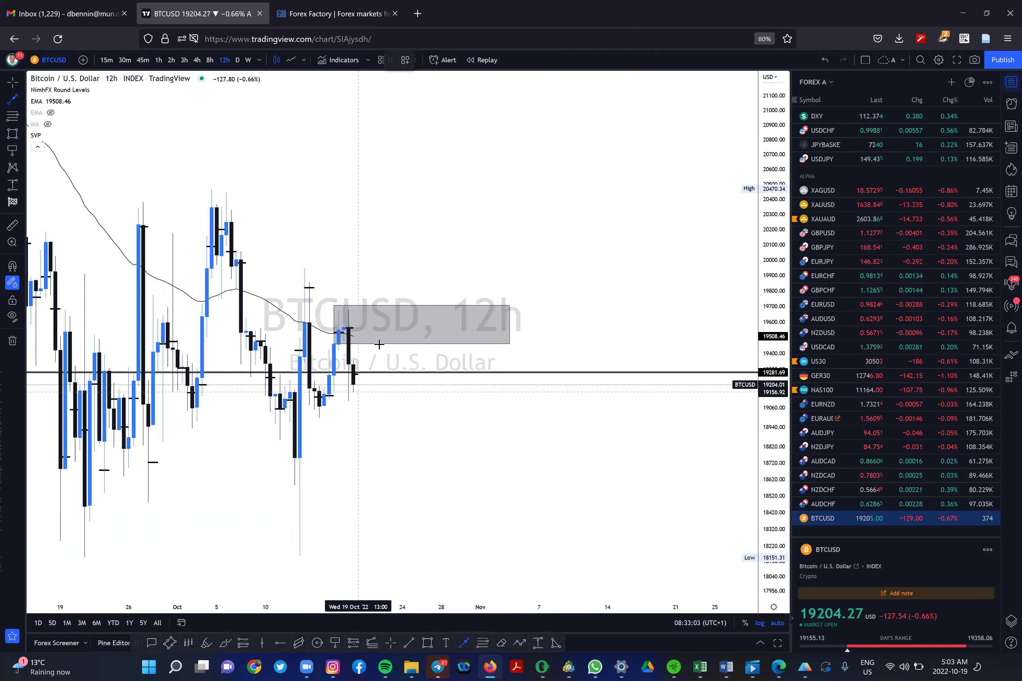
pyautogui.click(358, 392)
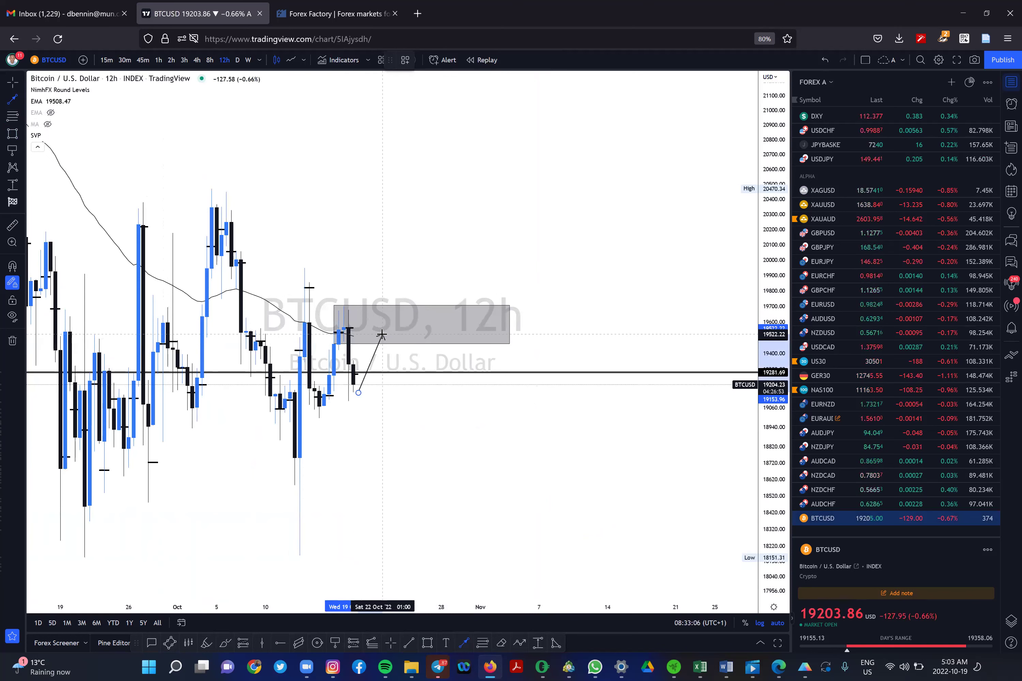
pyautogui.click(381, 335)
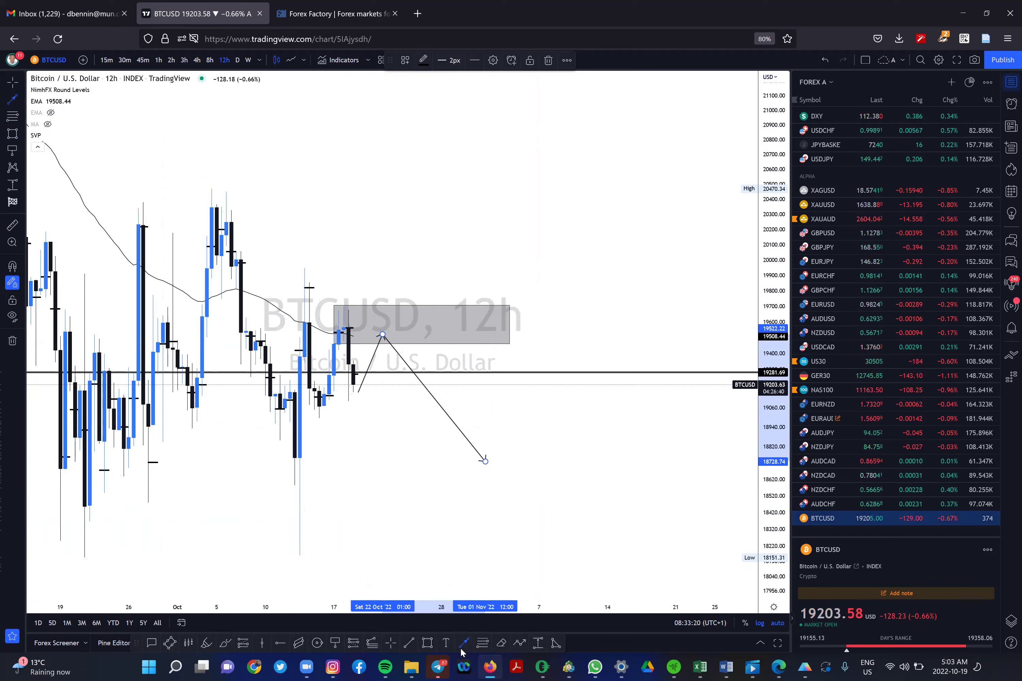
# Step: Place a price range measurement beside the falling BTCUSD arrow, from about 19,565 down to 18,761
pyautogui.click(537, 644)
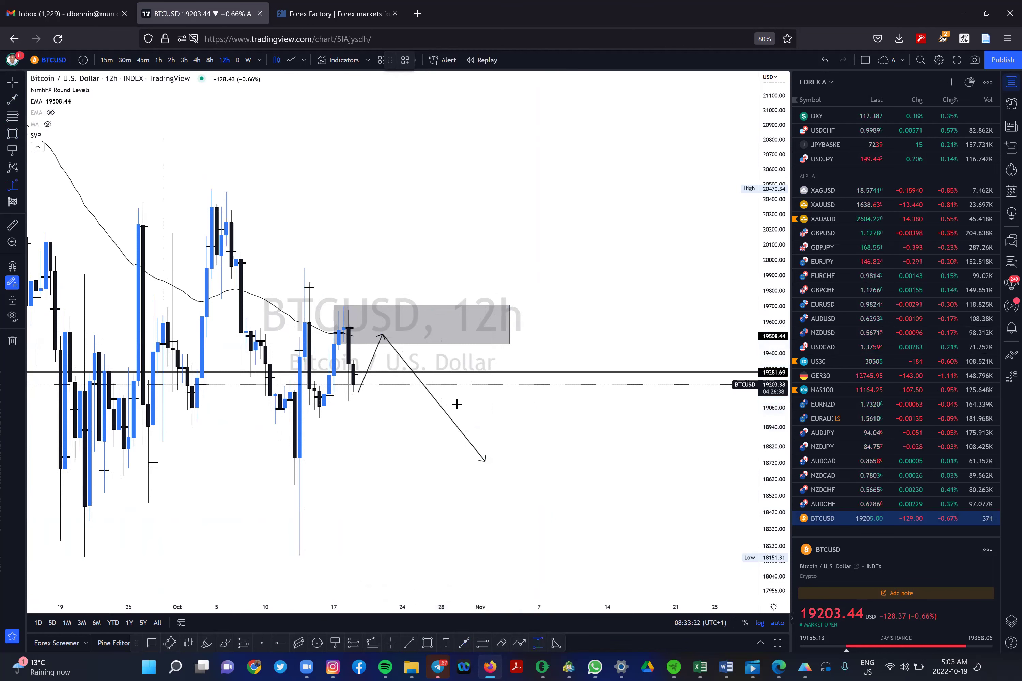
pyautogui.click(406, 327)
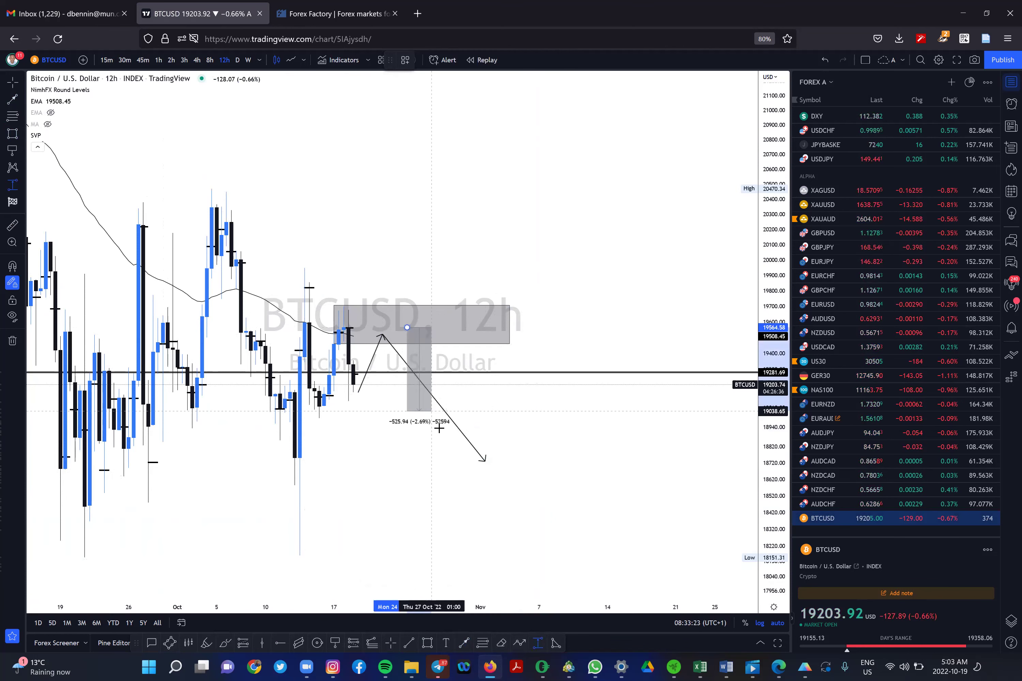
pyautogui.click(456, 456)
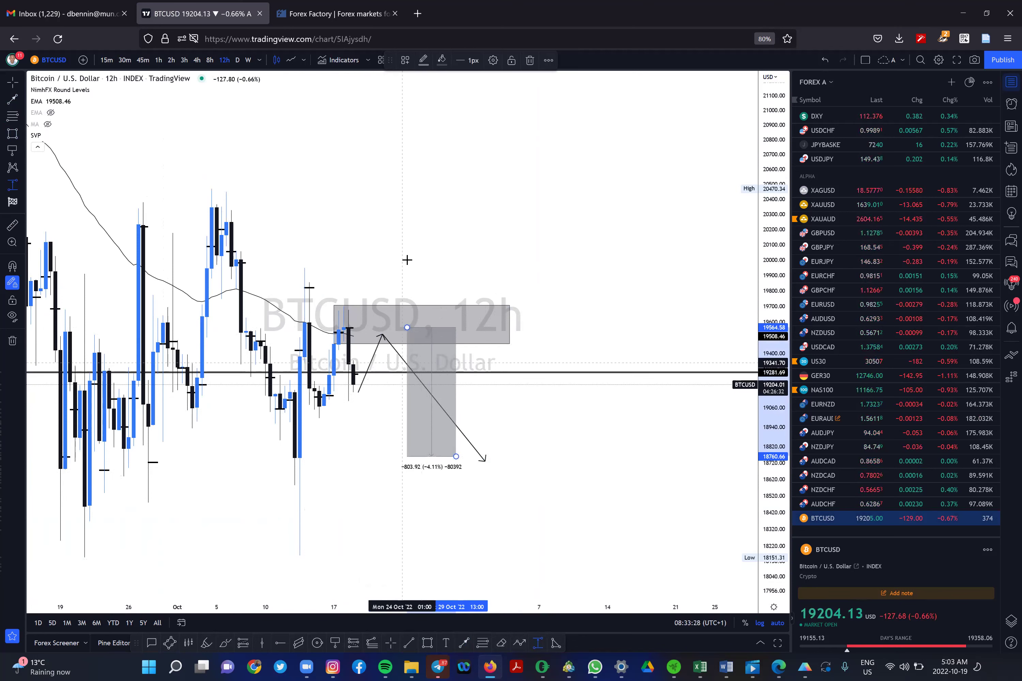
# Step: Review the DXY chart, then open USDCHF and examine its projected arrows on the 4-hour timeframe
pyautogui.click(865, 123)
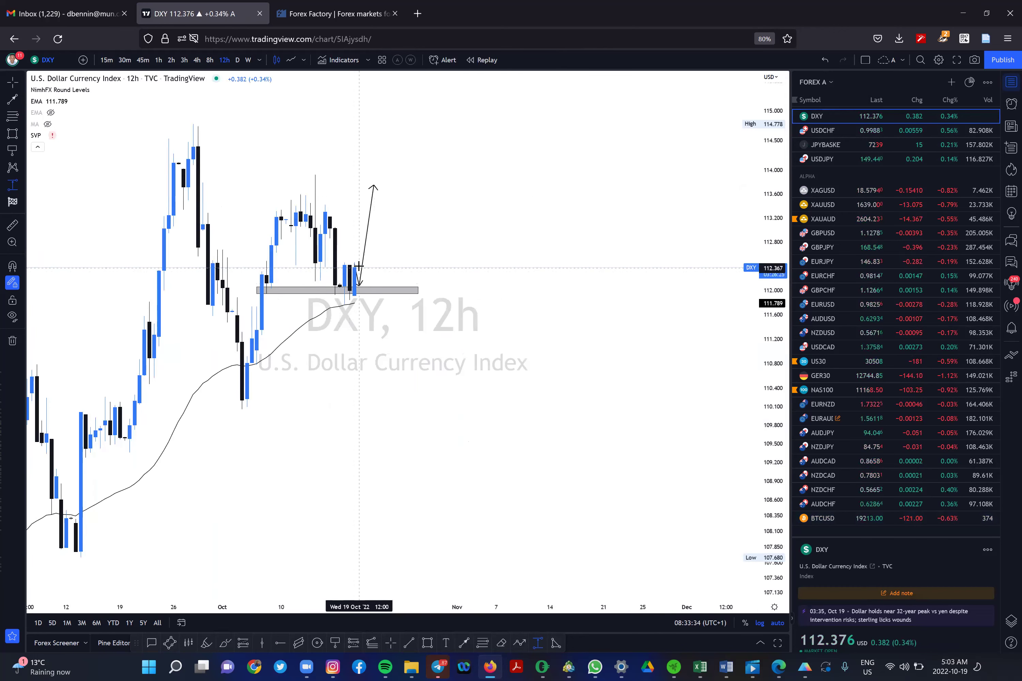
pyautogui.click(882, 130)
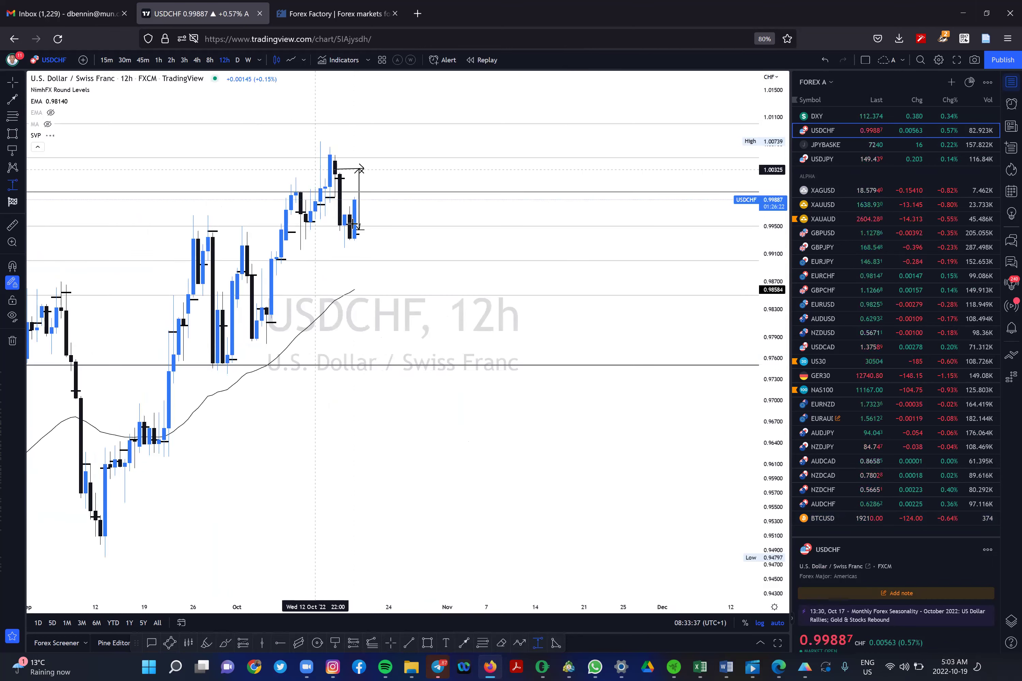
pyautogui.scroll(2, 361, 212)
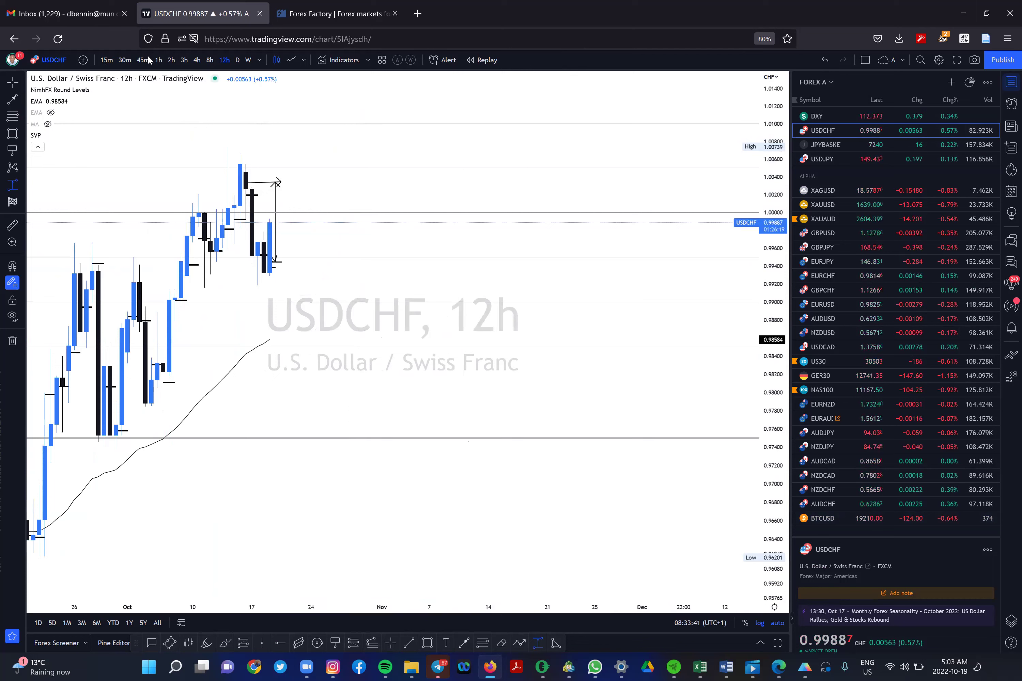
pyautogui.click(198, 60)
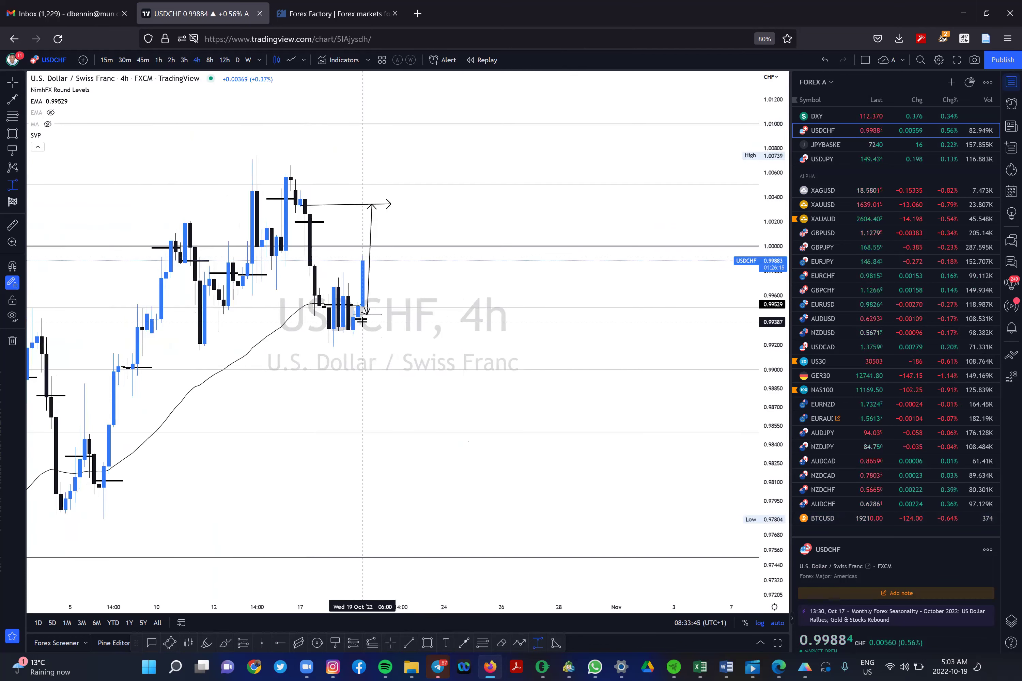
pyautogui.scroll(1, 363, 322)
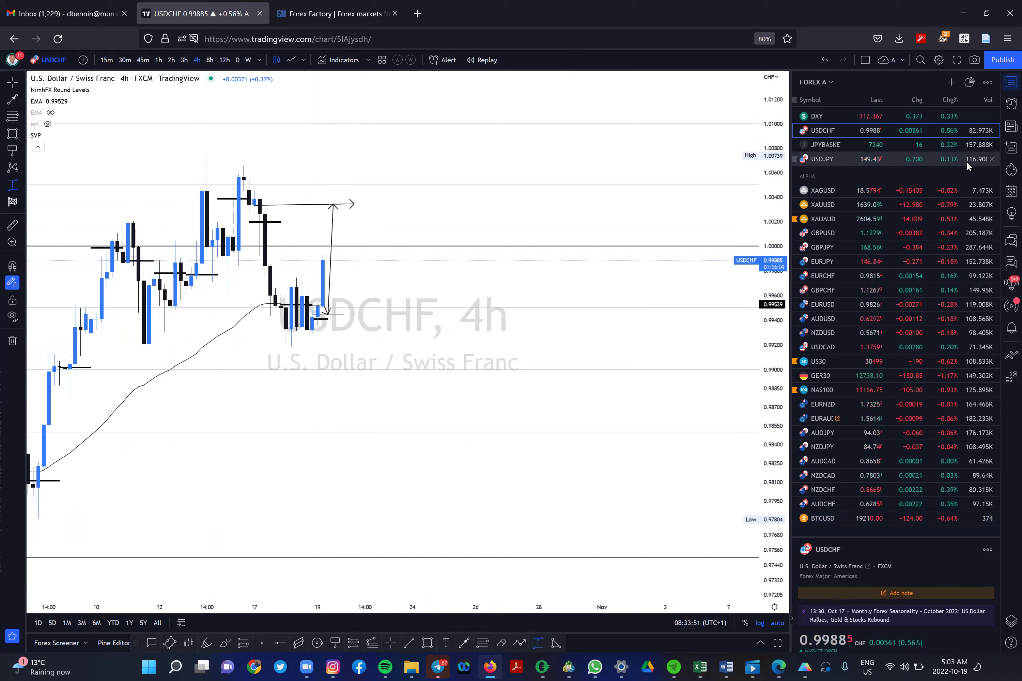
# Step: Examine the latest 4-hour candles on USDJPY, then review the marked zone and projected drop on XAGUSD
pyautogui.click(956, 161)
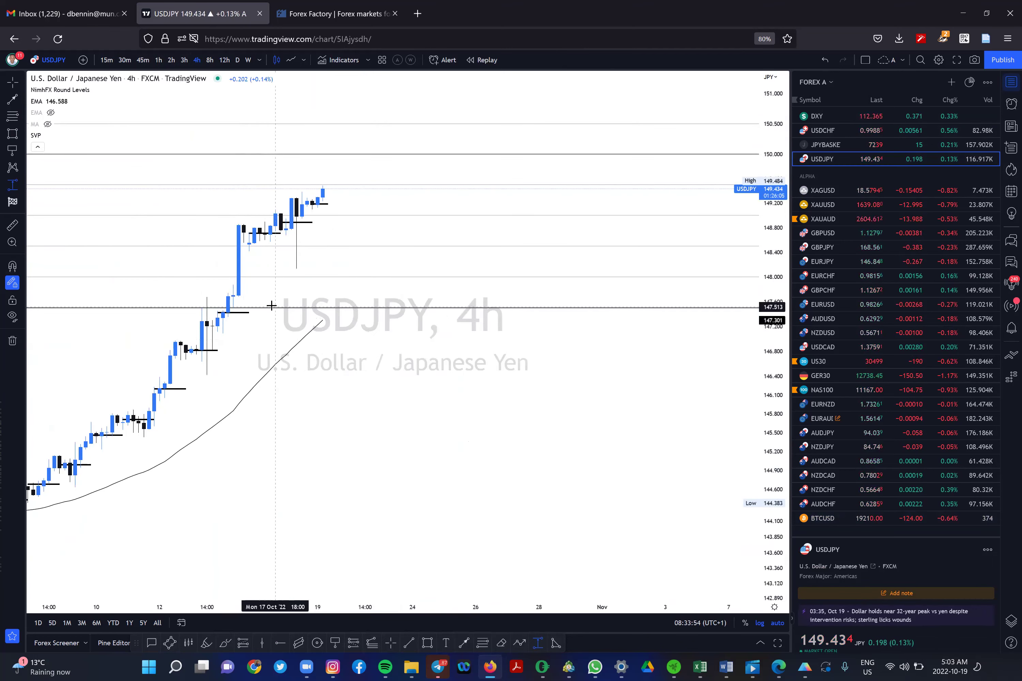
pyautogui.scroll(2, 409, 317)
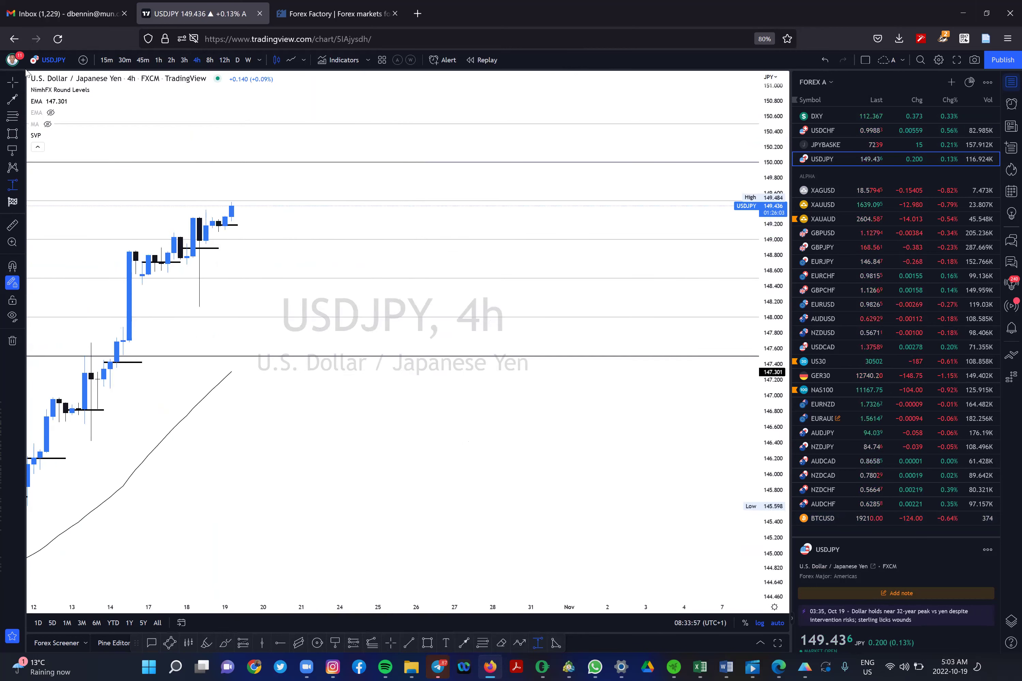
pyautogui.moveTo(435, 393); pyautogui.dragTo(567, 395)
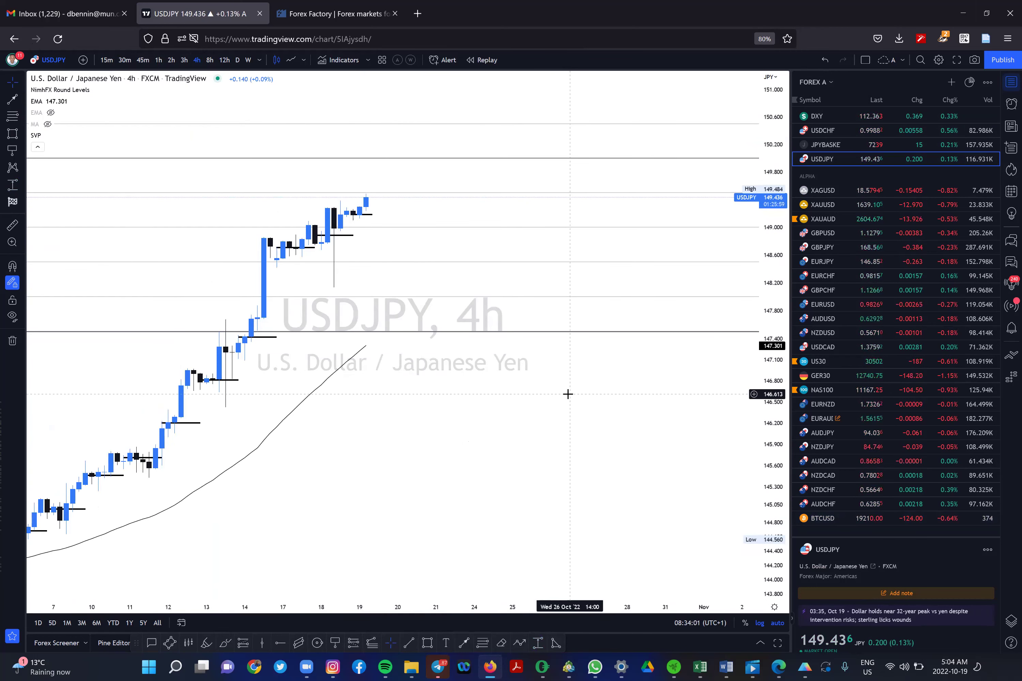
pyautogui.click(885, 190)
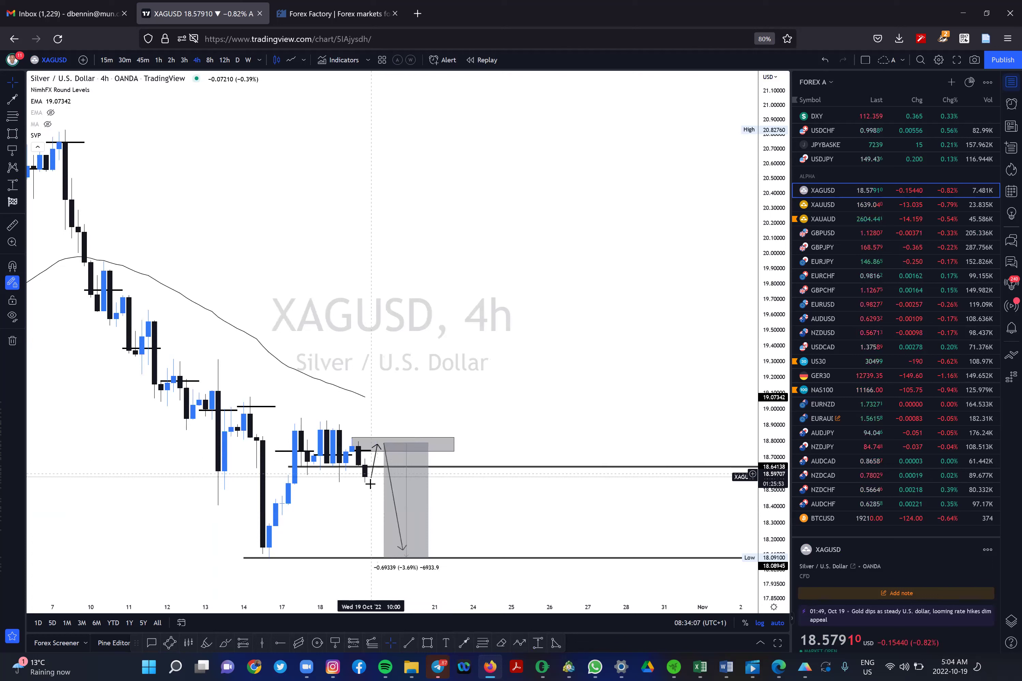
pyautogui.click(383, 446)
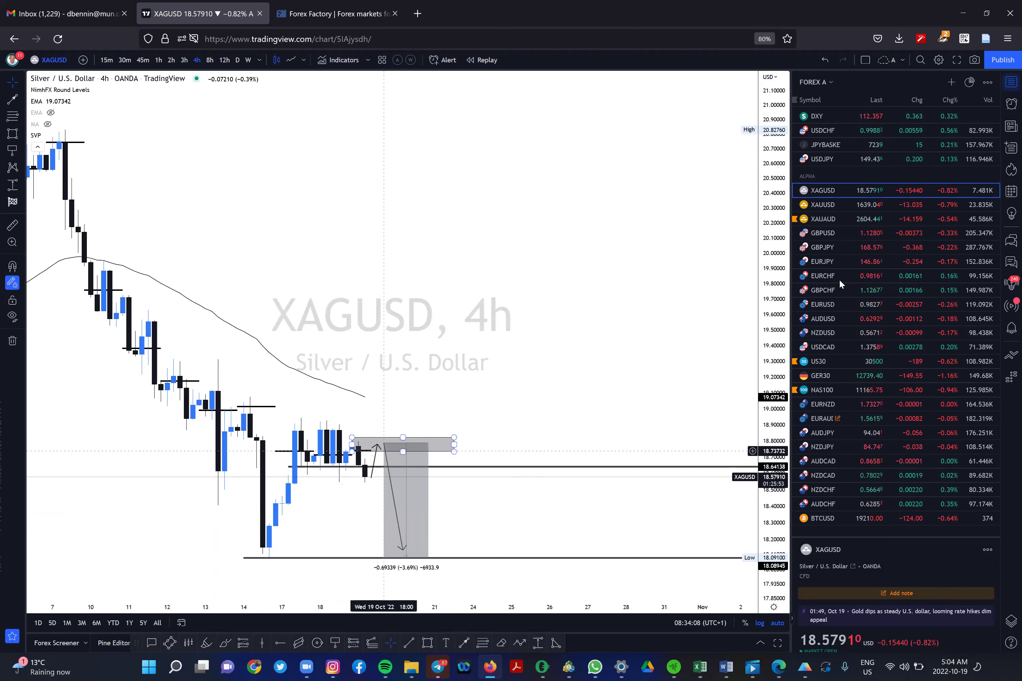
# Step: Open the XAUUSD chart and move the 1647.103 price label up to about 1656.6, clear of the grey zone
pyautogui.click(841, 203)
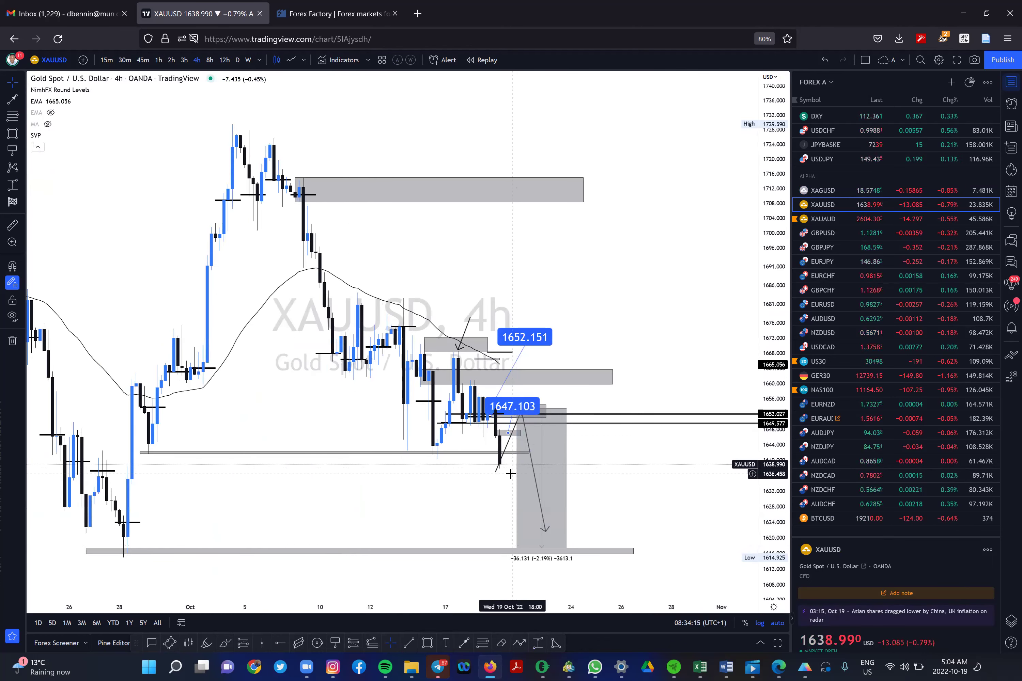
pyautogui.scroll(4, 506, 444)
pyautogui.click(396, 506)
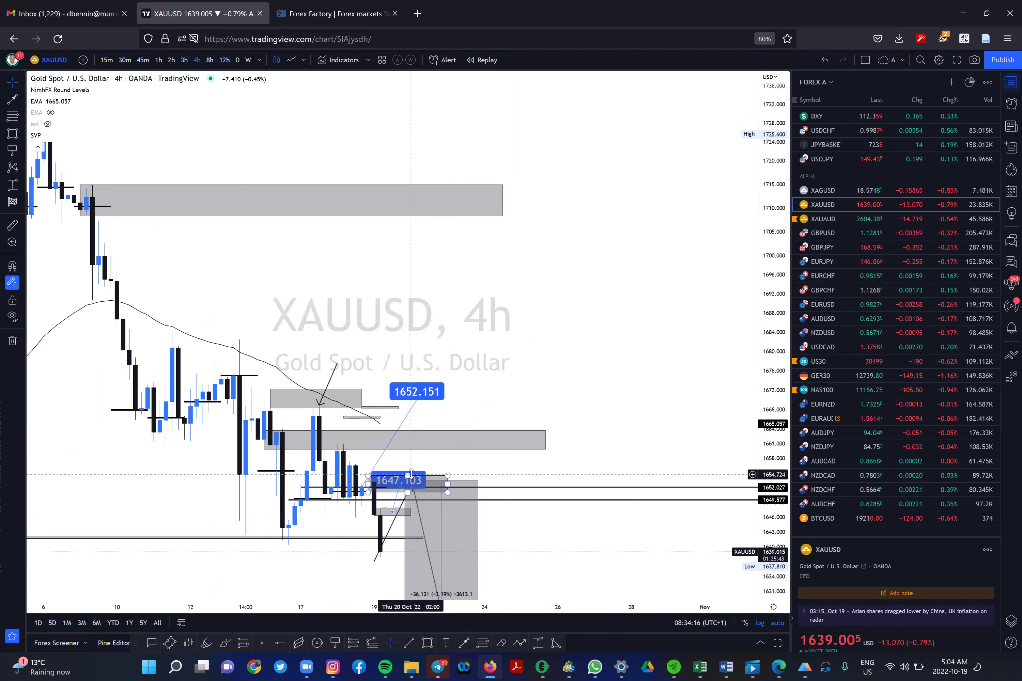
pyautogui.moveTo(423, 479); pyautogui.dragTo(441, 455)
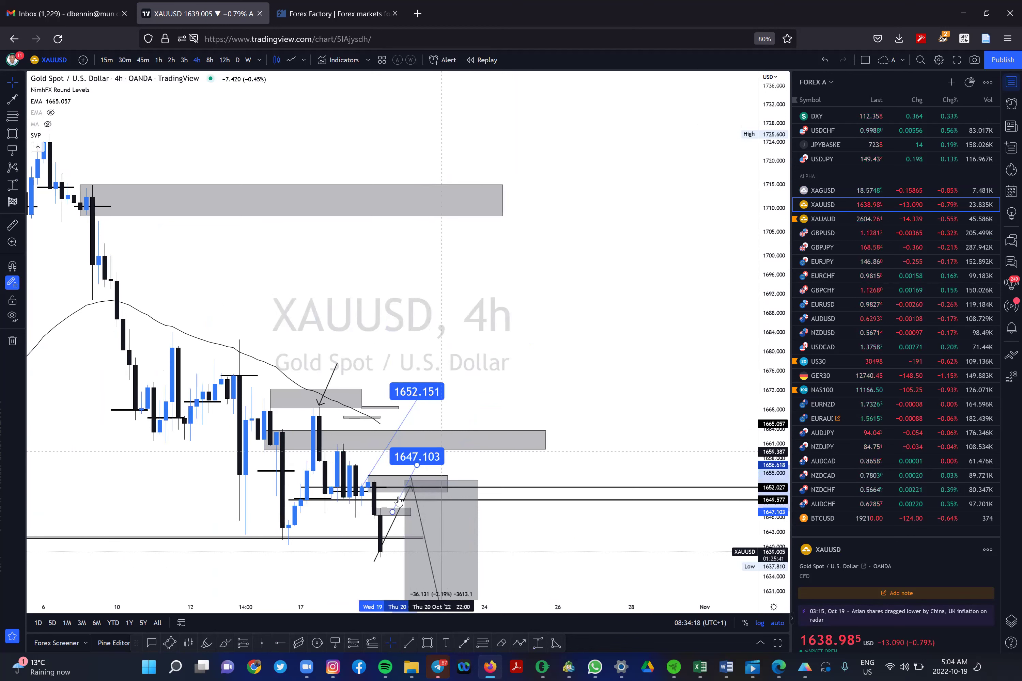
pyautogui.scroll(-3, 726, 303)
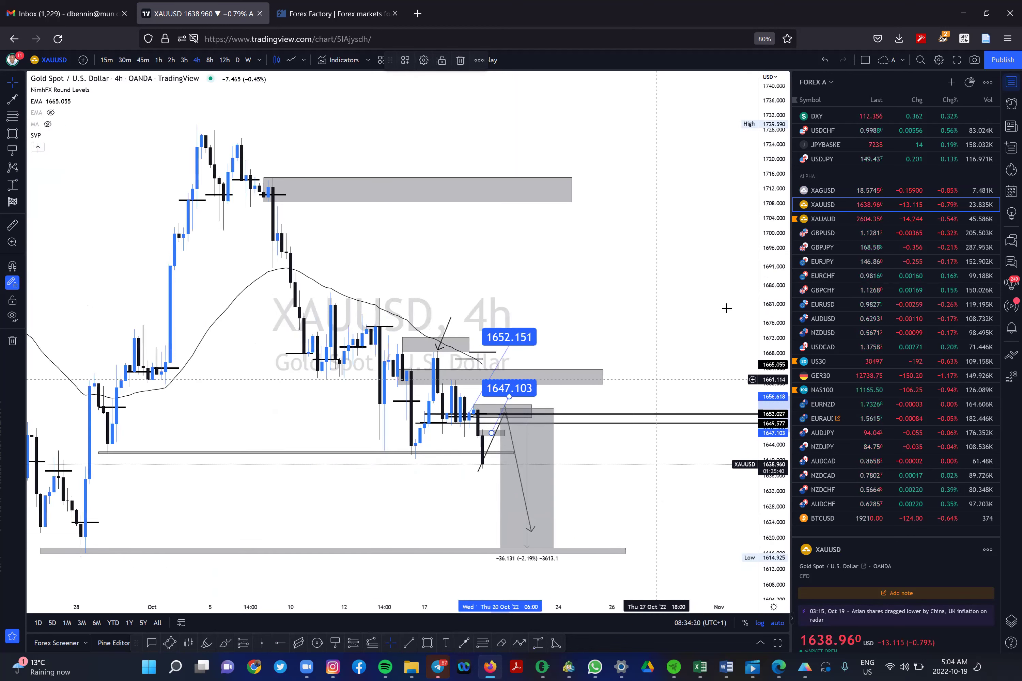
# Step: Go through the XAUAUD and GBPUSD charts, examine GBPUSD's marked zones and projected drop, and open GBPJPY
pyautogui.click(838, 224)
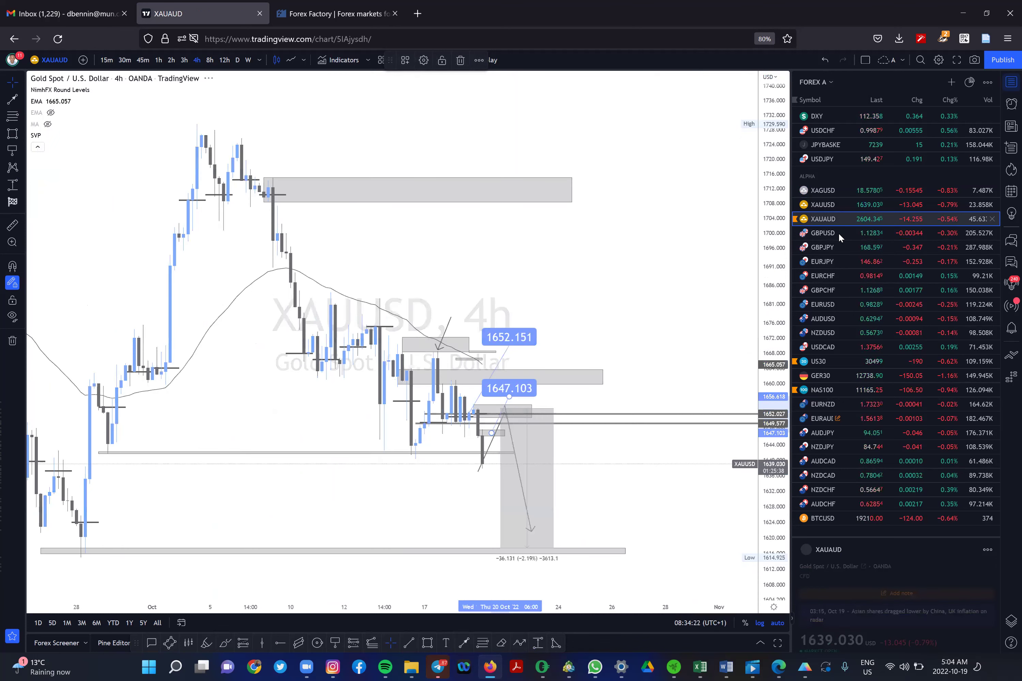
pyautogui.click(838, 232)
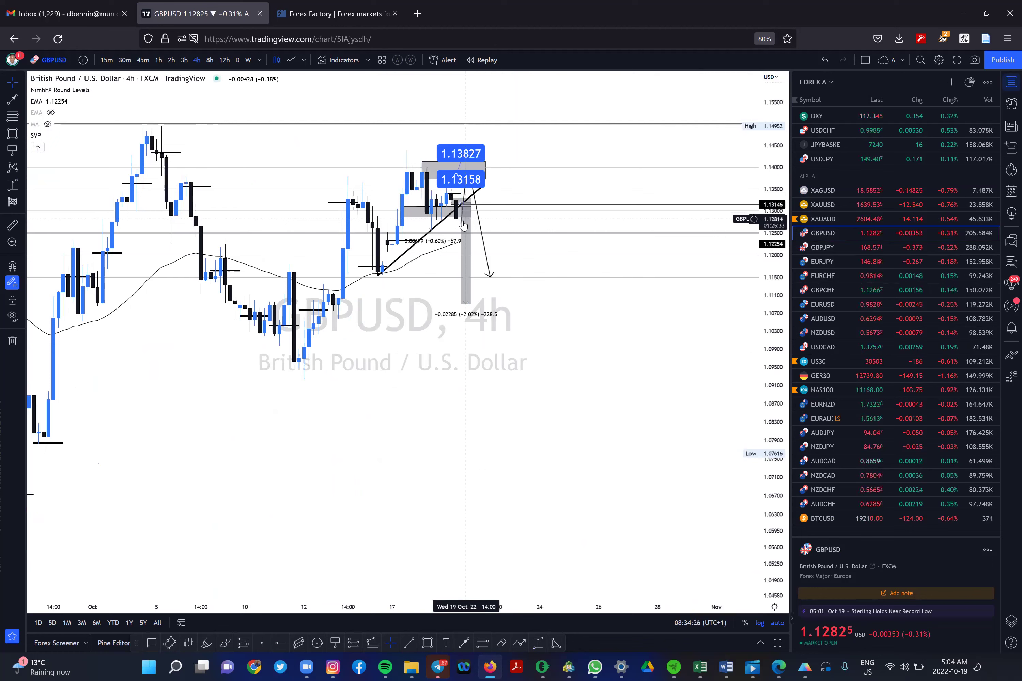
pyautogui.scroll(1, 462, 223)
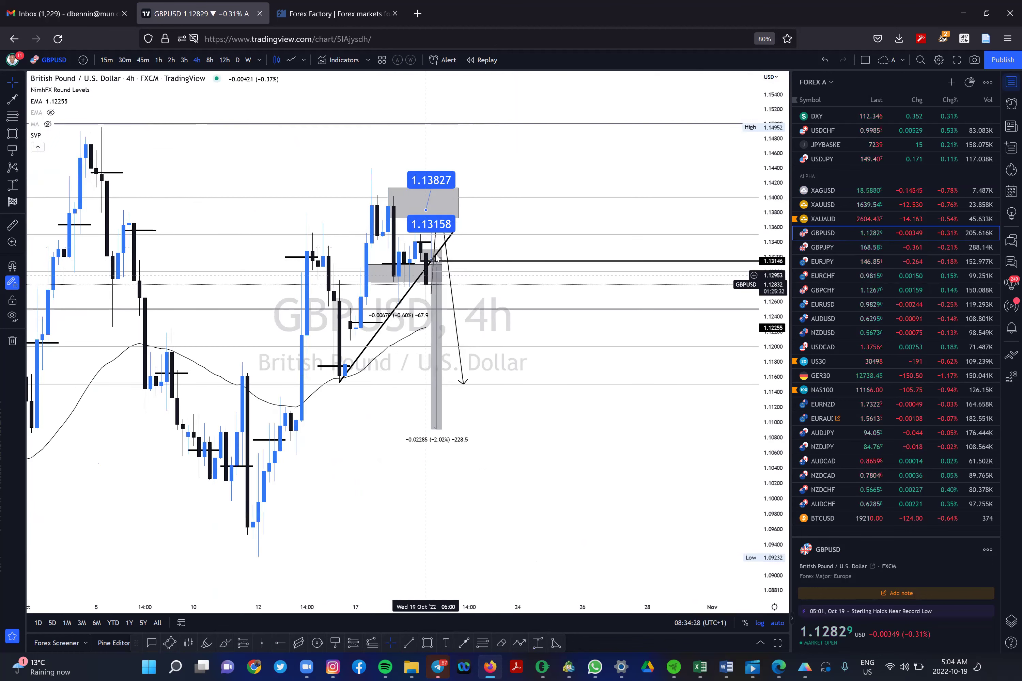
pyautogui.scroll(1, 440, 255)
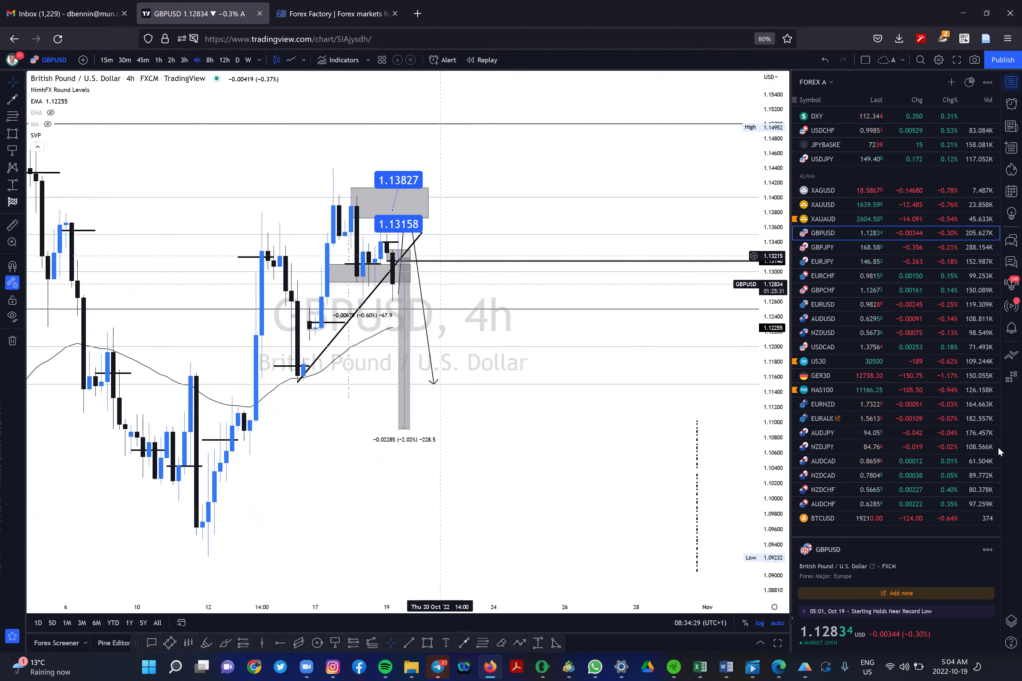
pyautogui.click(837, 249)
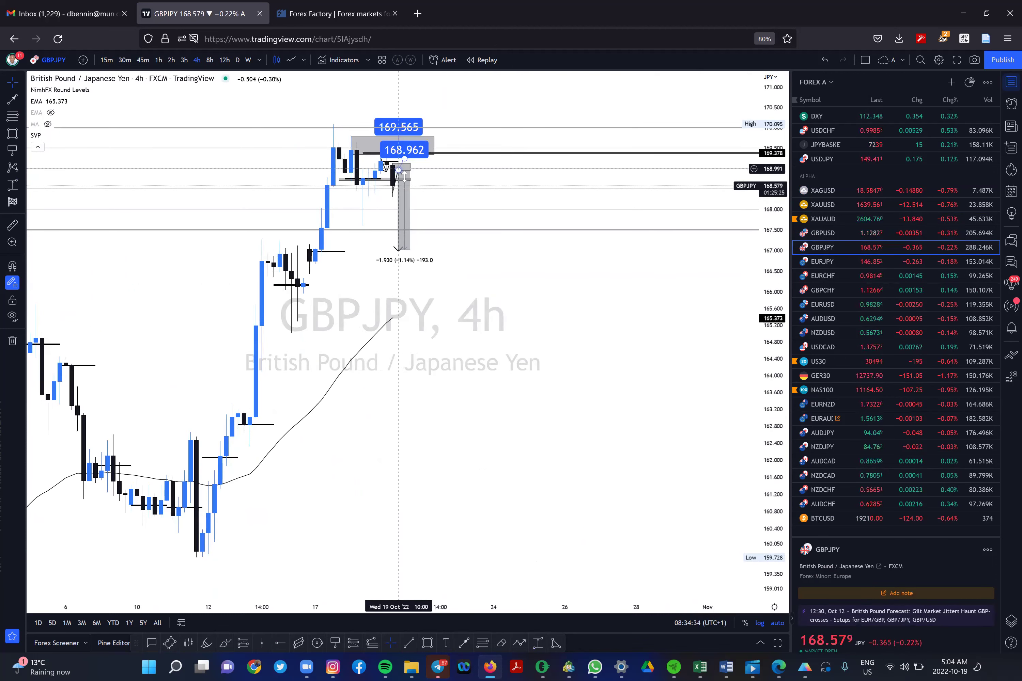
# Step: Examine EURJPY's zones and projected drops on the 1-hour timeframe, then open EURCHF and inspect its upper resistance zone
pyautogui.click(856, 265)
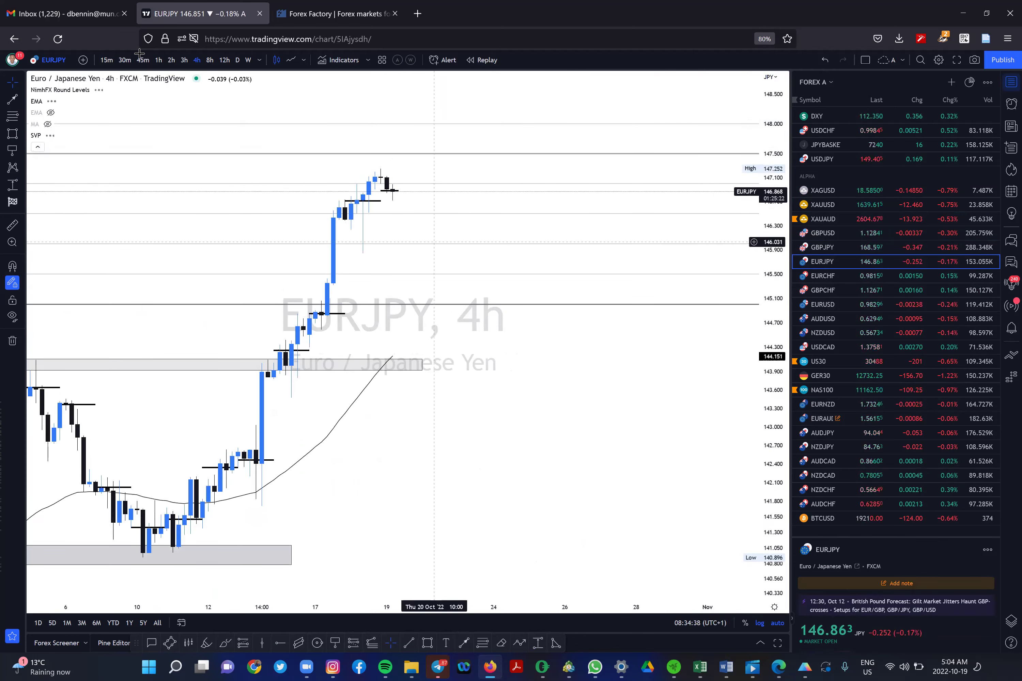
pyautogui.click(159, 60)
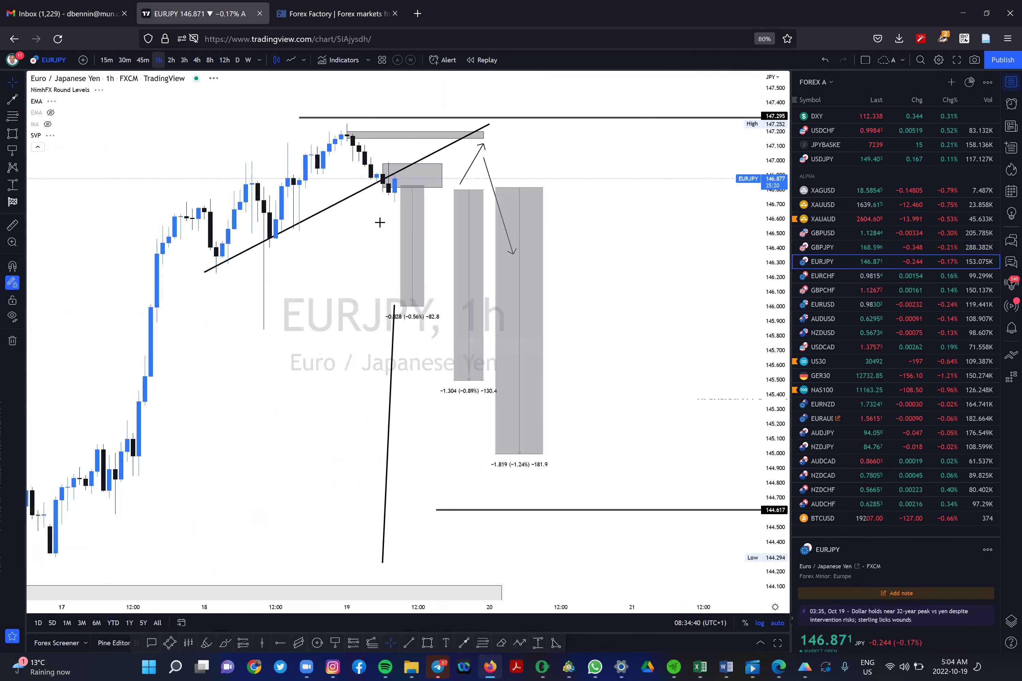
pyautogui.moveTo(772, 480); pyautogui.dragTo(771, 401)
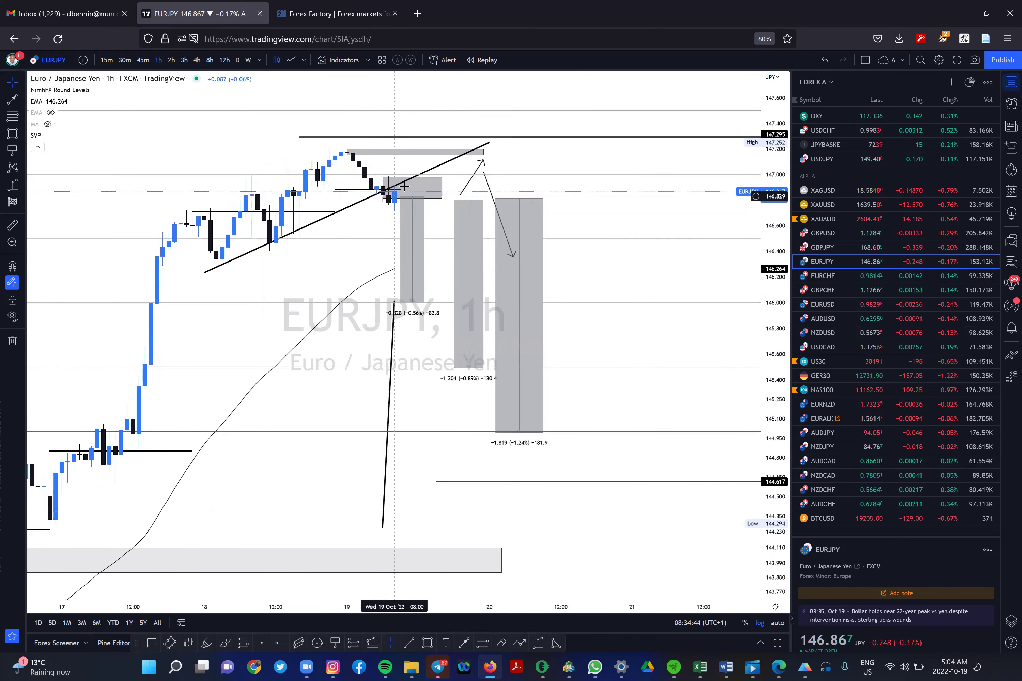
pyautogui.scroll(-2, 409, 173)
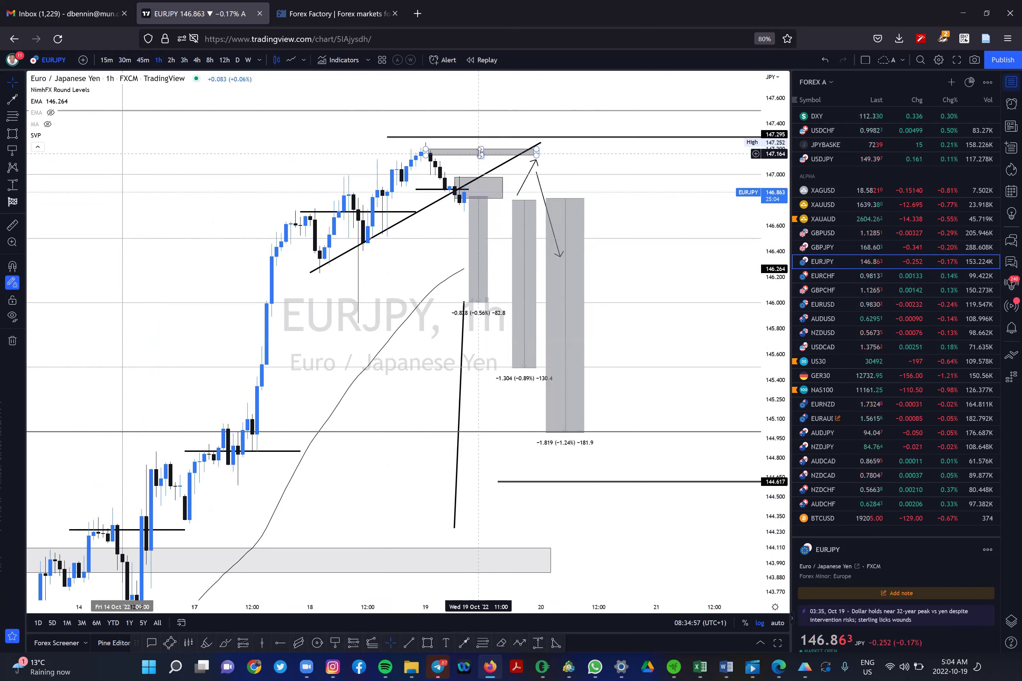
pyautogui.press('Down')
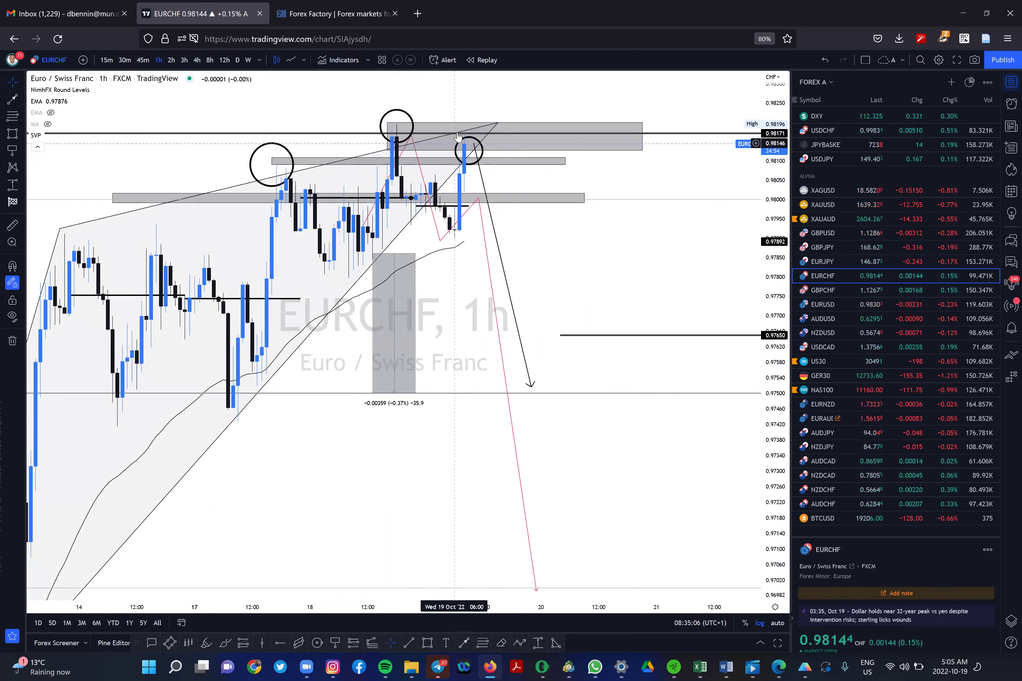
pyautogui.click(445, 140)
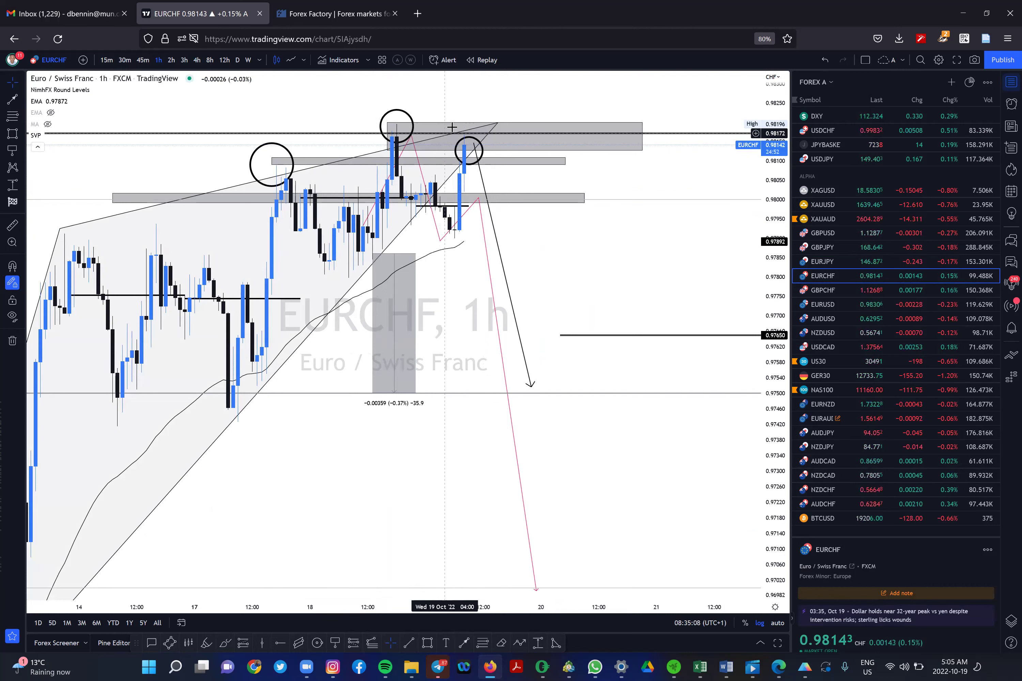
# Step: Review EURCHF's resistance zone and projected drop, examine GBPCHF's marked zones and path, and set the chart to the 30-minute timeframe
pyautogui.click(480, 154)
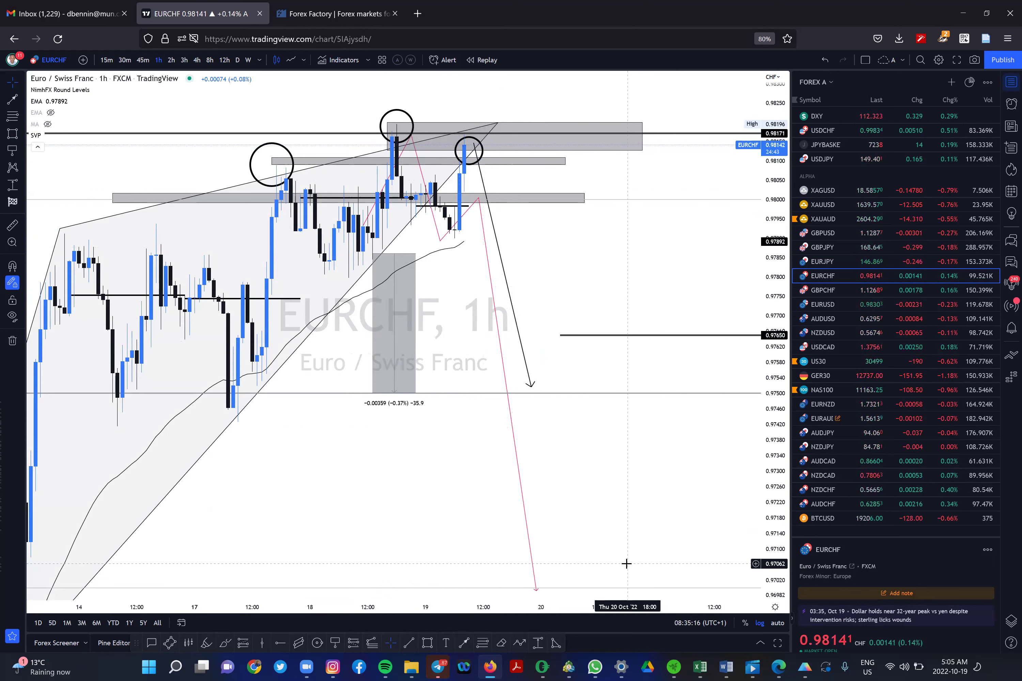
pyautogui.press('Down')
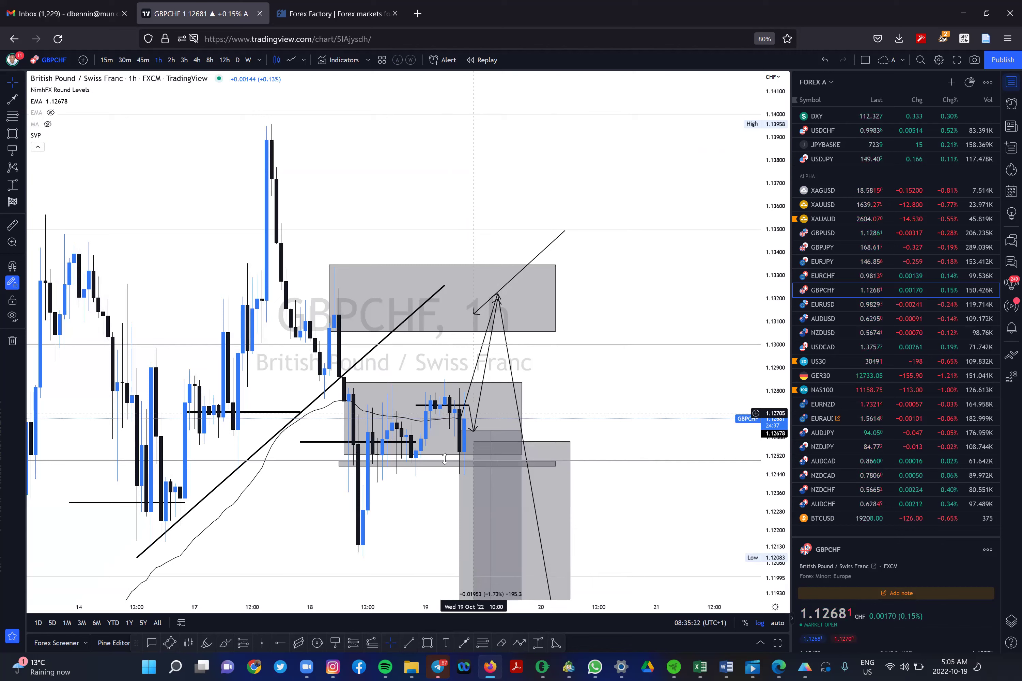
pyautogui.scroll(-2, 445, 459)
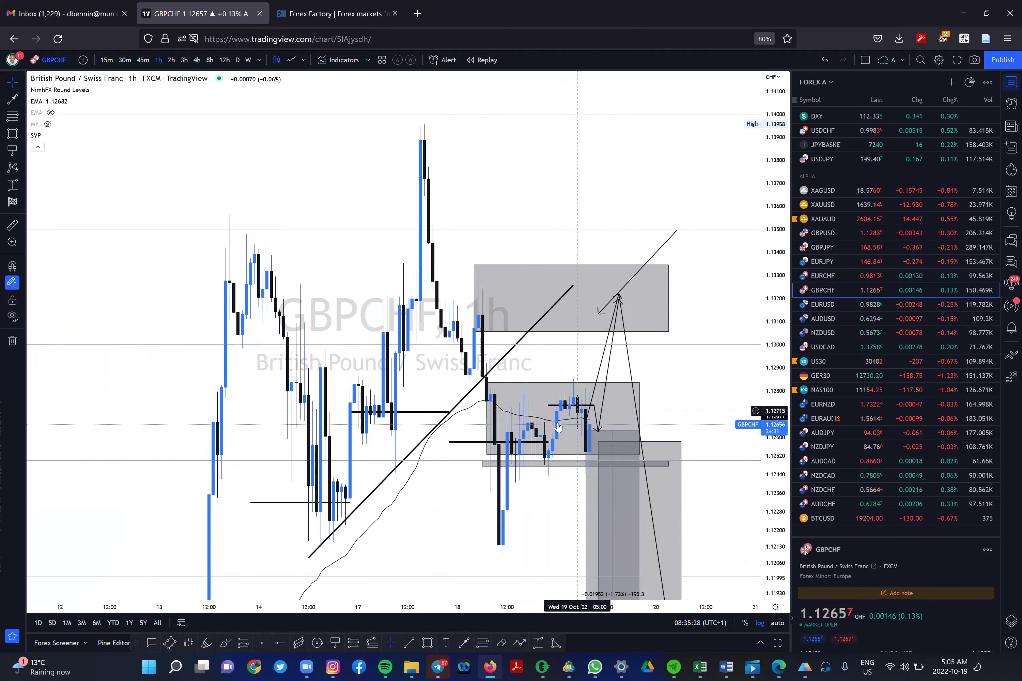
pyautogui.click(125, 60)
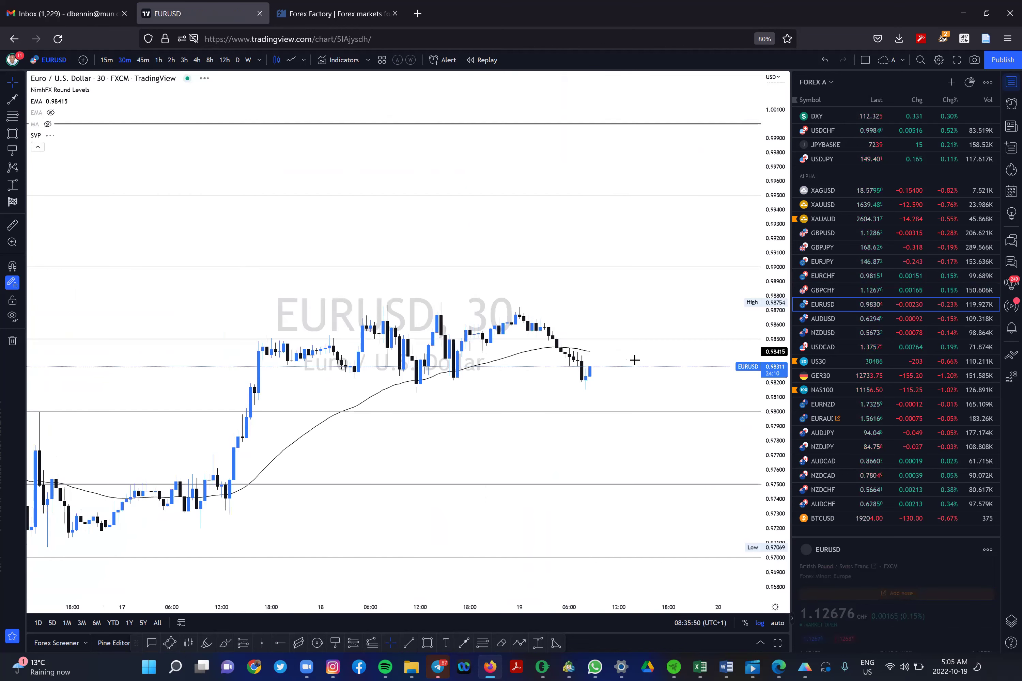
# Step: Go through the 30-minute charts of AUDUSD, NZDUSD, USDCAD, US30, GER30 and NAS100, reviewing their marked zones and projected paths
pyautogui.press('Down')
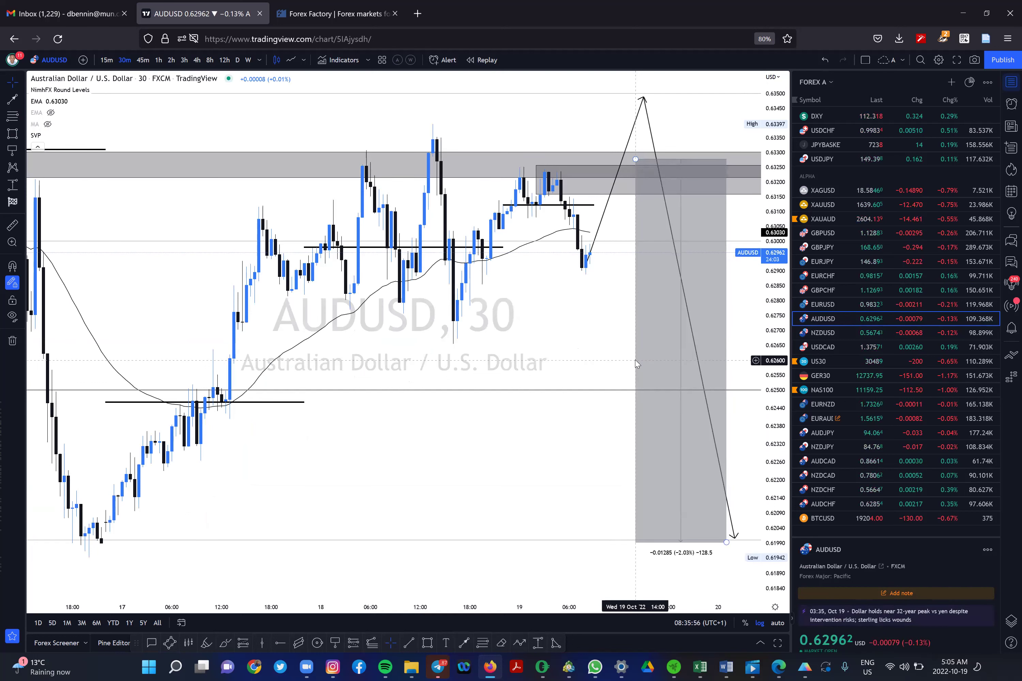
pyautogui.press('Down')
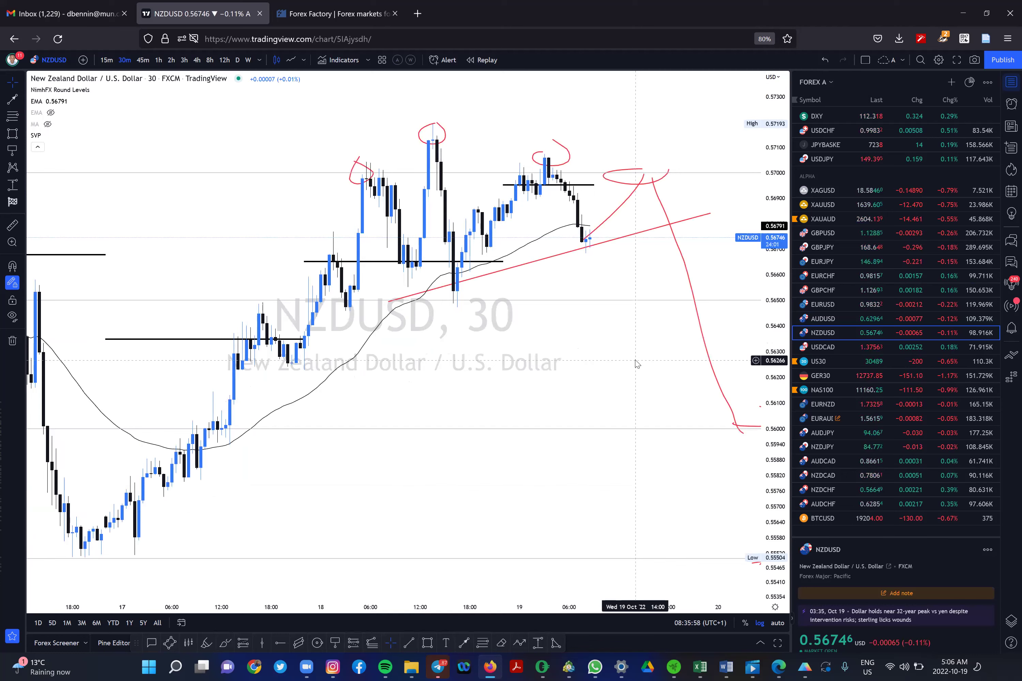
pyautogui.press('Down')
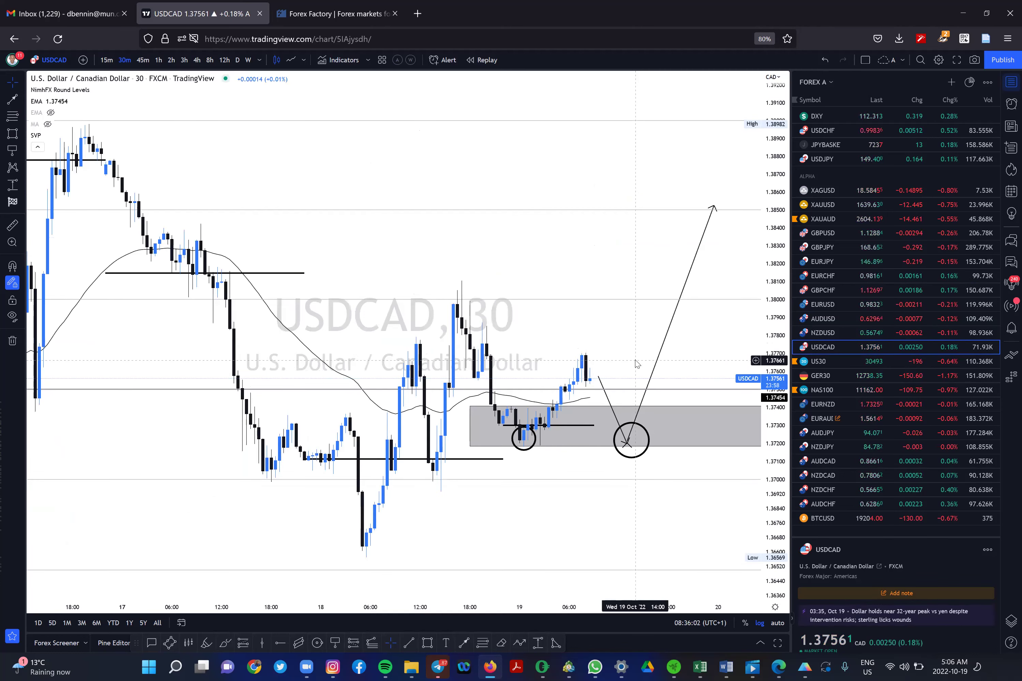
pyautogui.press('Down')
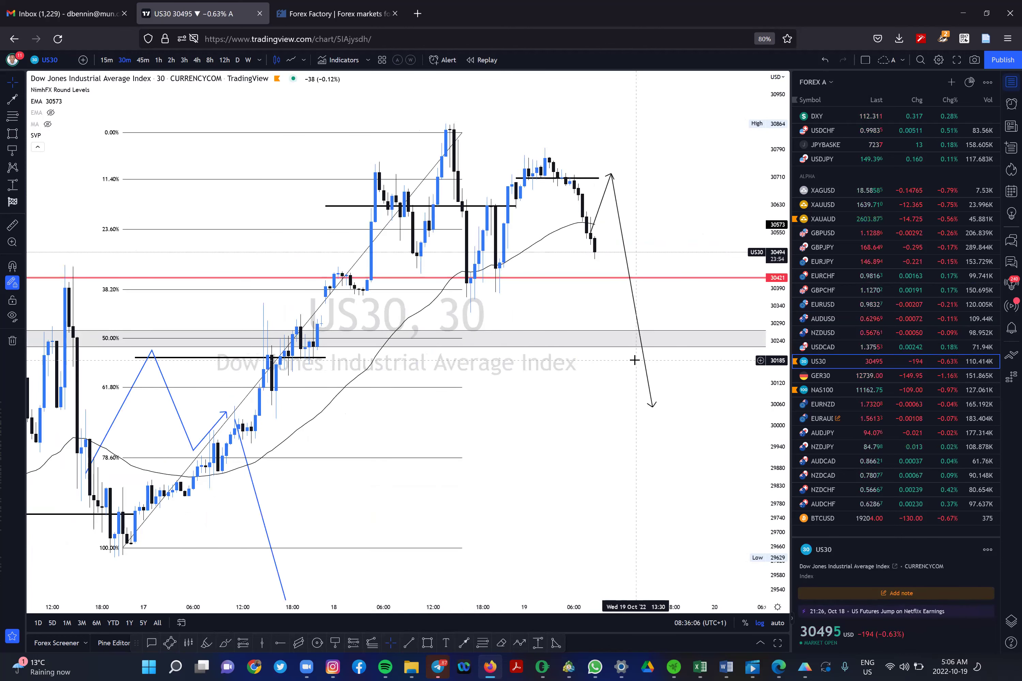
pyautogui.press('Down')
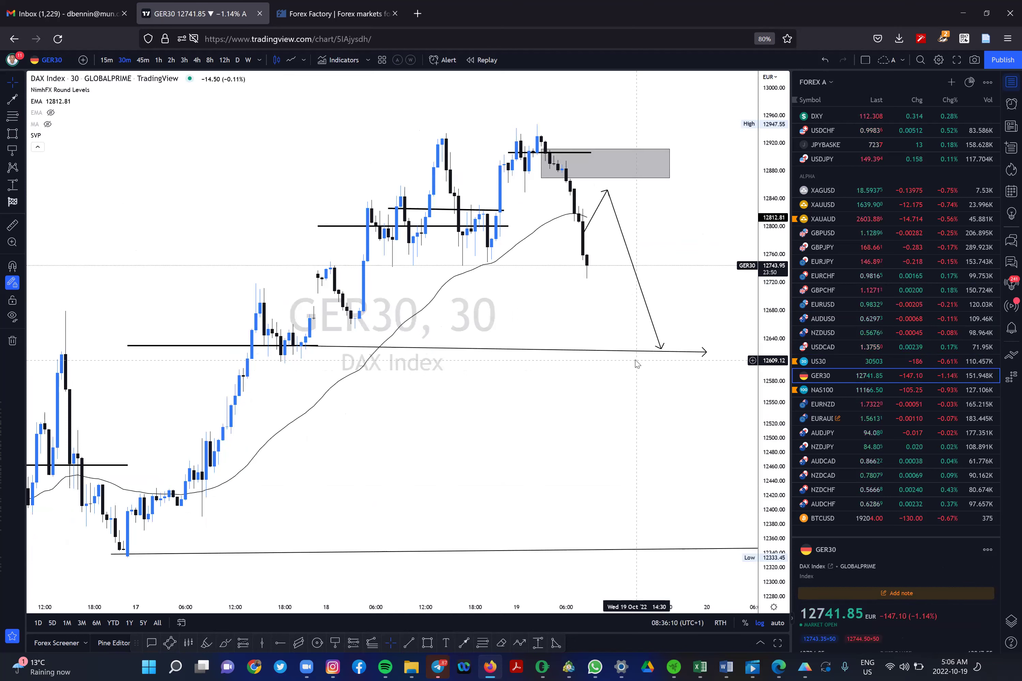
pyautogui.press('Down')
pyautogui.press('Down')
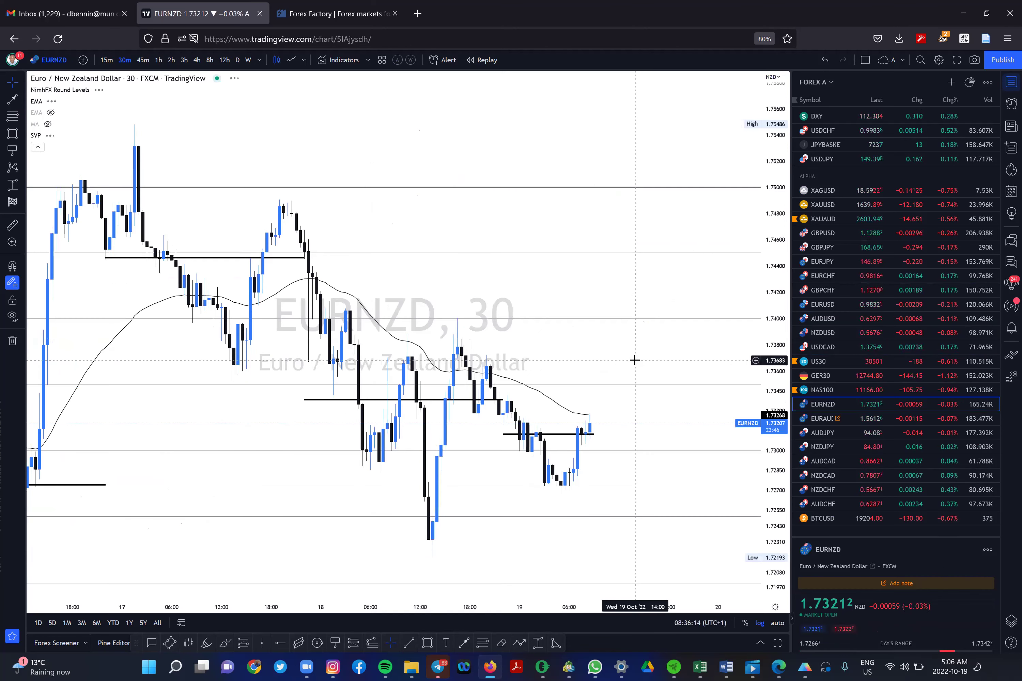
# Step: Review EURNZD, EURAUD's marked zones and projected rise, AUDJPY's circled highs and projected drop, and the NZDJPY chart
pyautogui.press('Down')
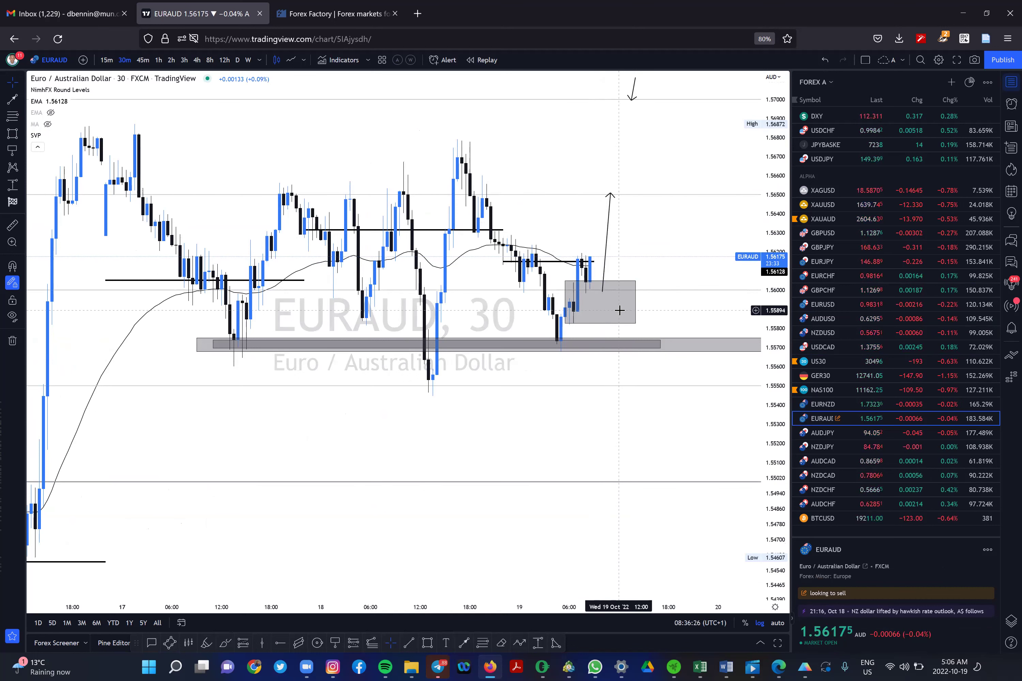
pyautogui.press('Down')
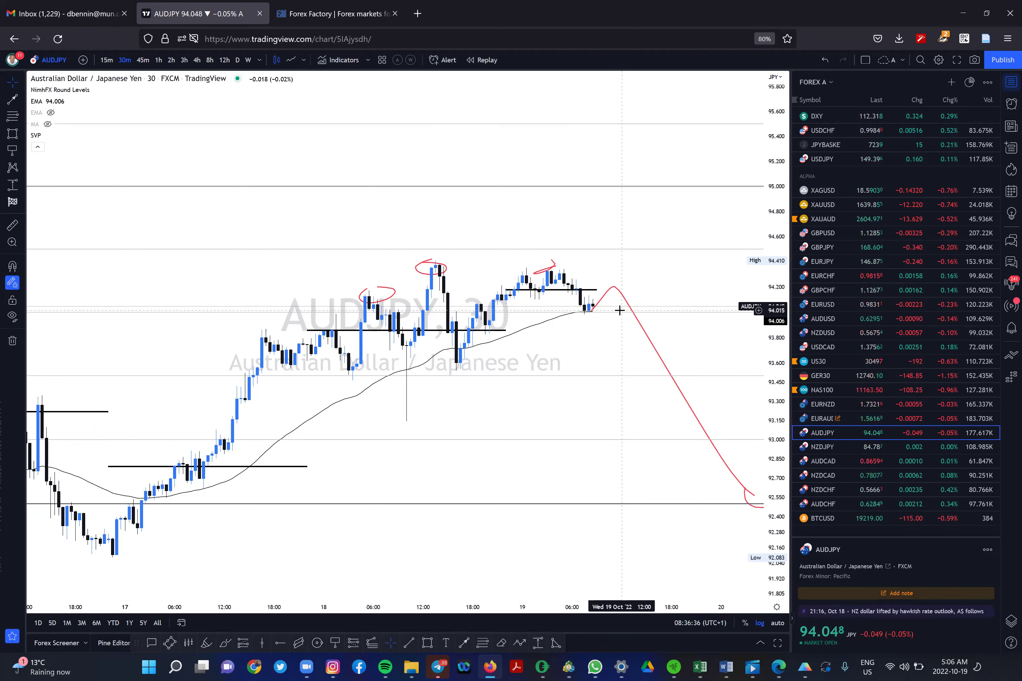
pyautogui.press('space')
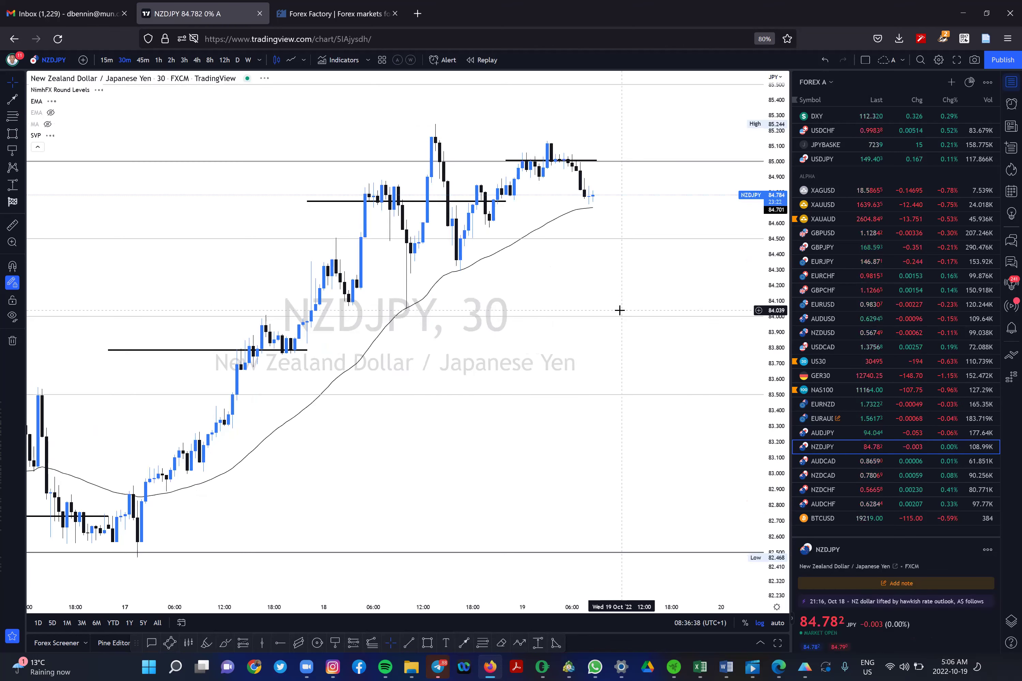
# Step: Go through the AUDCAD, NZDCAD, NZDCHF and AUDCHF charts on the 30-minute timeframe, reviewing their marked zones and projected paths
pyautogui.click(822, 466)
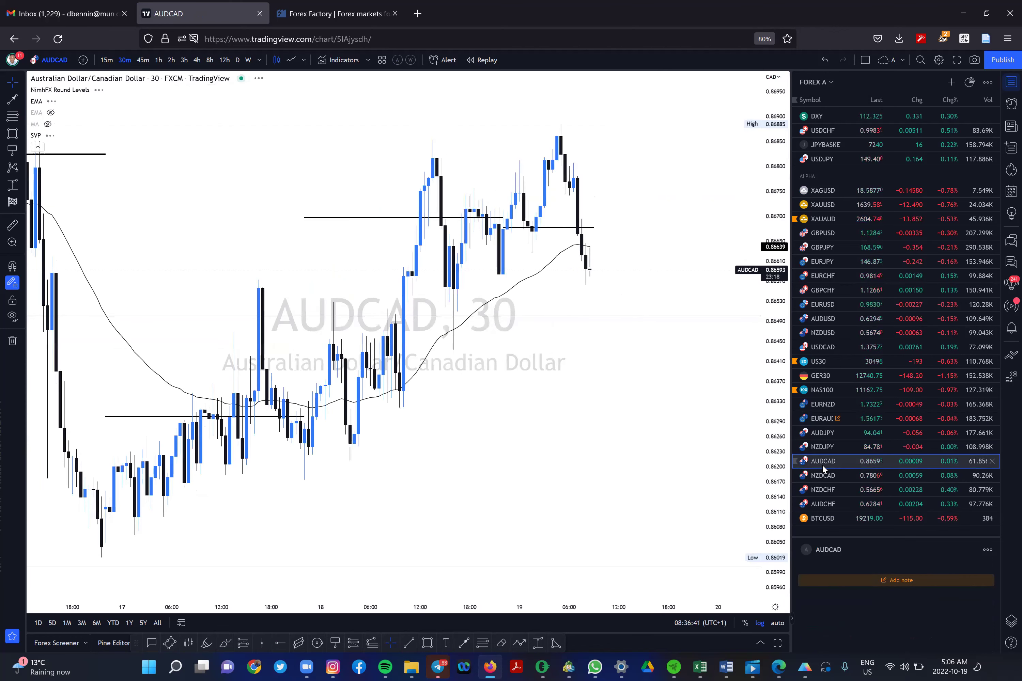
pyautogui.press('space')
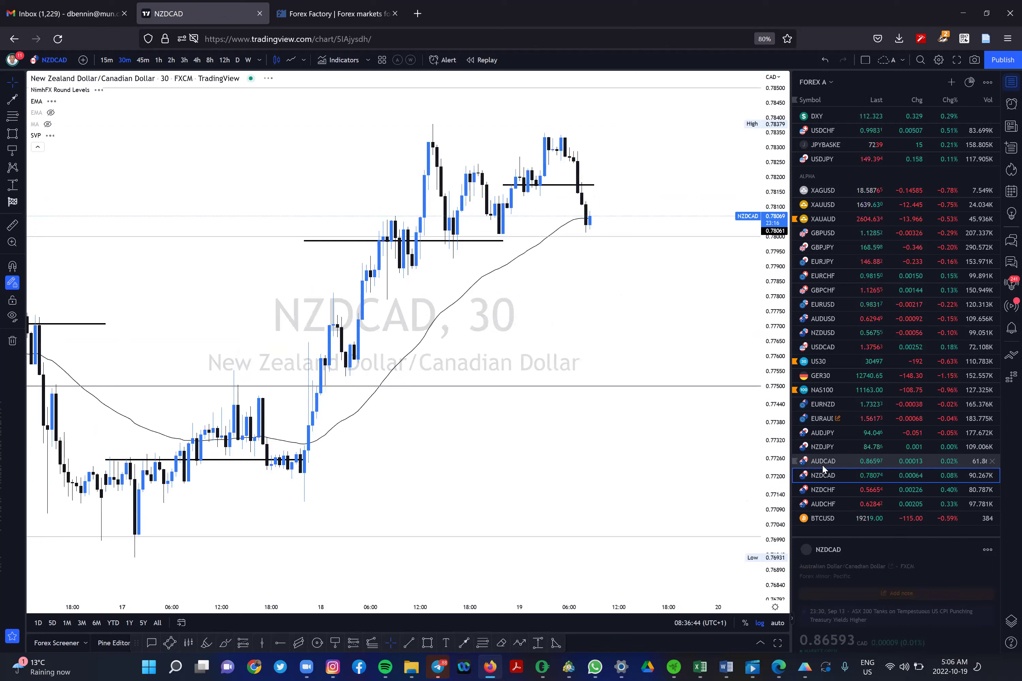
pyautogui.click(896, 491)
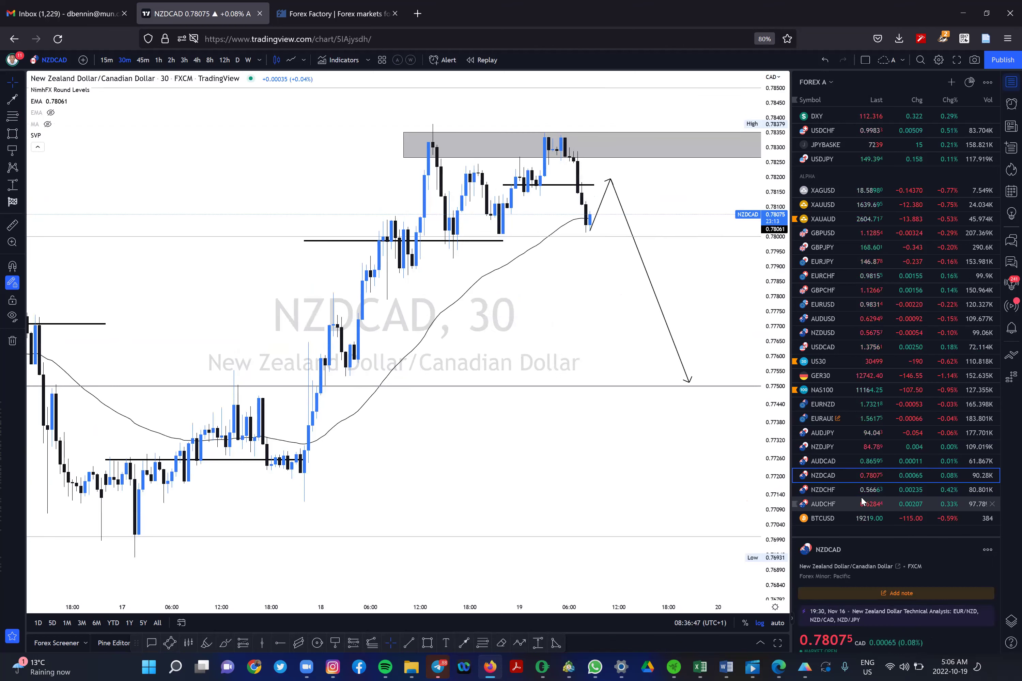
pyautogui.click(862, 501)
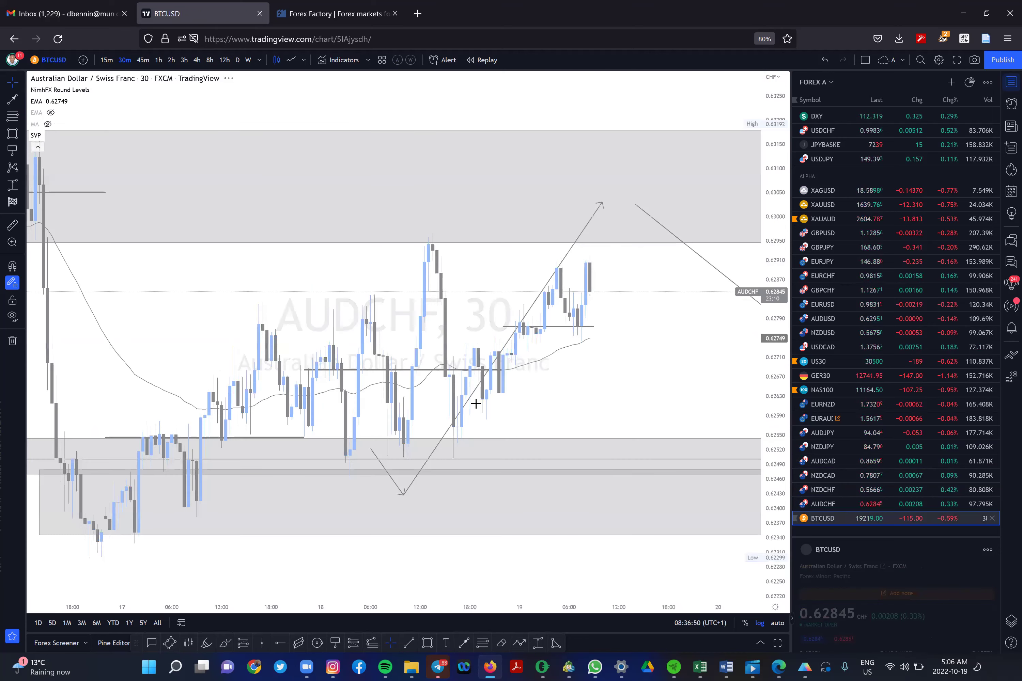
# Step: Open BTCUSD on the 12-hour timeframe with automatic price scaling and examine the latest candles around the top of the grey zone
pyautogui.press('Down')
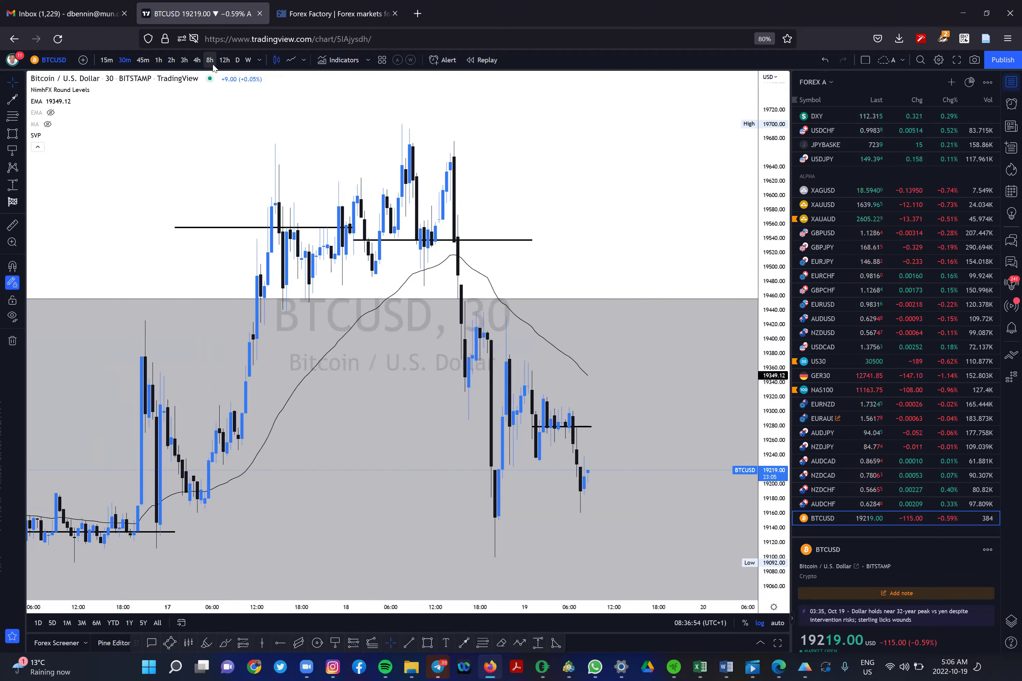
pyautogui.click(221, 60)
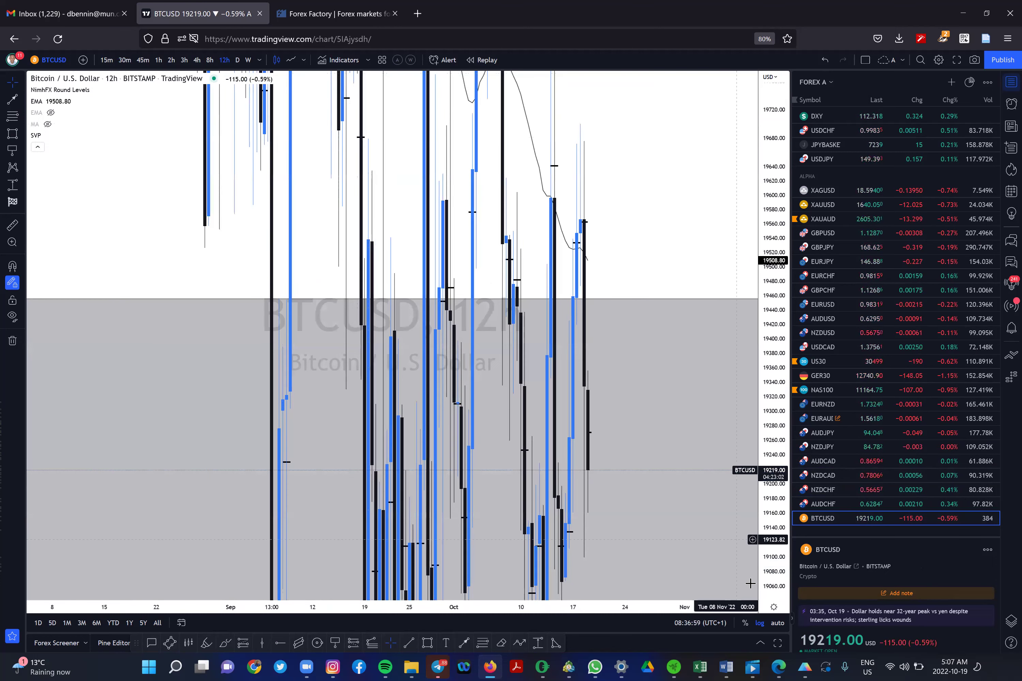
pyautogui.click(777, 623)
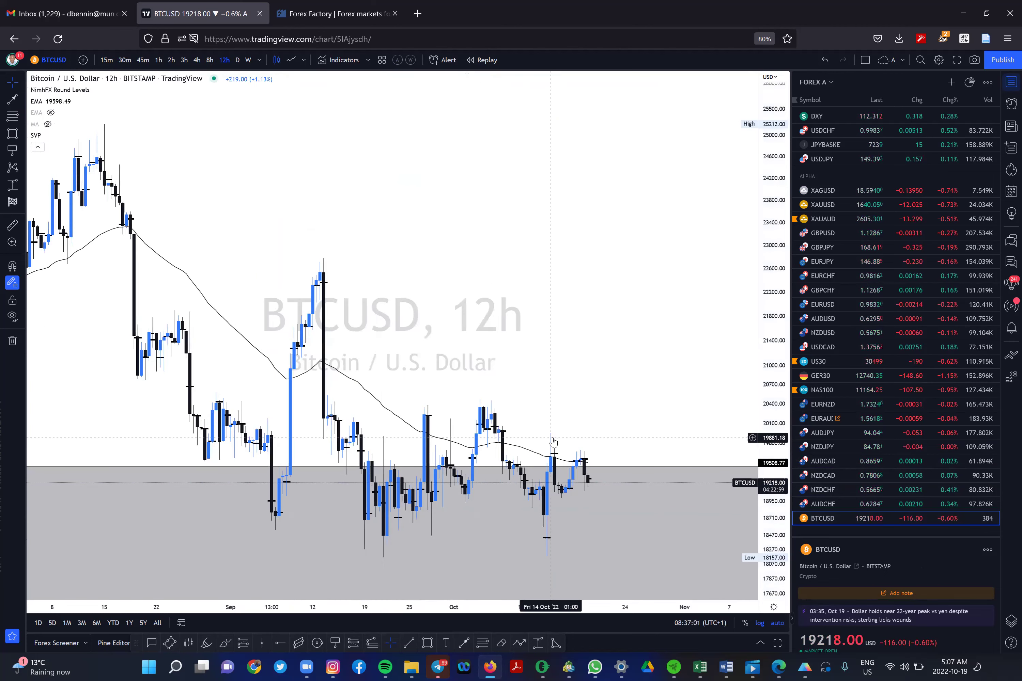
pyautogui.scroll(1, 553, 438)
pyautogui.scroll(2, 552, 437)
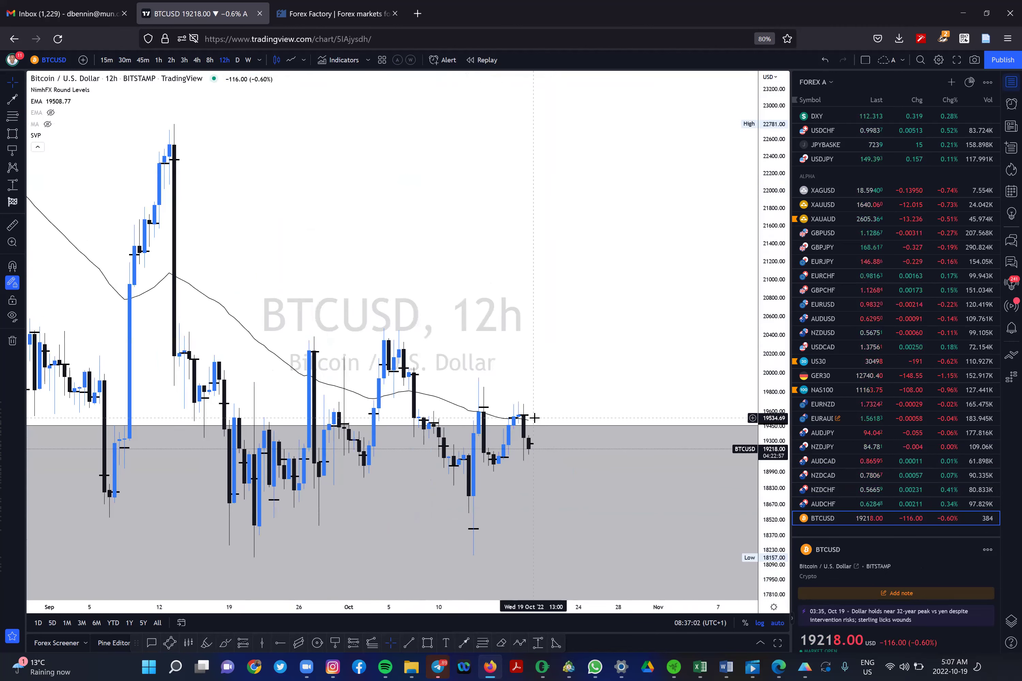